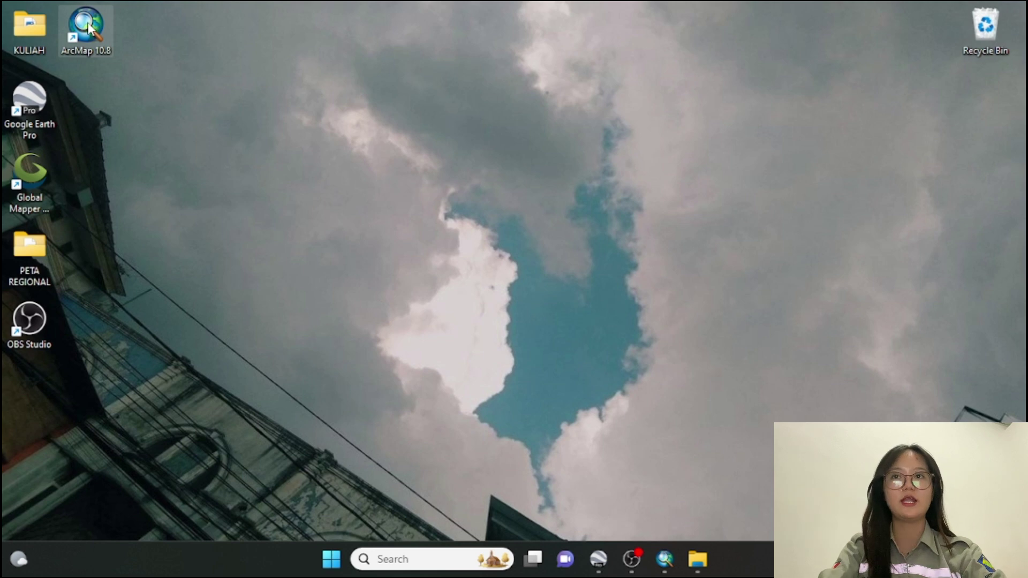
Launch ArcMap 10.8 and dismiss the Getting Started window to work on a blank, untitled map
double_click(86, 27)
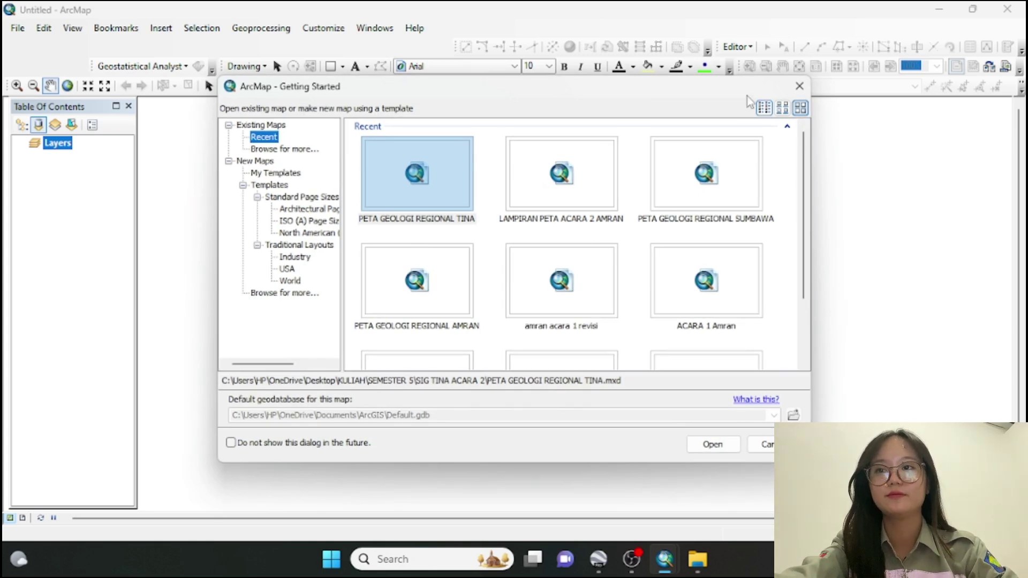
left_click(800, 86)
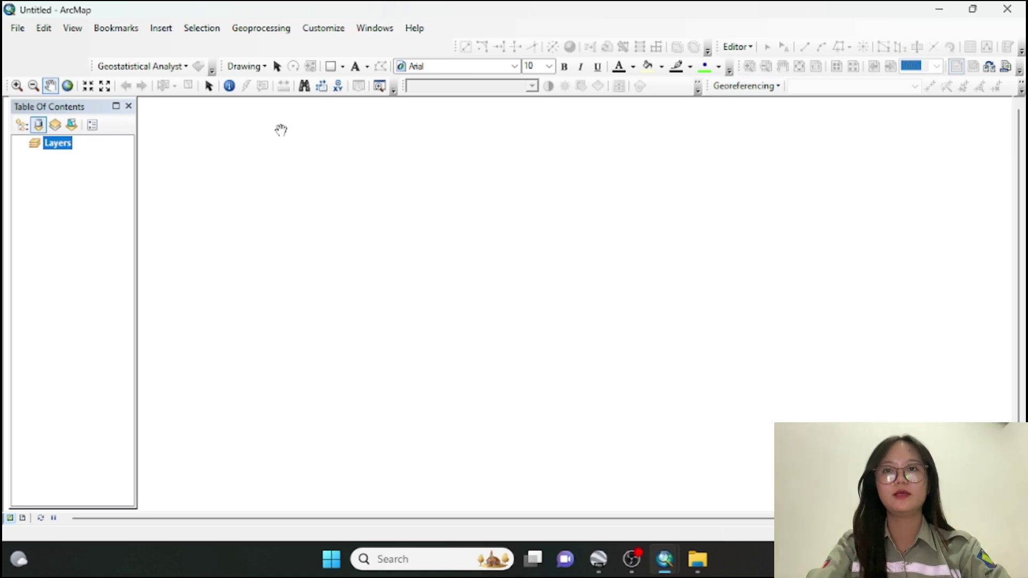
Add the scanned image '1516 Sintang (1) - Copy.jpg' to Layers as a raster layer
right_click(58, 143)
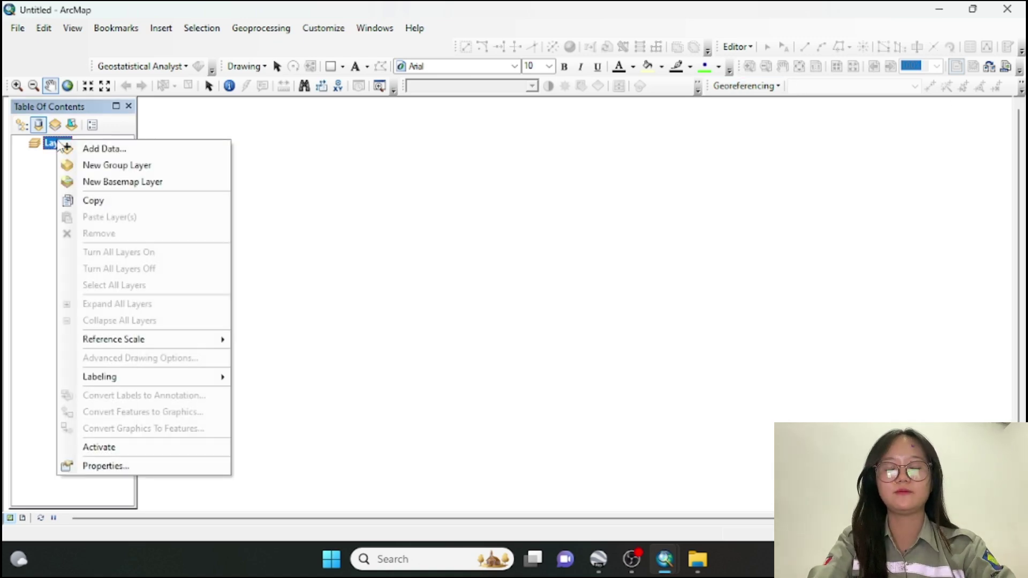
left_click(104, 150)
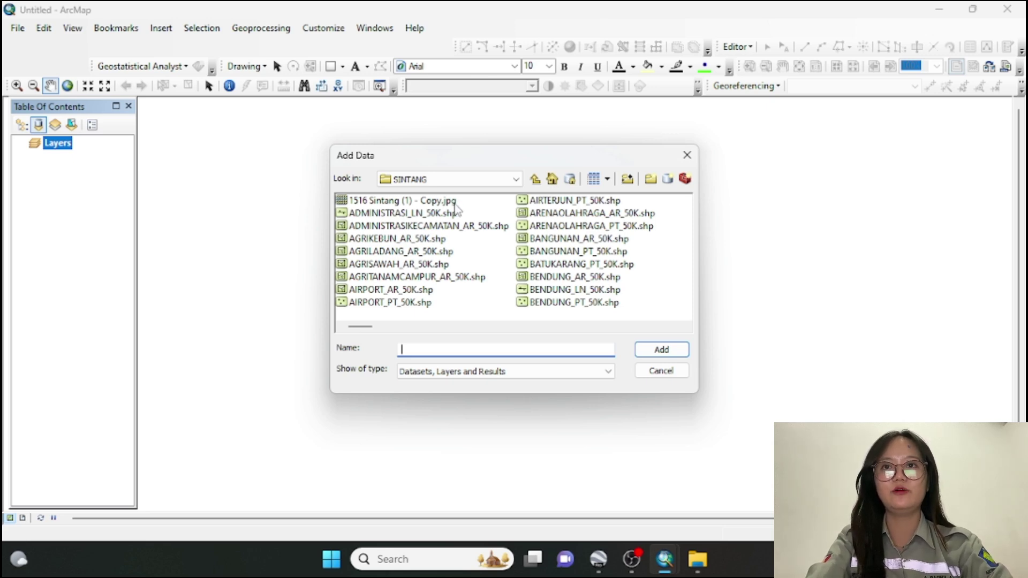
left_click(457, 203)
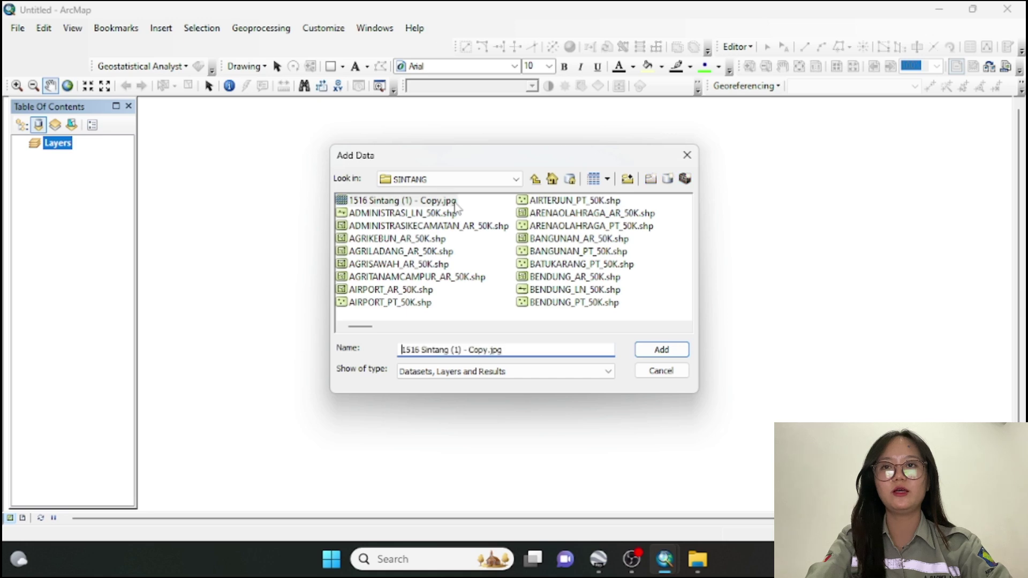
left_click(652, 349)
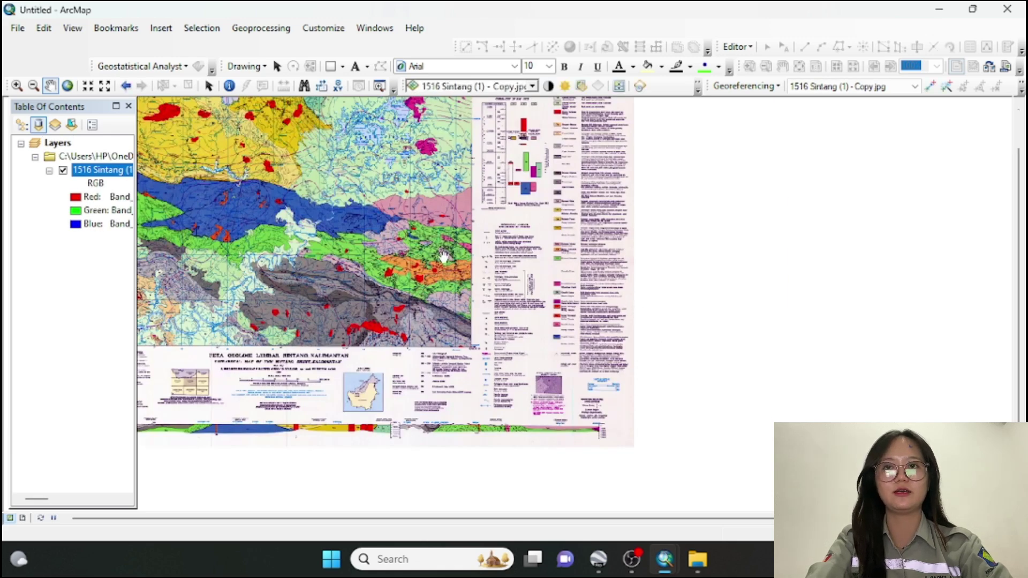
Center the scanned map and set the data frame's coordinate system to WGS 1984 UTM Zone 50S
left_click_drag(446, 258, 604, 303)
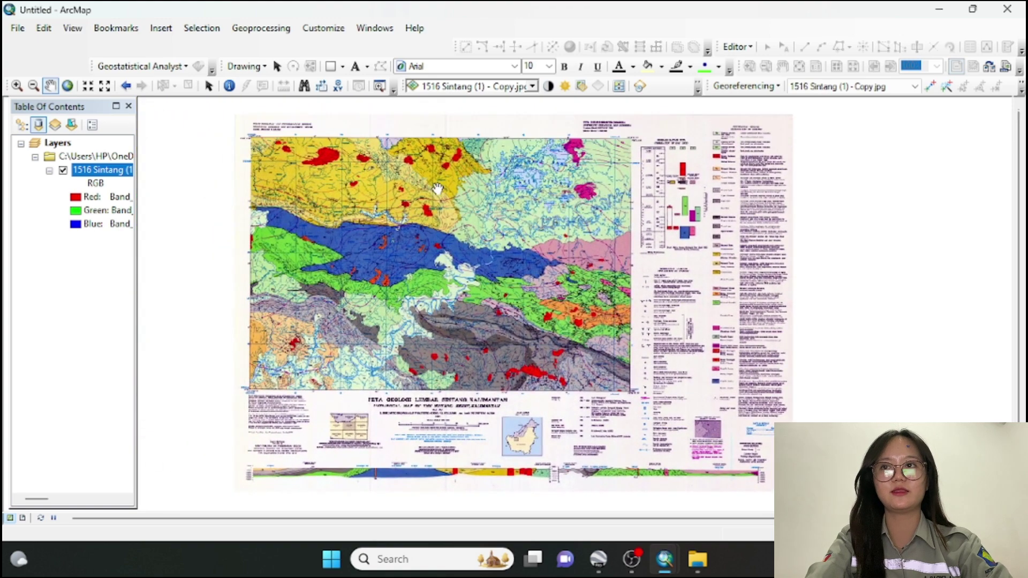
right_click(250, 141)
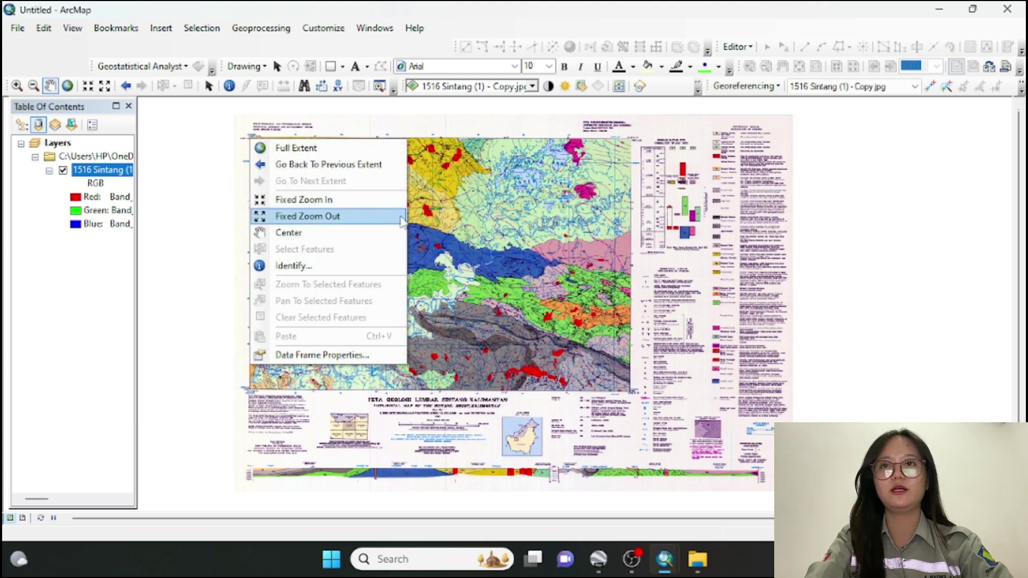
left_click(355, 355)
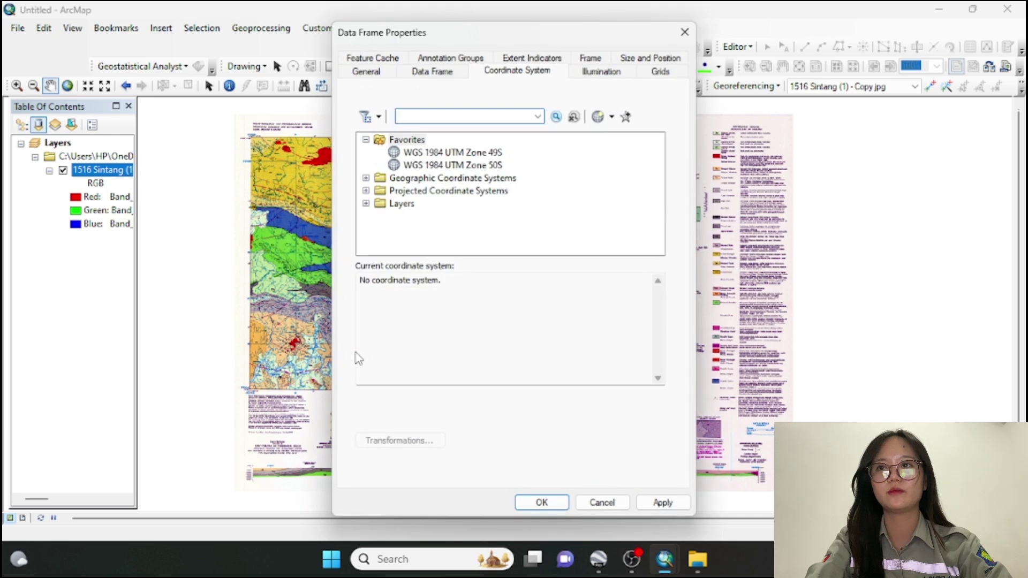
left_click(454, 168)
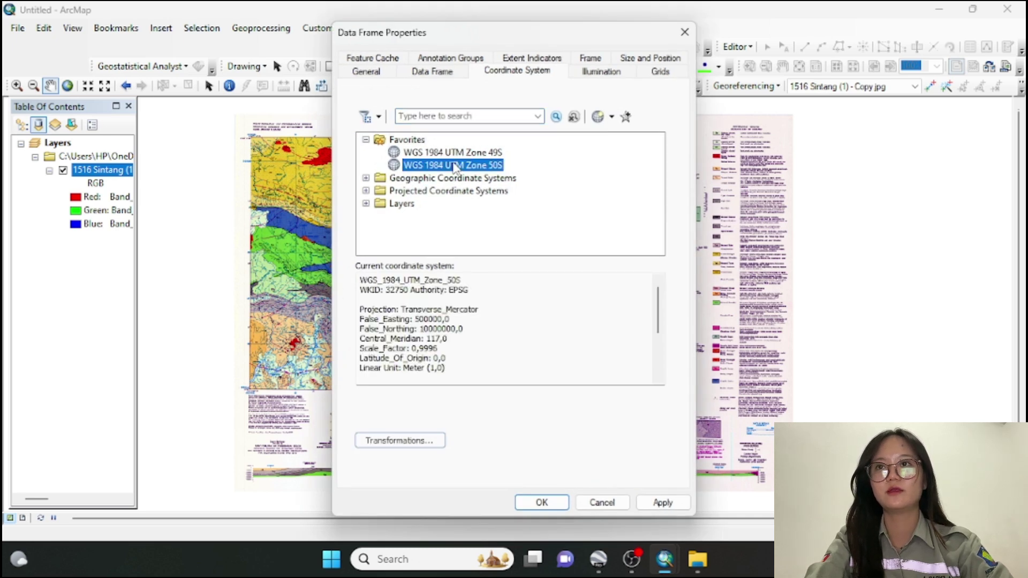
left_click(542, 502)
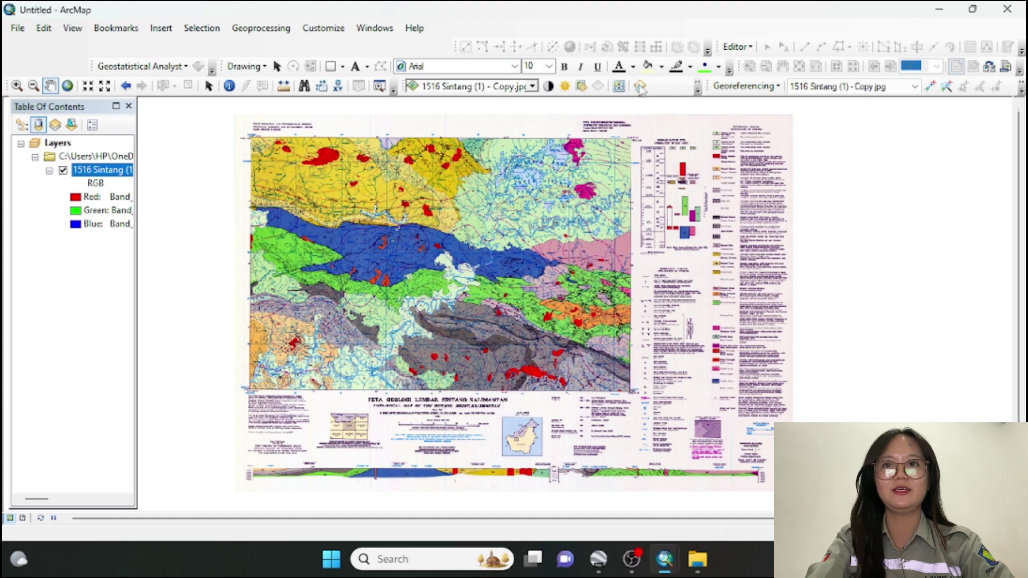
Place a control point at the scanned map's top-left corner, leaving its DMS coordinates unentered
left_click(932, 91)
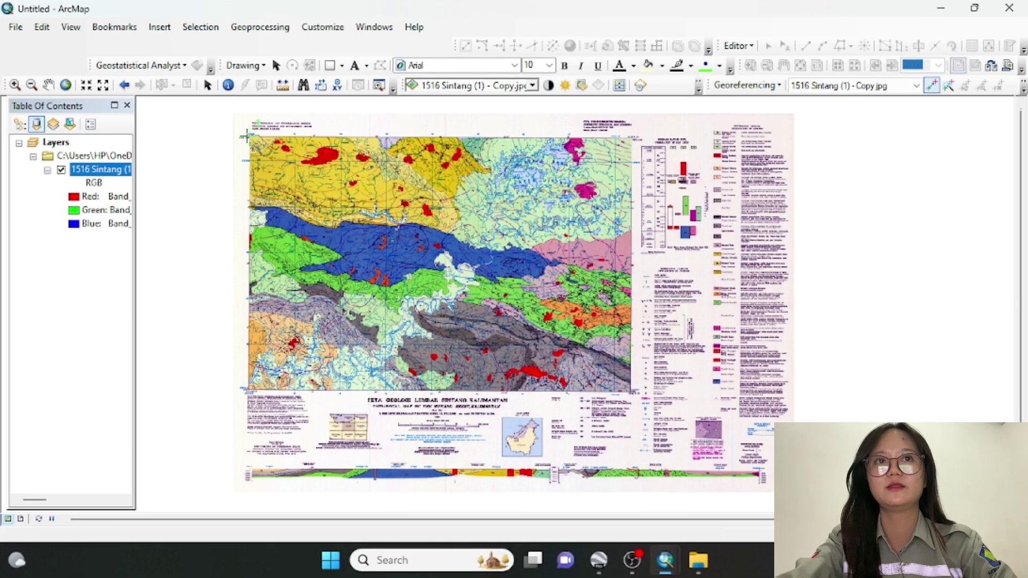
right_click(247, 138)
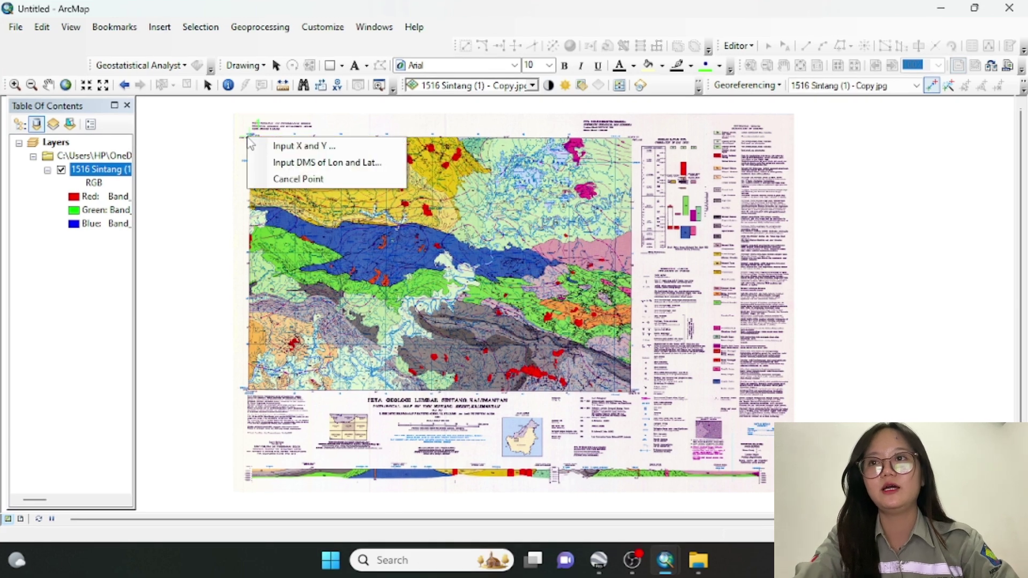
left_click(281, 163)
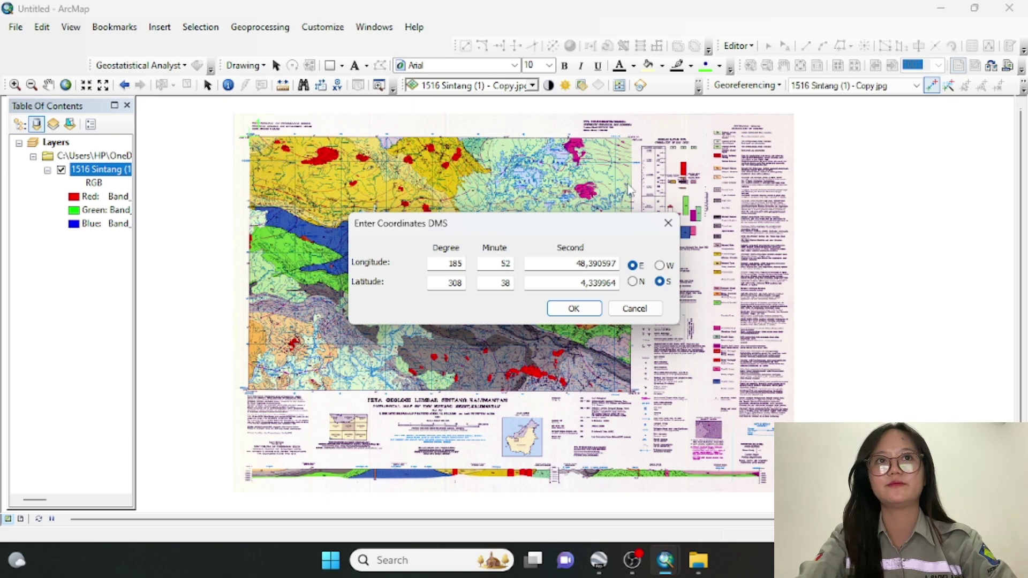
left_click(669, 224)
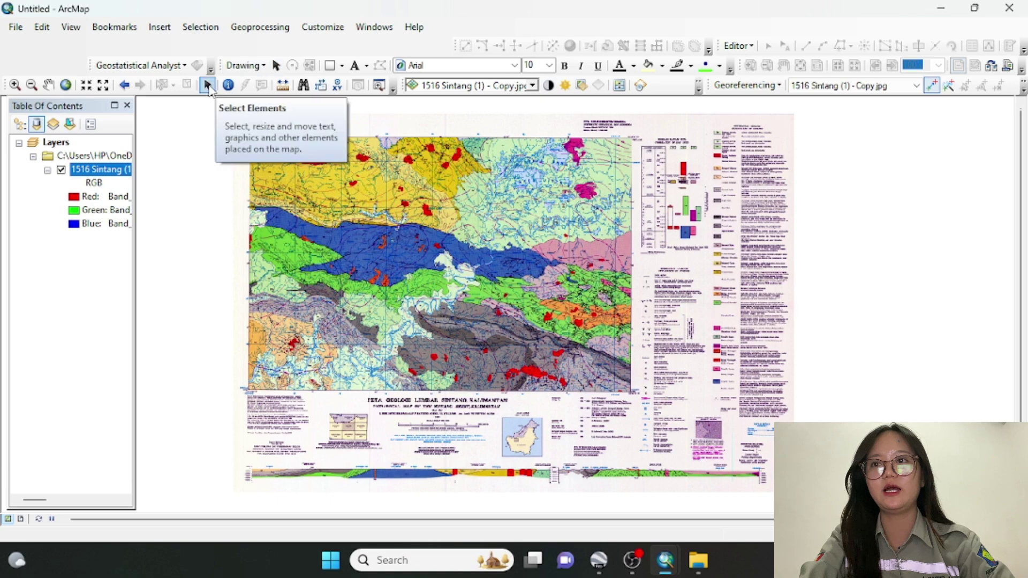
Switch to Select Elements and zoom in on the scanned map's top-left corner
left_click(207, 85)
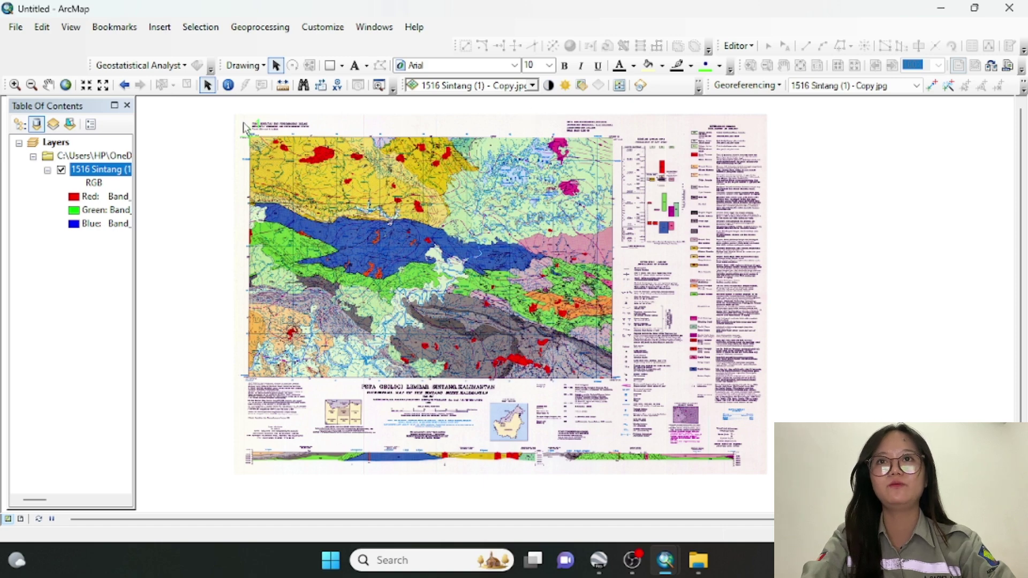
scroll(251, 134, "up", 2)
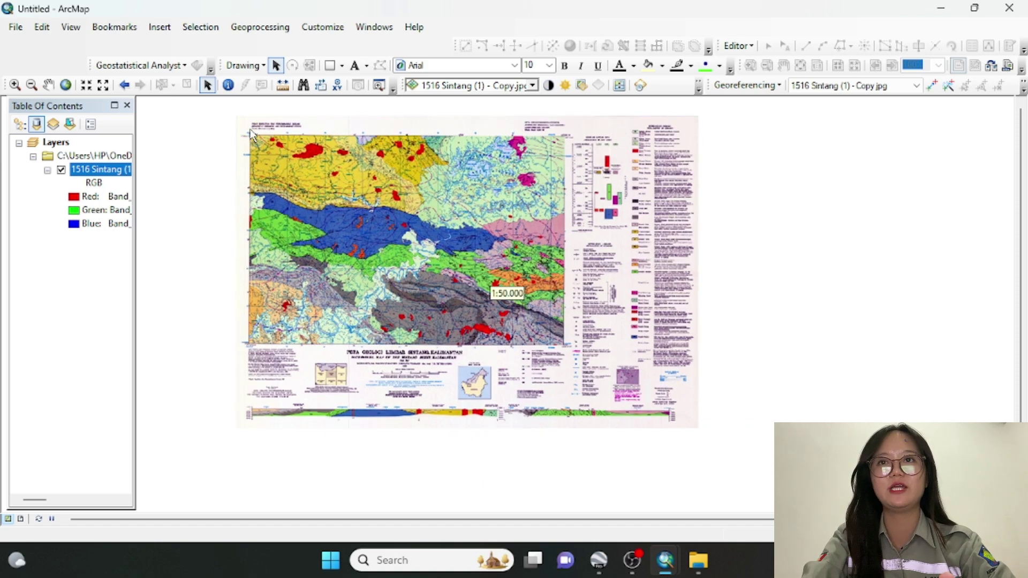
scroll(252, 134, "up", 2)
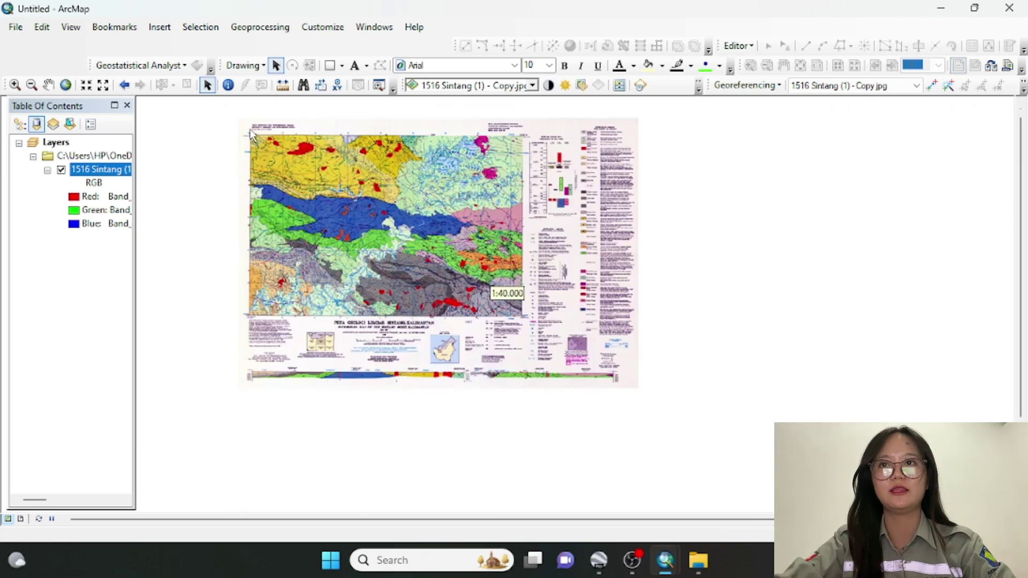
scroll(252, 135, "up", 1)
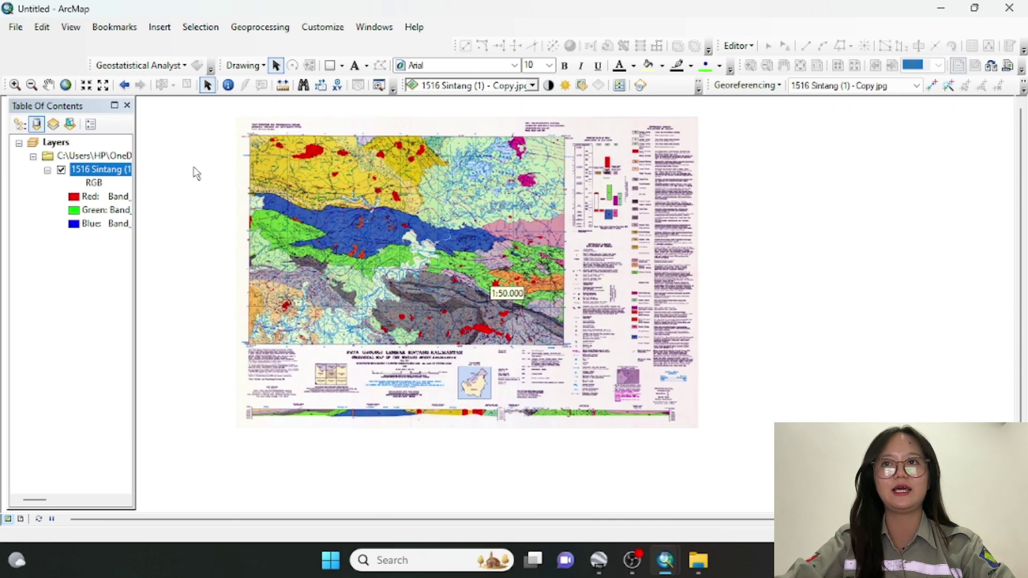
scroll(271, 137, "down", 2)
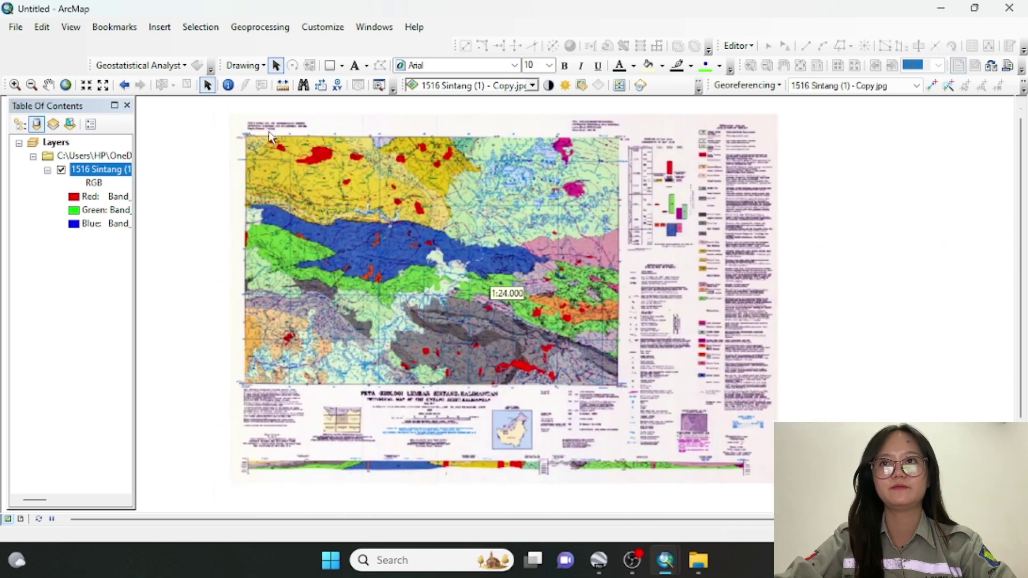
scroll(271, 136, "down", 2)
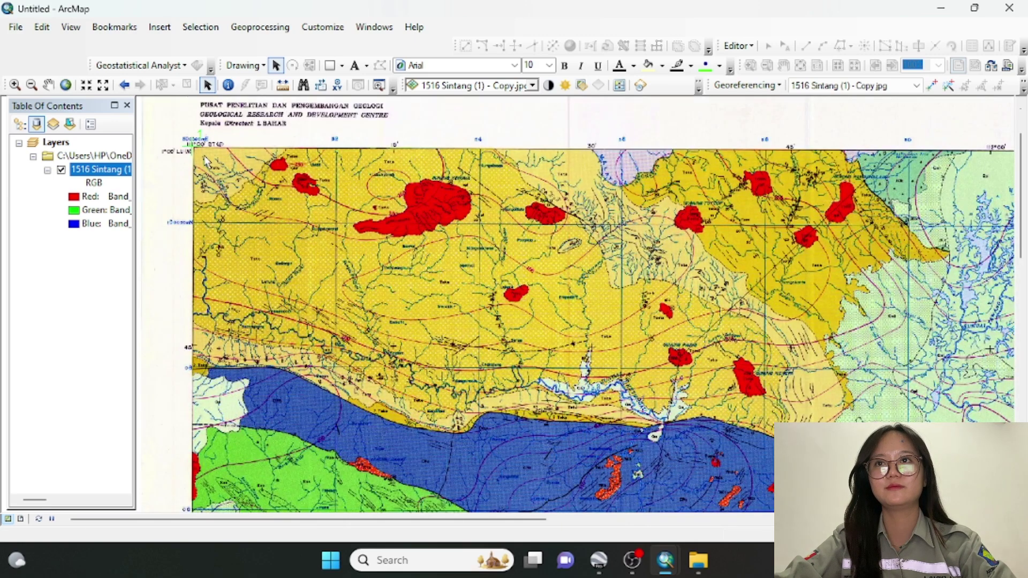
scroll(192, 153, "down", 1)
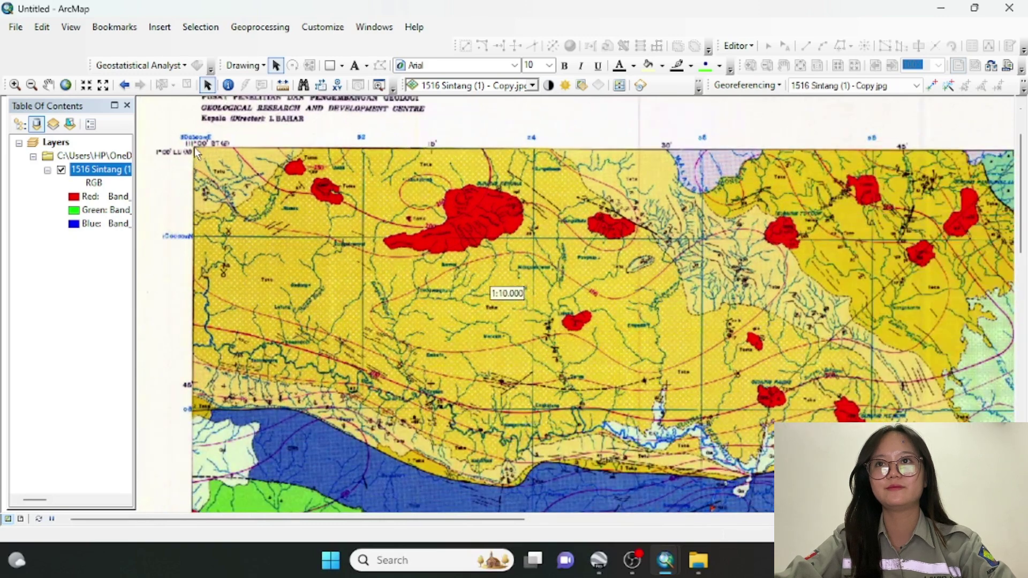
scroll(193, 154, "down", 1)
right_click(194, 151)
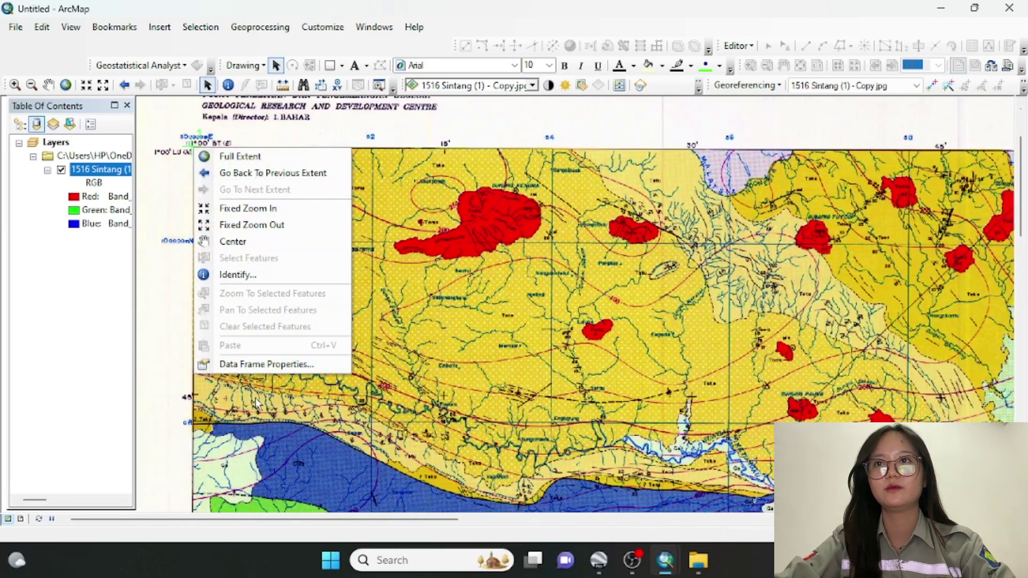
left_click(263, 364)
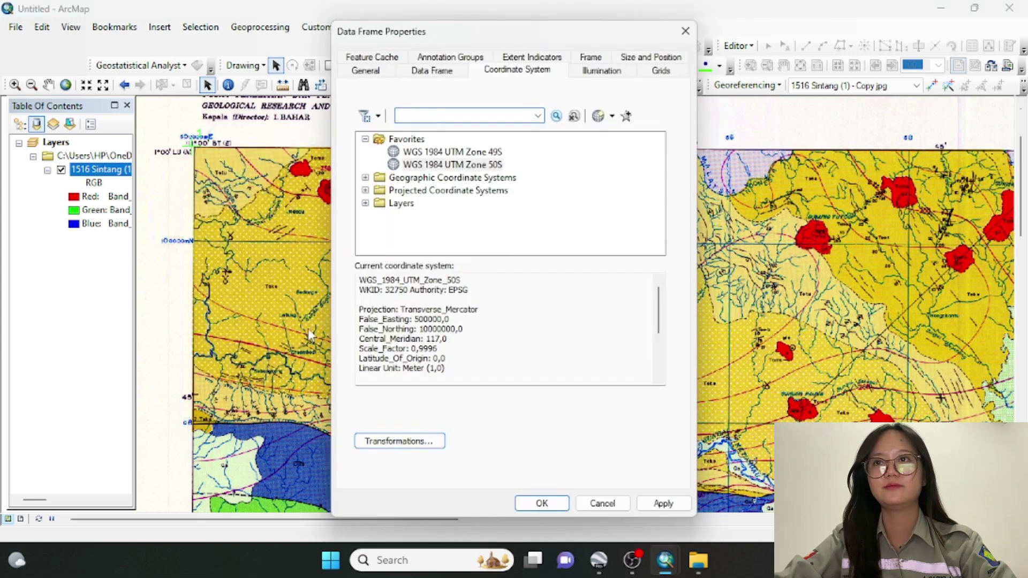
left_click(686, 32)
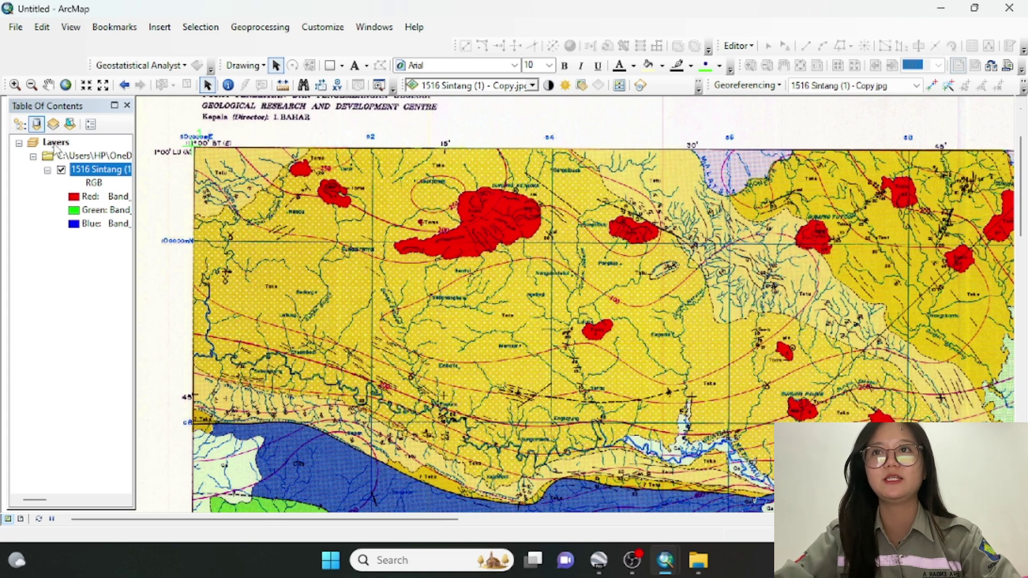
scroll(263, 144, "up", 3)
scroll(262, 145, "down", 3)
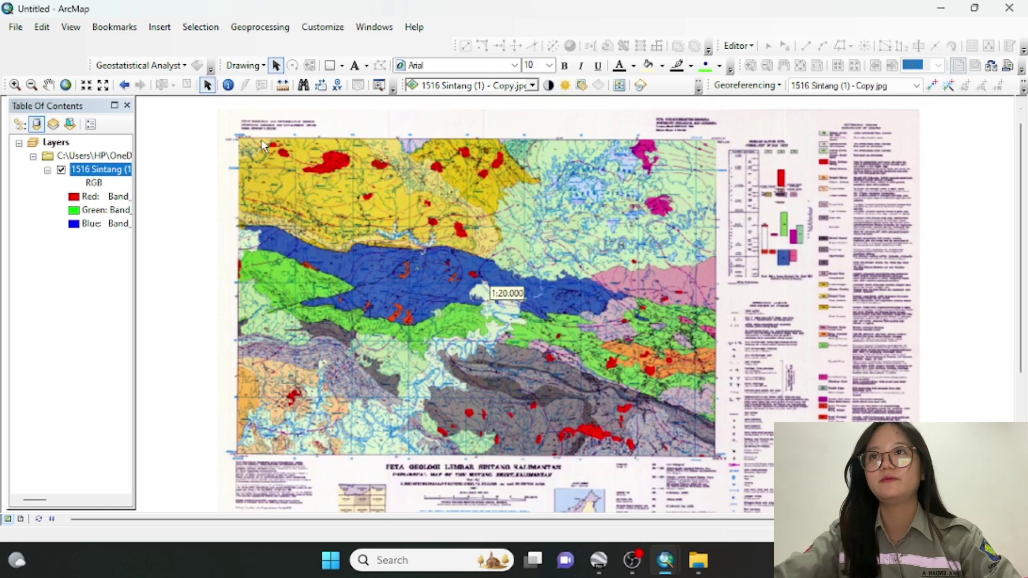
scroll(262, 145, "down", 3)
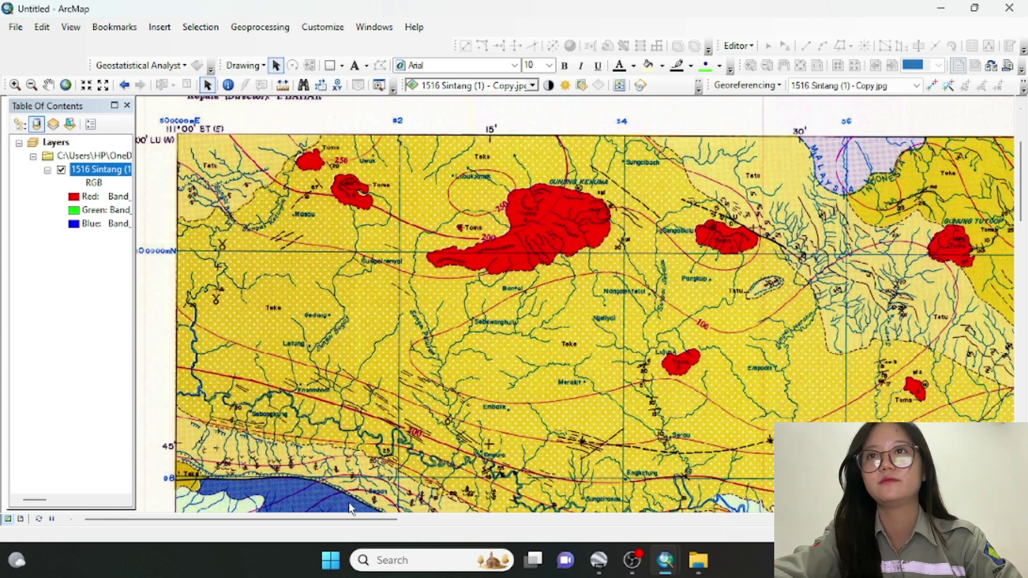
left_click_drag(286, 519, 271, 521)
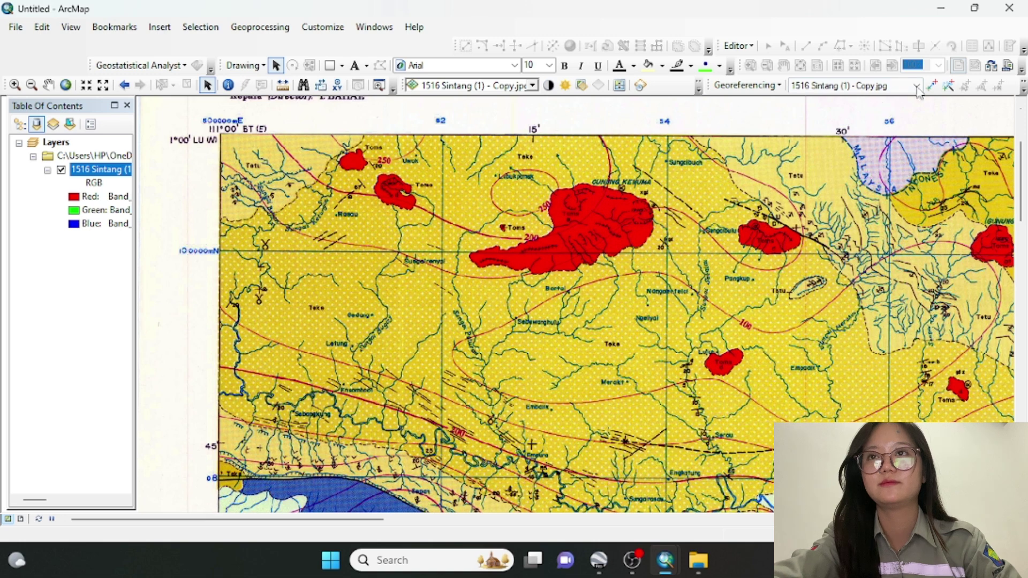
Georeference the top-left corner as a control point at 111° 0' E, 1° 0' N
left_click(933, 86)
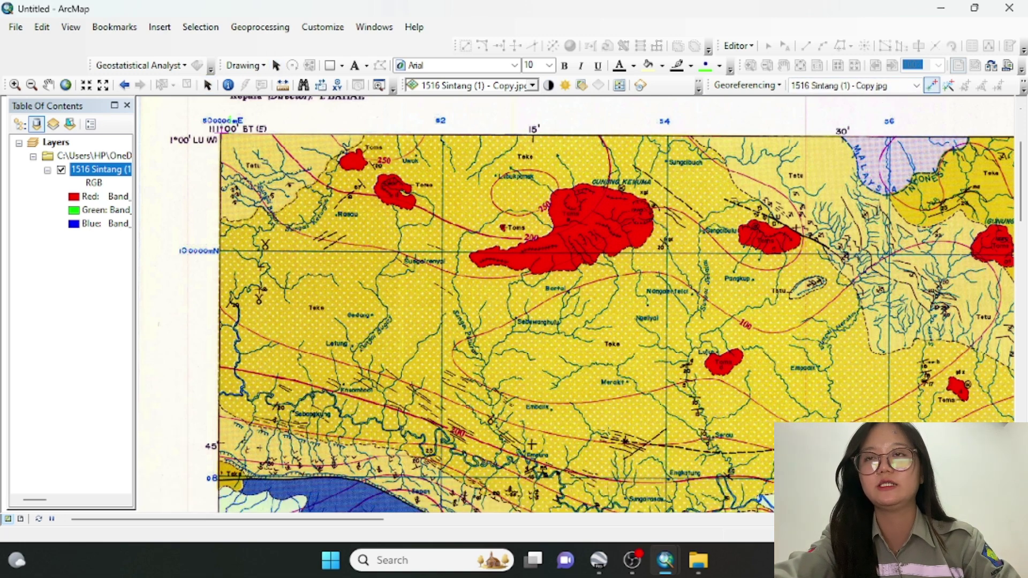
right_click(221, 134)
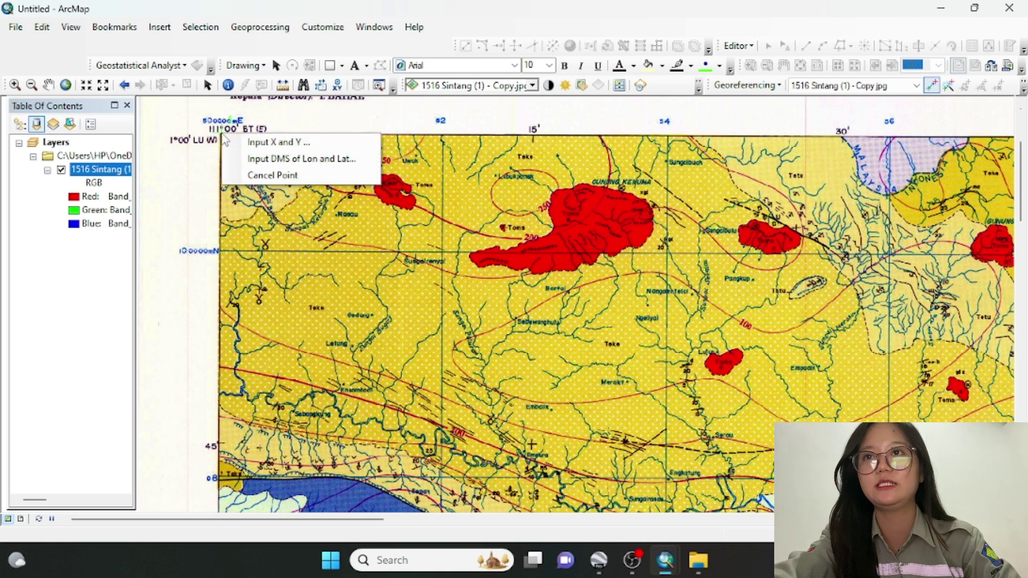
left_click(252, 161)
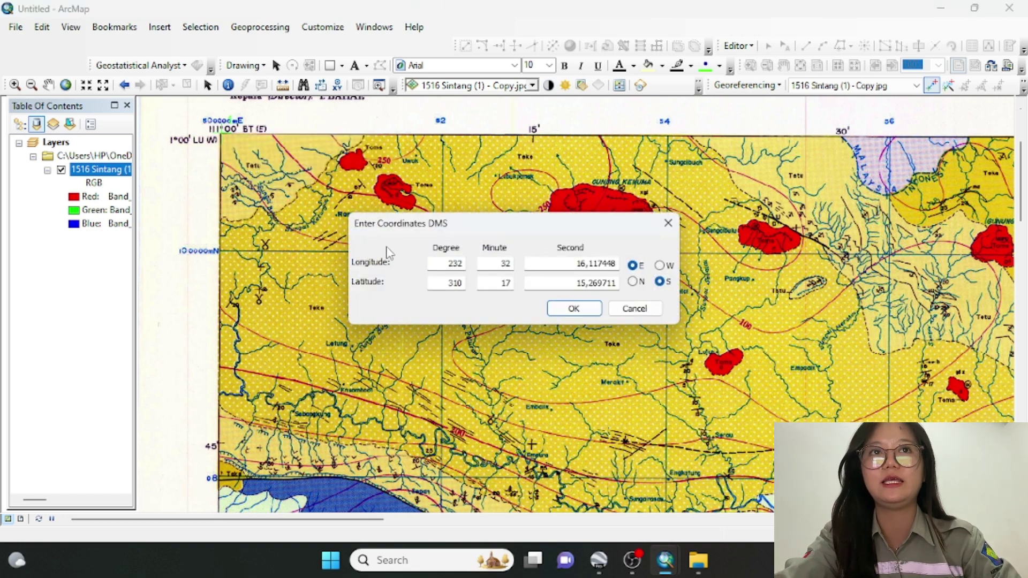
double_click(454, 263)
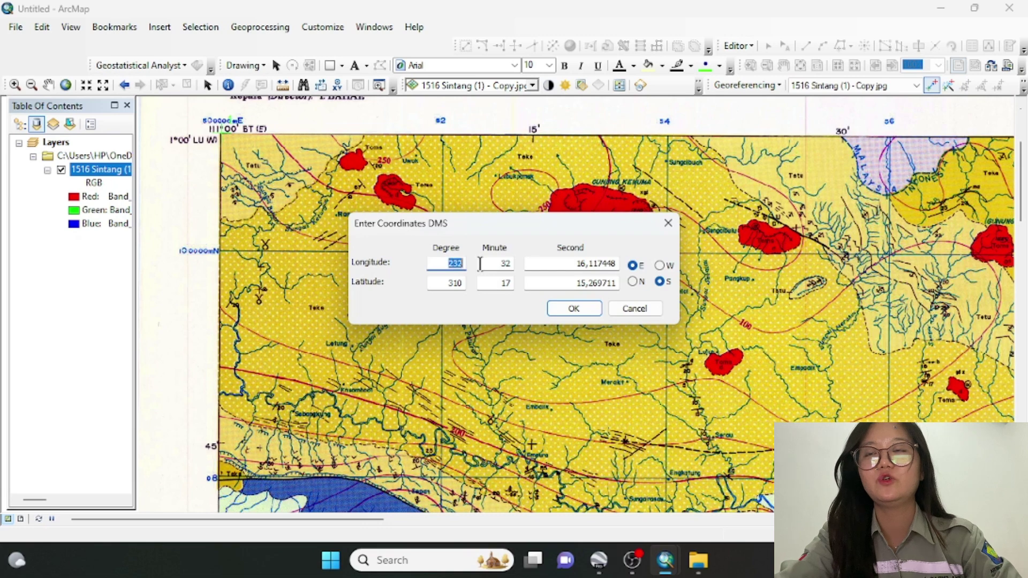
type("111")
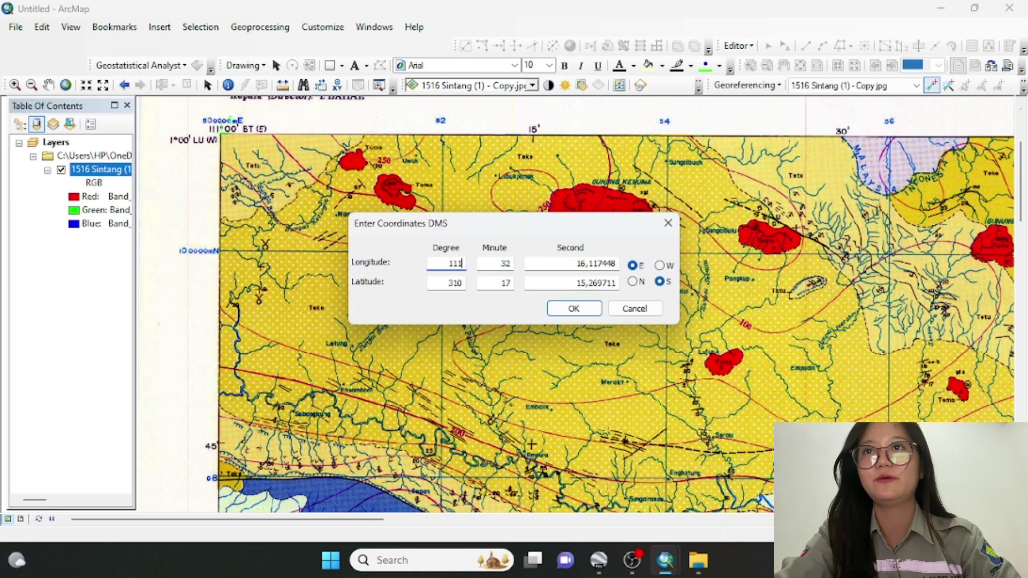
double_click(507, 264)
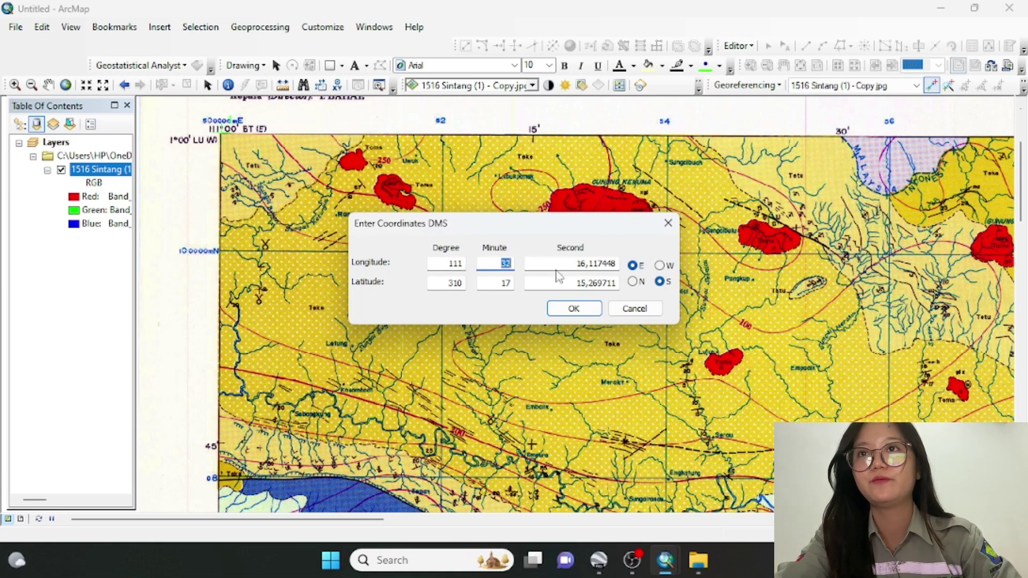
type("0")
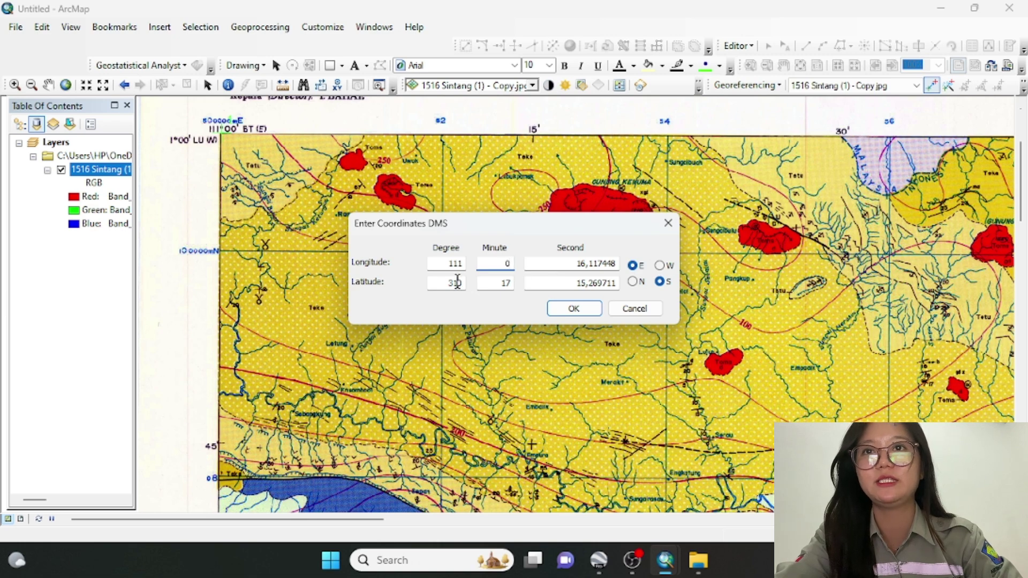
double_click(449, 282)
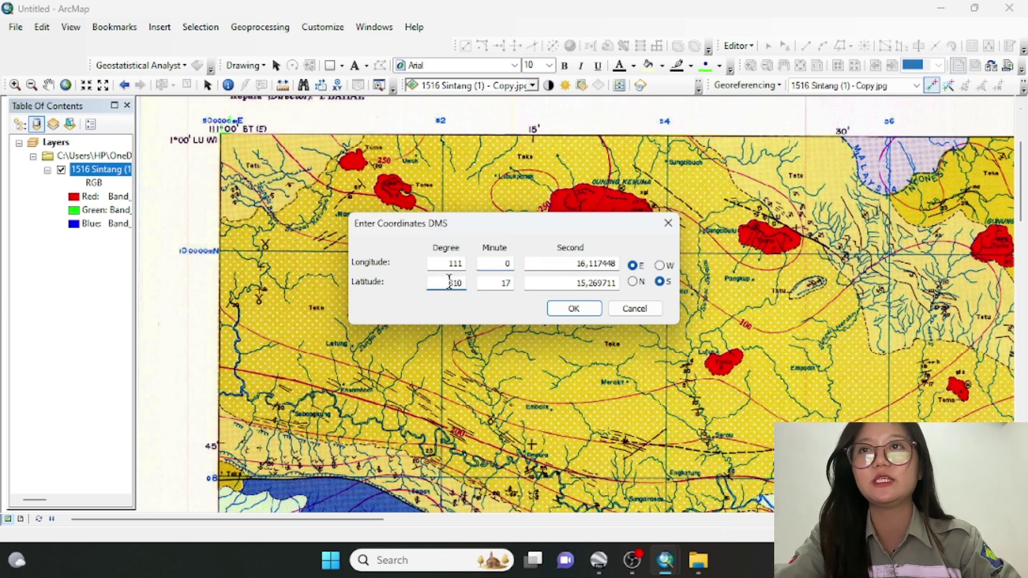
type("1")
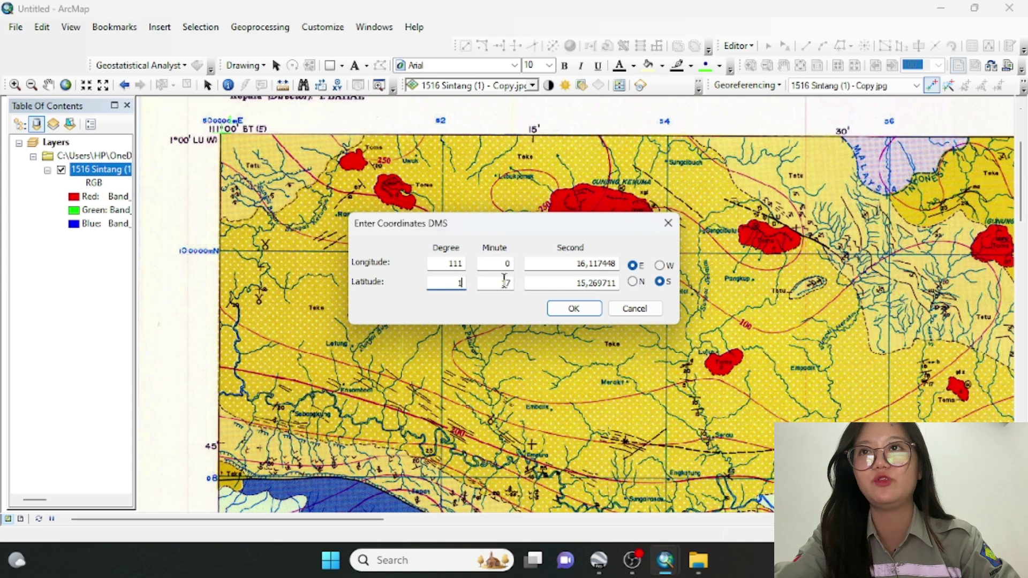
double_click(508, 282)
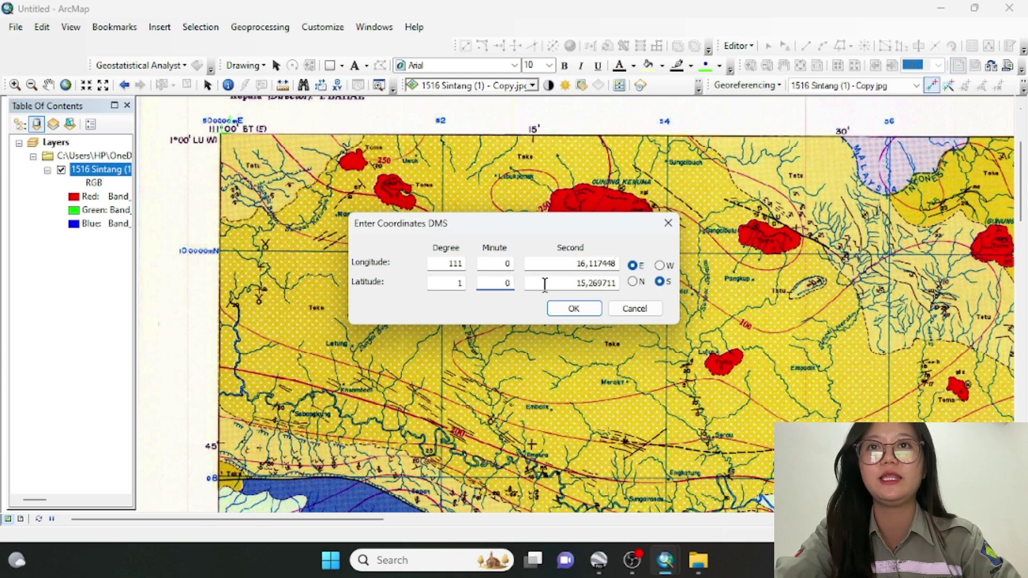
left_click(635, 282)
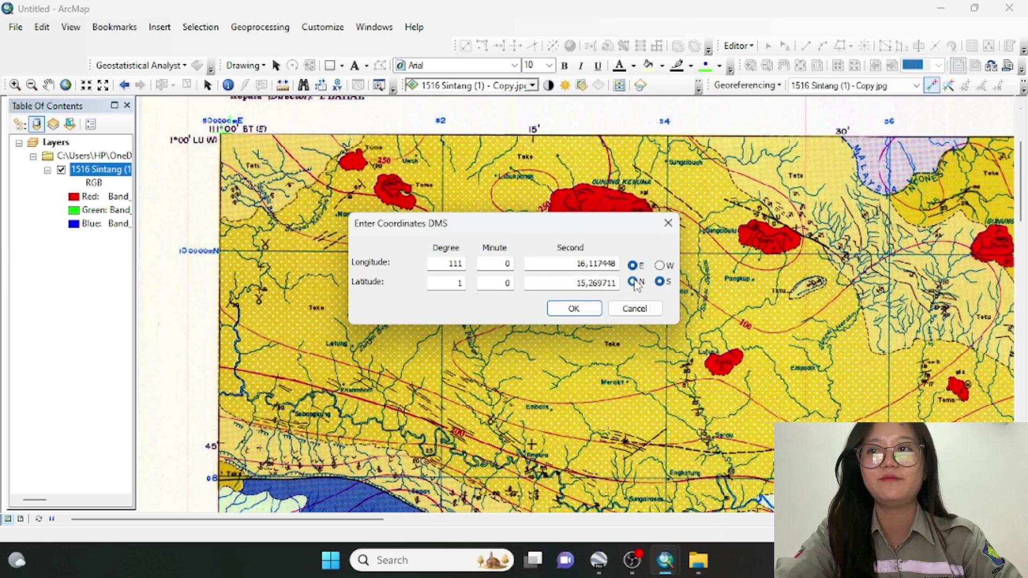
left_click(572, 309)
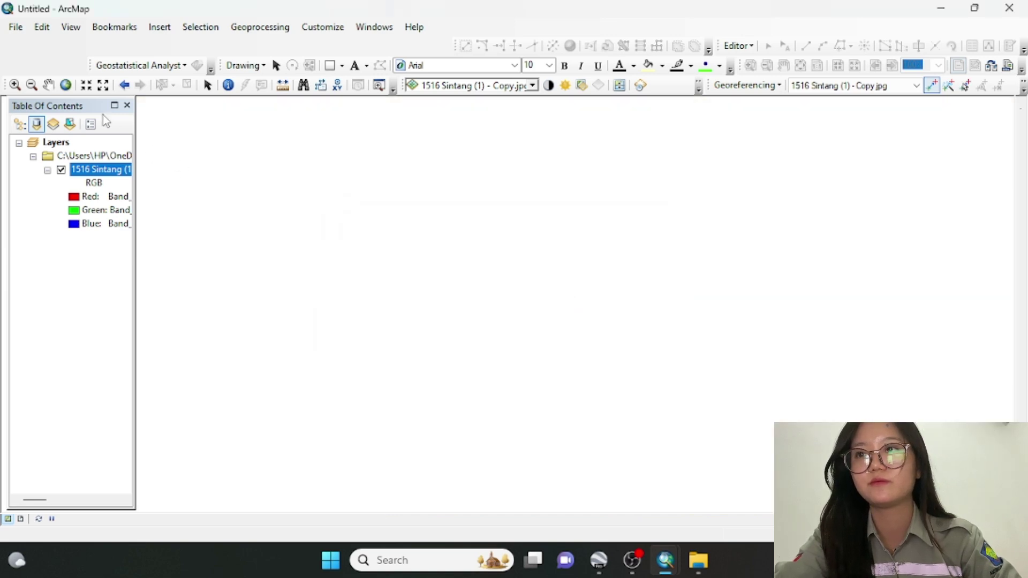
Go to full extent, zoom to the top-right corner and start a DMS control point there
left_click(65, 85)
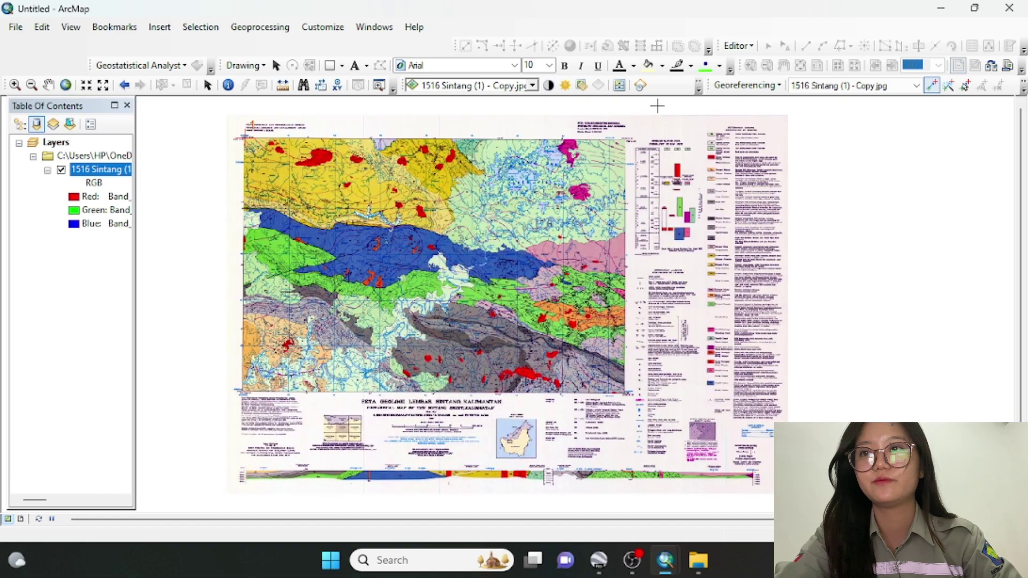
scroll(634, 137, "down", 1)
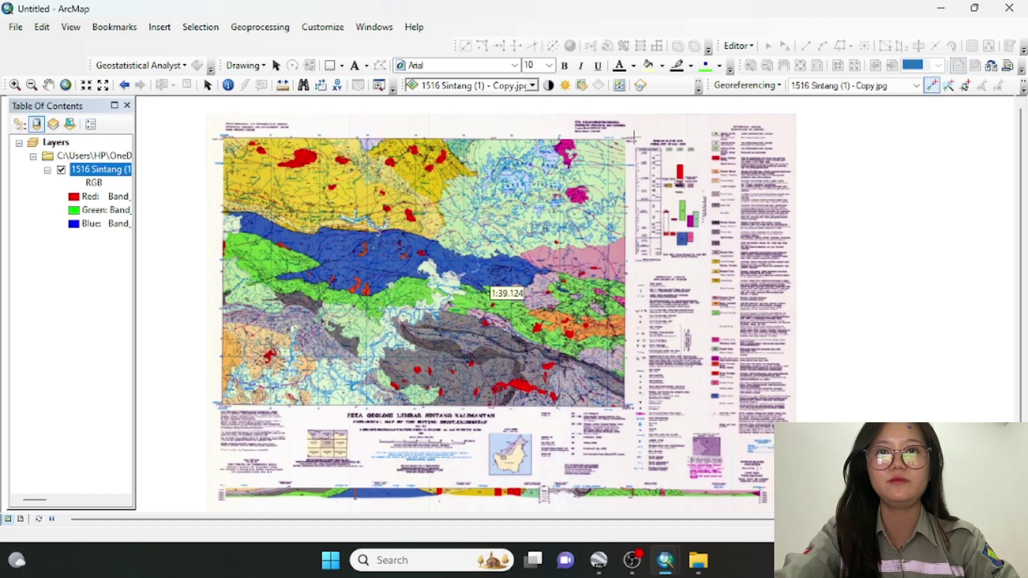
scroll(634, 137, "down", 1)
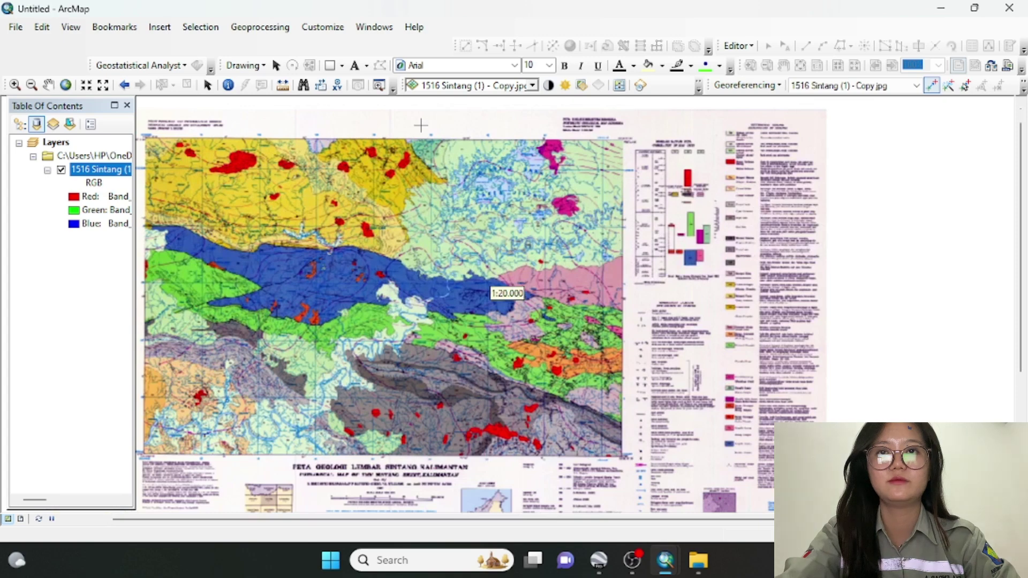
scroll(580, 126, "down", 2)
scroll(696, 139, "down", 2)
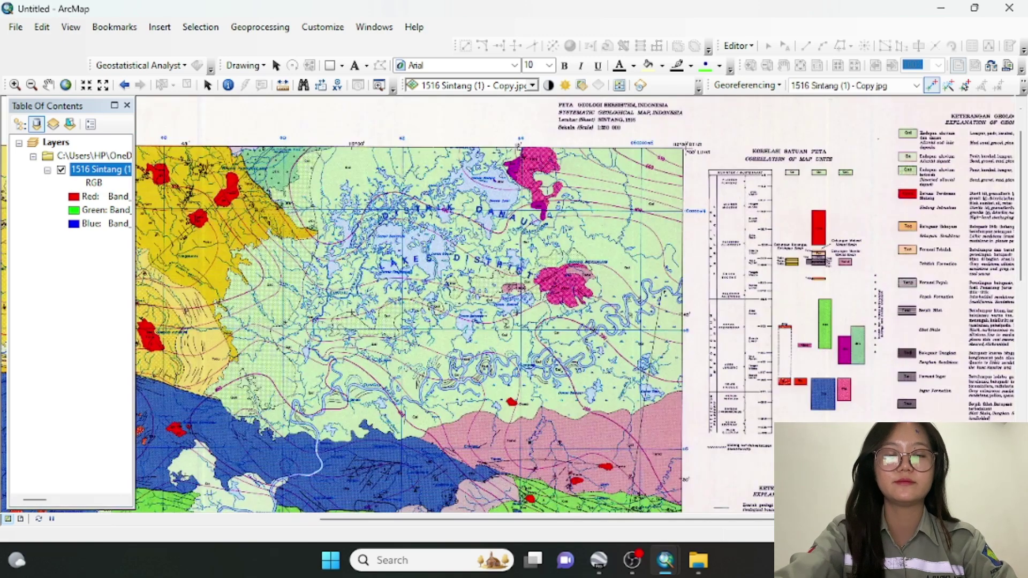
scroll(691, 152, "down", 1)
scroll(687, 149, "down", 2)
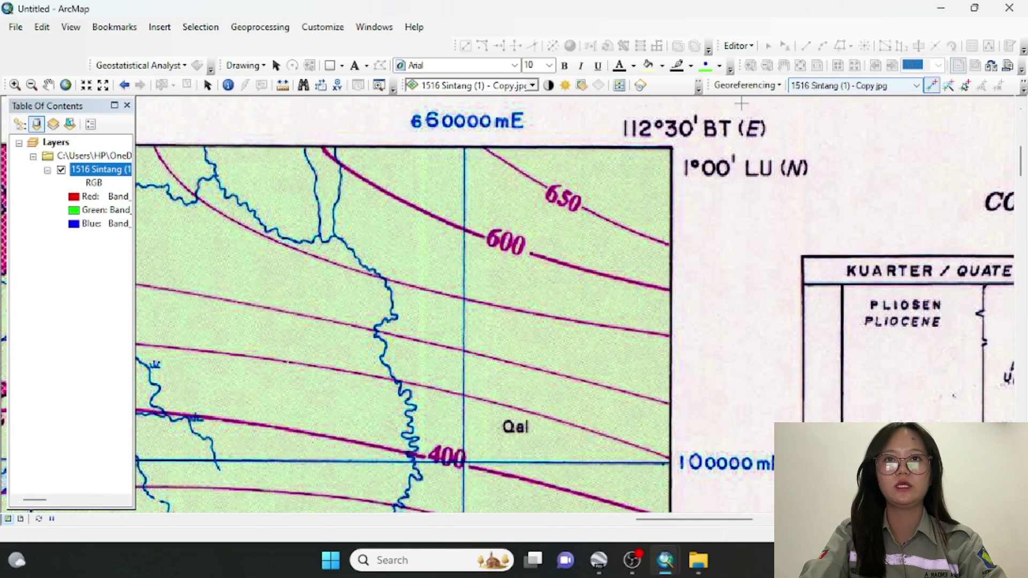
right_click(671, 146)
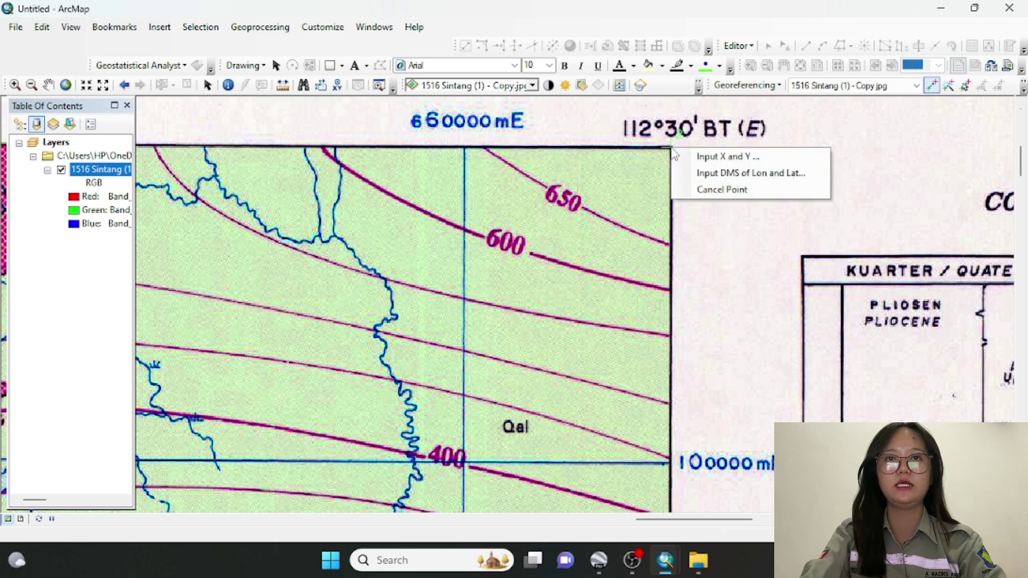
left_click(692, 180)
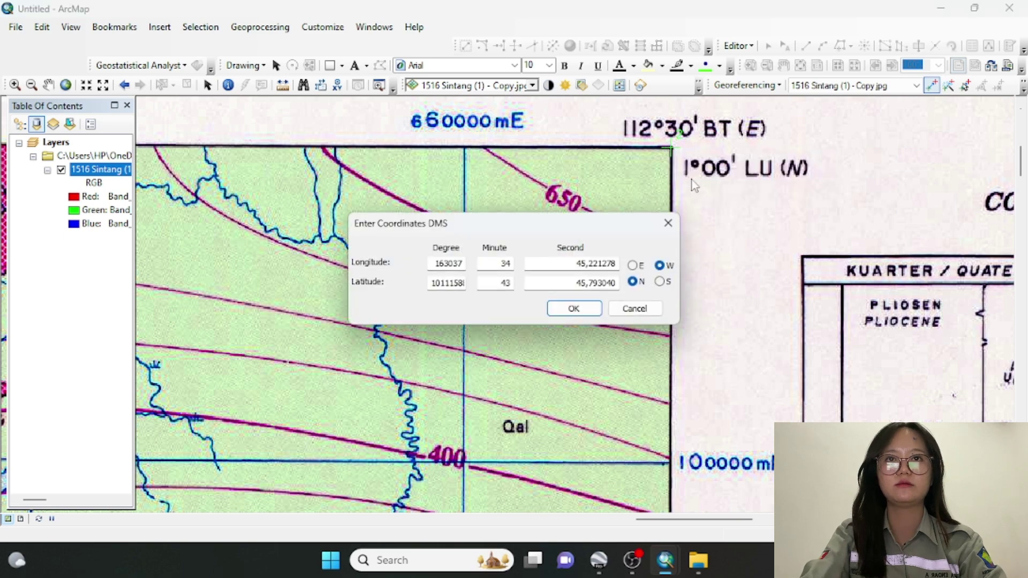
Enter longitude 112° 30' E and latitude 1° 0' N for the top-right control point
double_click(435, 263)
type("112")
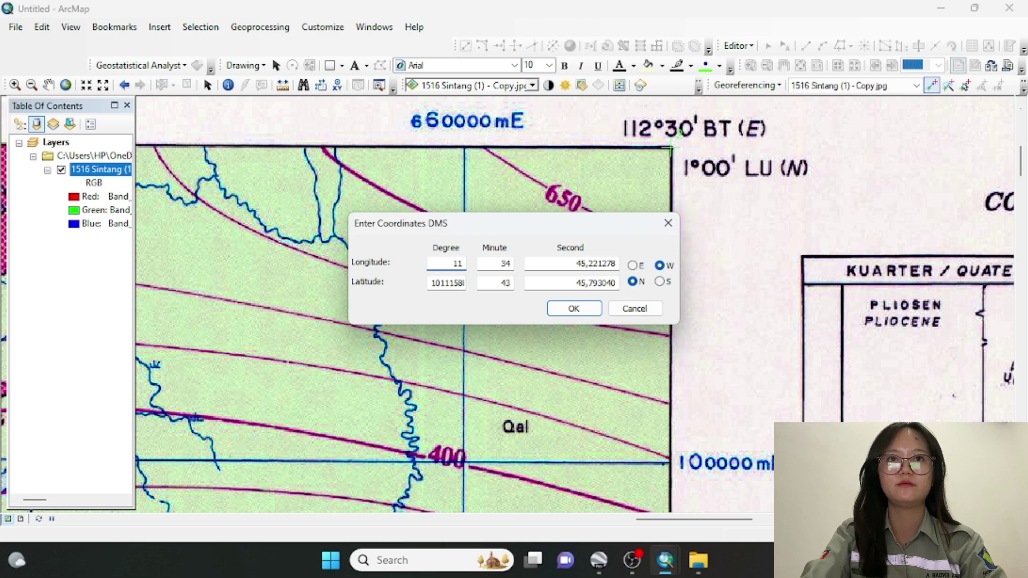
double_click(503, 263)
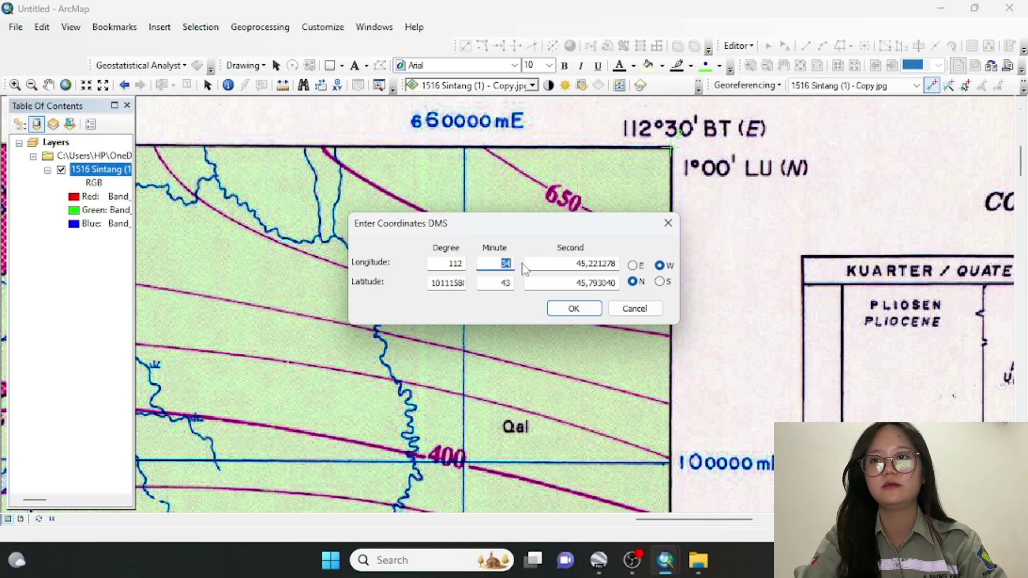
type("3")
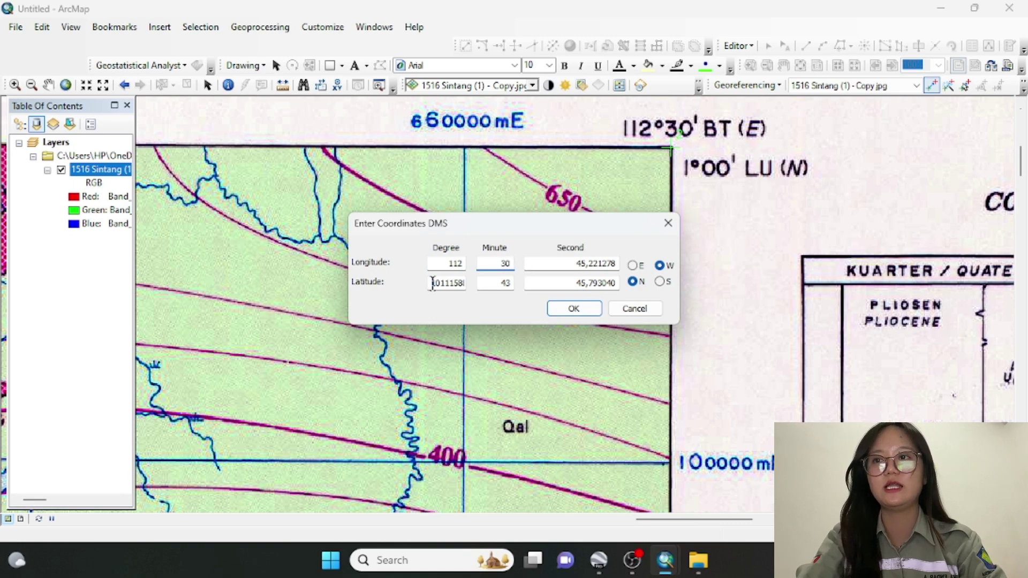
left_click_drag(433, 283, 463, 282)
type("1")
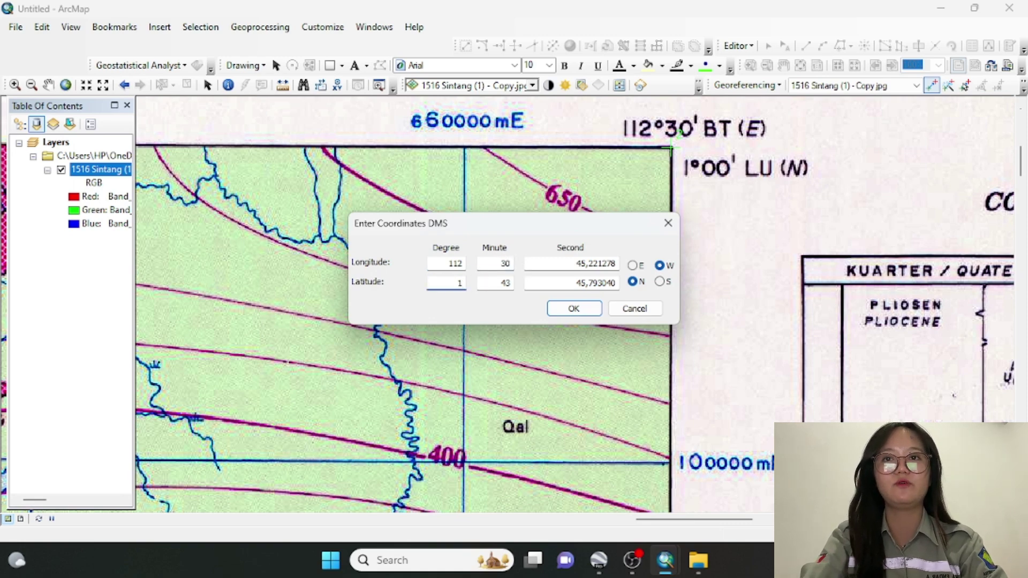
left_click_drag(503, 283, 525, 284)
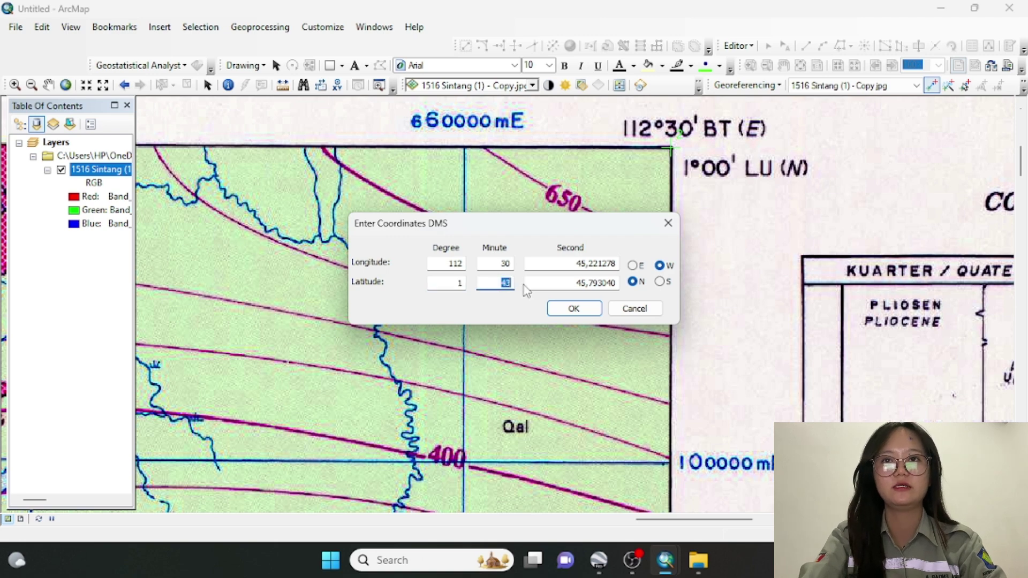
type("0")
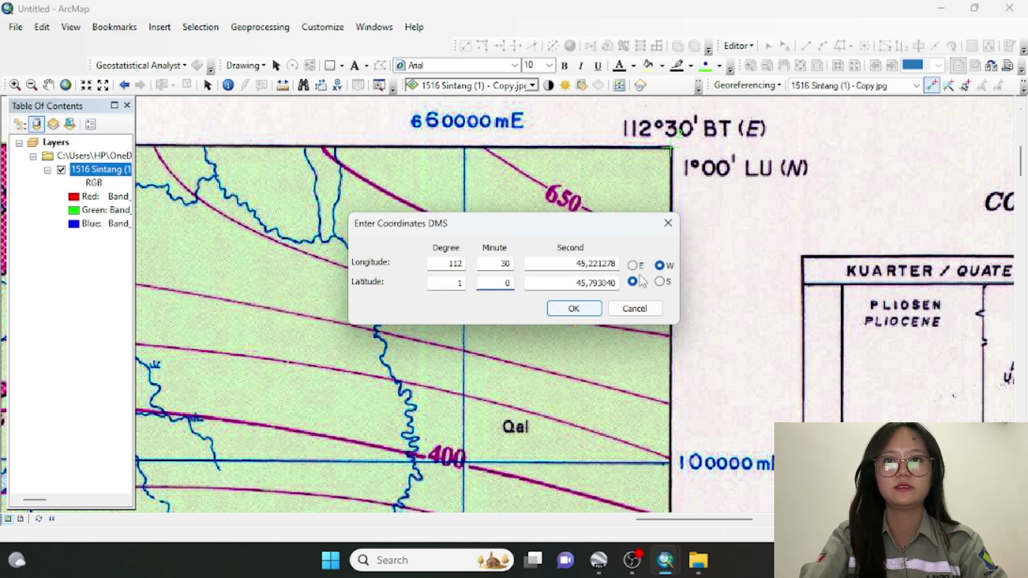
left_click(634, 266)
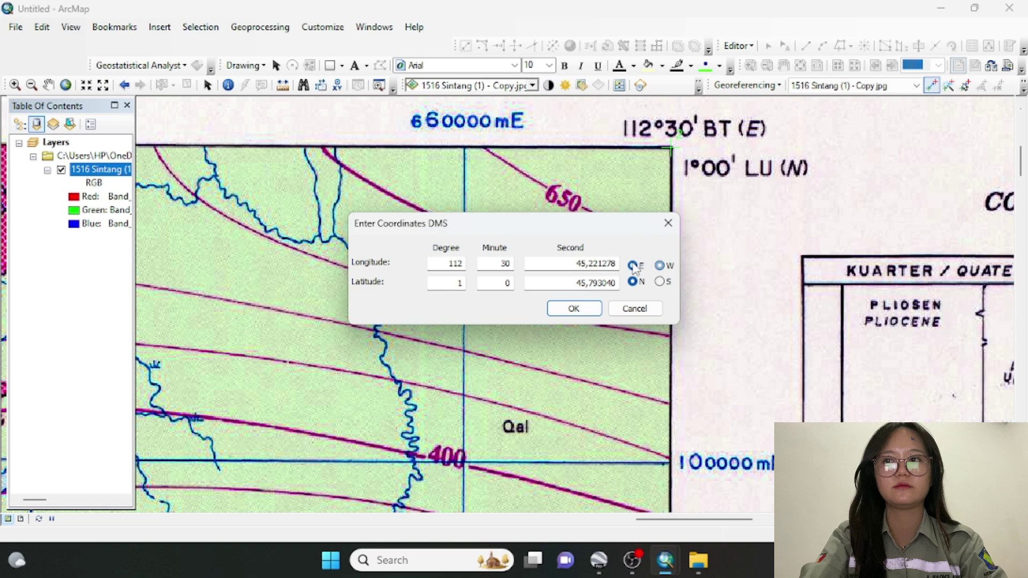
left_click(593, 309)
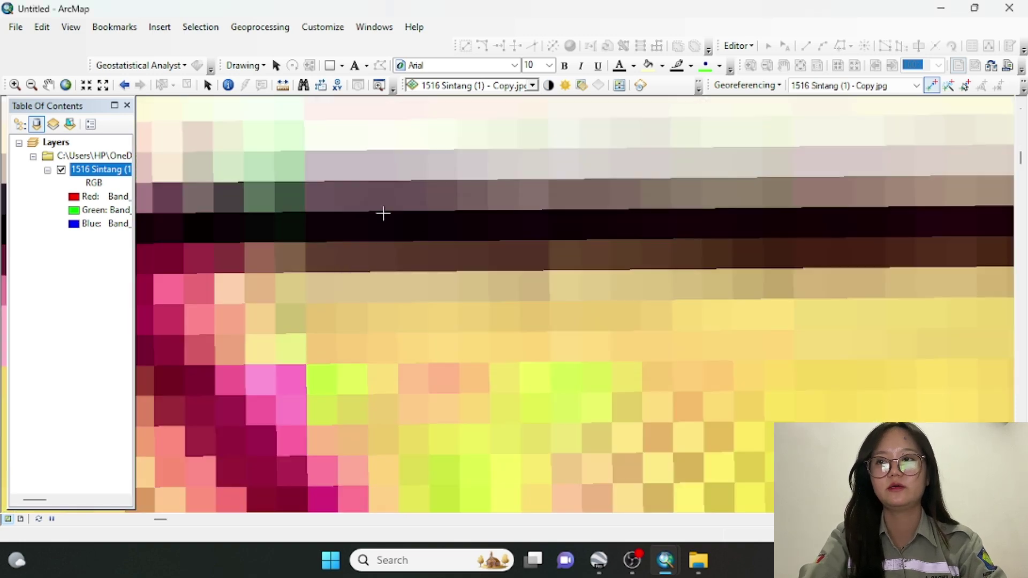
Go to full extent, zoom to the lower-right corner and start a DMS control point there
left_click(66, 86)
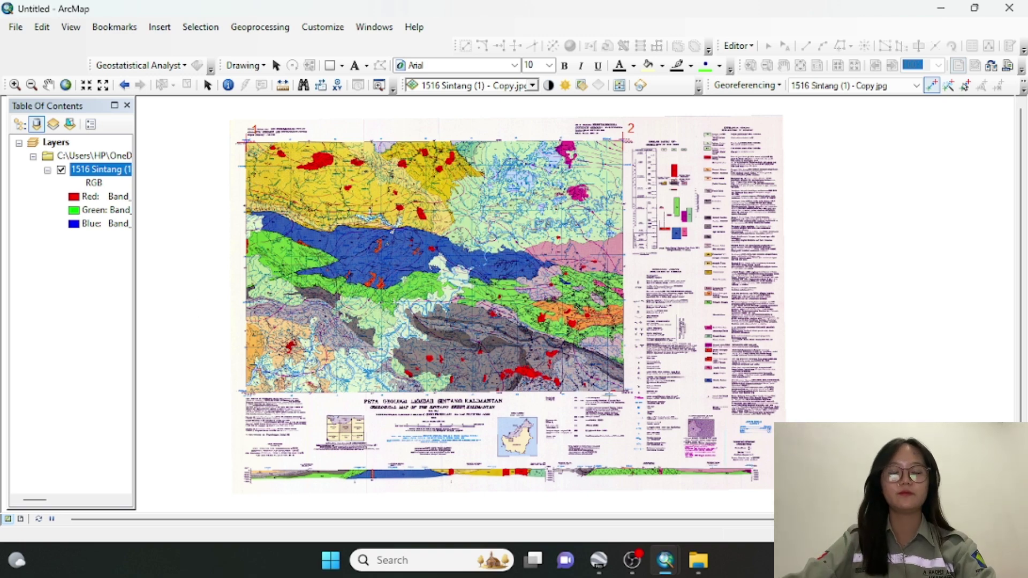
scroll(488, 289, "up", 1)
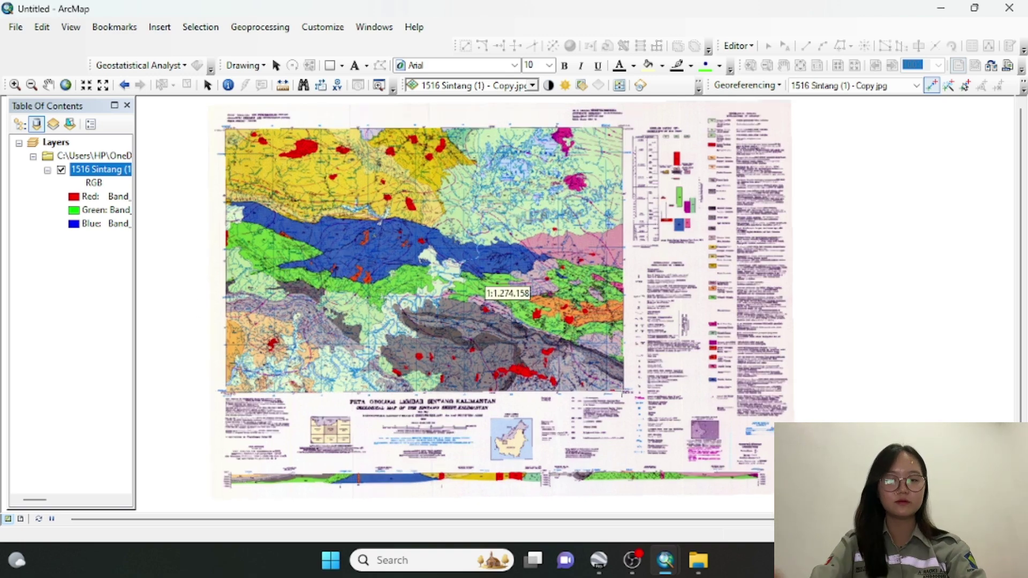
scroll(488, 289, "up", 1)
scroll(488, 289, "up", 1)
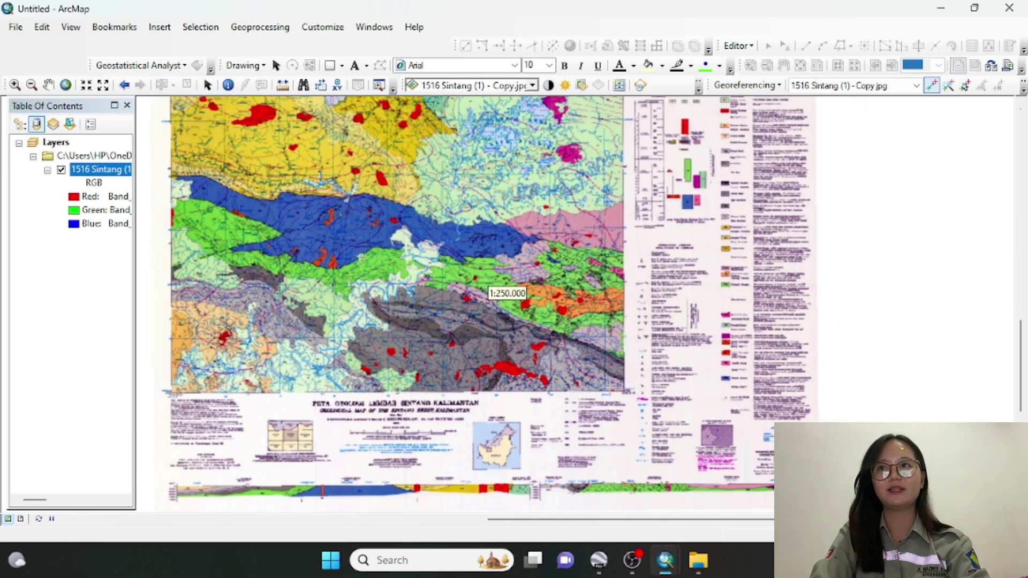
scroll(642, 392, "up", 2)
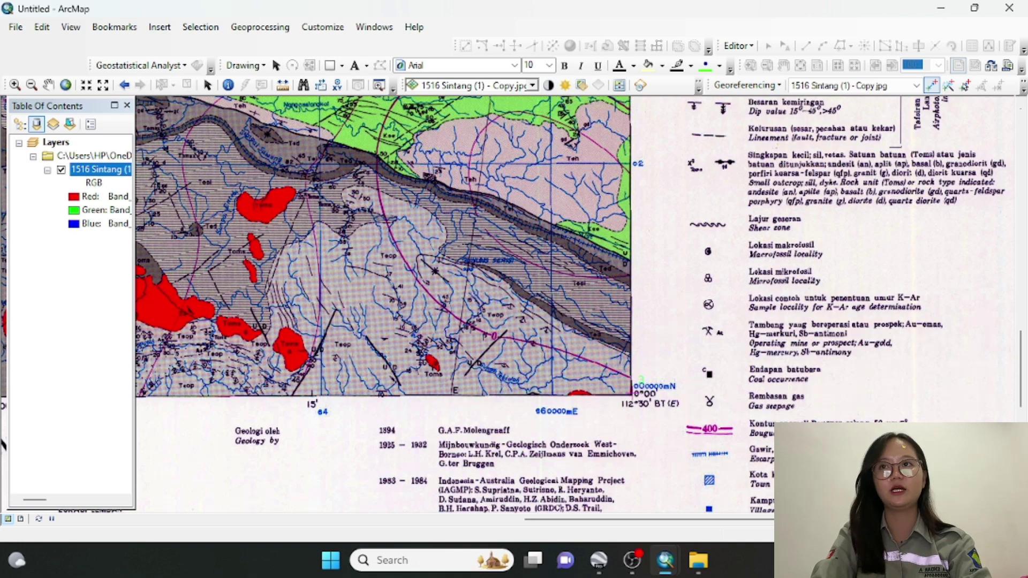
right_click(654, 396)
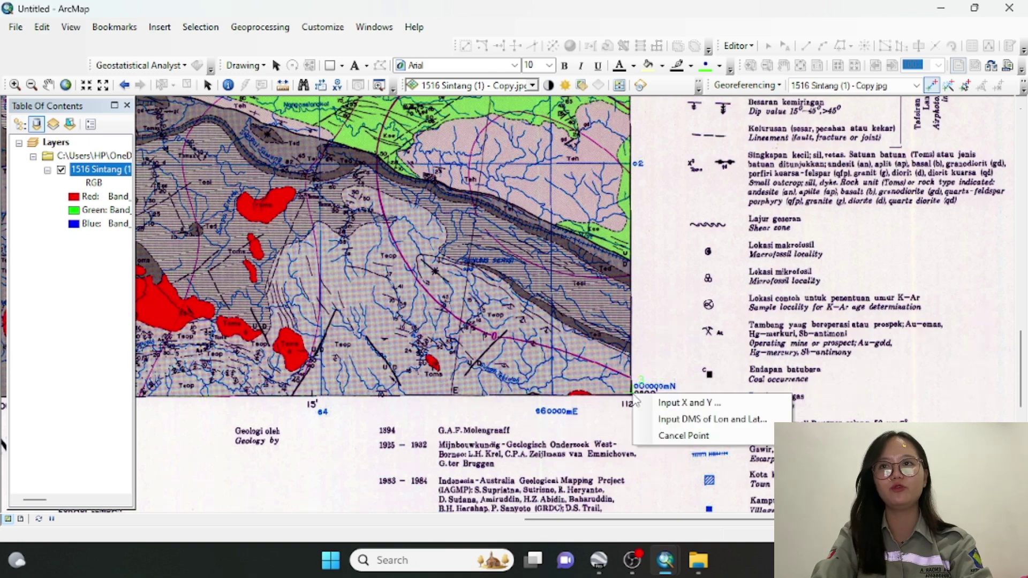
left_click(658, 419)
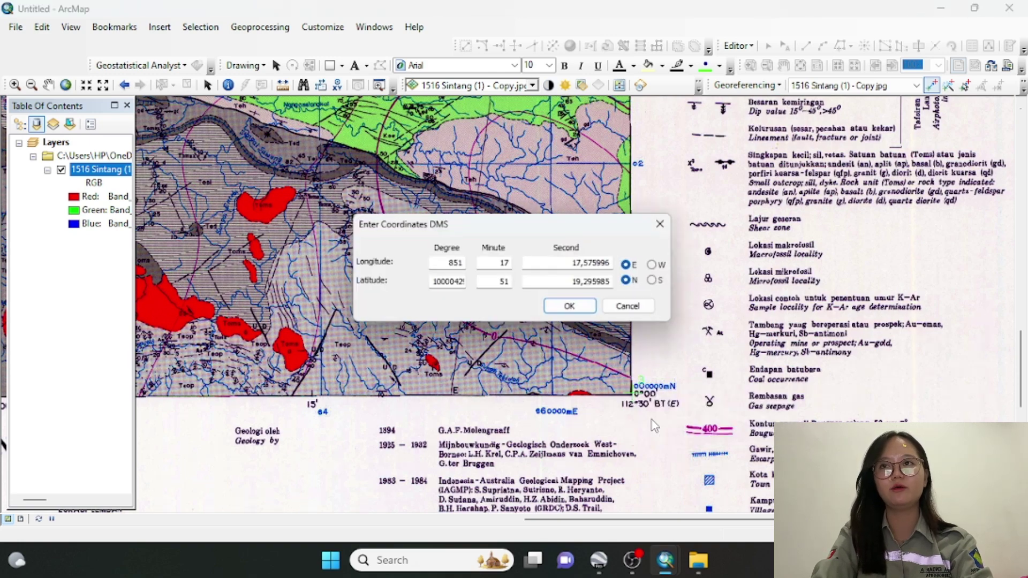
Enter longitude 112° 30' E and latitude 0° 0' N for the lower-right control point
double_click(453, 262)
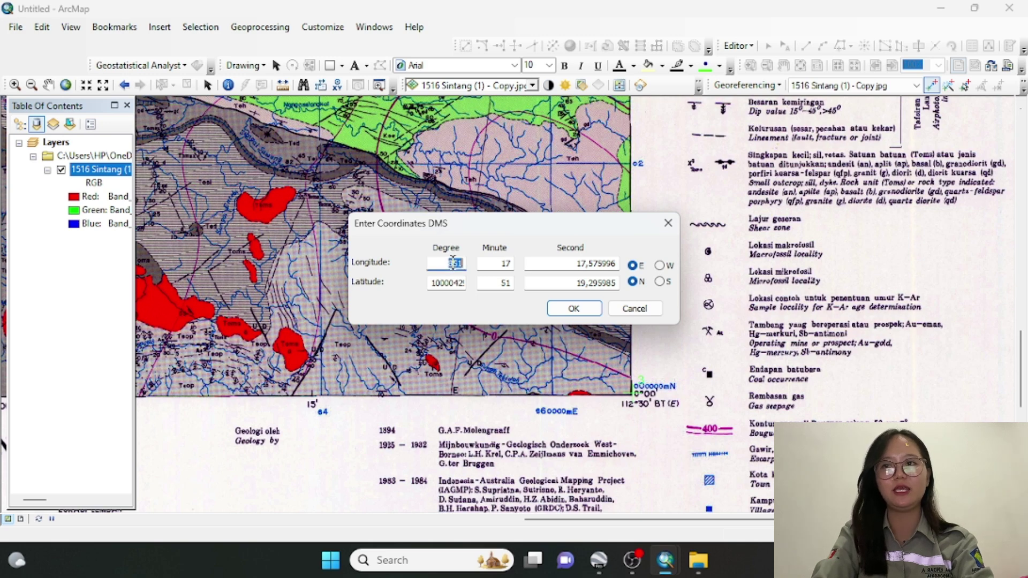
type("112")
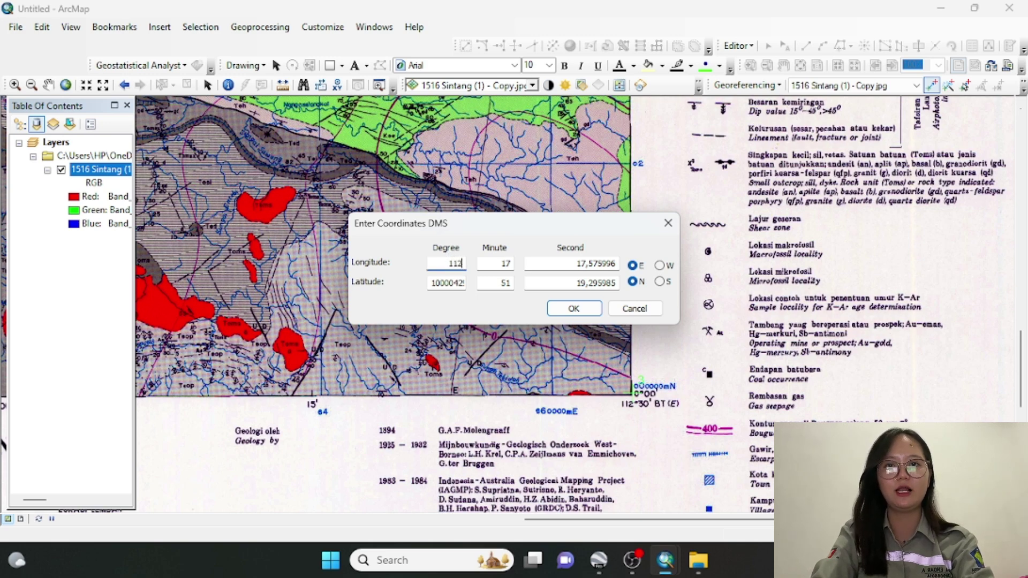
double_click(499, 262)
type("39")
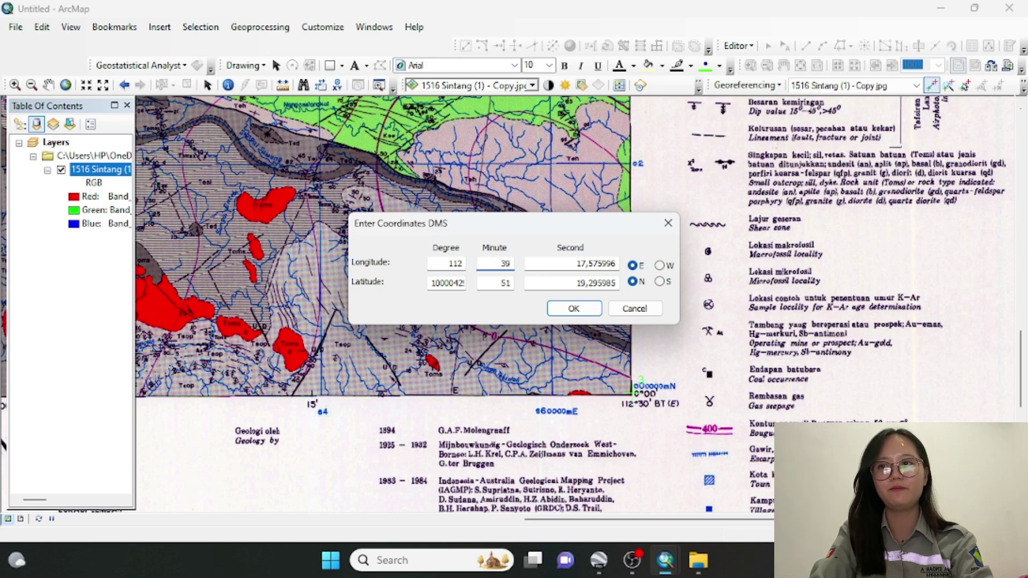
double_click(431, 284)
type("0")
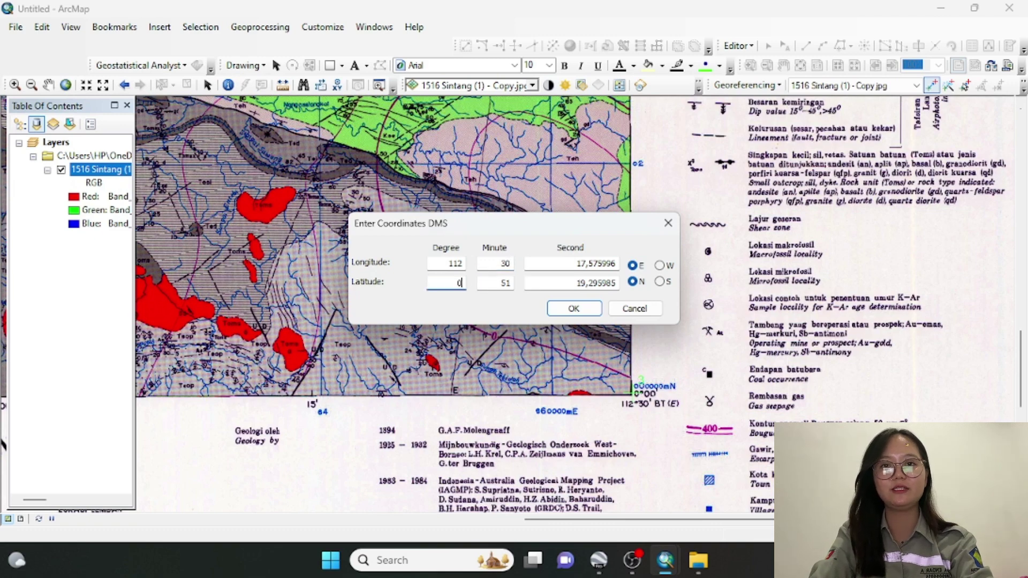
double_click(504, 283)
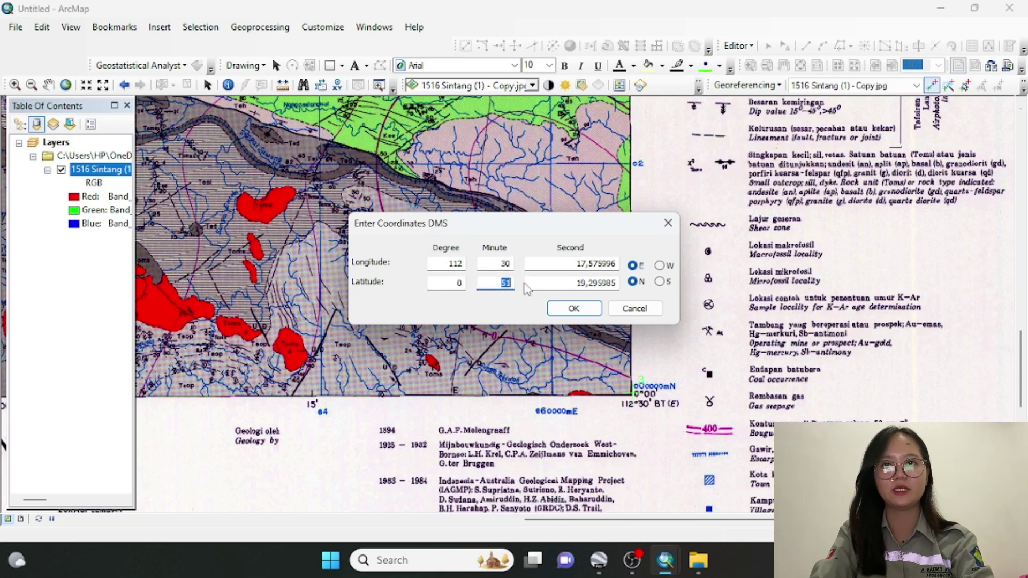
type("0")
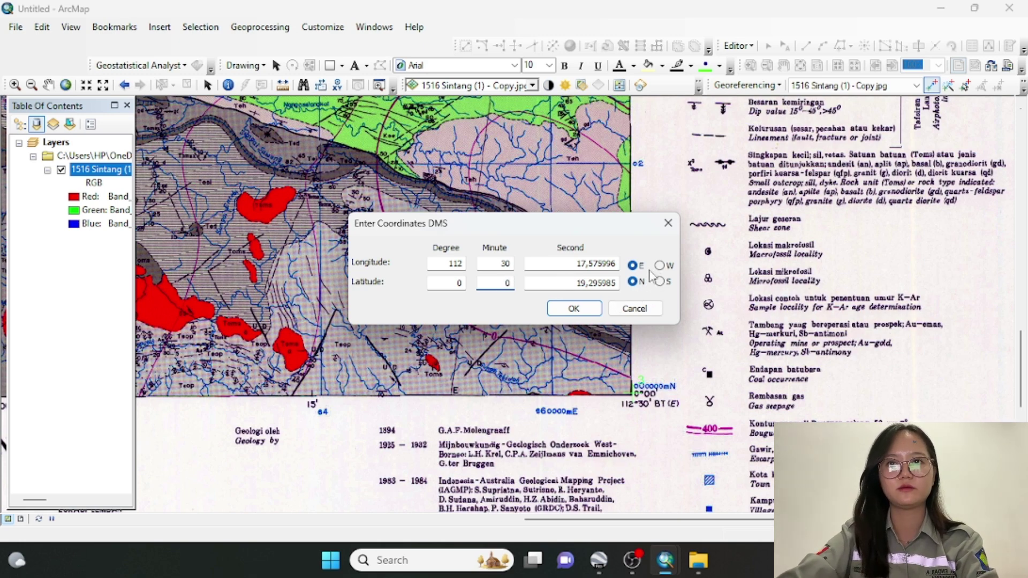
left_click(592, 309)
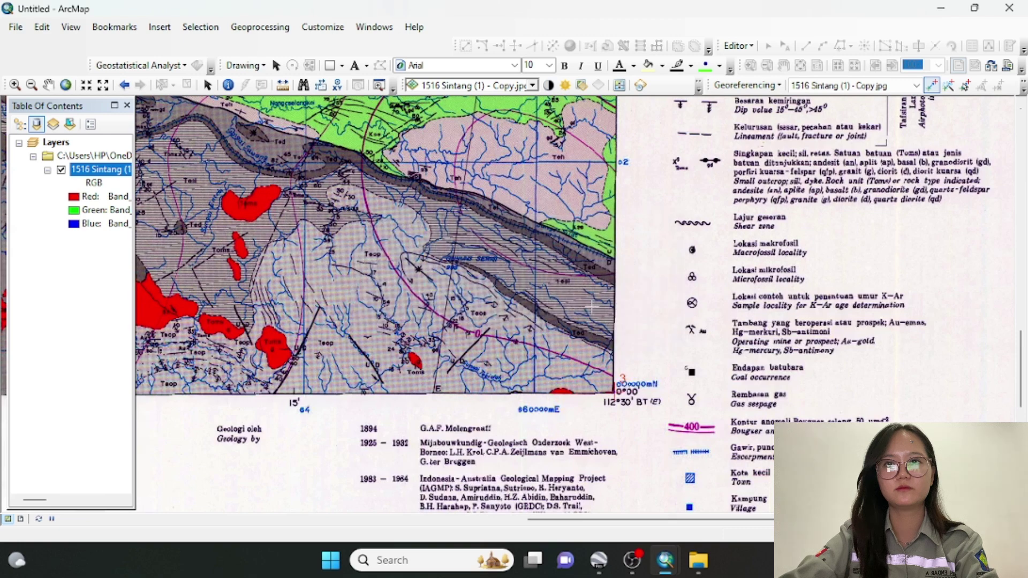
Go to full extent, zoom to the lower-left corner and start a DMS control point there
left_click(66, 86)
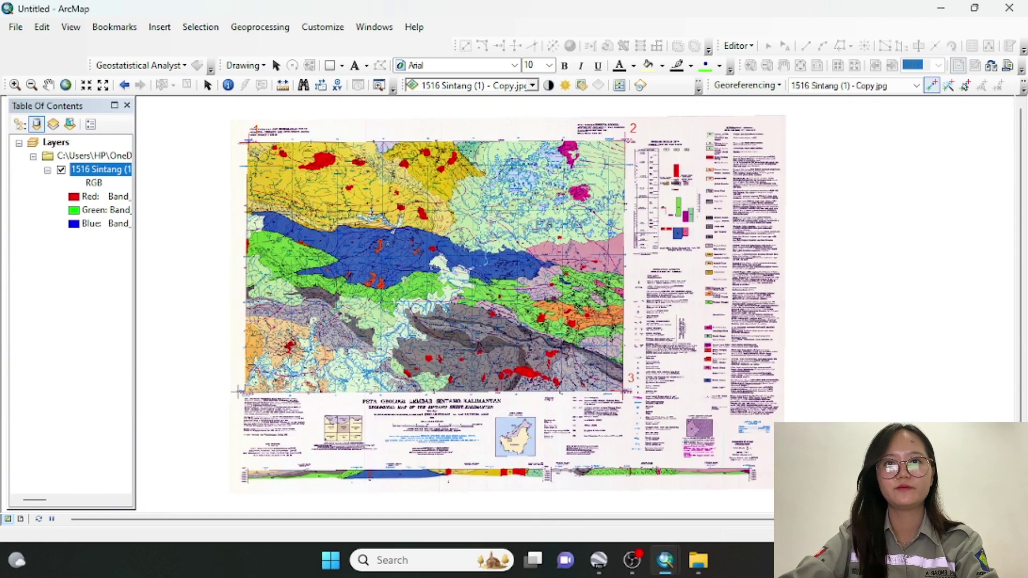
scroll(487, 289, "down", 3)
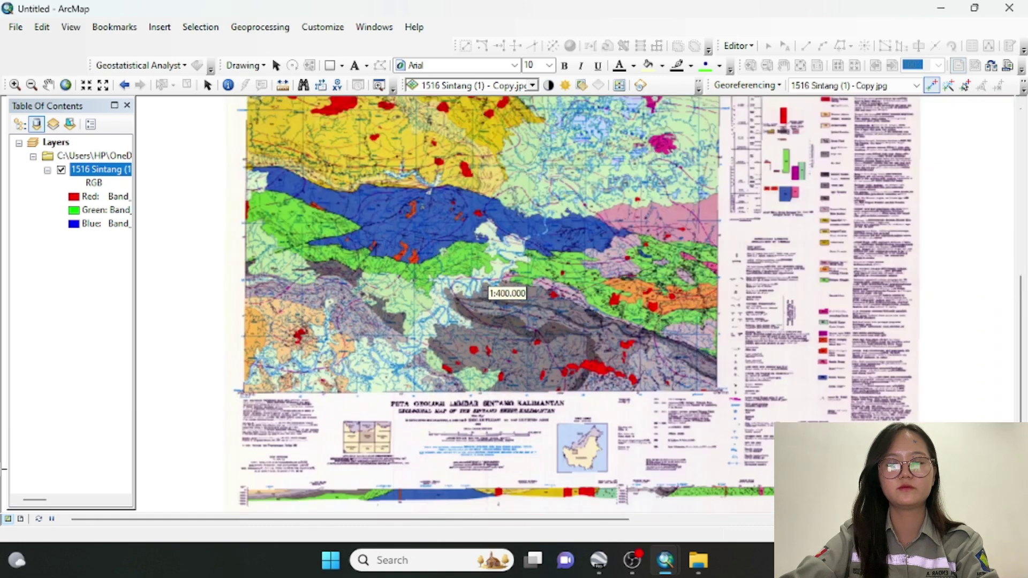
scroll(241, 391, "down", 2)
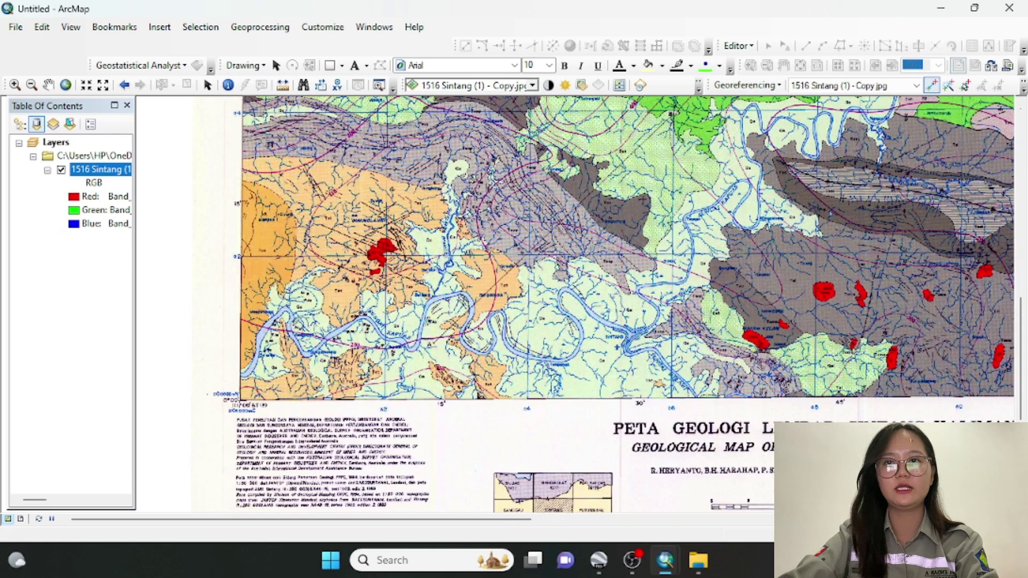
scroll(487, 292, "down", 1)
scroll(487, 292, "down", 3)
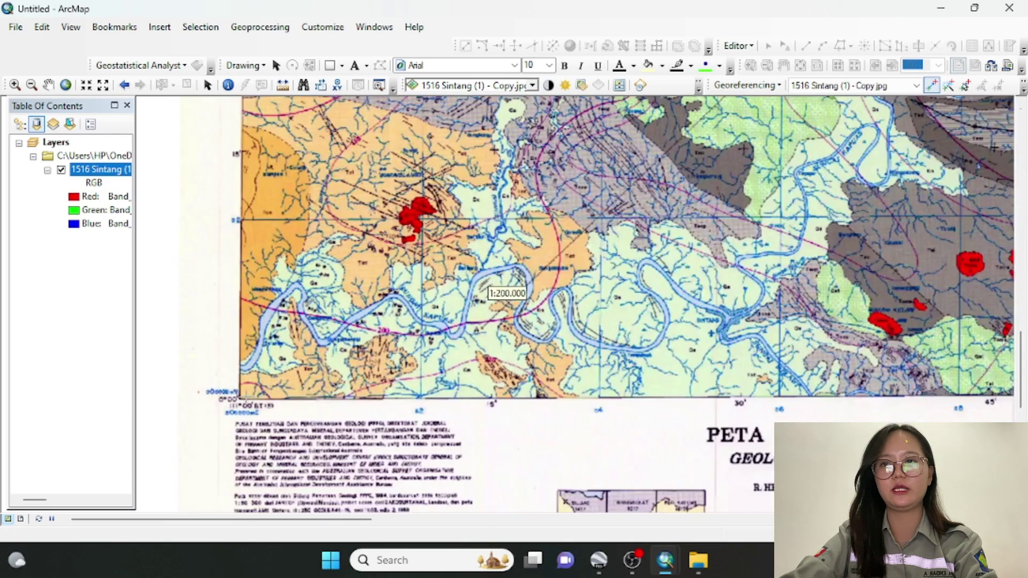
scroll(241, 397, "down", 2)
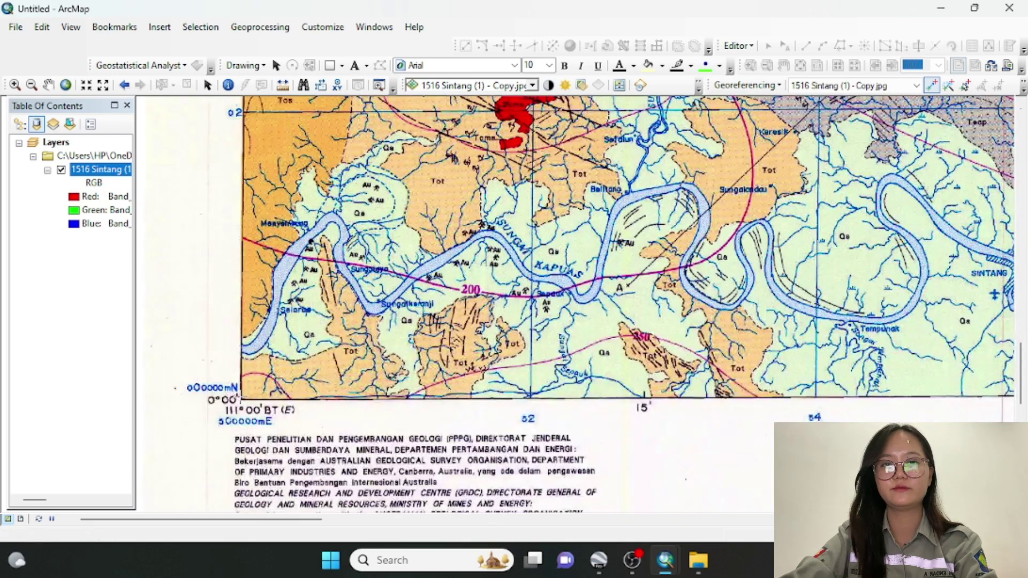
right_click(241, 396)
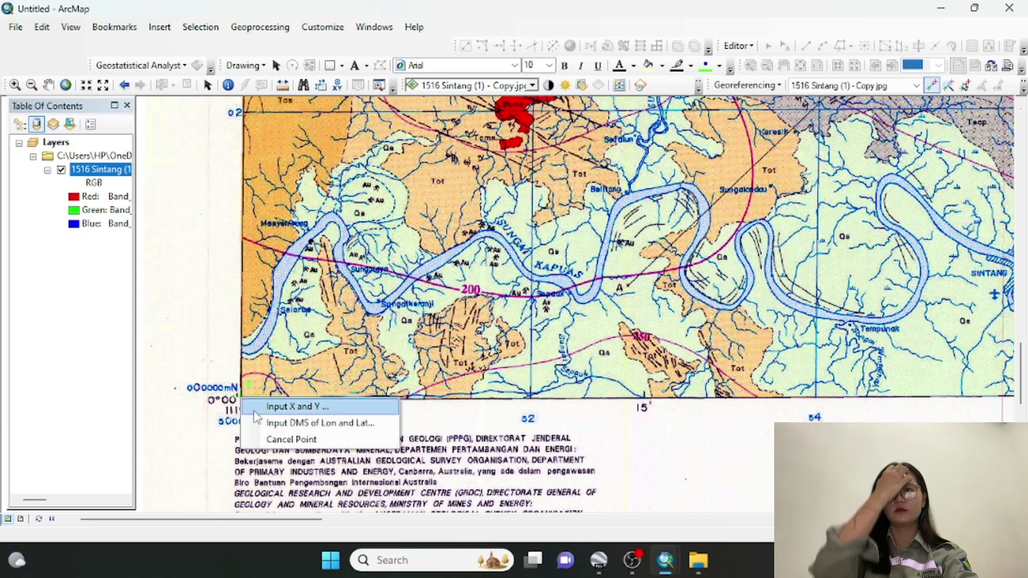
left_click(268, 423)
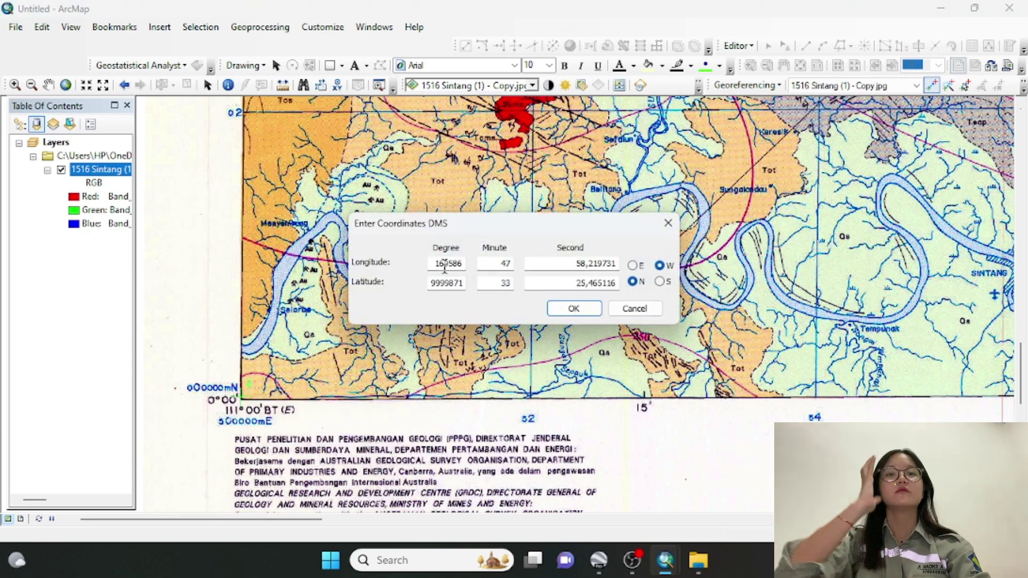
Enter longitude 111° 0' E and latitude 0° 0' N for the lower-left control point
left_click_drag(439, 264, 473, 272)
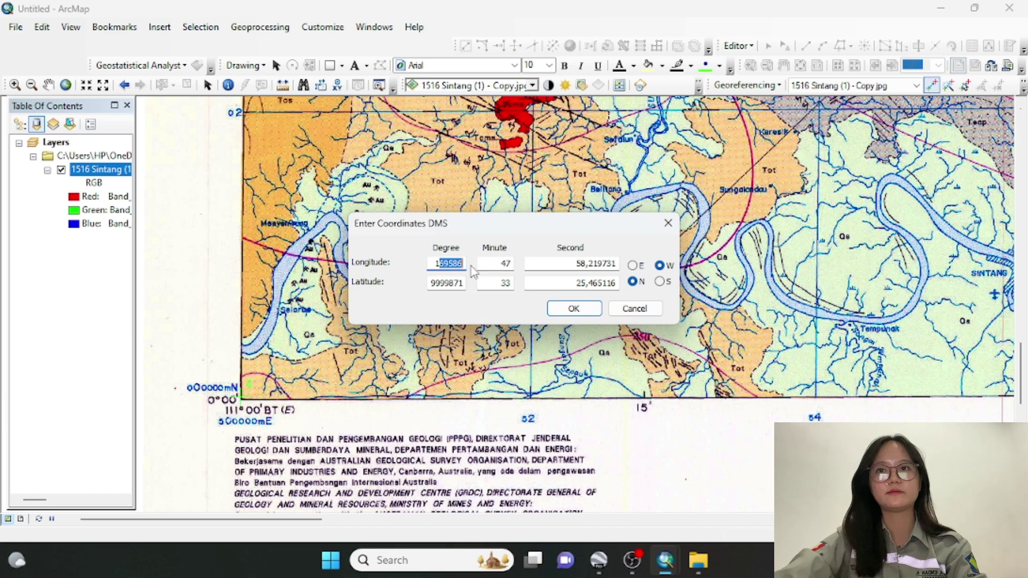
type("111")
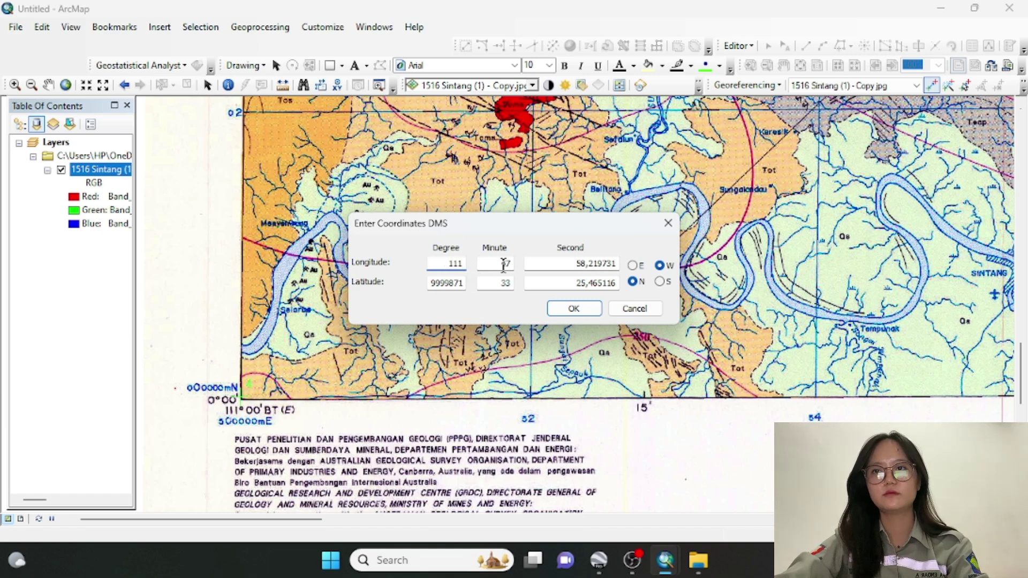
double_click(503, 263)
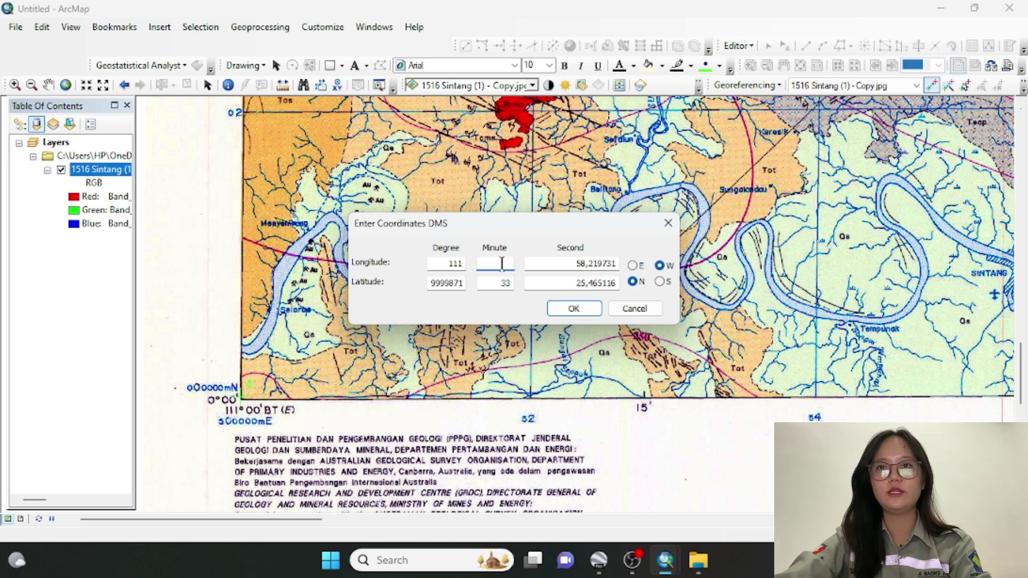
type("0")
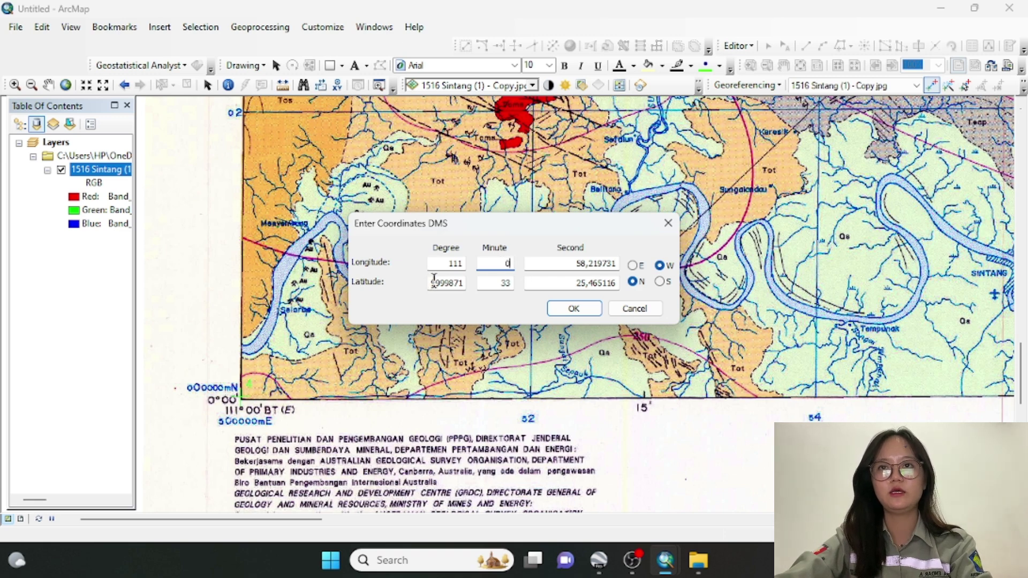
left_click(434, 282)
double_click(445, 282)
type("0")
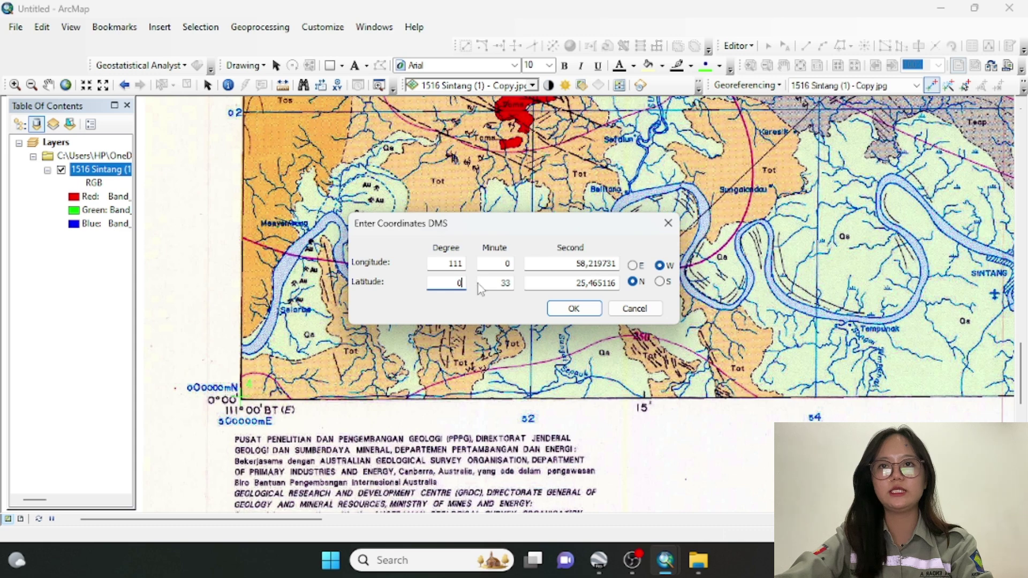
double_click(501, 283)
type("0")
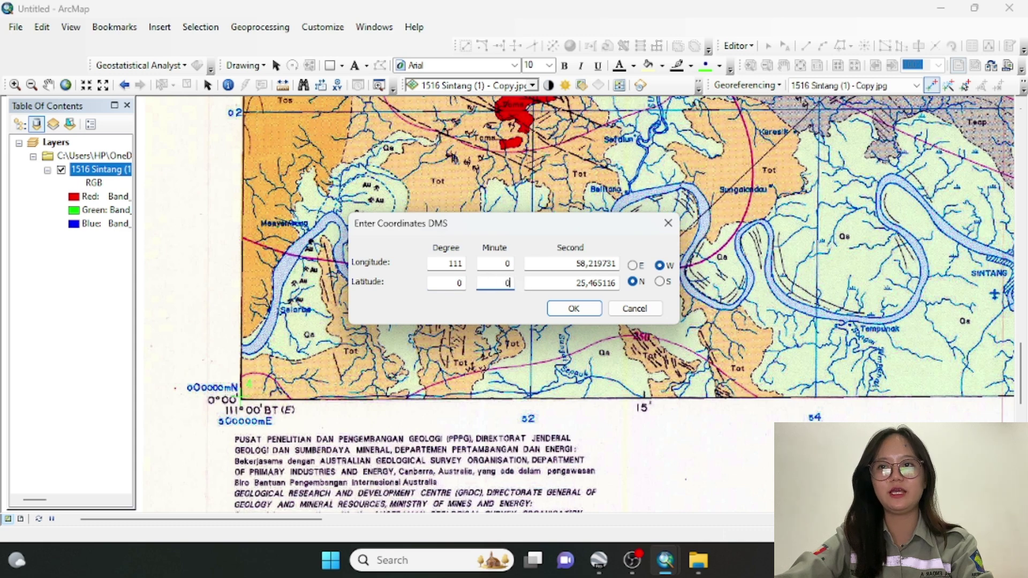
left_click(634, 266)
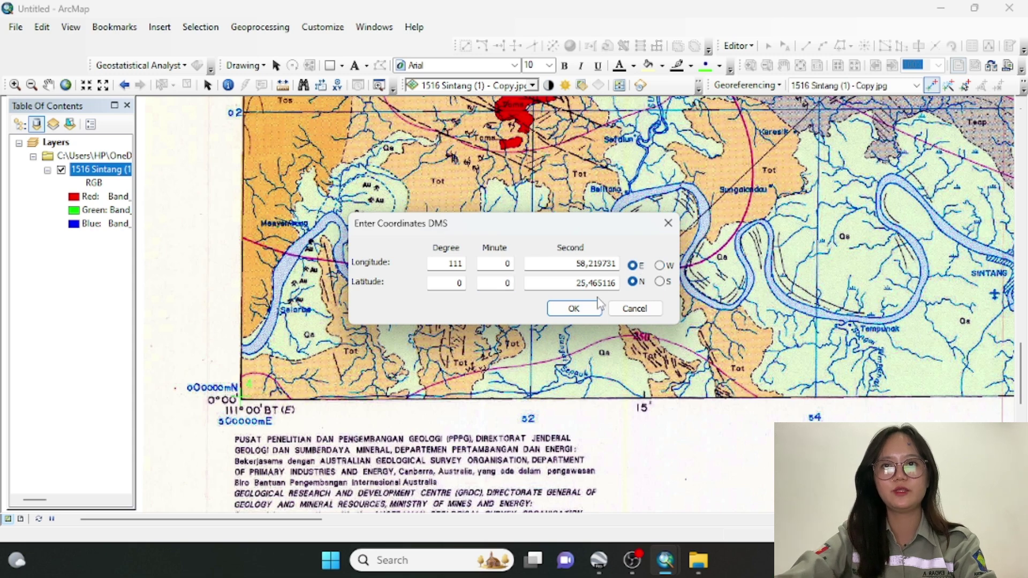
left_click(575, 309)
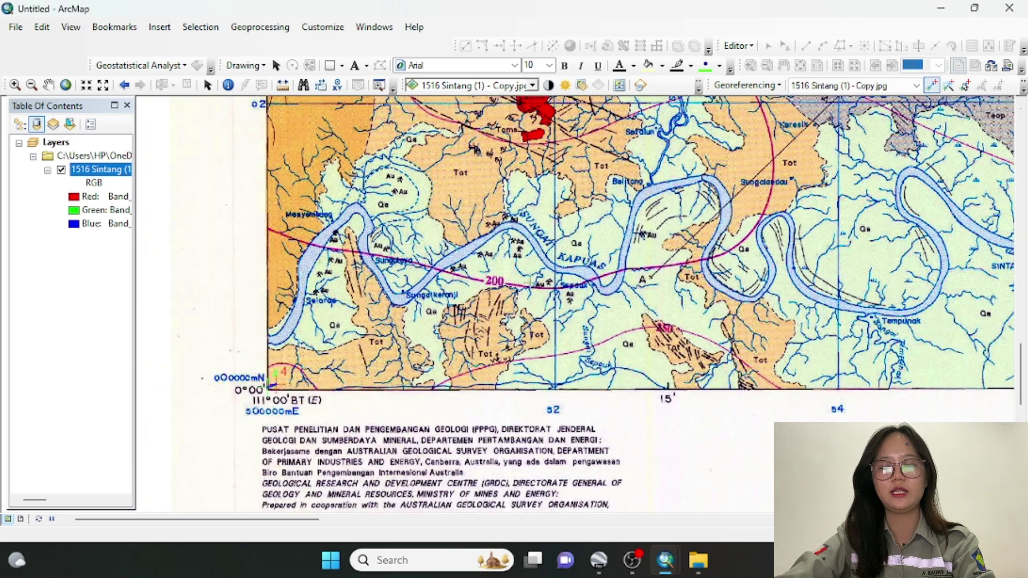
Zoom to full extent, review the Georeferencing transformation, and open the Rectify Save As dialog
left_click(67, 84)
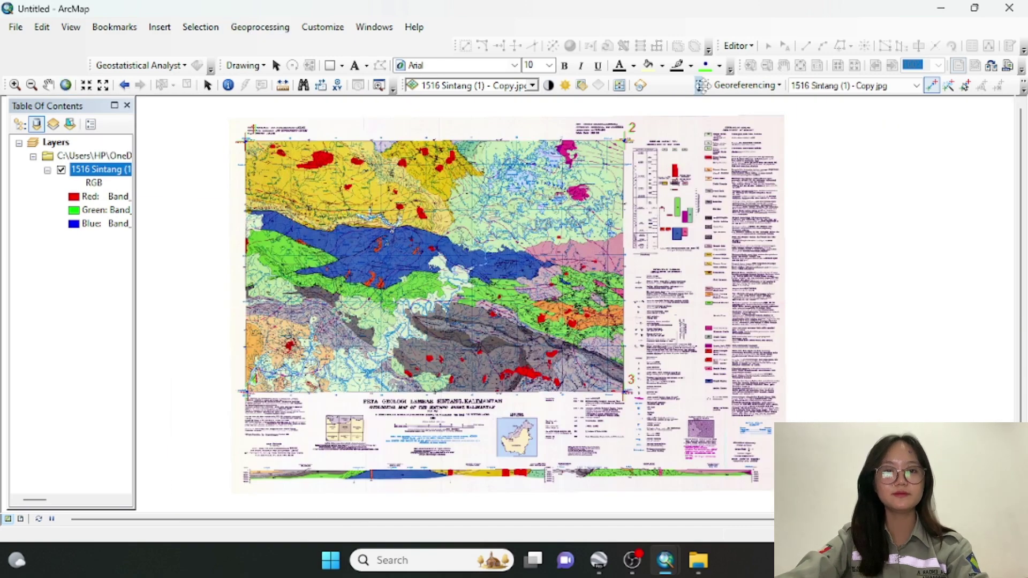
left_click(746, 87)
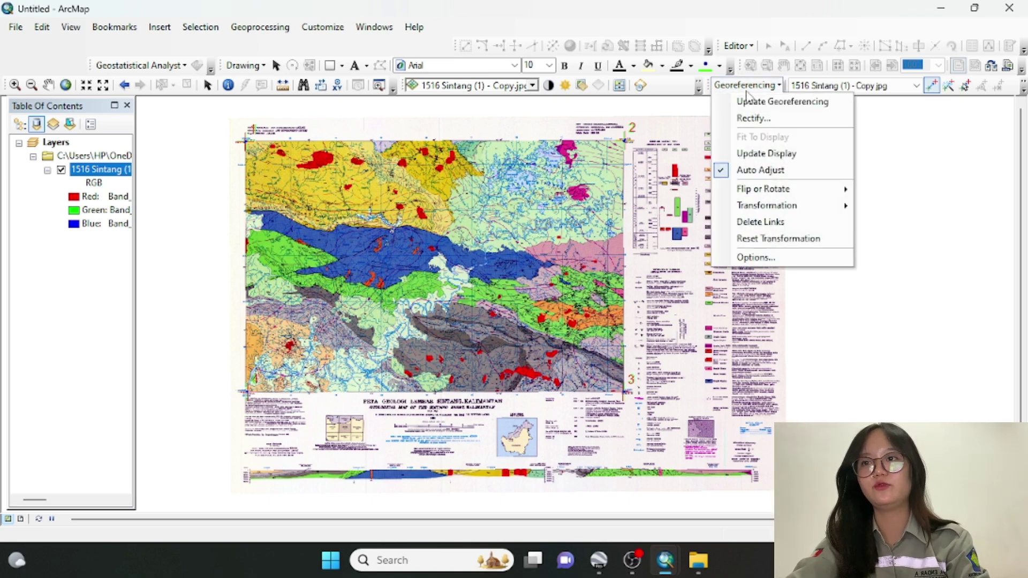
left_click(751, 206)
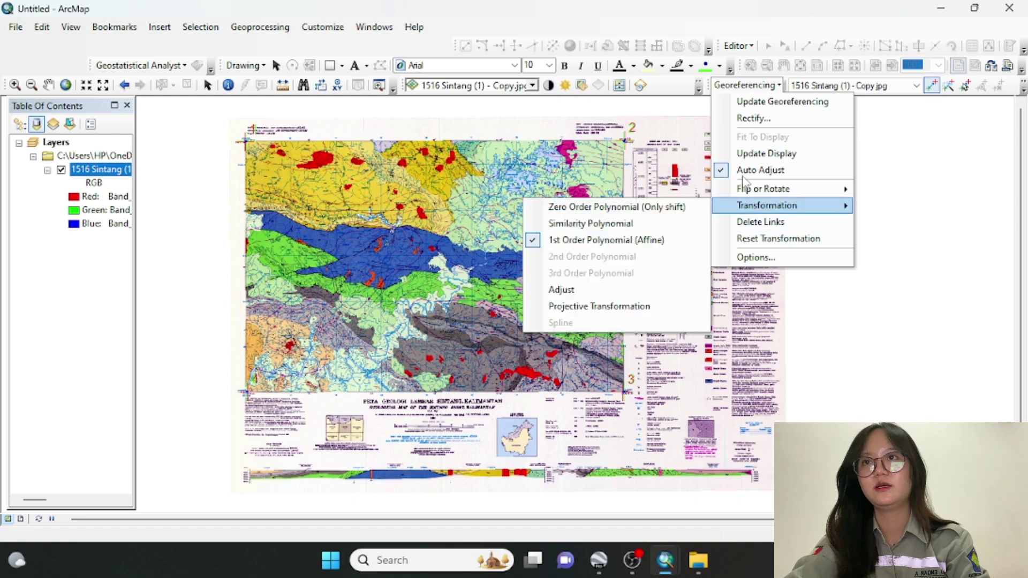
left_click(751, 118)
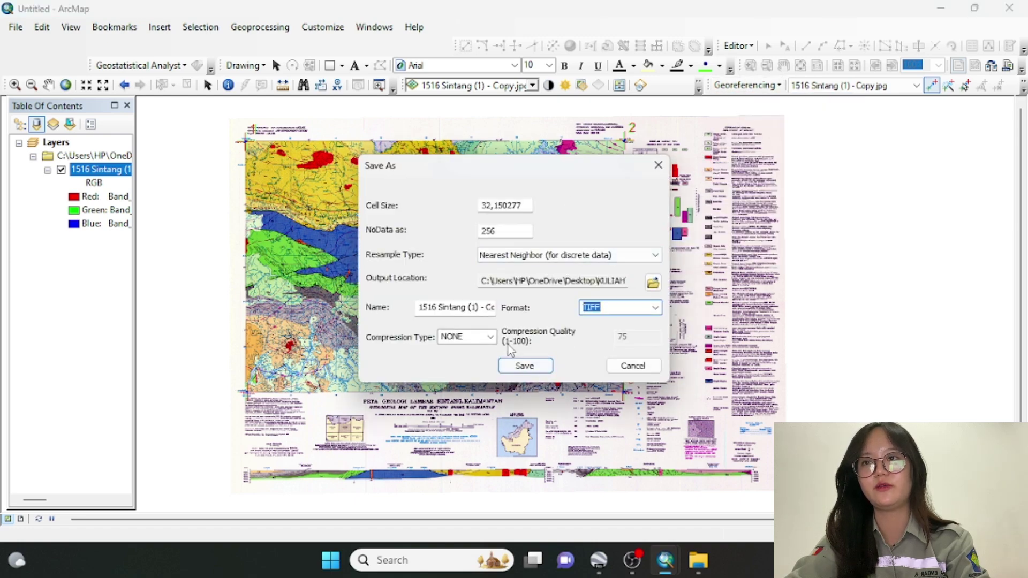
Save the rectified Sintang sheet as a TIFF with Nearest Neighbor resampling, then return to the map
left_click(441, 307)
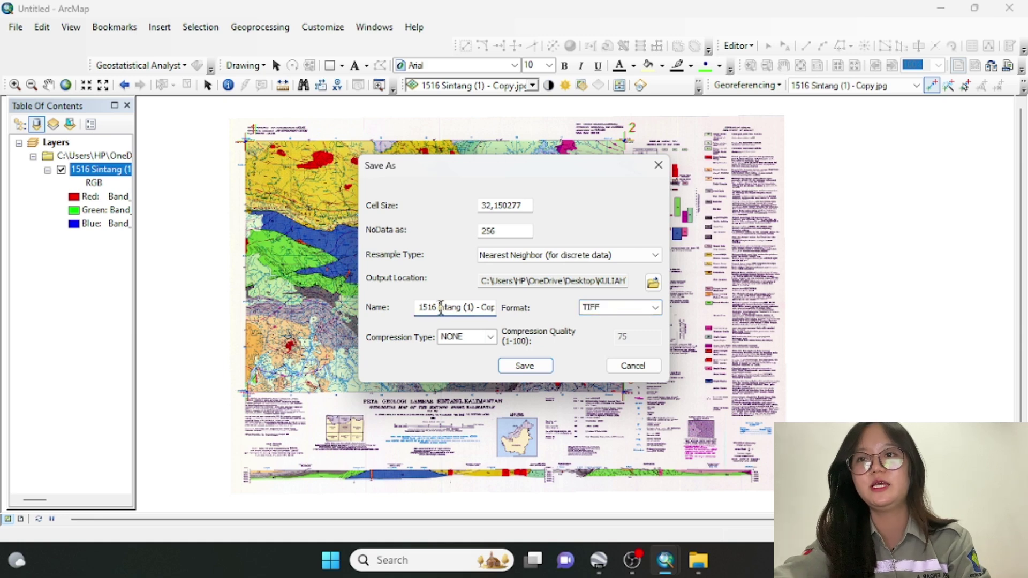
key("Right")
key("Right")
key("Right")
key("Right")
key("Right")
key("Right")
key("Right")
key("Right")
key("Right")
key("Right")
key("Right")
key("Right")
key("Right")
key("Right")
key("Right")
key("Right")
key("Right")
key("Right")
key("Right")
key("Right")
key("Left")
key("Left")
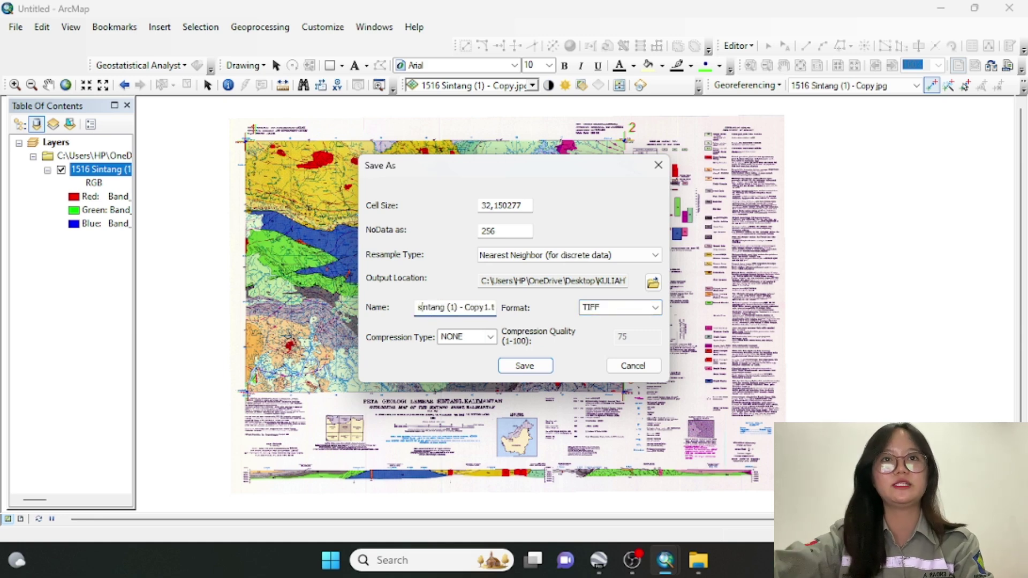
left_click(524, 367)
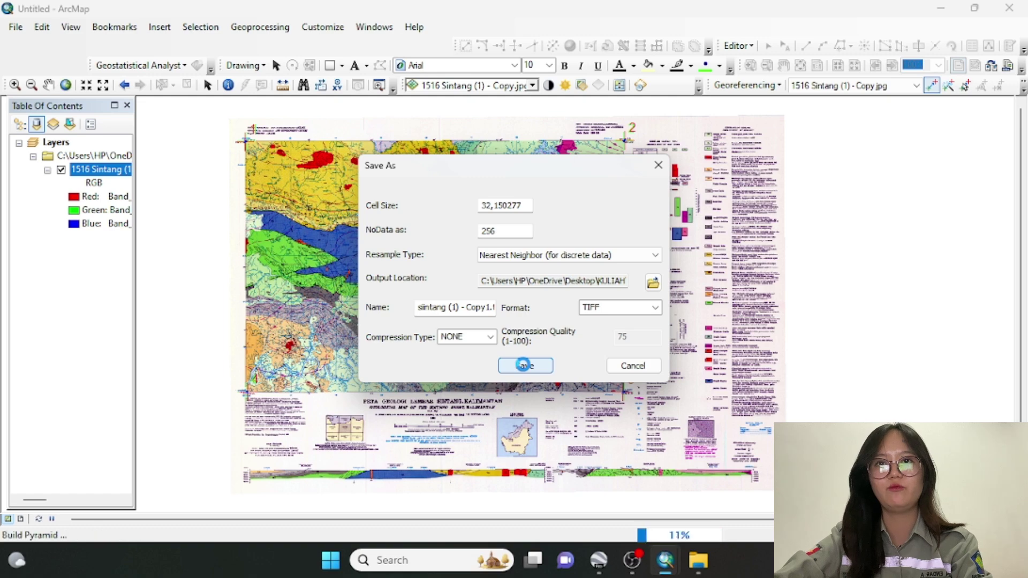
left_click(524, 365)
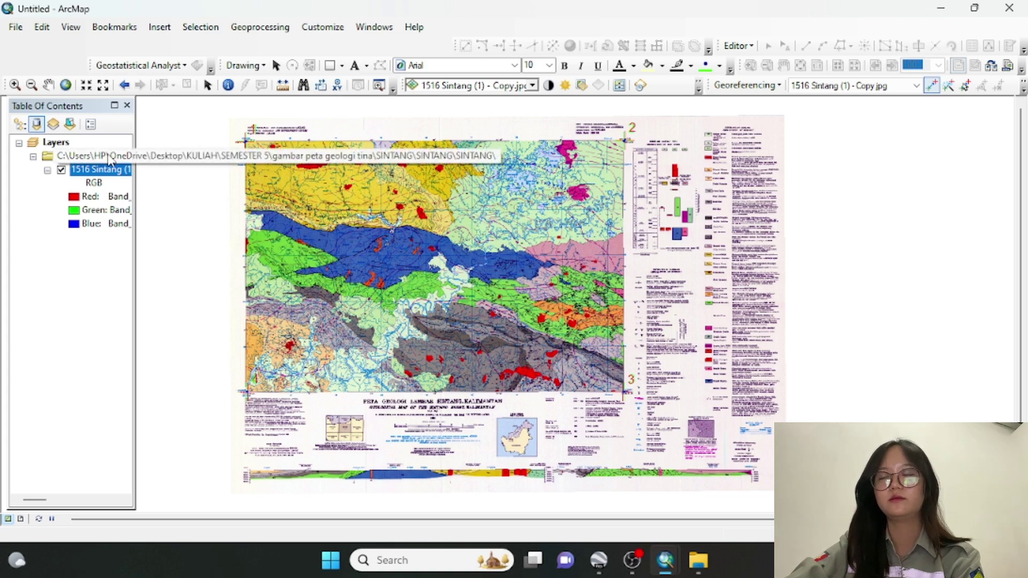
Remove the original 1516 Sintang JPG layer and open Add Data from the Layers frame
right_click(107, 170)
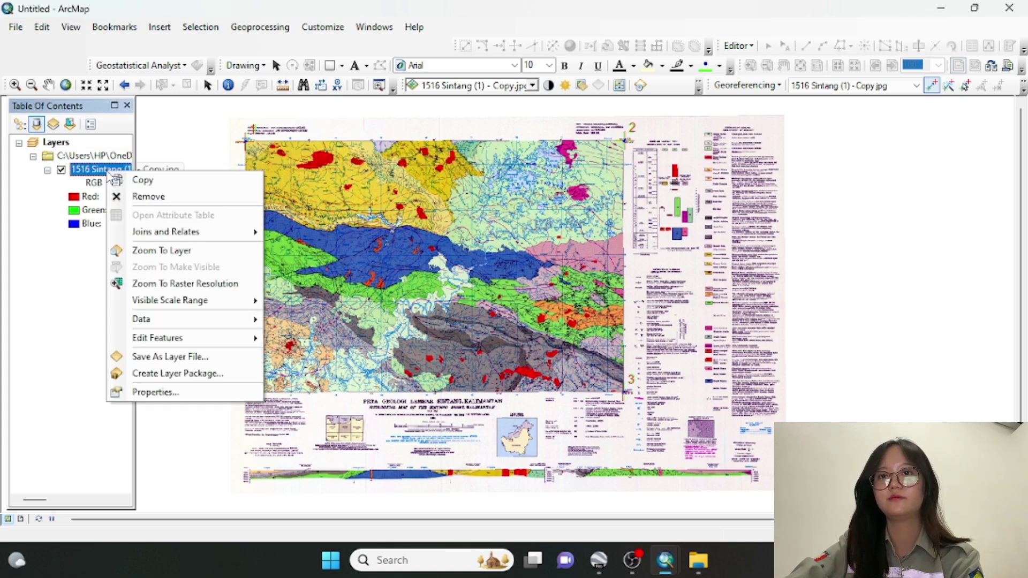
left_click(131, 197)
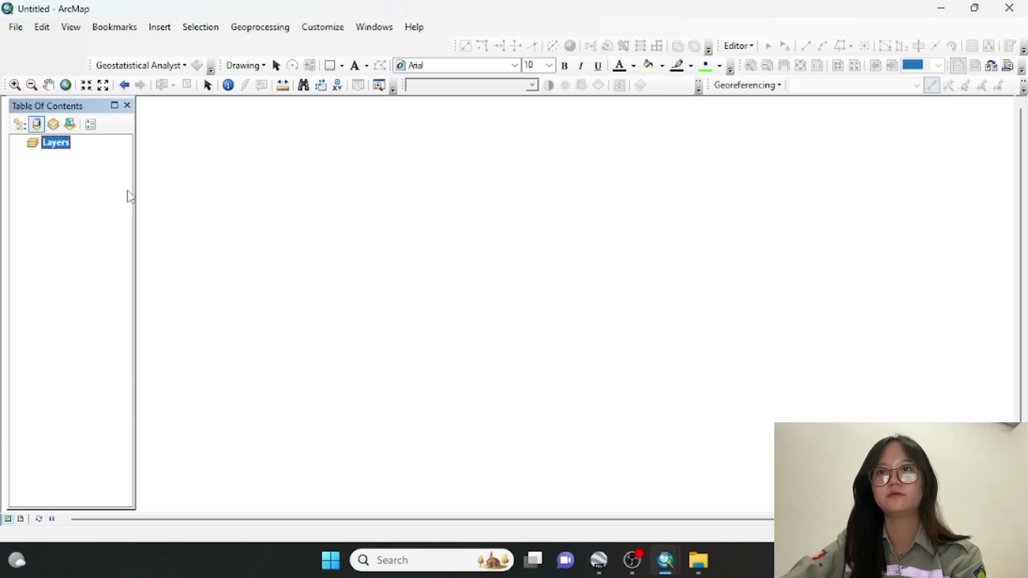
right_click(58, 141)
left_click(93, 148)
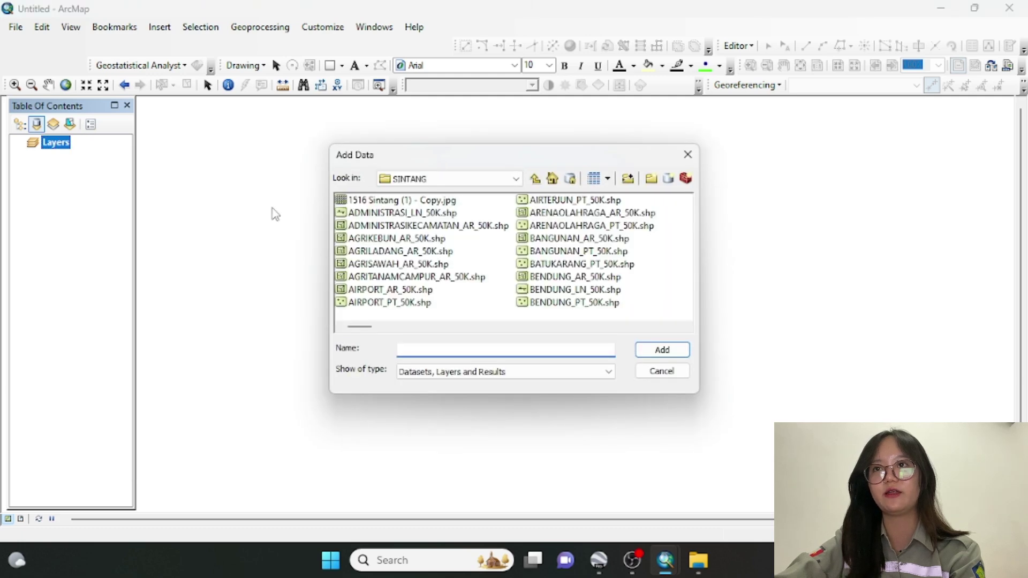
Browse up to SEMESTER 5, into the SIG folder, and add Sintang (1)4.tif to the map
left_click(536, 180)
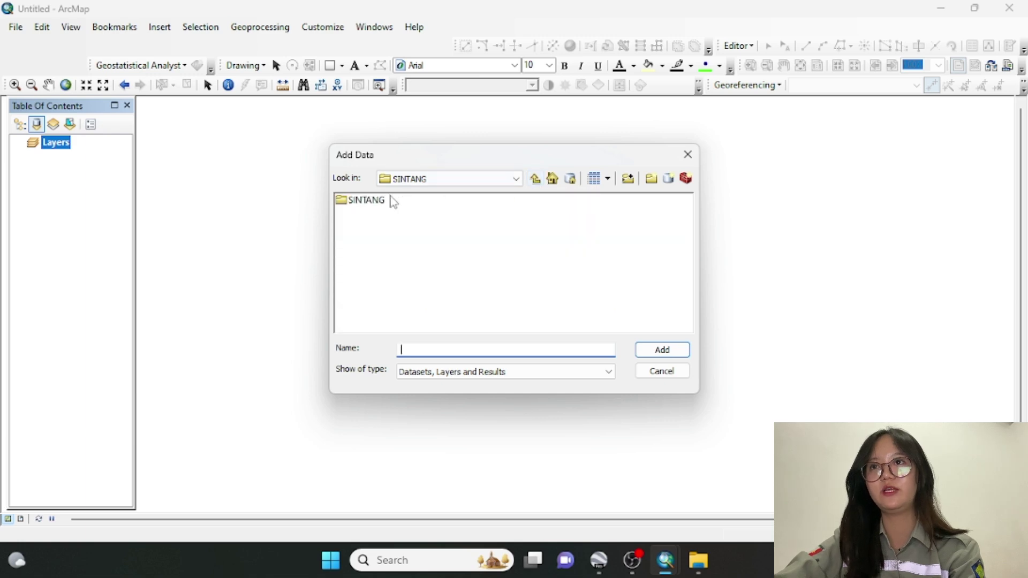
left_click(536, 180)
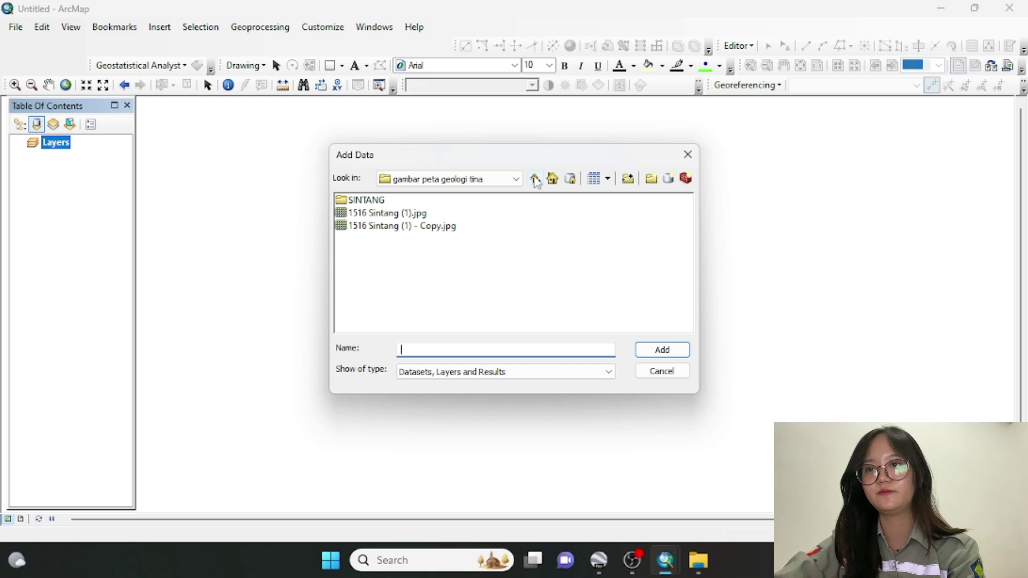
left_click(535, 180)
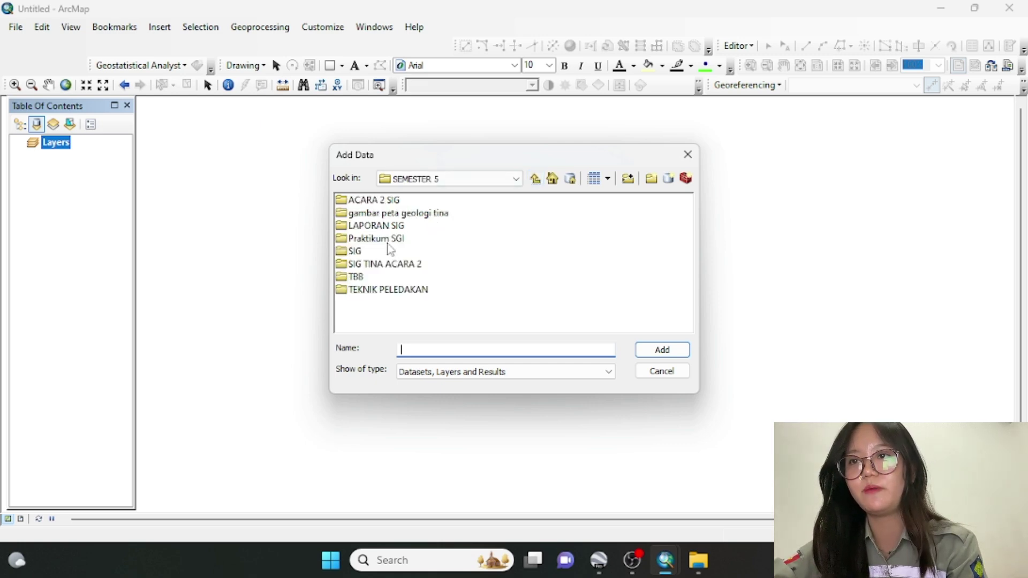
left_click(386, 265)
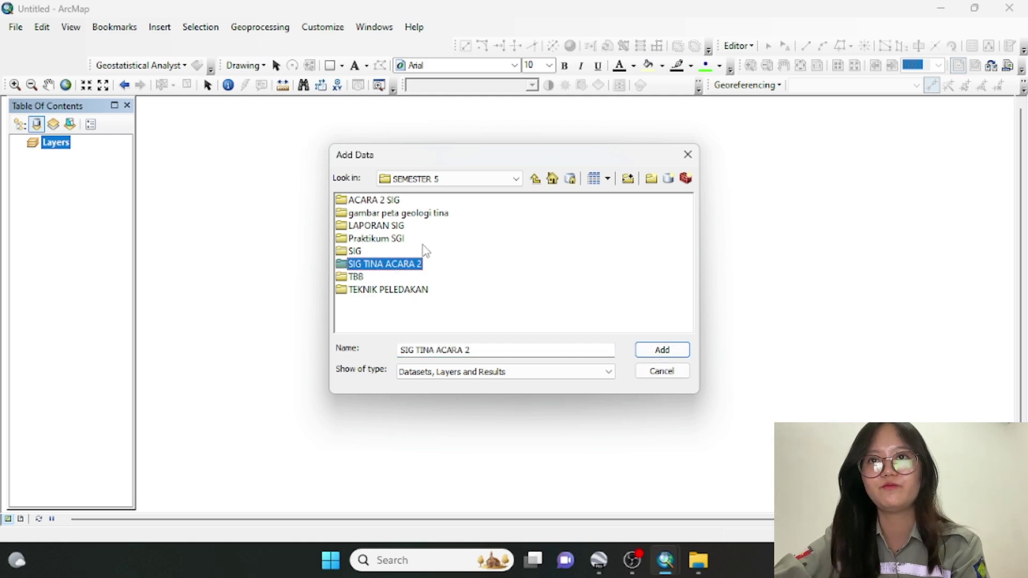
double_click(401, 264)
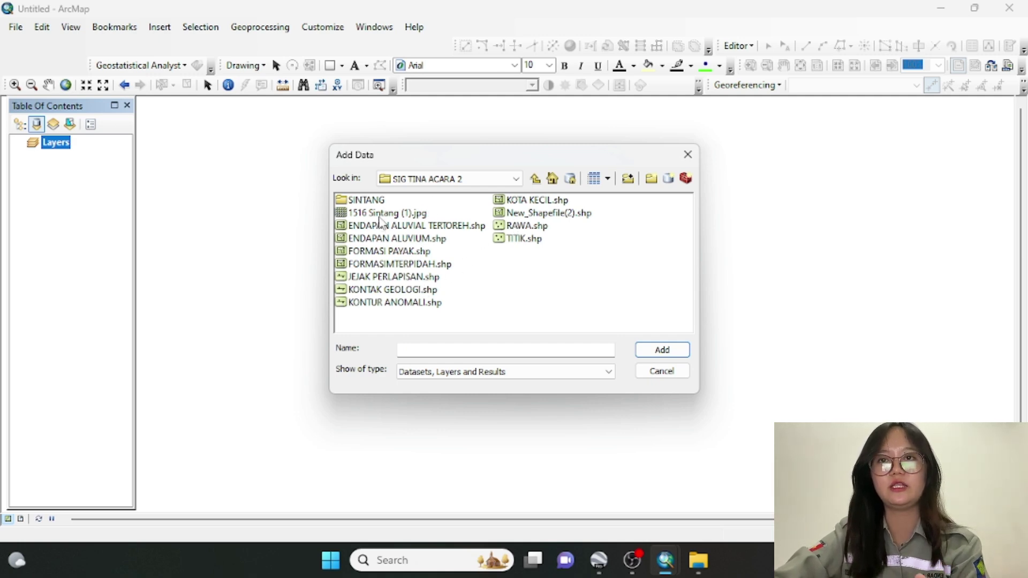
left_click(537, 181)
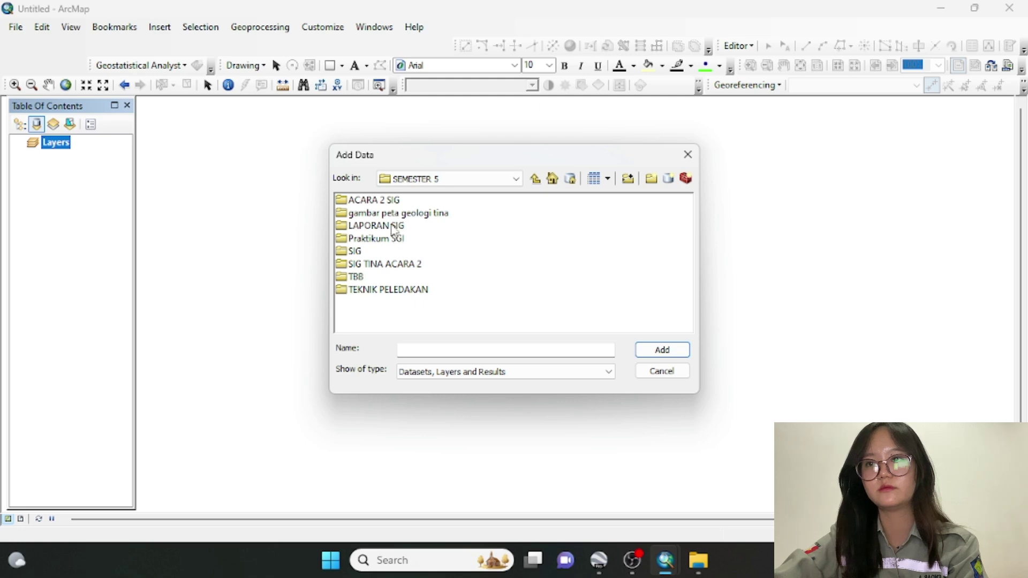
double_click(395, 228)
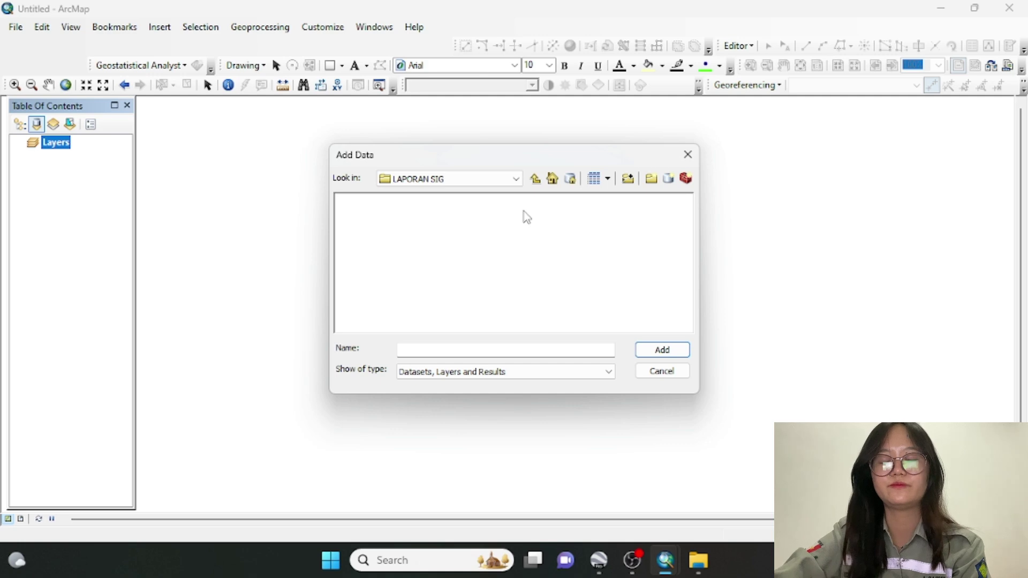
left_click(535, 179)
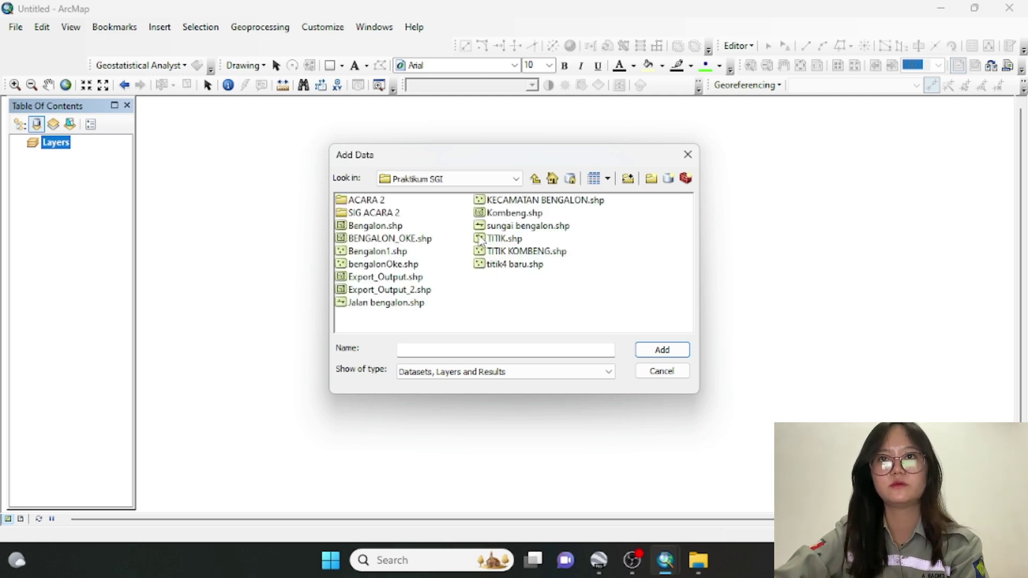
left_click(535, 179)
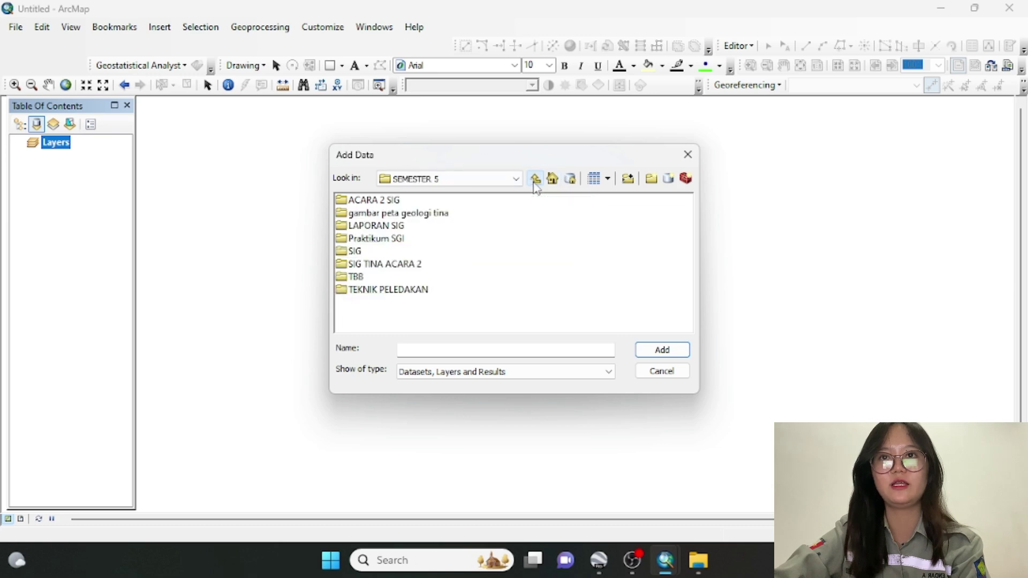
double_click(358, 251)
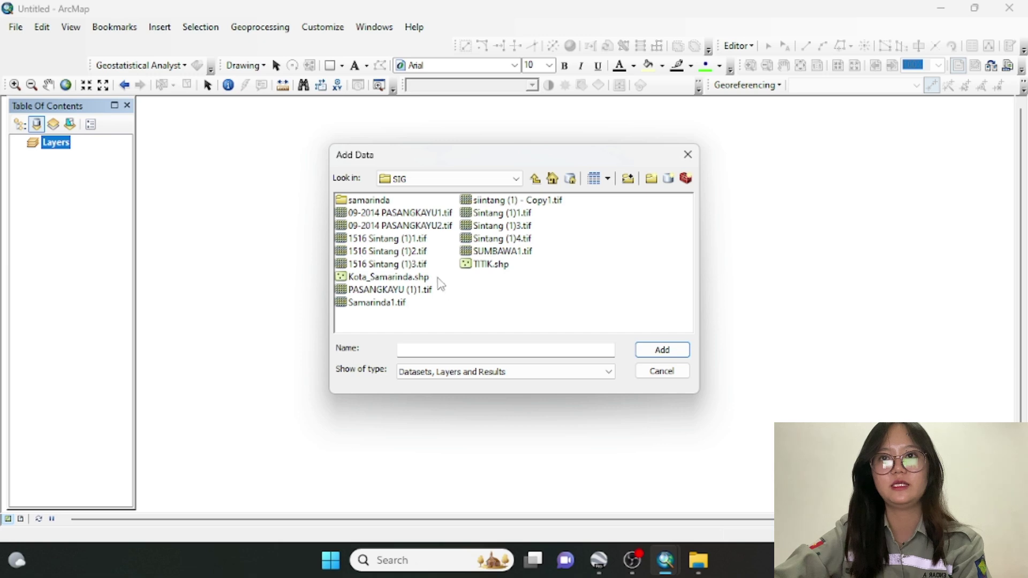
left_click(385, 264)
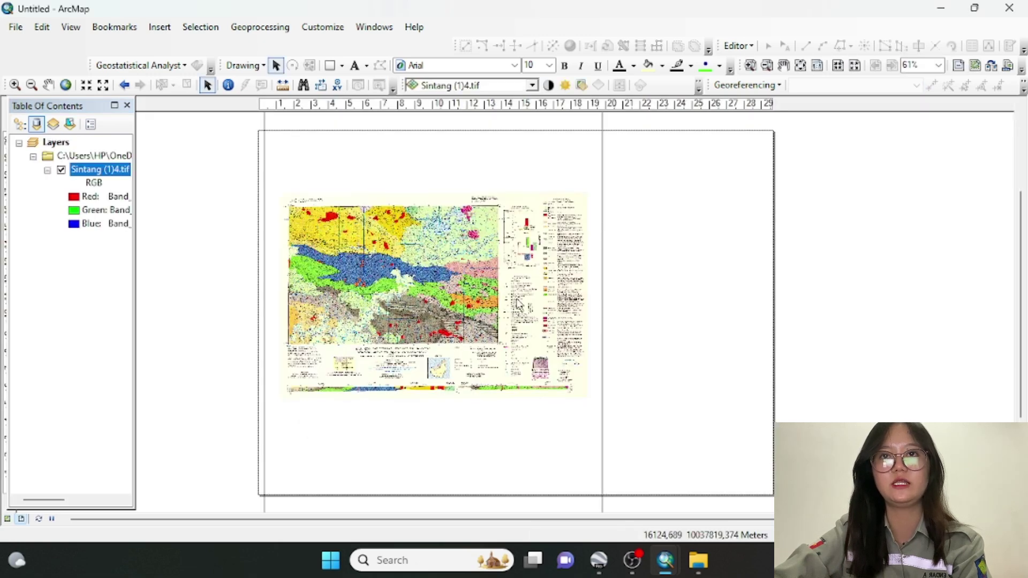
Select the layout's data frame and shrink it from the left and top edges
left_click(324, 292)
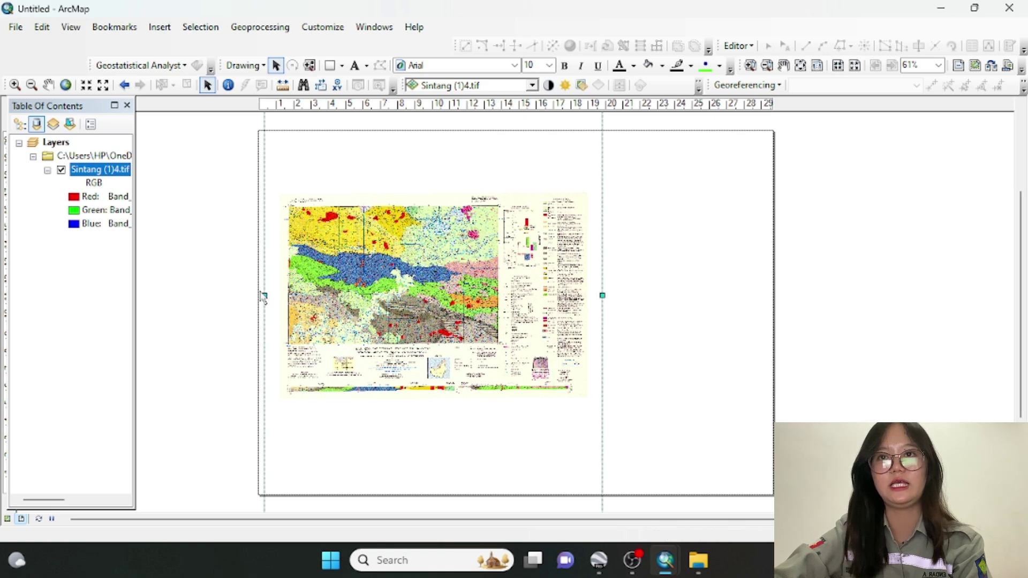
left_click_drag(265, 295, 280, 294)
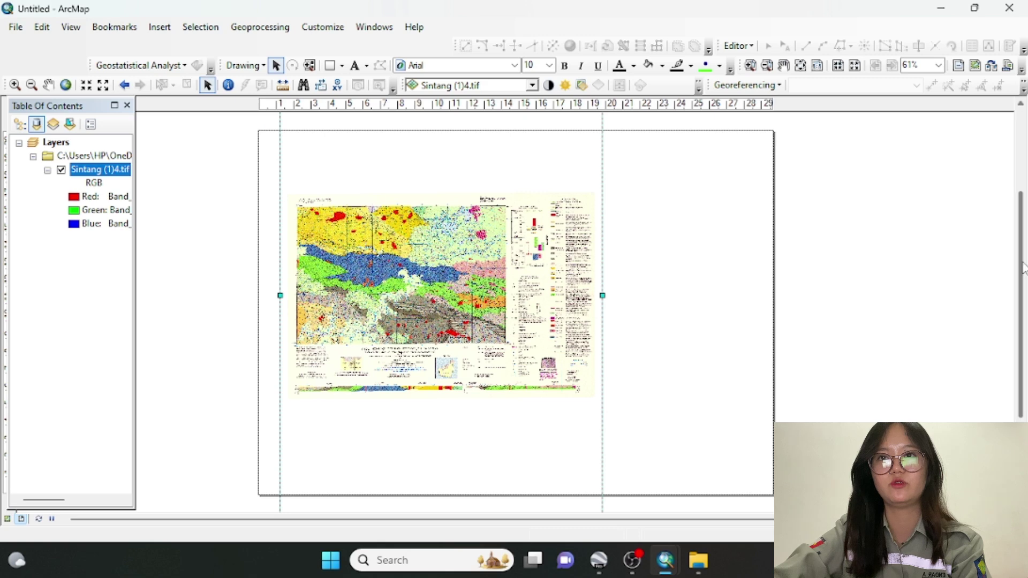
left_click_drag(1021, 271, 1021, 351)
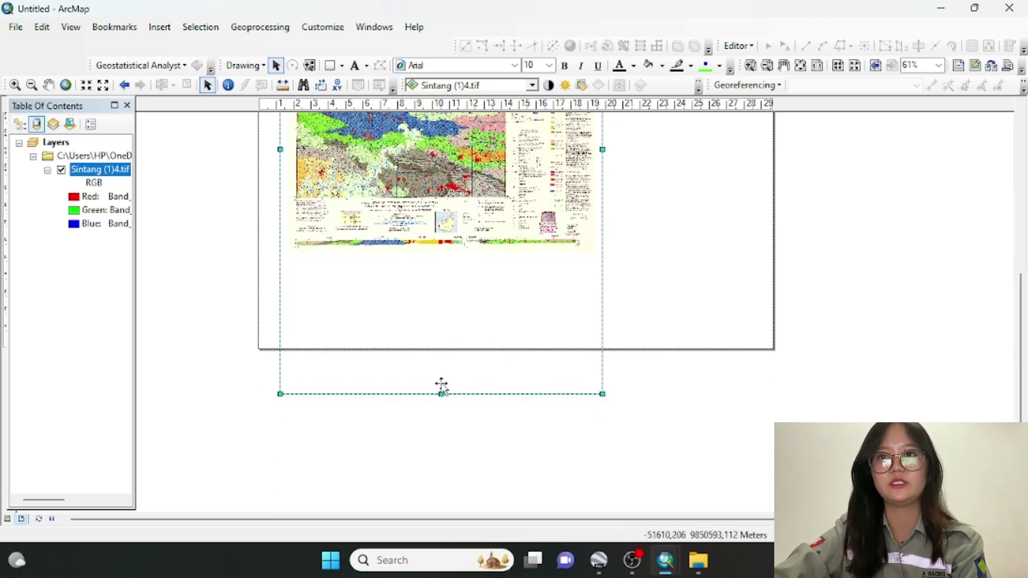
left_click_drag(434, 188, 437, 188)
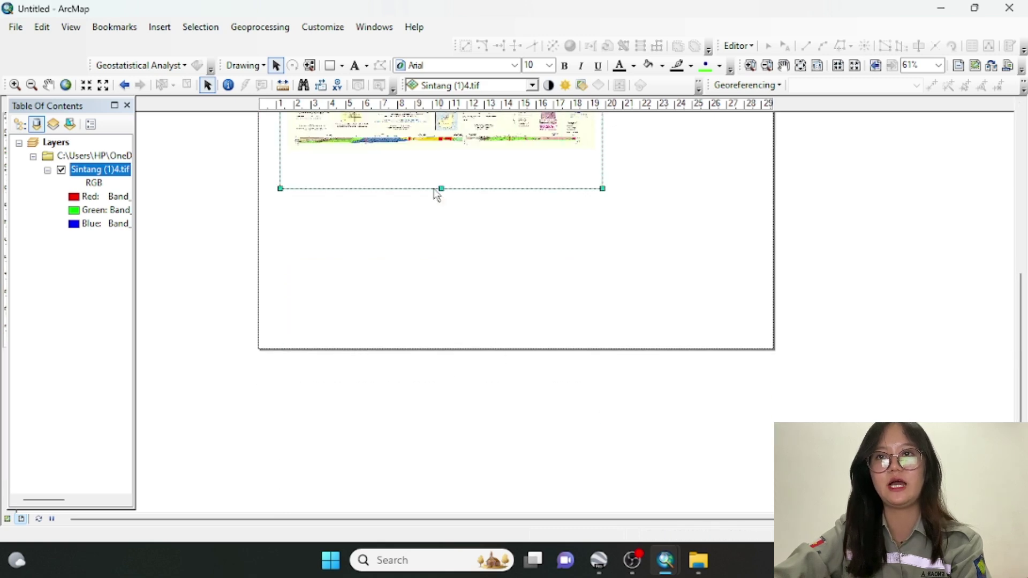
left_click_drag(1021, 316, 1019, 229)
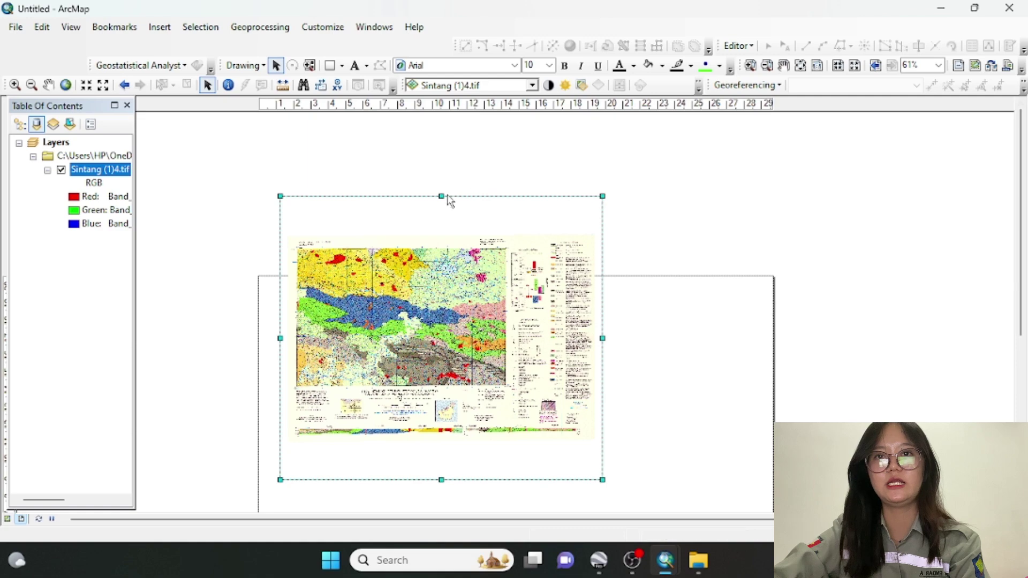
left_click_drag(442, 196, 440, 272)
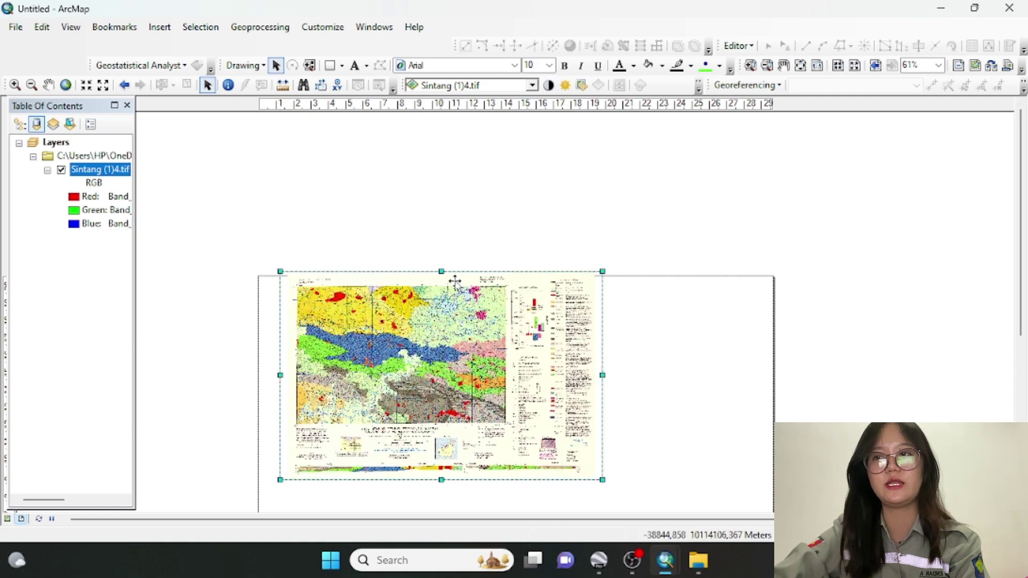
Readjust the frame's right, bottom and top edges, then nudge it slightly left on the page
left_click_drag(409, 426, 389, 483)
left_click_drag(1021, 308, 1022, 389)
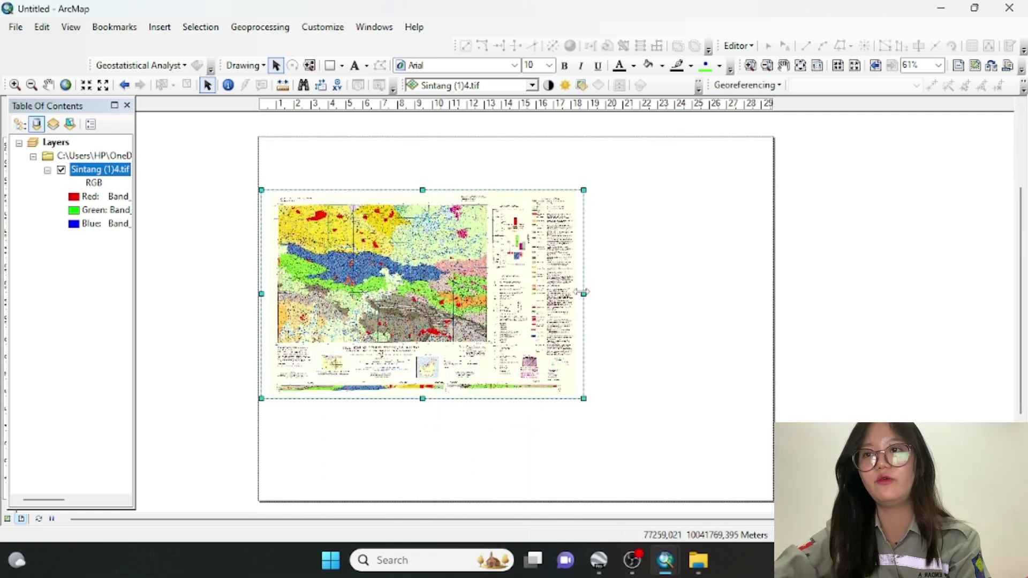
left_click_drag(583, 293, 533, 283)
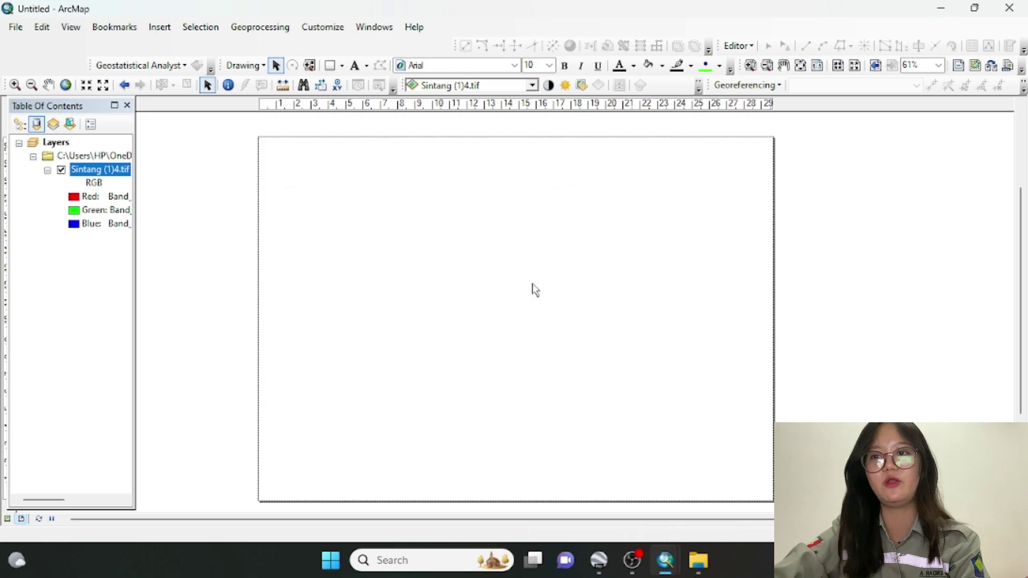
mouse_move(471, 274)
left_mouse_down()
mouse_move(504, 279)
mouse_move(473, 282)
left_mouse_up()
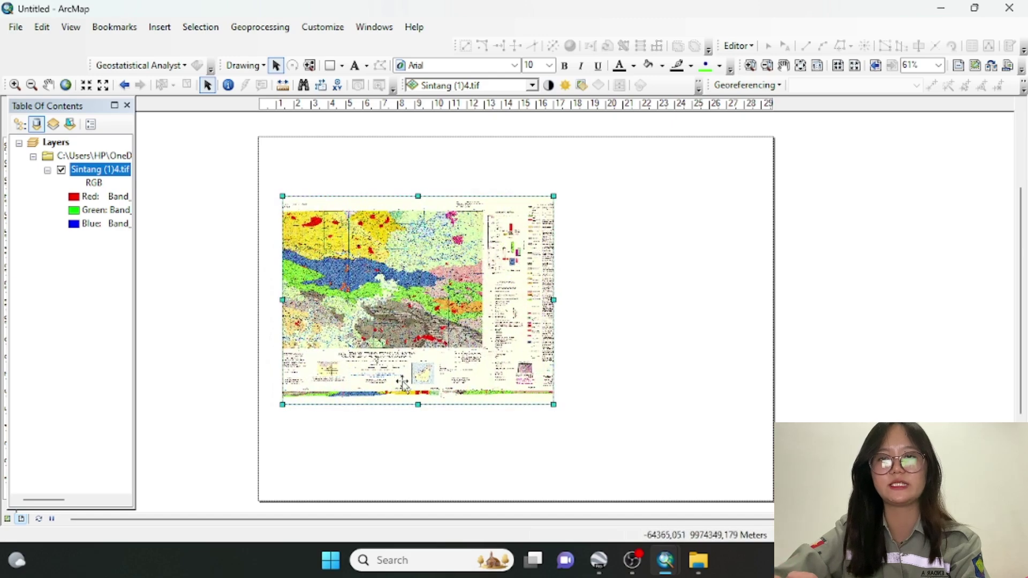
left_click_drag(418, 405, 420, 491)
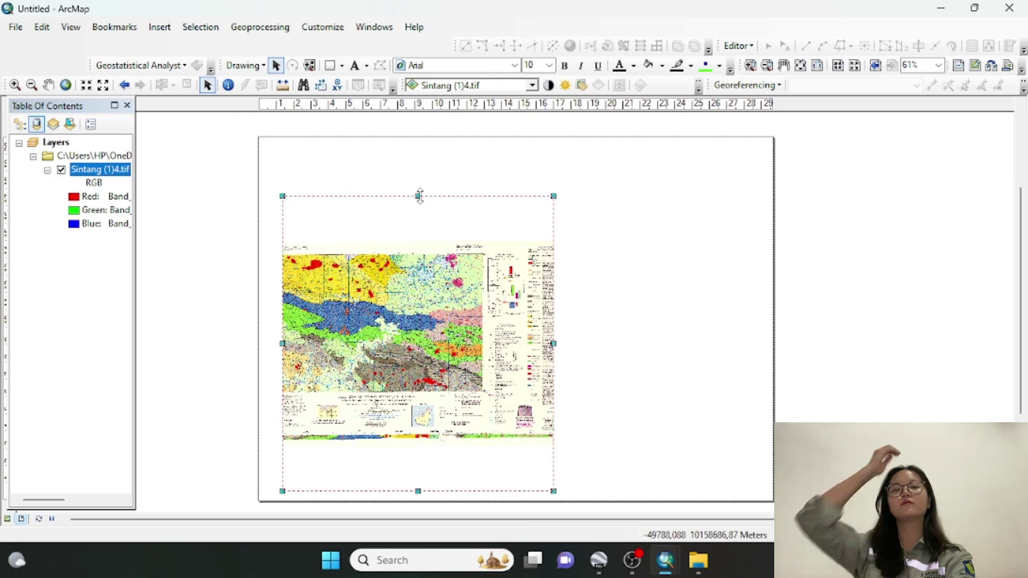
left_click_drag(419, 196, 420, 150)
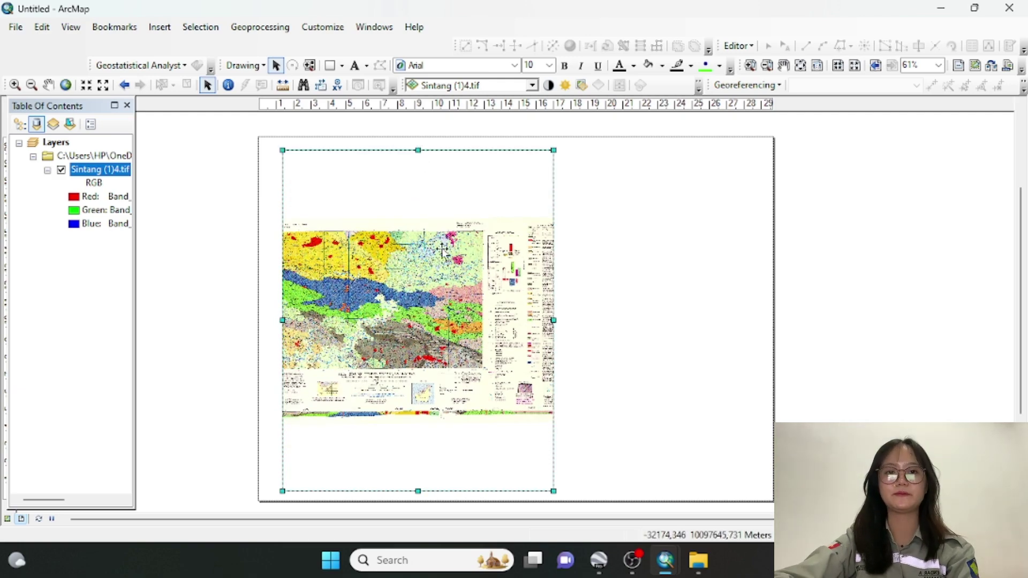
mouse_move(443, 252)
left_mouse_down()
mouse_move(404, 248)
mouse_move(433, 243)
left_mouse_up()
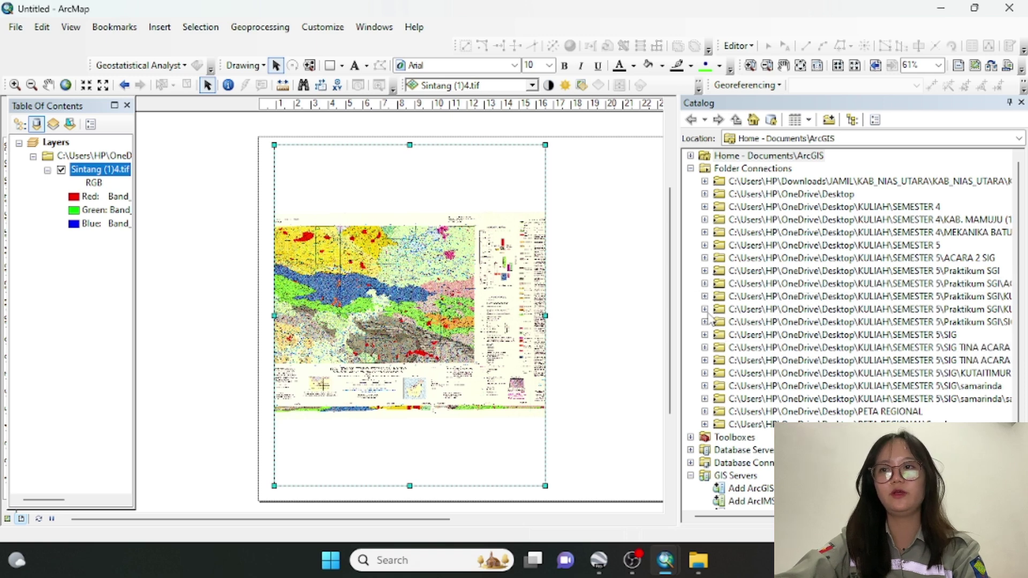
Widen the Catalog and expand SIG TINA ACARA 2 to show shapefiles like ENDAPAN ALUVIUM.shp
scroll(642, 314, "up", 3)
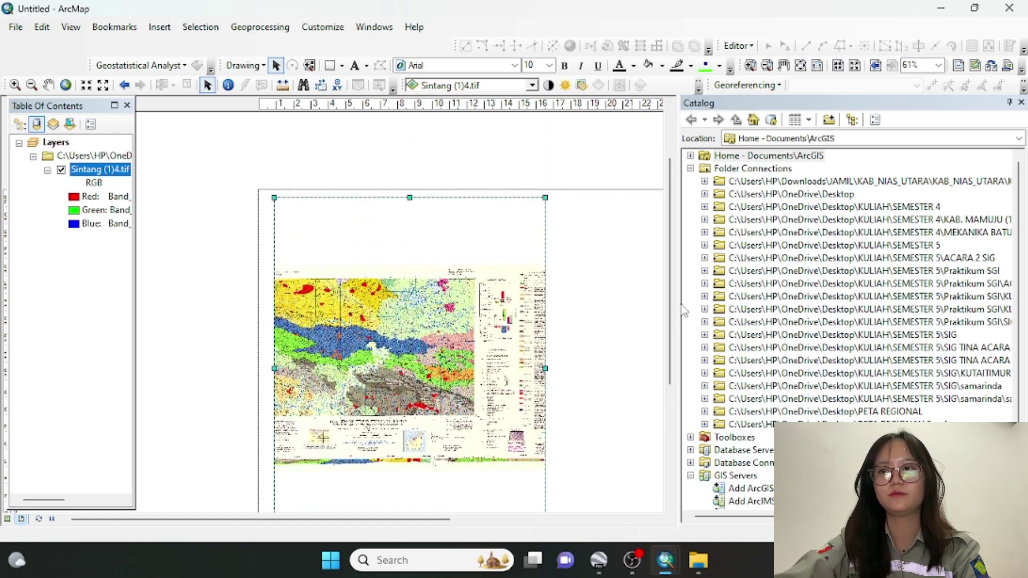
left_click_drag(679, 308, 612, 314)
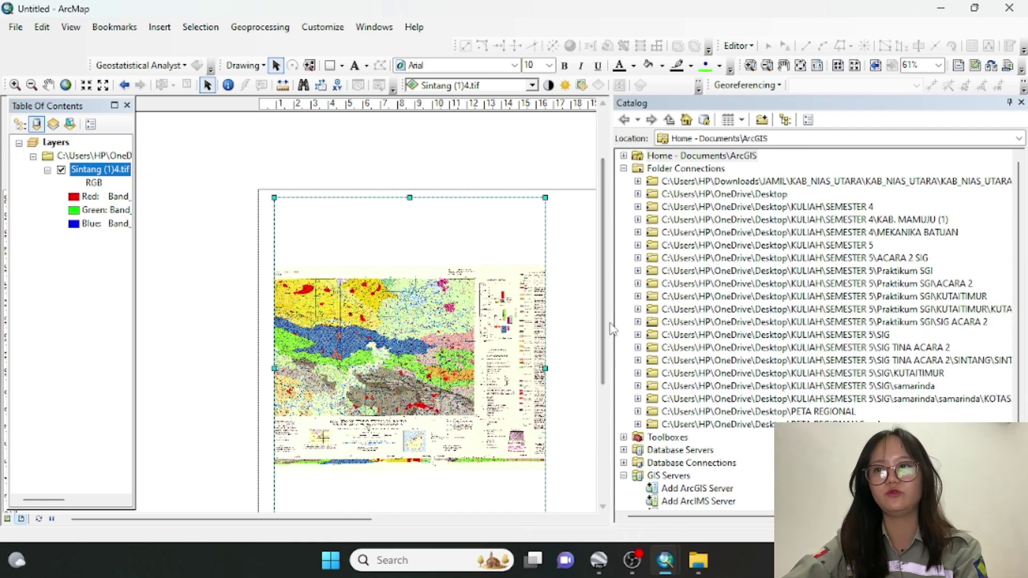
left_click_drag(611, 364, 580, 369)
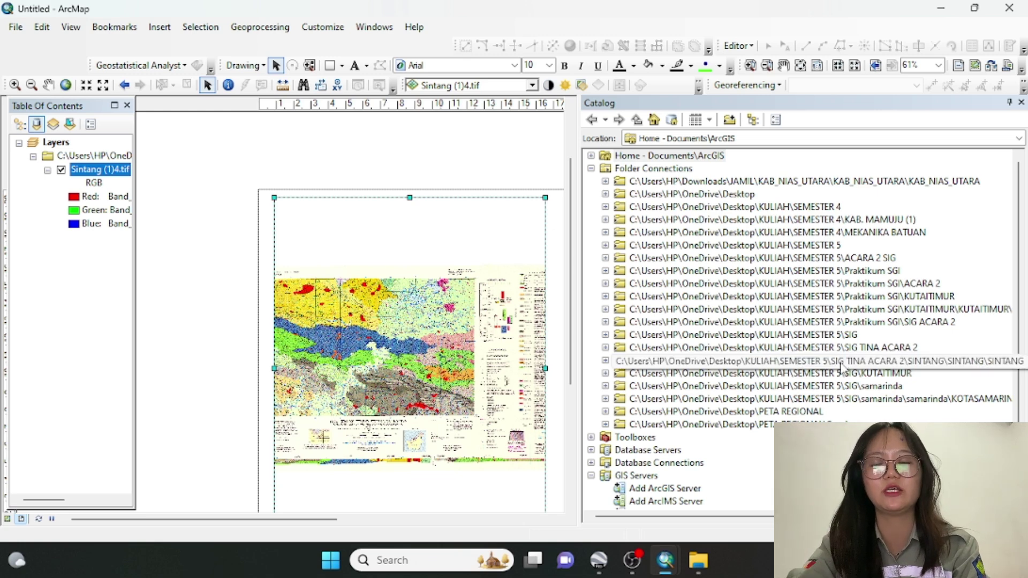
left_click(606, 360)
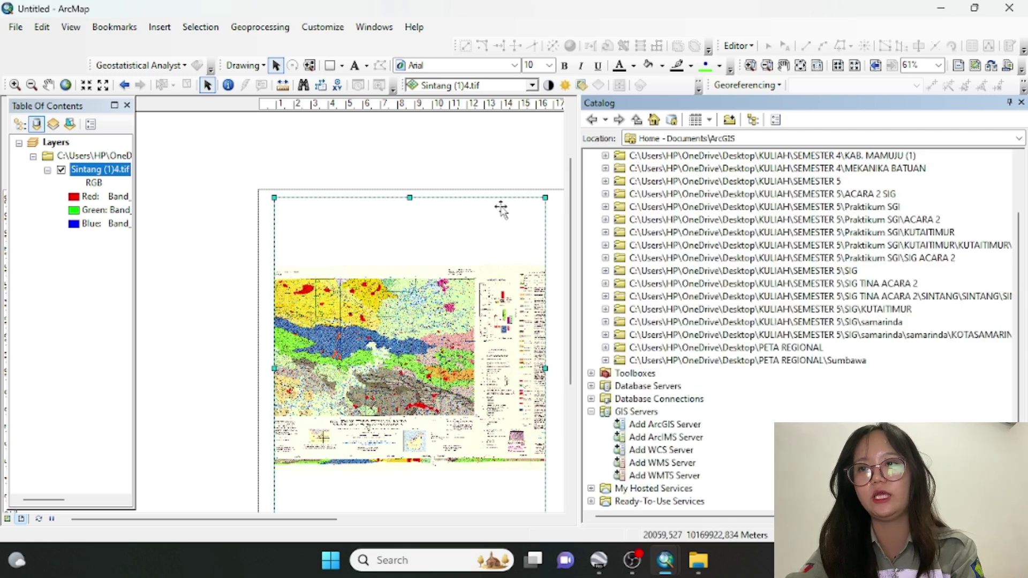
left_click(604, 283)
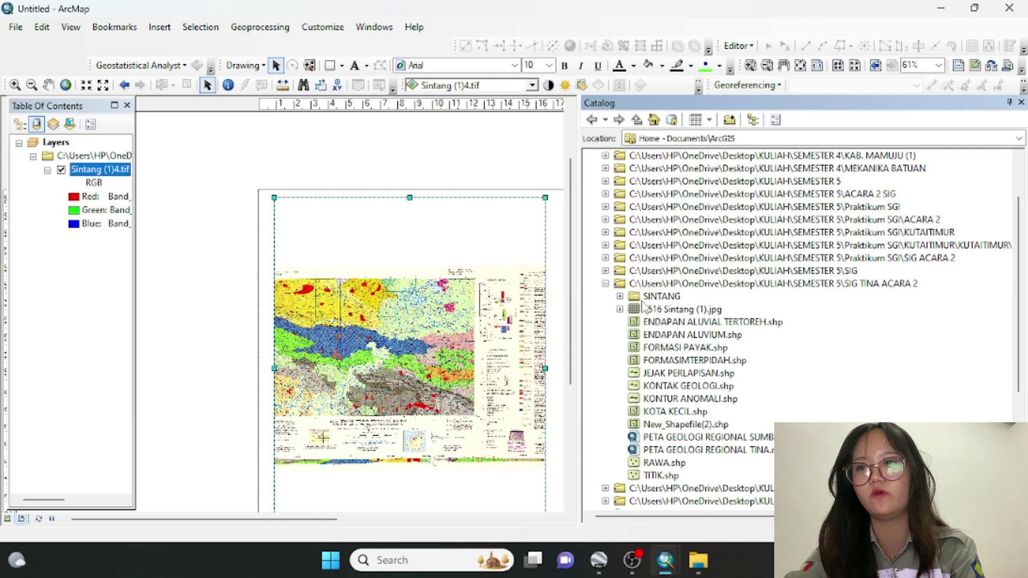
Create the point shapefile PETA LOKASI in SIG TINA ACARA 2 using WGS 1984 UTM Zone 50S, adding it as a layer
right_click(675, 285)
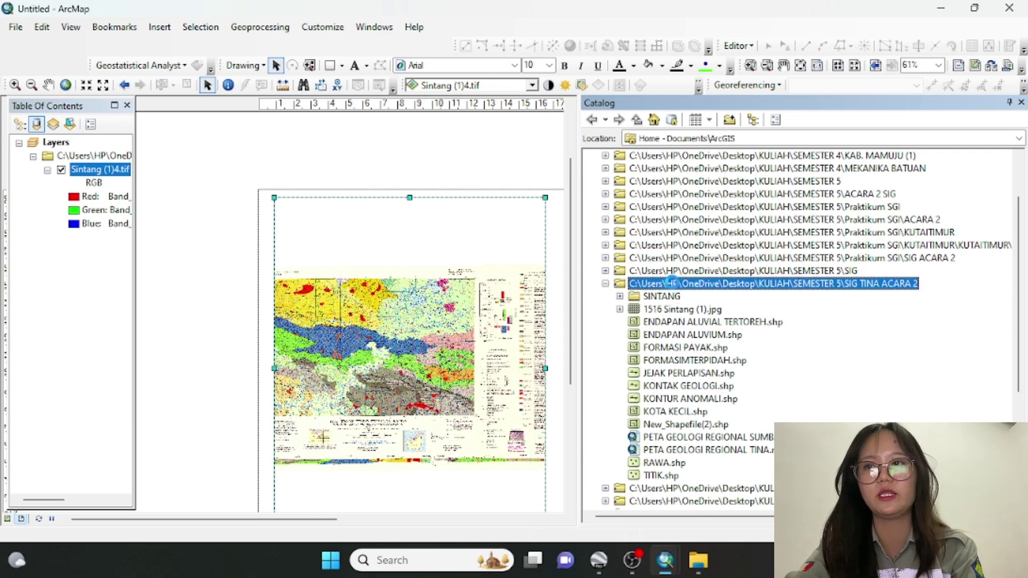
mouse_move(708, 382)
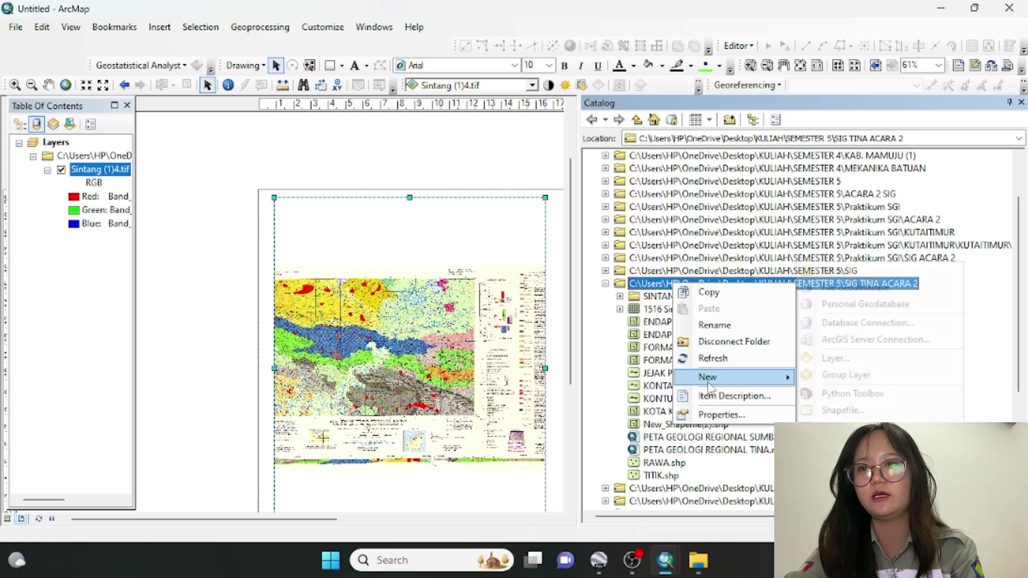
left_click(957, 410)
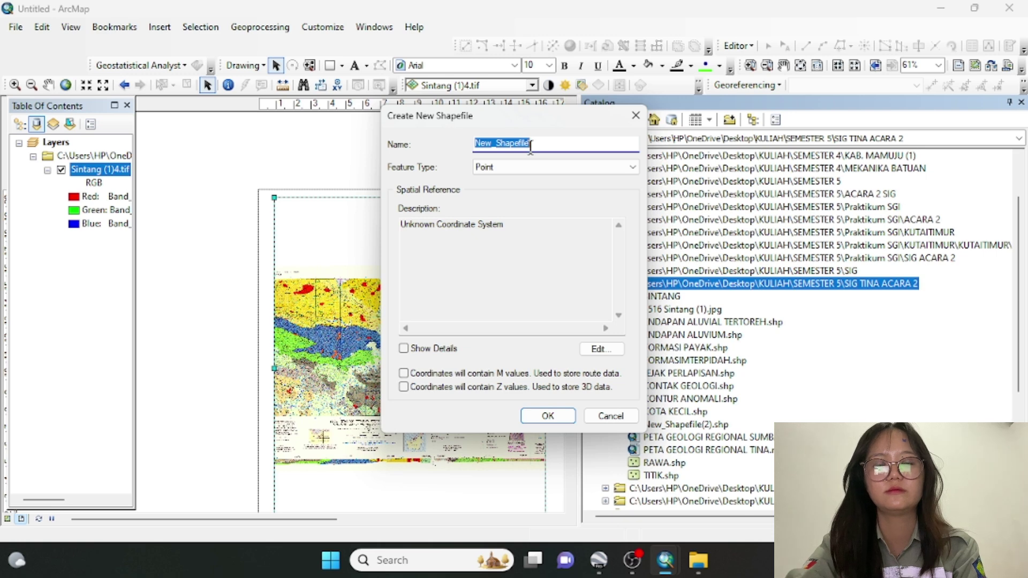
type("PETA LO")
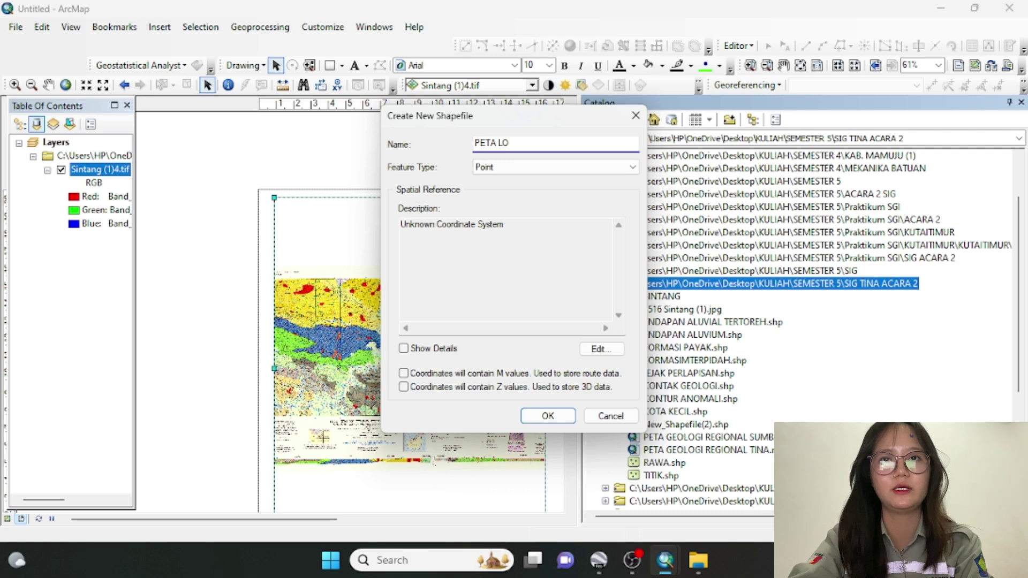
type("KASI")
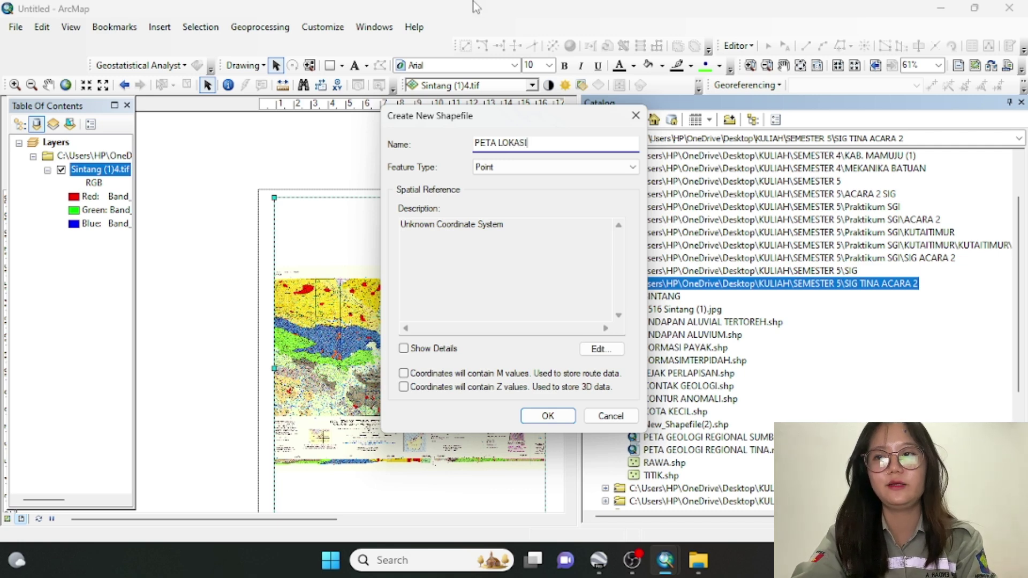
left_click(599, 349)
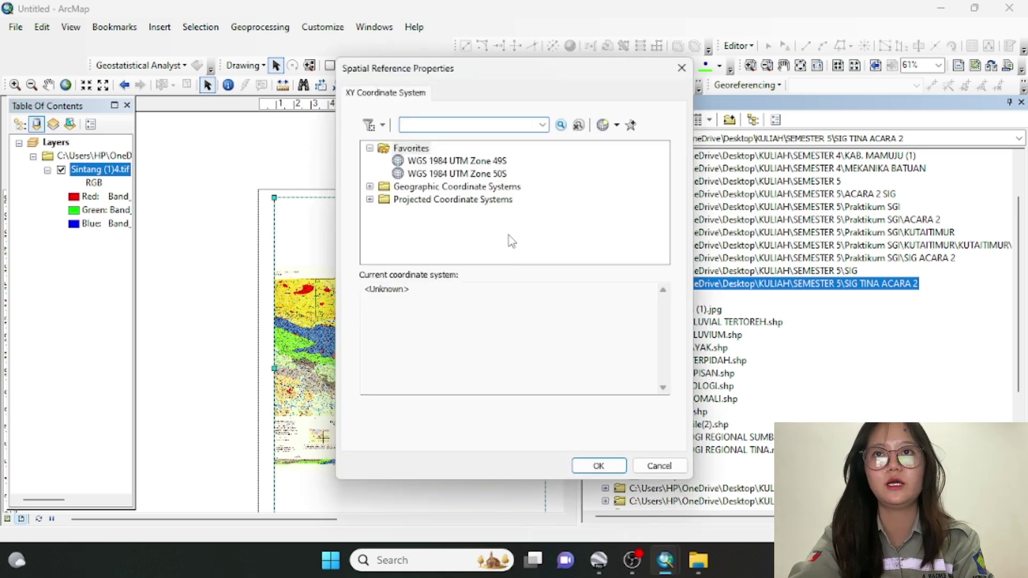
left_click(477, 175)
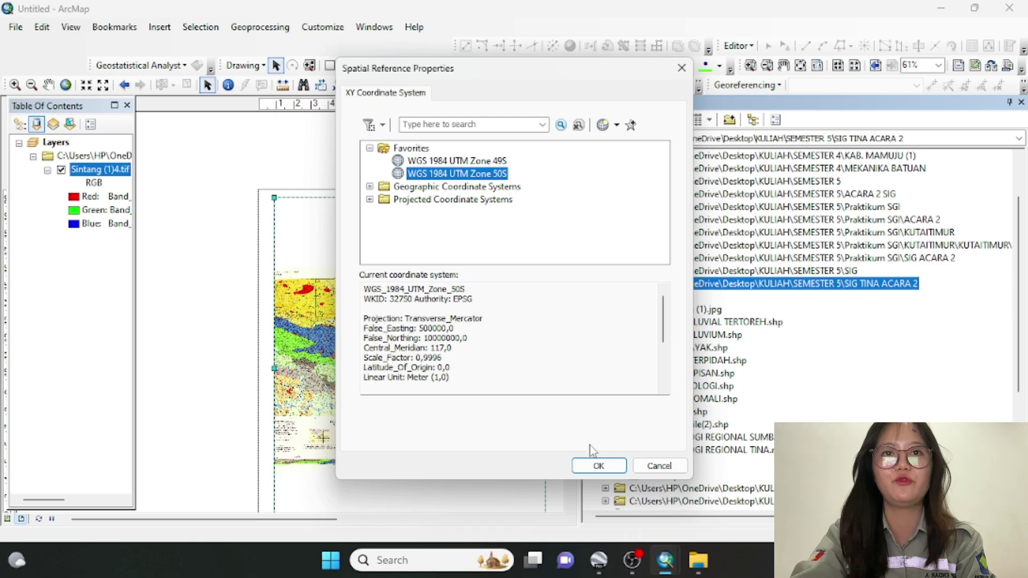
left_click(598, 466)
left_click(552, 420)
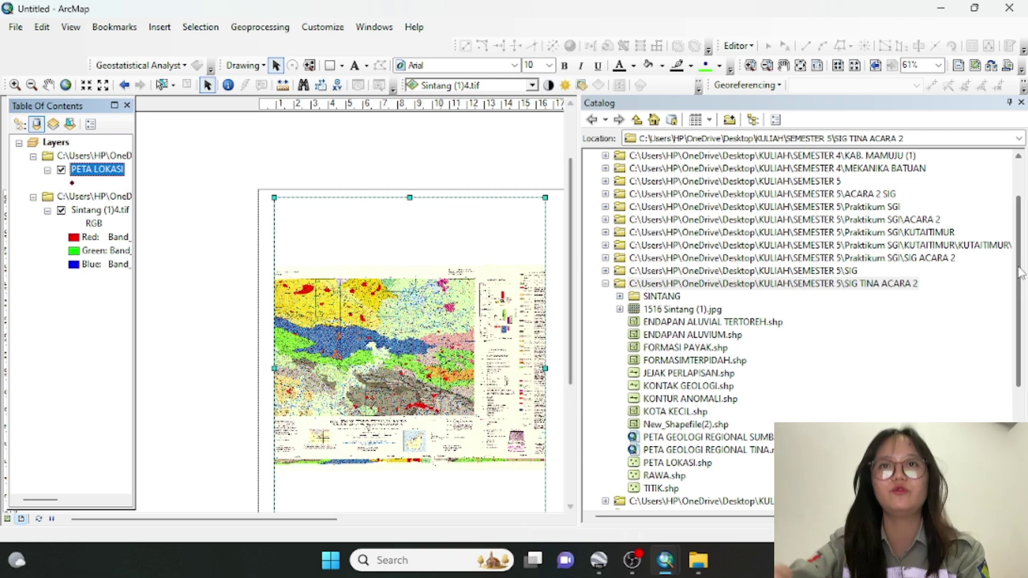
Close the Catalog and choose the PETA LOKASI point template in Create Features
left_click(1021, 102)
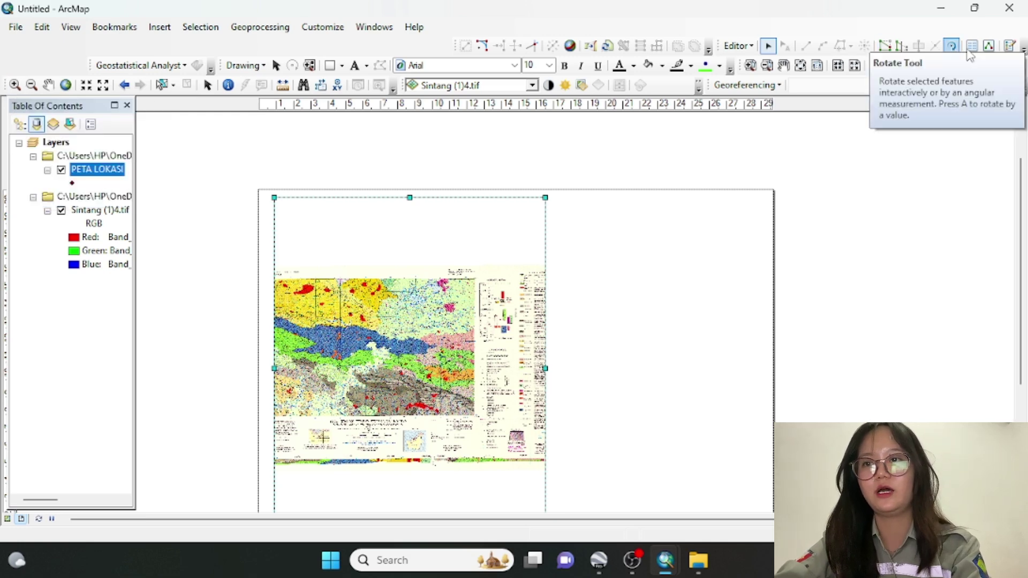
left_click(1011, 46)
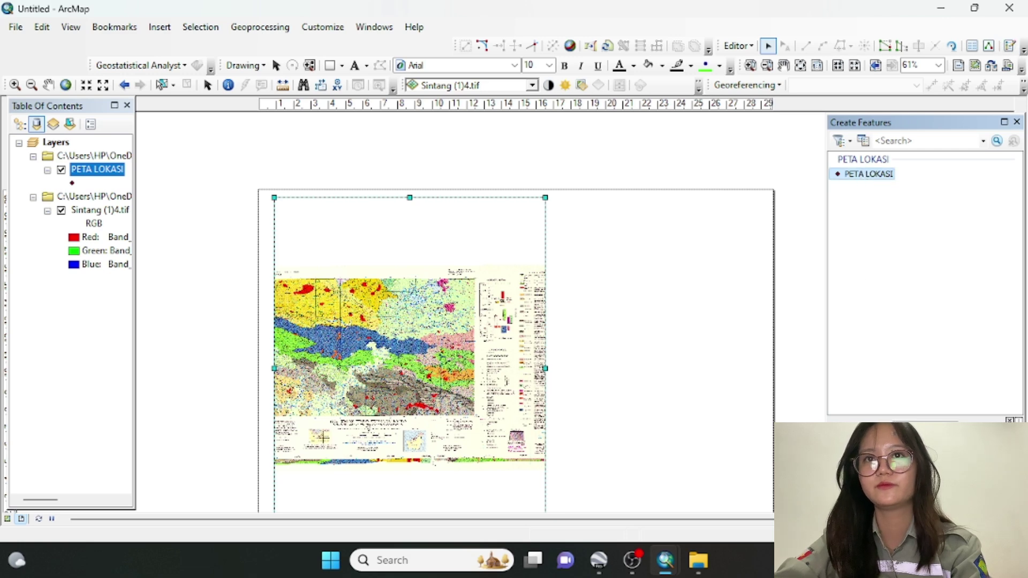
left_click(862, 174)
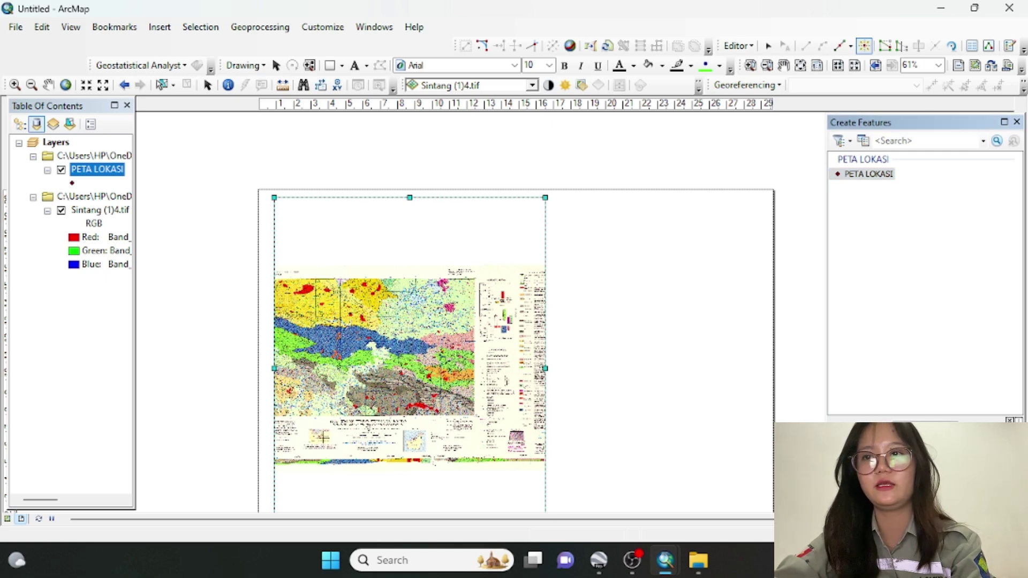
Place a PETA LOKASI point at absolute coordinates X -115528,338, Y 10008914,251
right_click(507, 360)
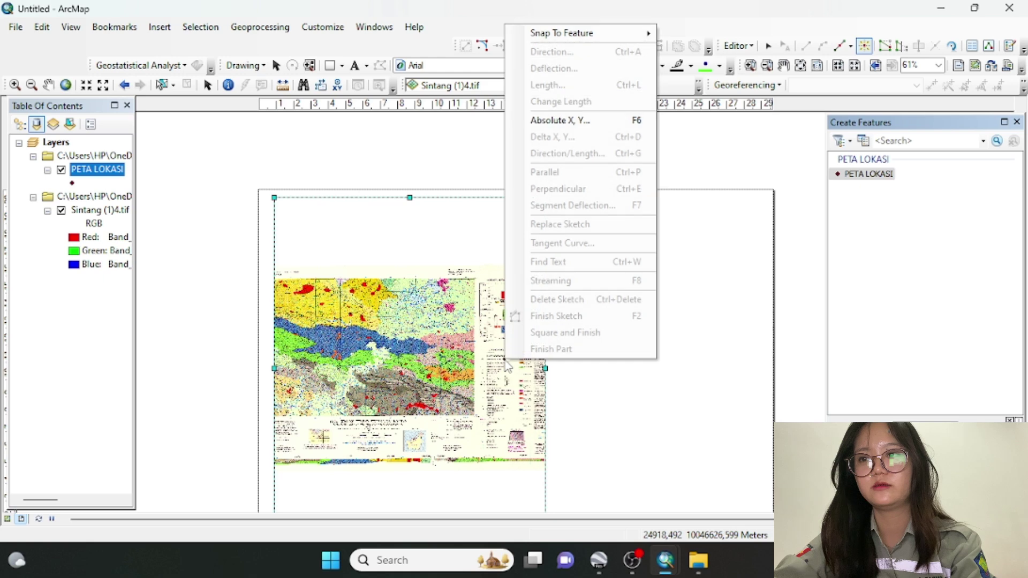
left_click(593, 120)
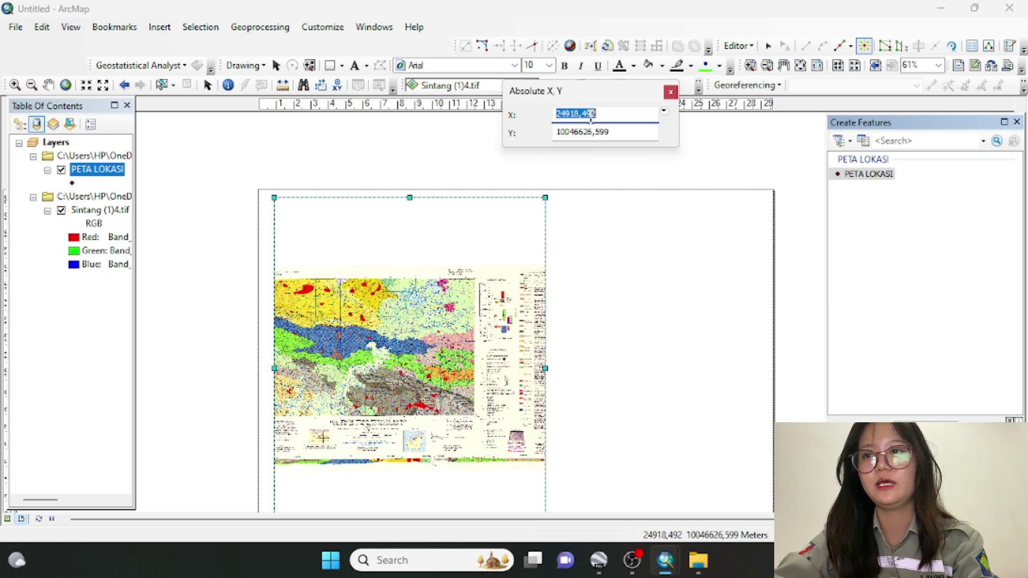
type("-11")
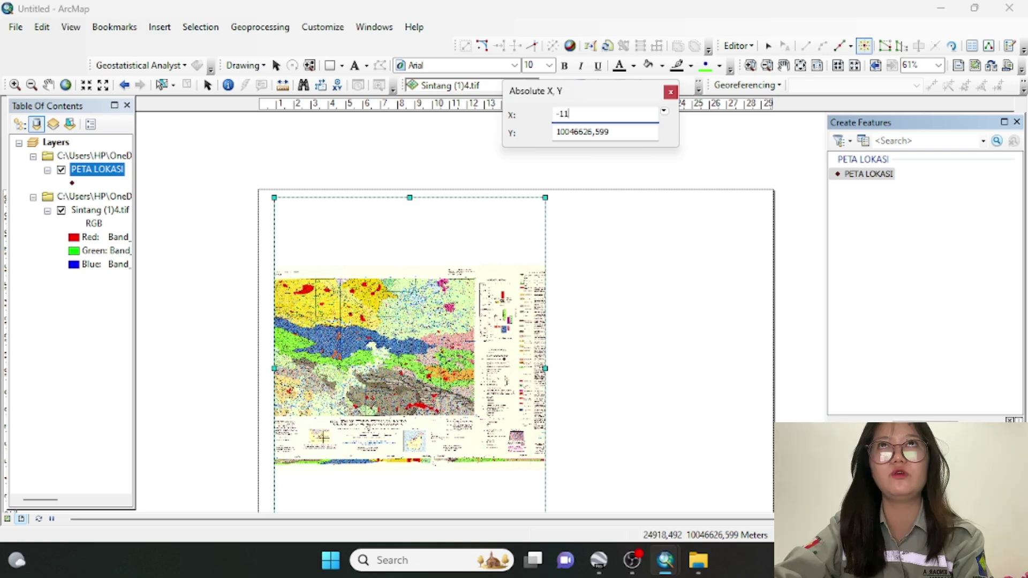
type("5528,")
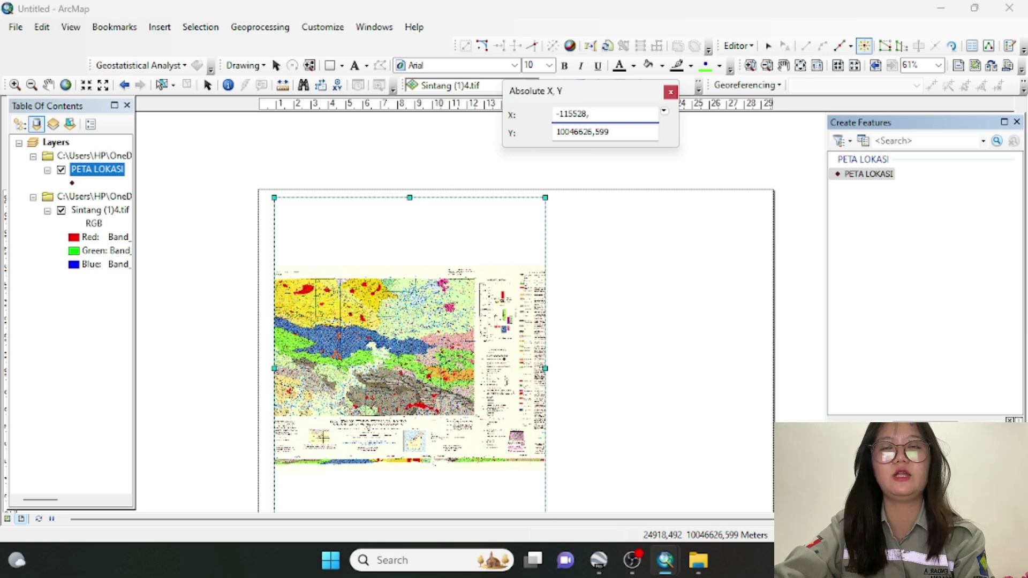
type("38")
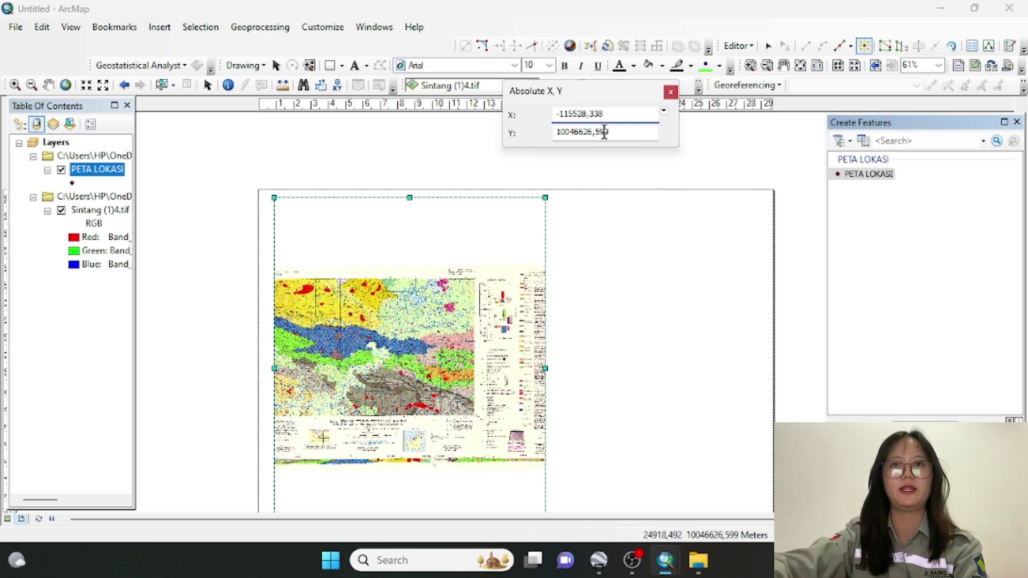
key("Tab")
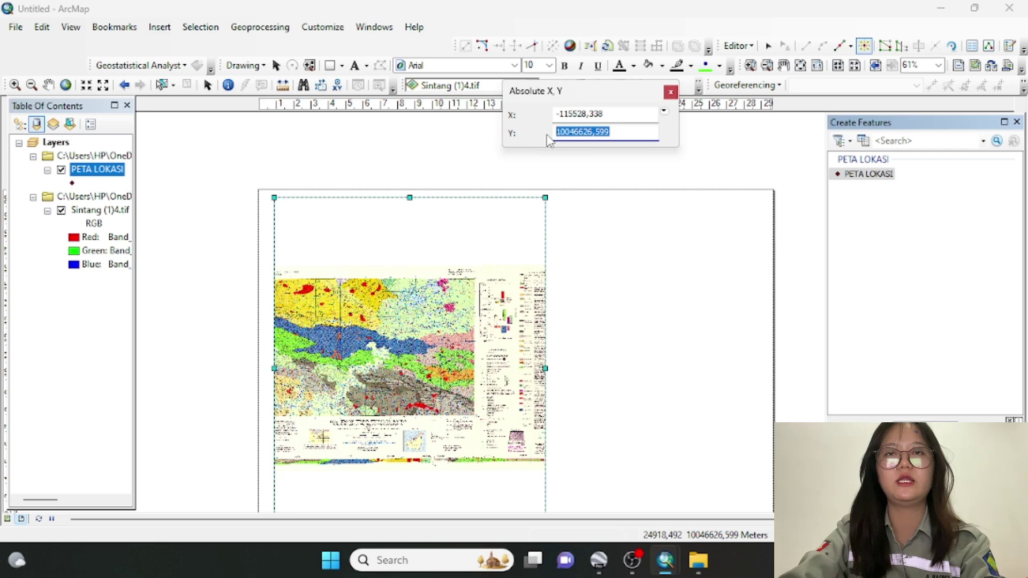
type("100")
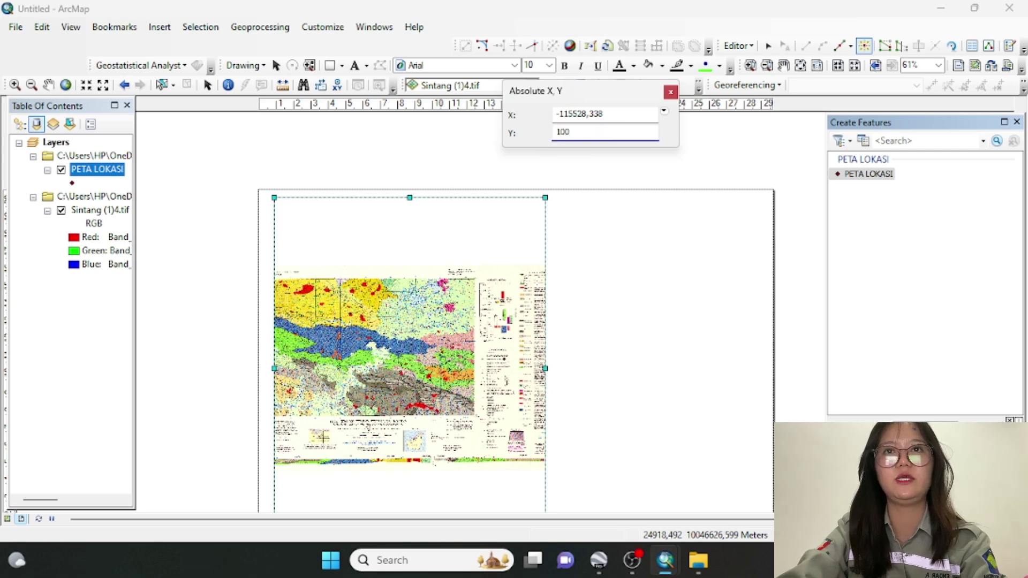
type("089")
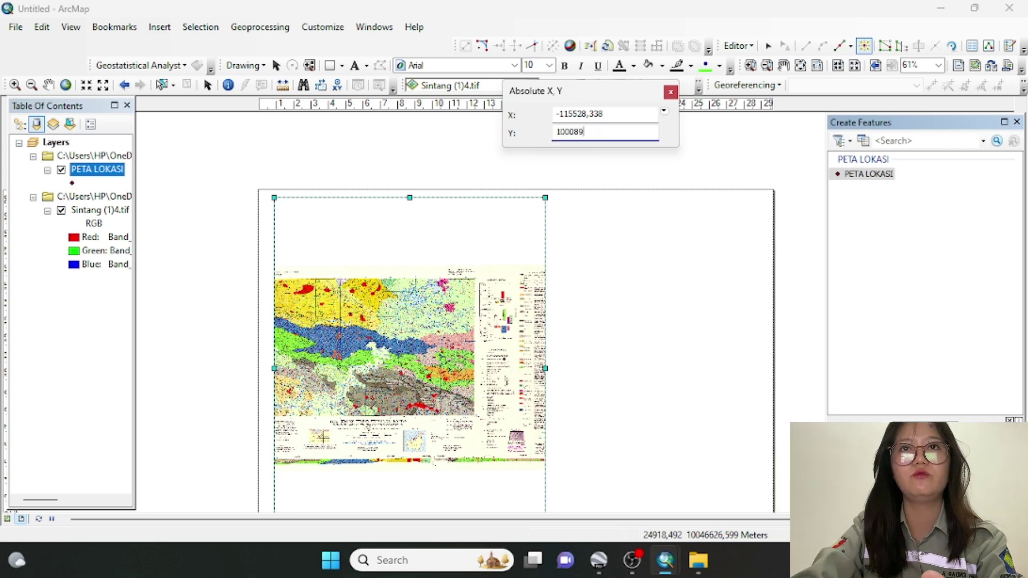
type("14")
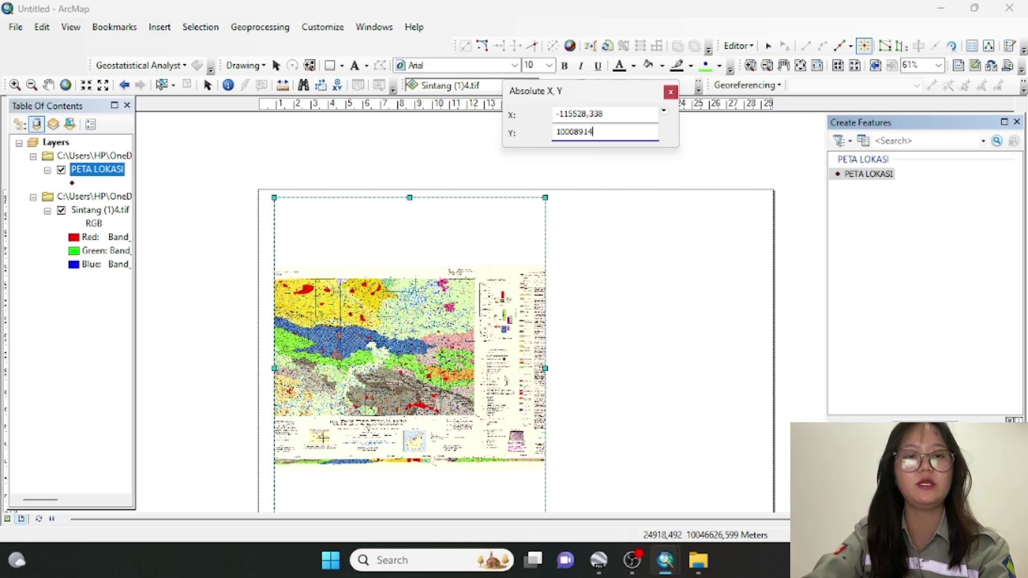
type(",251")
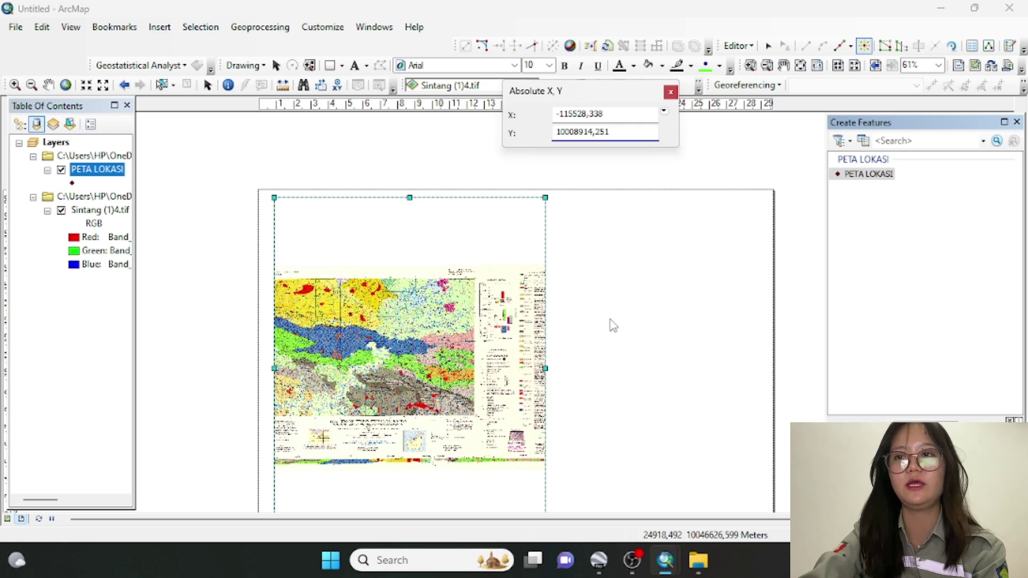
key("Return")
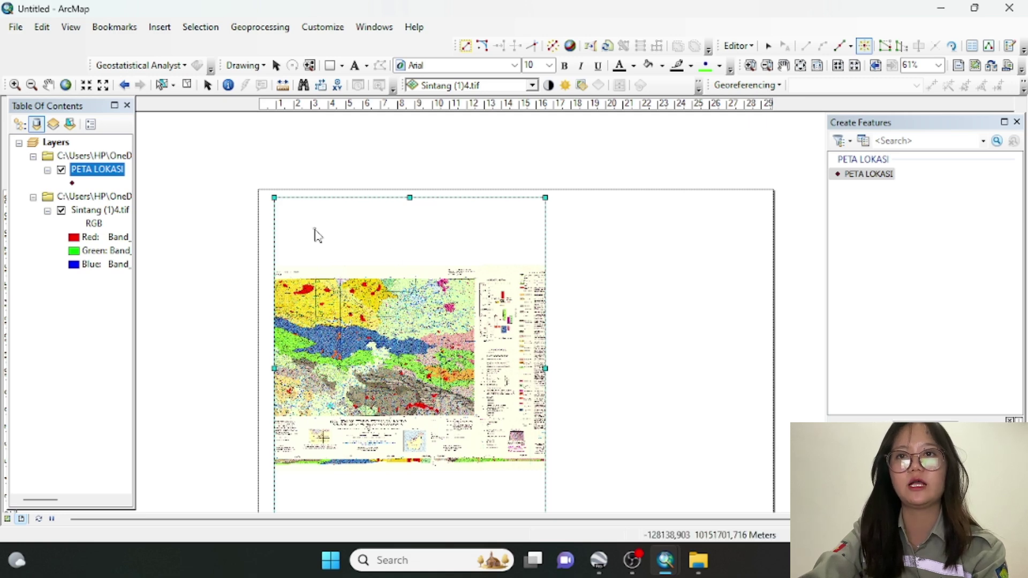
left_click(295, 223)
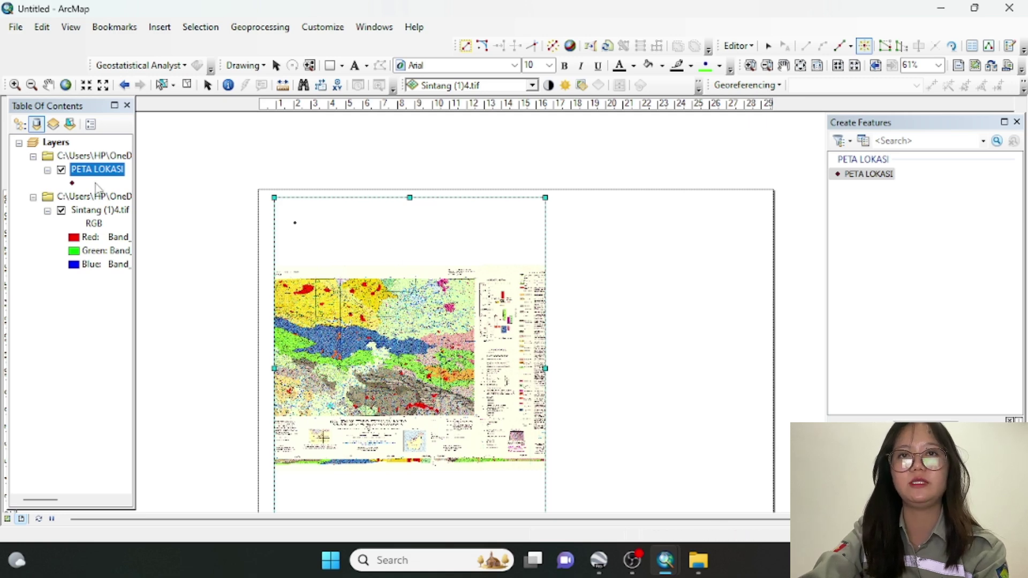
Symbolize PETA LOKASI with the green Circle 2 marker at size 30
left_click(72, 184)
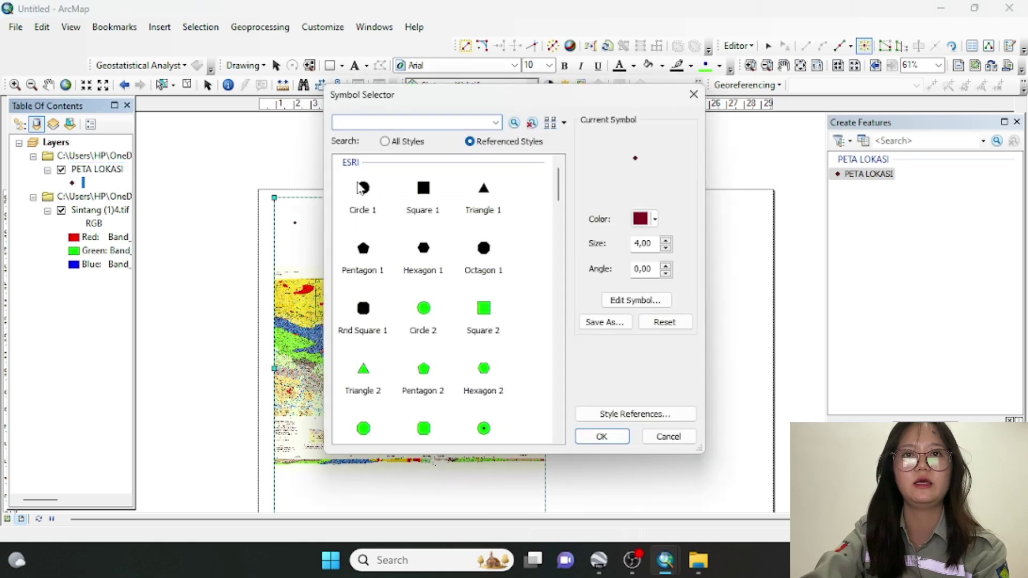
left_click(425, 315)
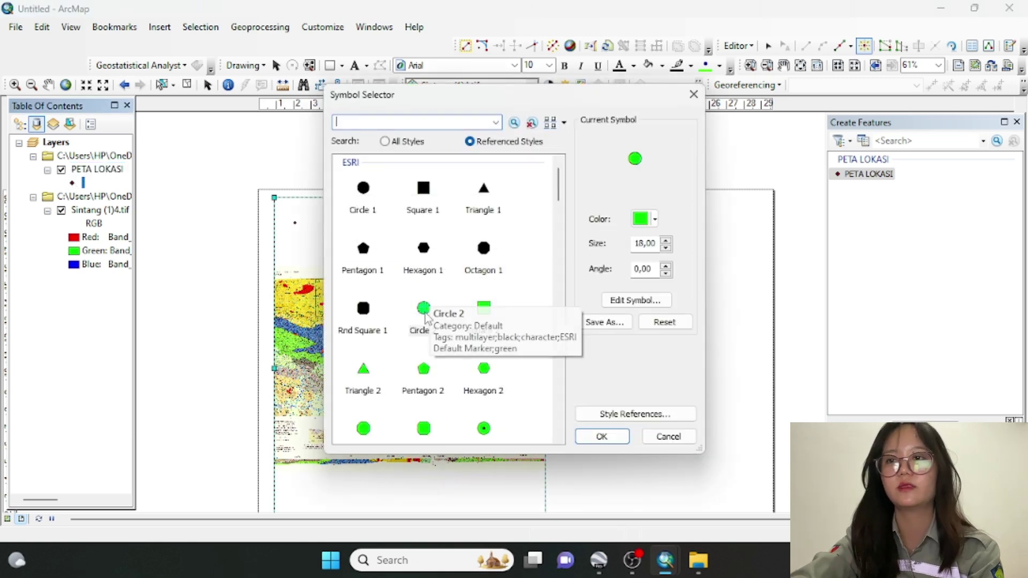
left_click(665, 241)
left_click(665, 240)
left_click(666, 240)
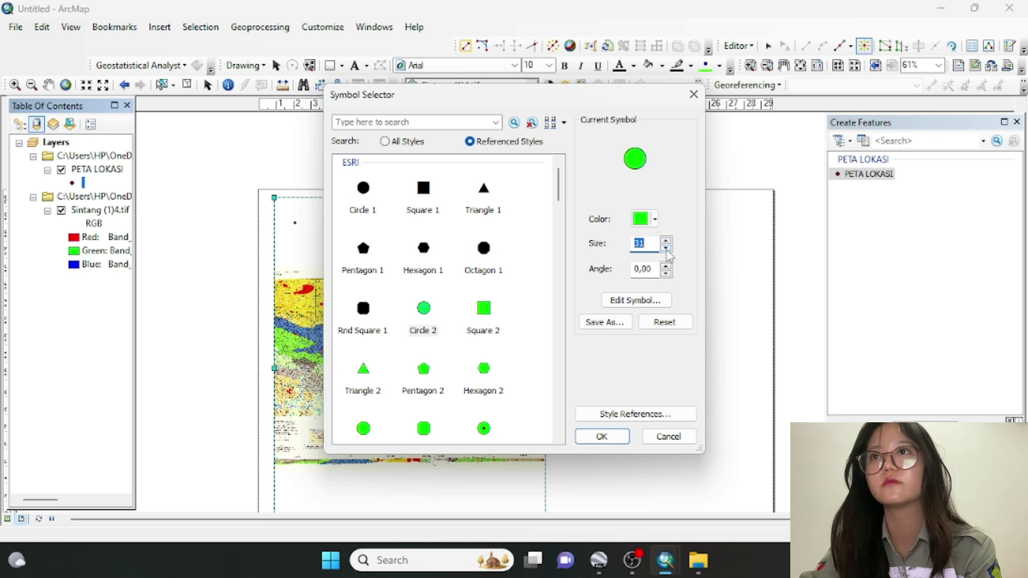
left_click(666, 247)
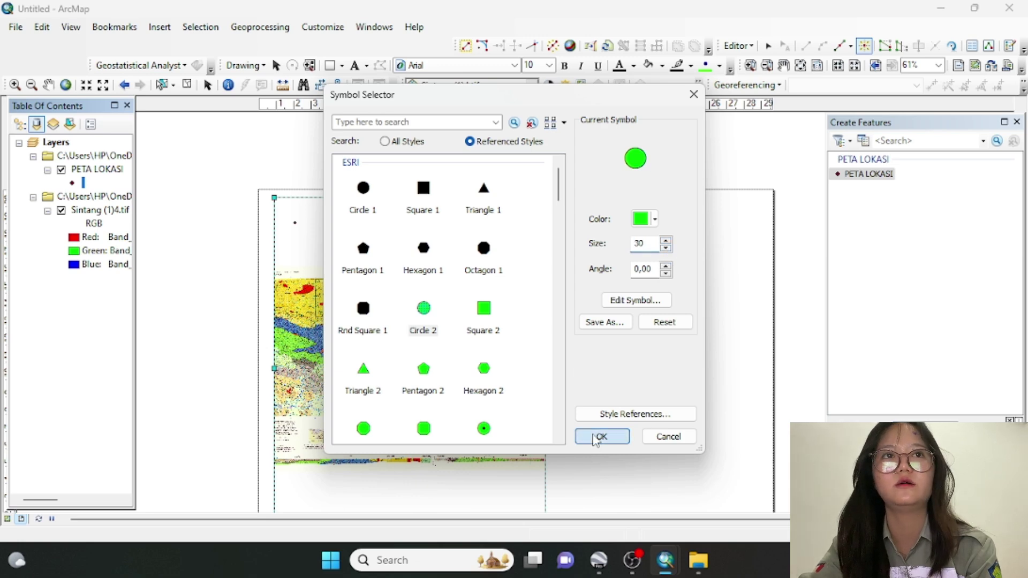
left_click(596, 438)
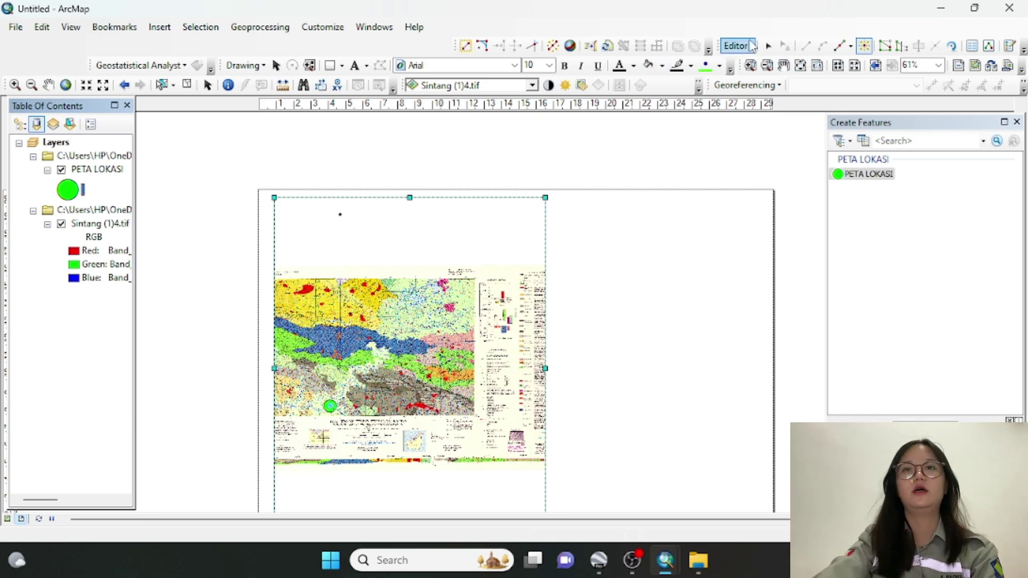
Stop editing the PETA LOKASI layer, saving the point edits, and close the Create Features window
left_click(749, 45)
left_click(758, 78)
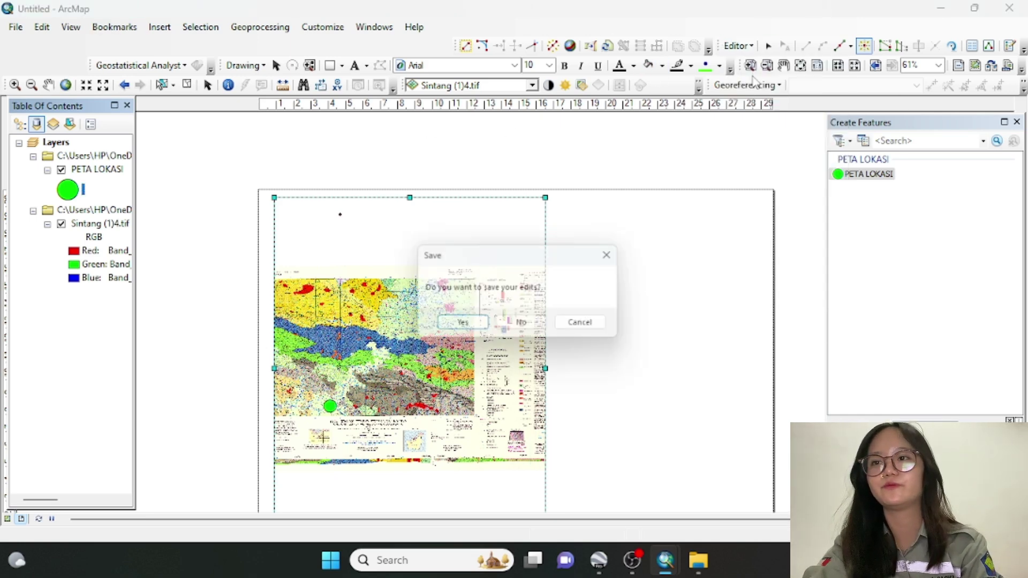
left_click(467, 323)
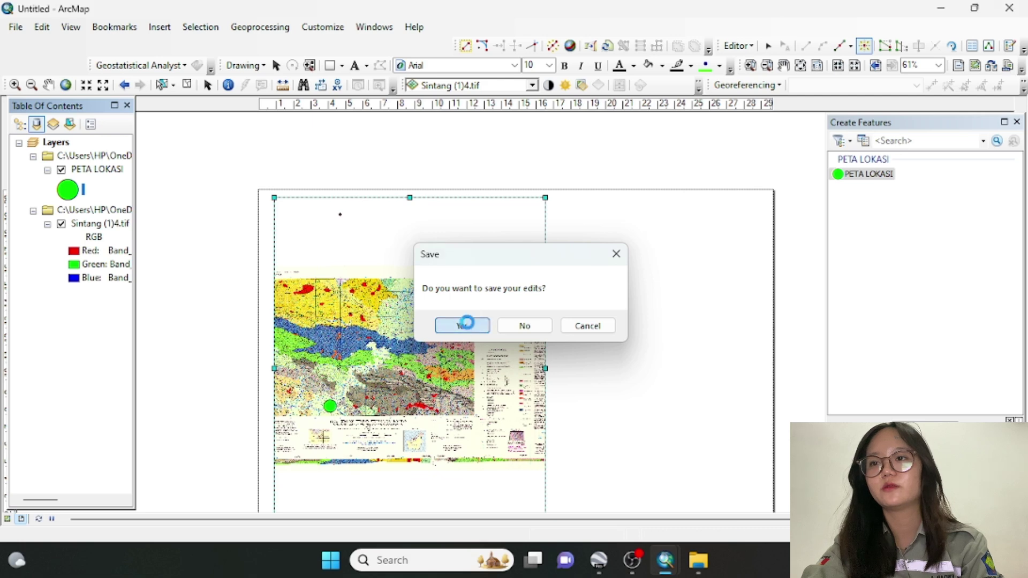
left_click(1017, 122)
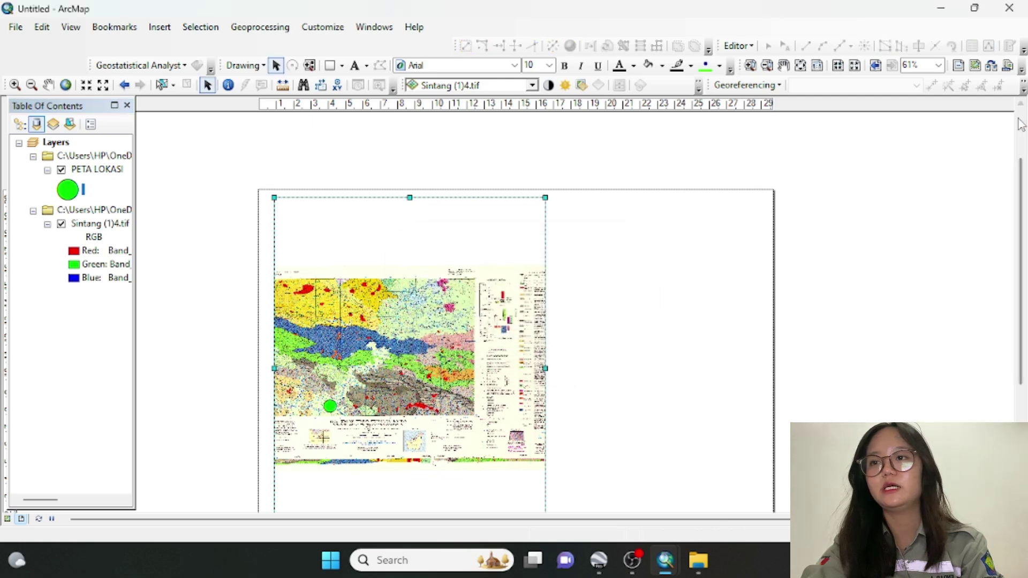
Zoom in closely on the green SINTANG point
left_click(15, 86)
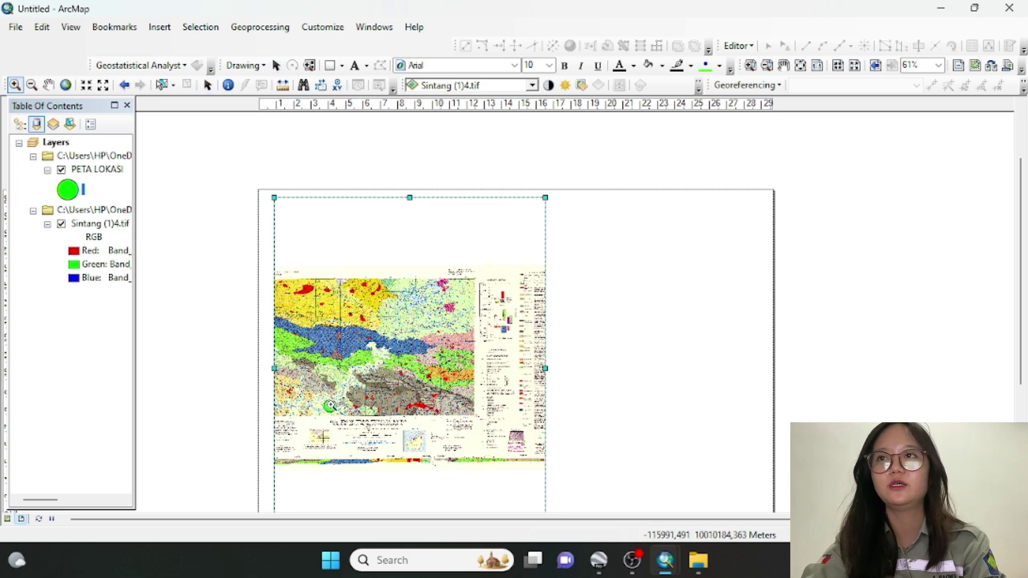
scroll(331, 407, "down", 1)
scroll(331, 407, "down", 2)
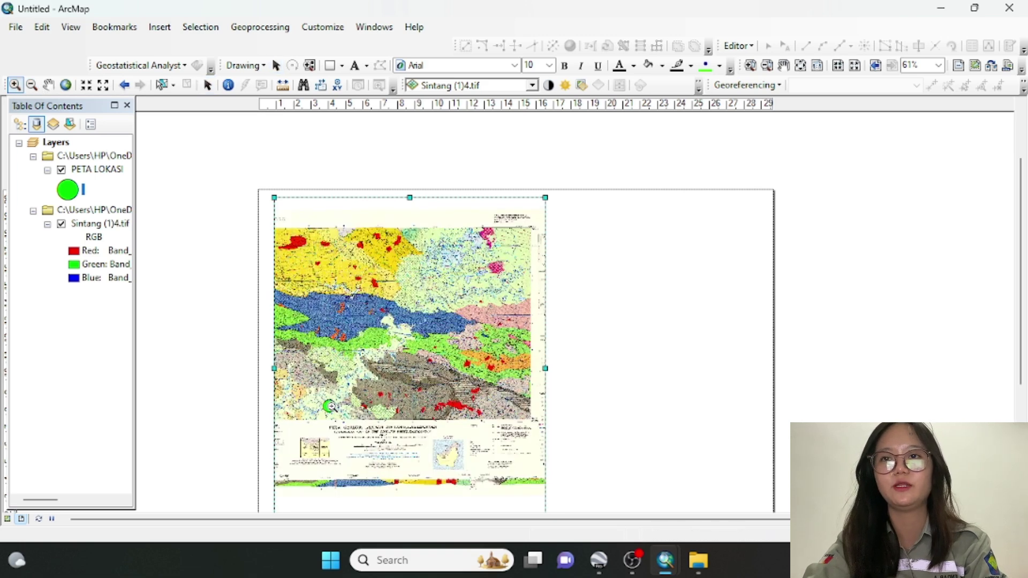
scroll(330, 407, "down", 1)
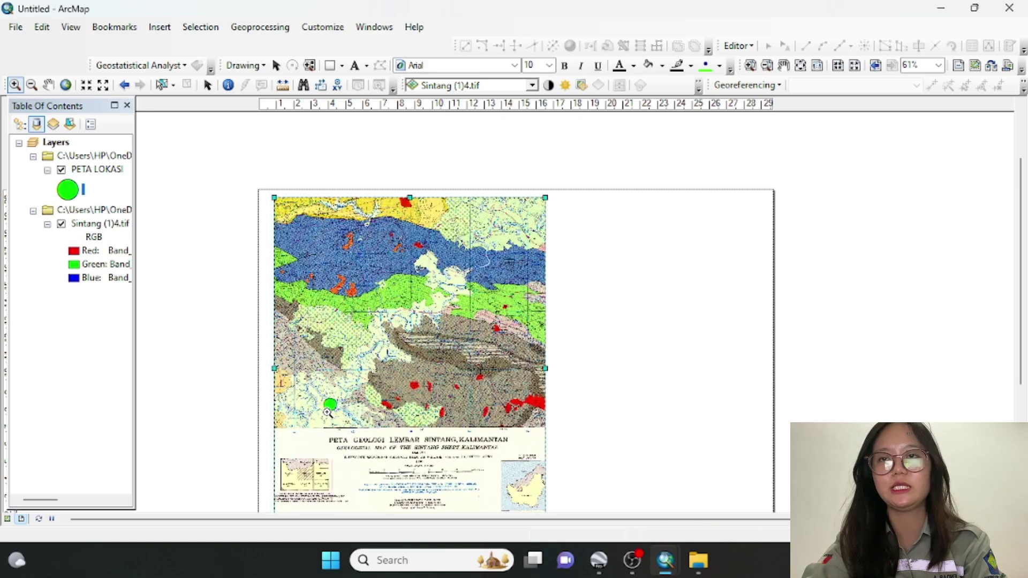
scroll(328, 412, "down", 2)
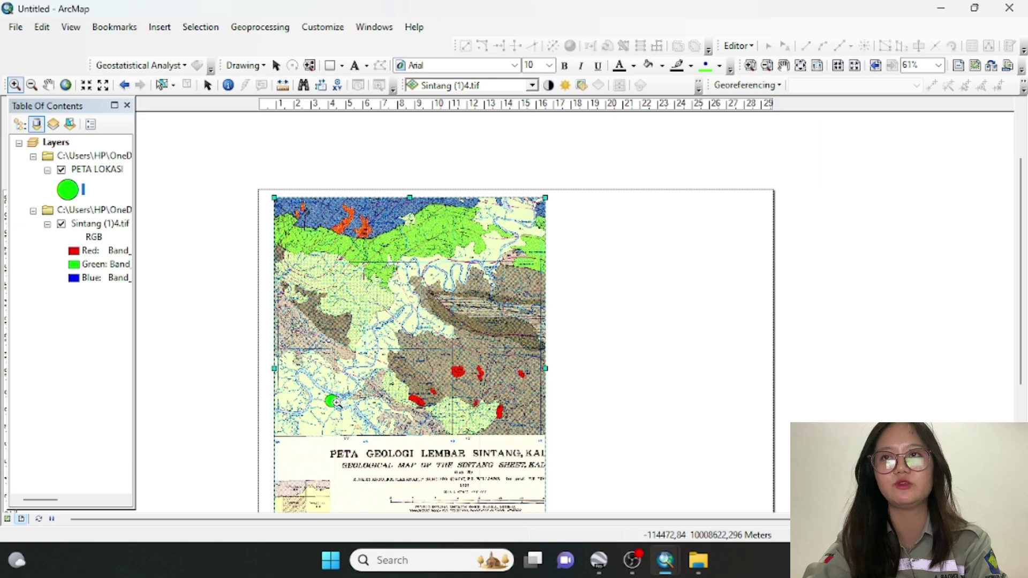
scroll(332, 402, "down", 1)
scroll(333, 403, "down", 3)
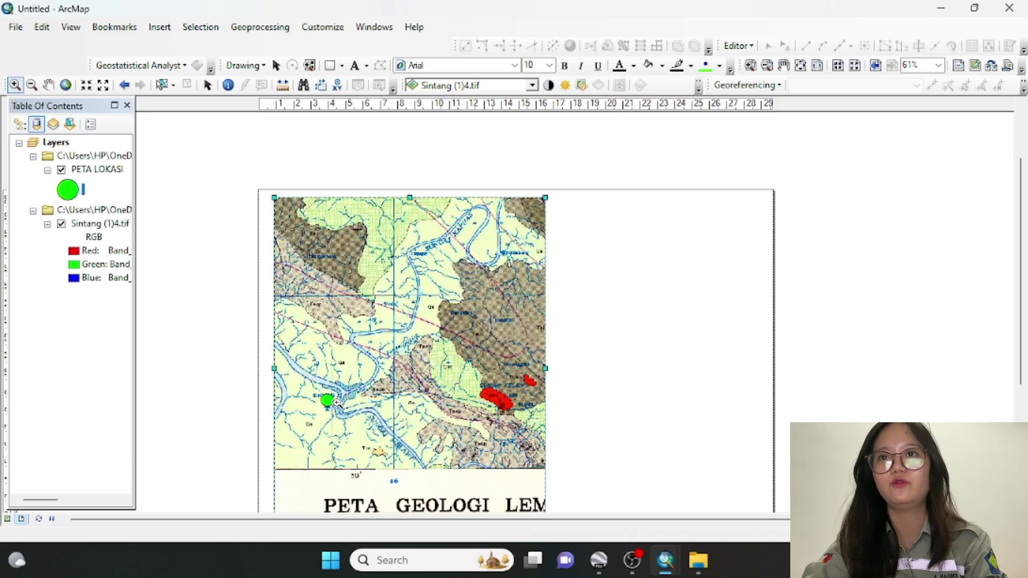
scroll(328, 403, "down", 2)
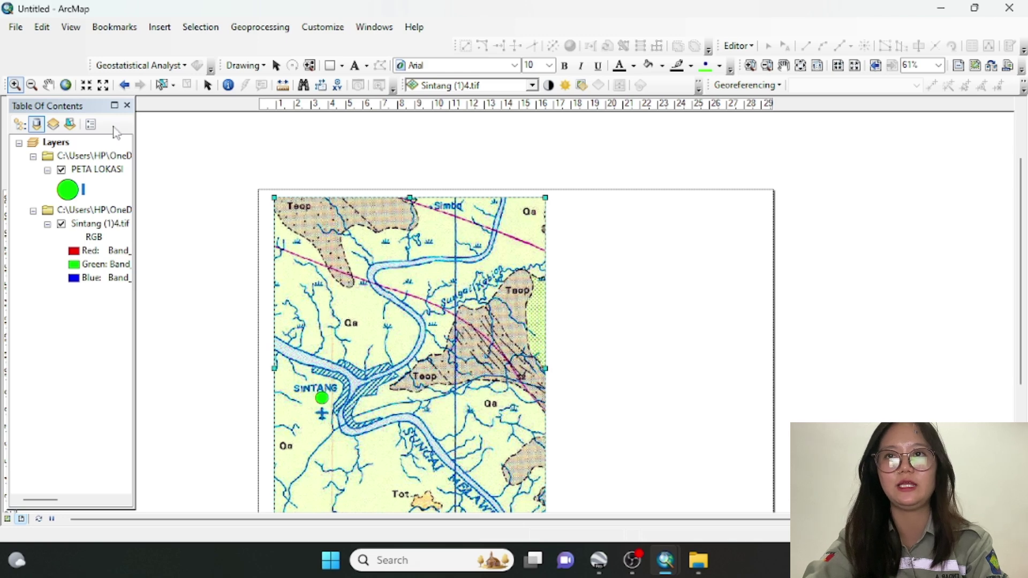
Pan the map so the SINTANG point sits centred in the data frame
left_click(48, 84)
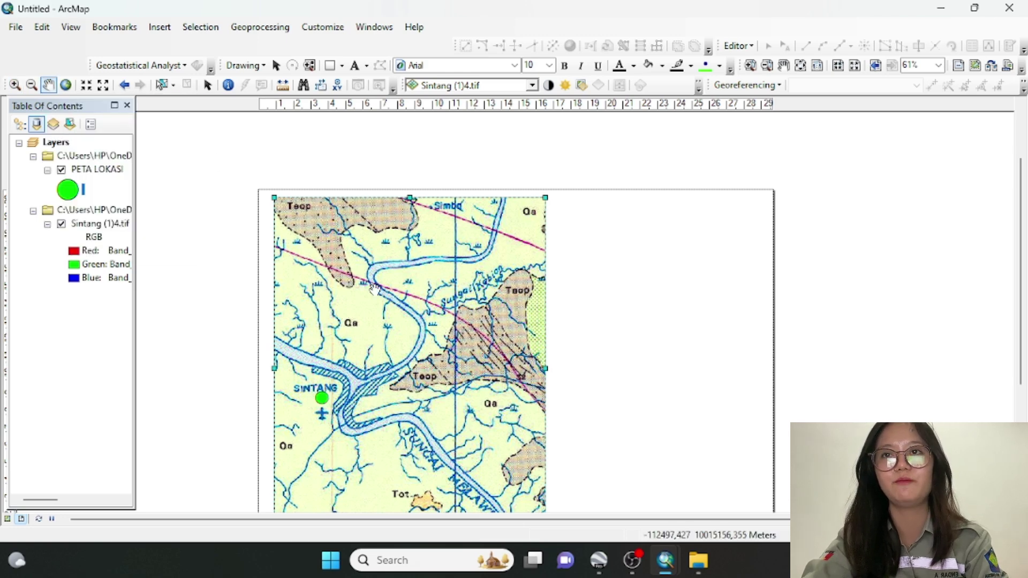
mouse_move(373, 287)
left_mouse_down()
mouse_move(400, 300)
mouse_move(377, 289)
left_mouse_up()
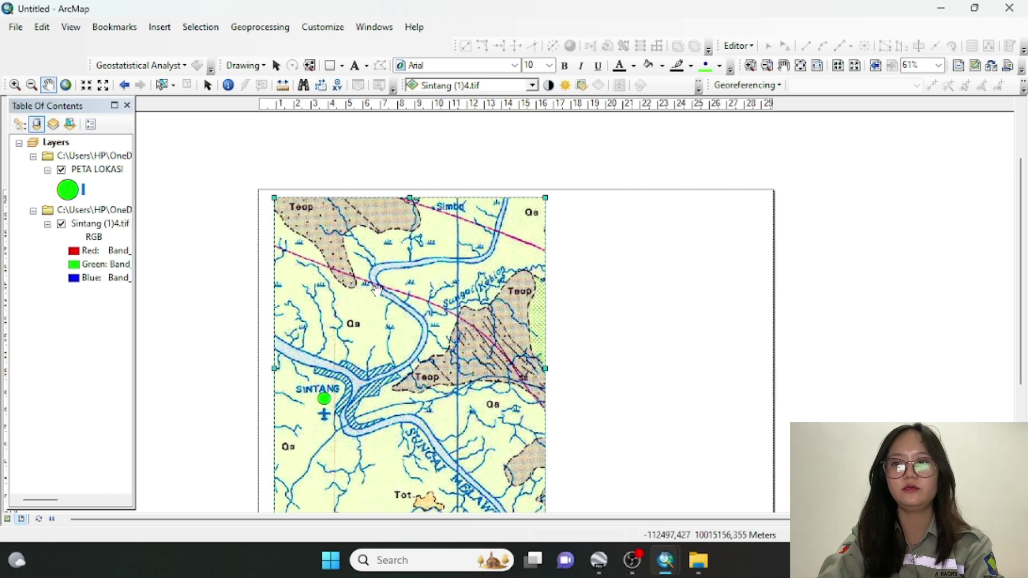
left_click_drag(328, 398, 400, 405)
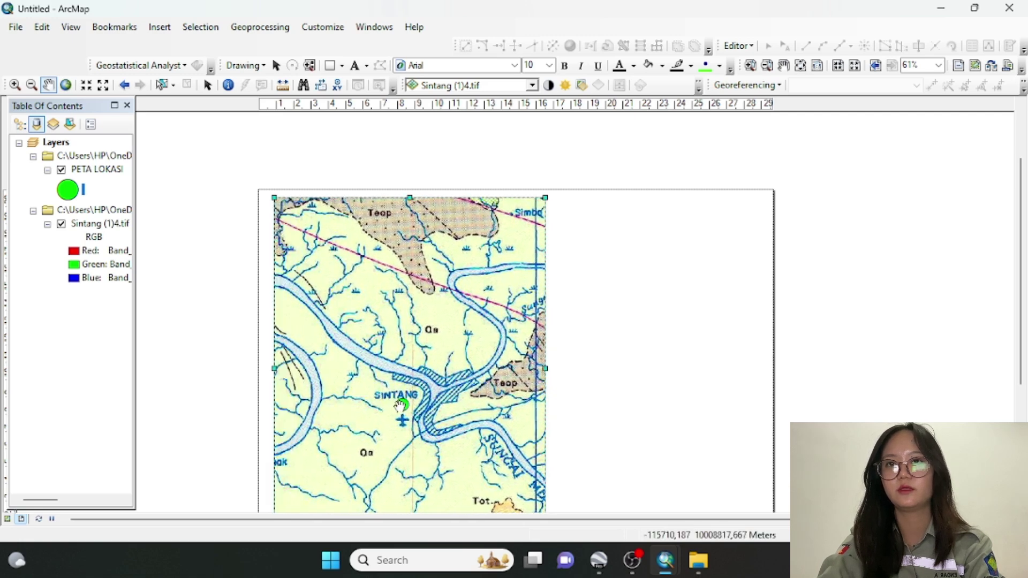
left_click_drag(401, 406, 398, 426)
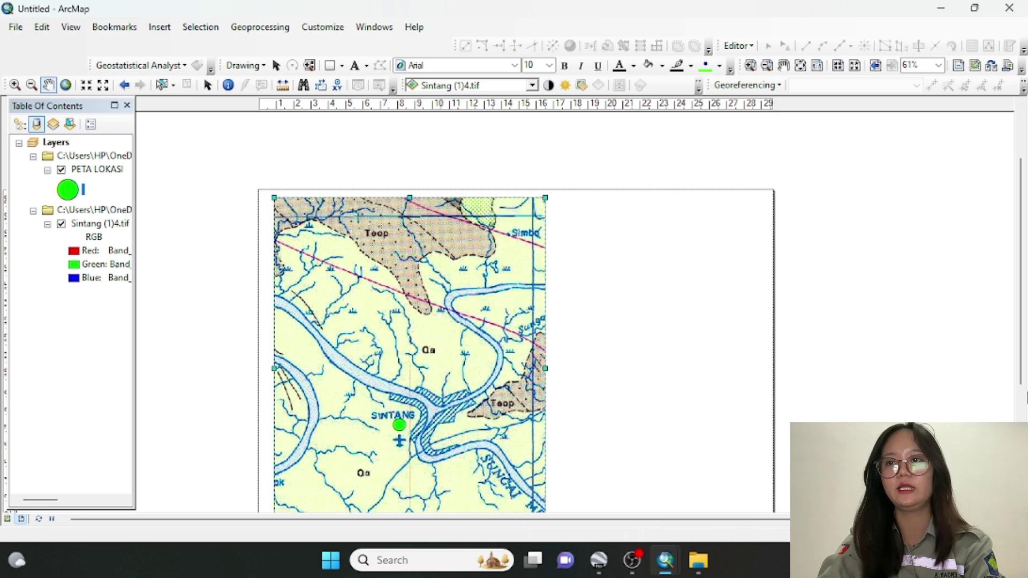
left_click_drag(1020, 378, 1020, 443)
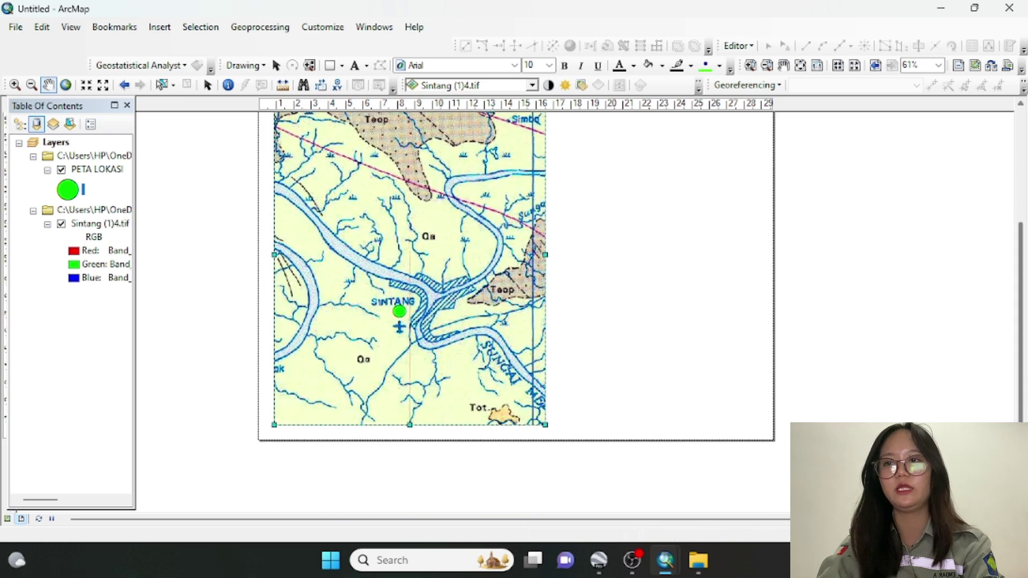
mouse_move(400, 308)
left_mouse_down()
mouse_move(401, 217)
mouse_move(406, 290)
left_mouse_up()
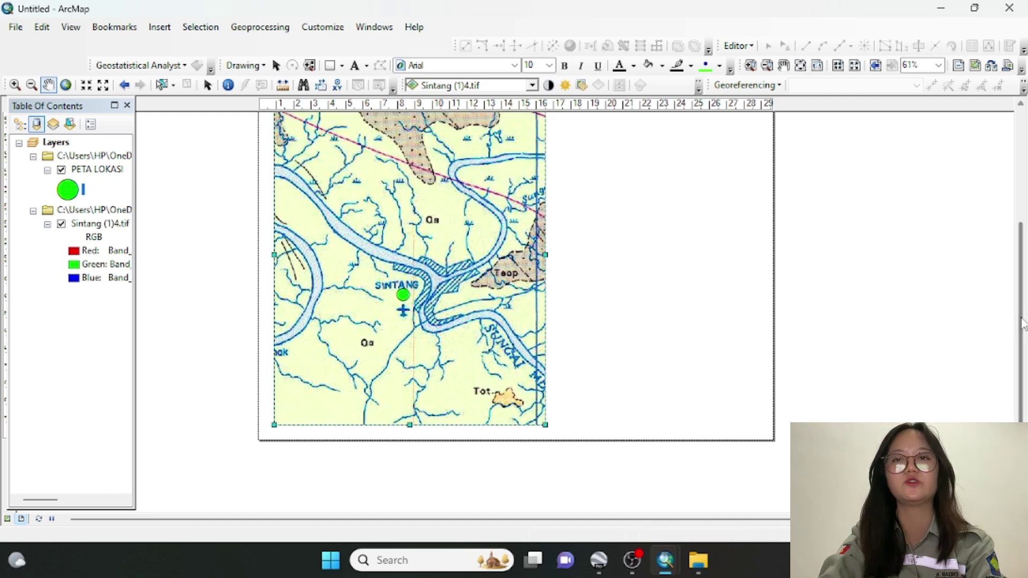
scroll(1006, 247, "up", 2)
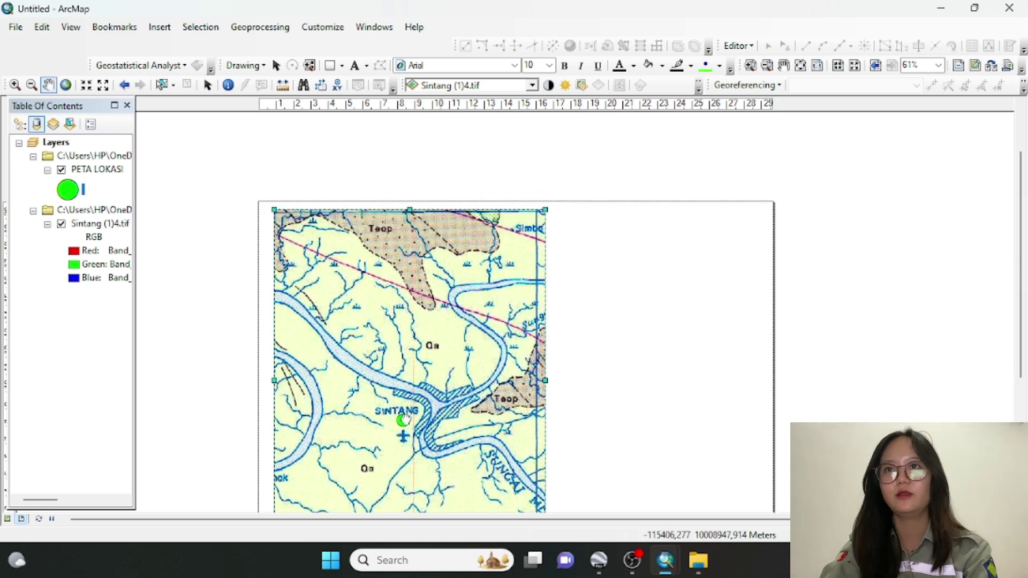
left_click_drag(408, 417, 403, 440)
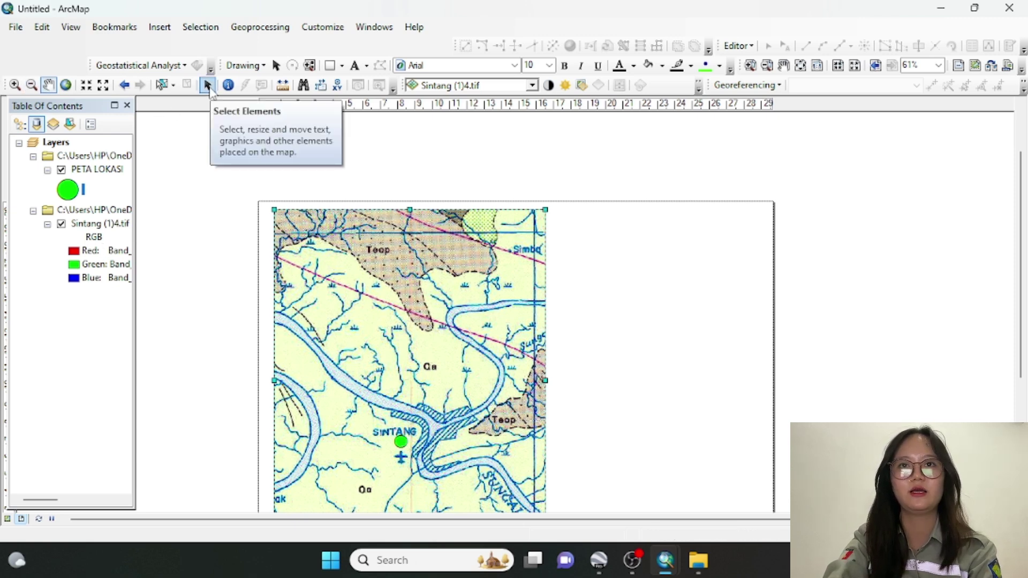
Open the map frame's properties and set its coordinate system to WGS 1984 UTM Zone 50S
left_click(208, 86)
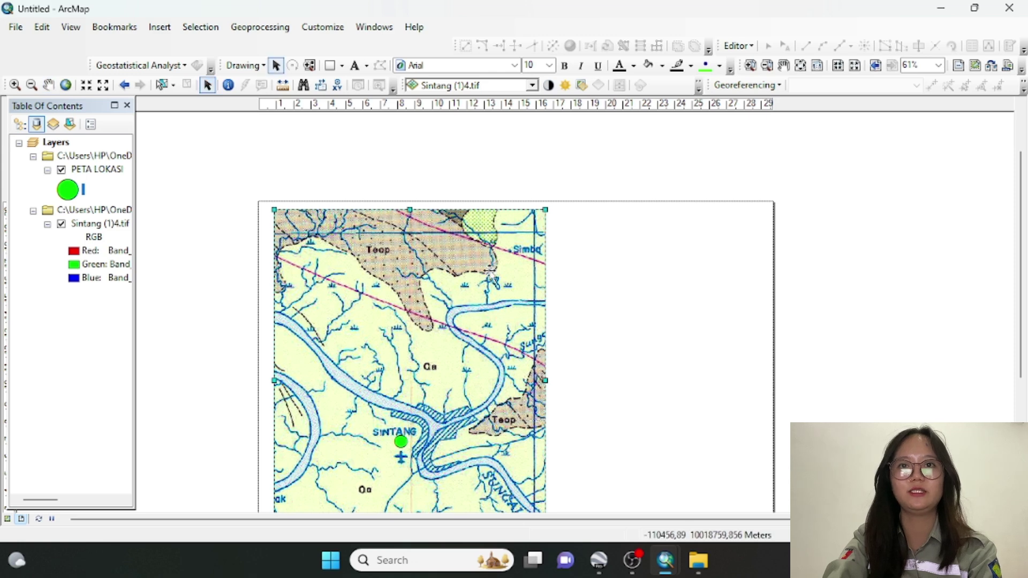
right_click(548, 301)
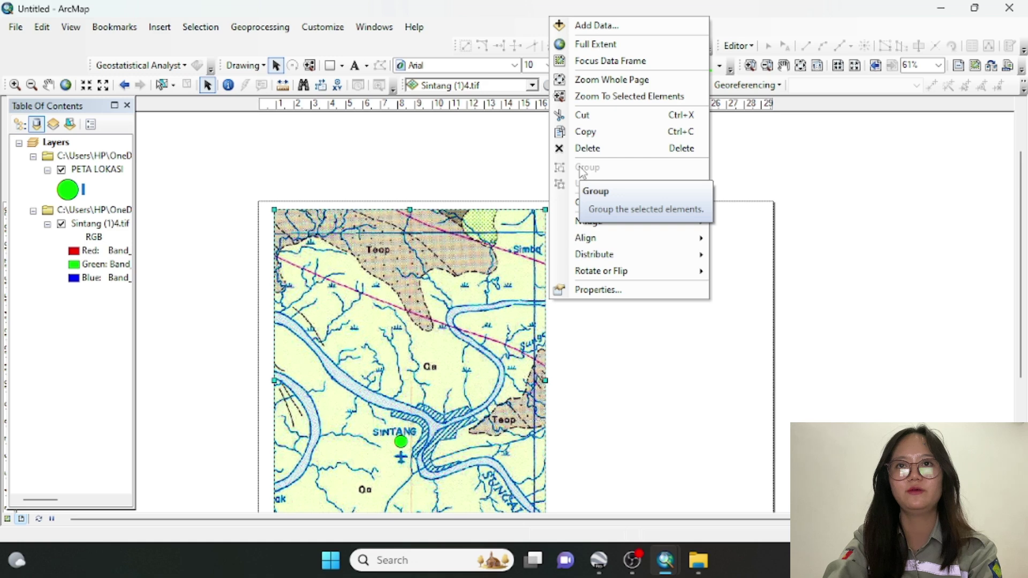
left_click(592, 288)
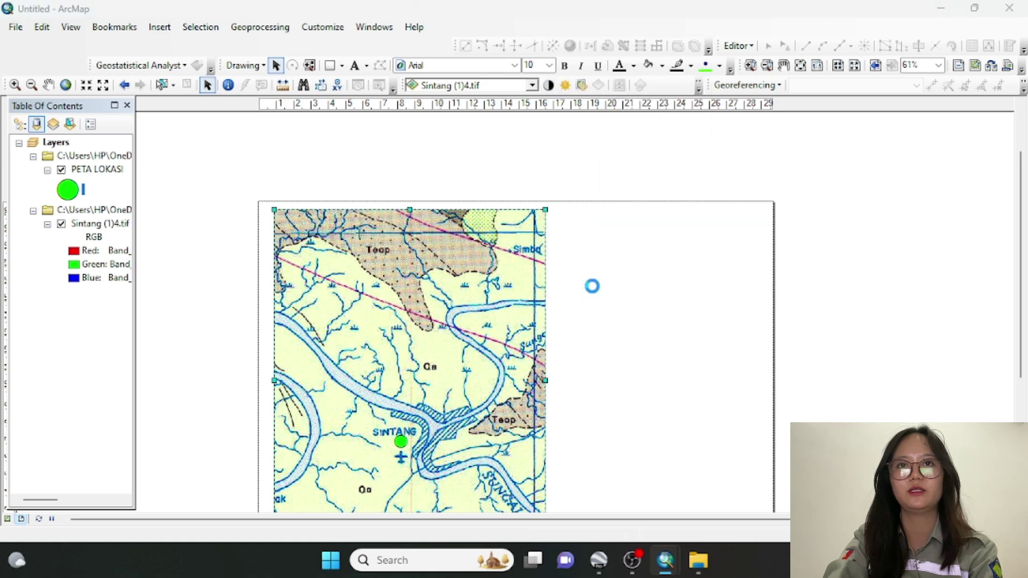
left_click(484, 170)
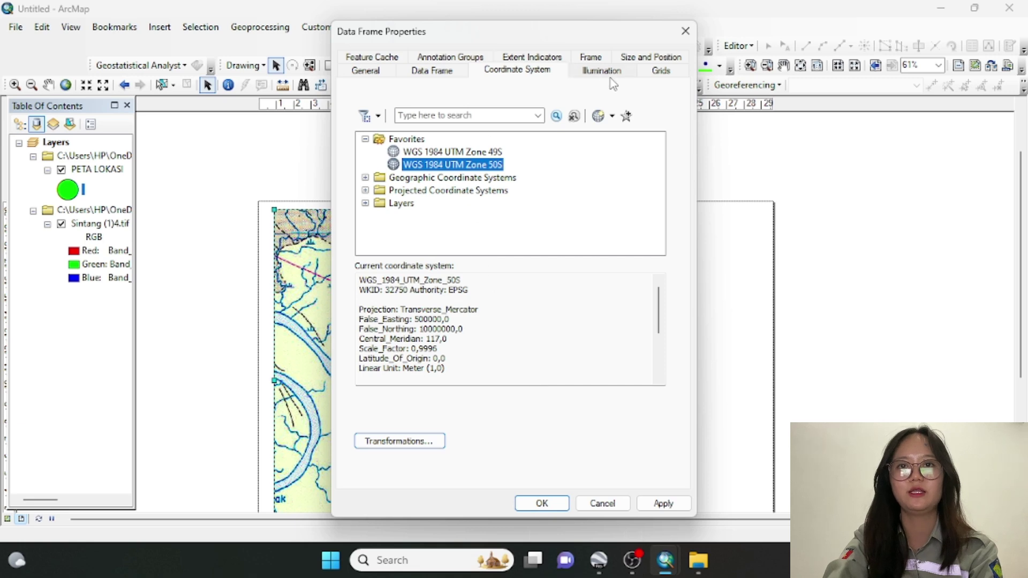
Add a labelled measured grid with 3000-meter X and Y intervals to the frame
left_click(658, 70)
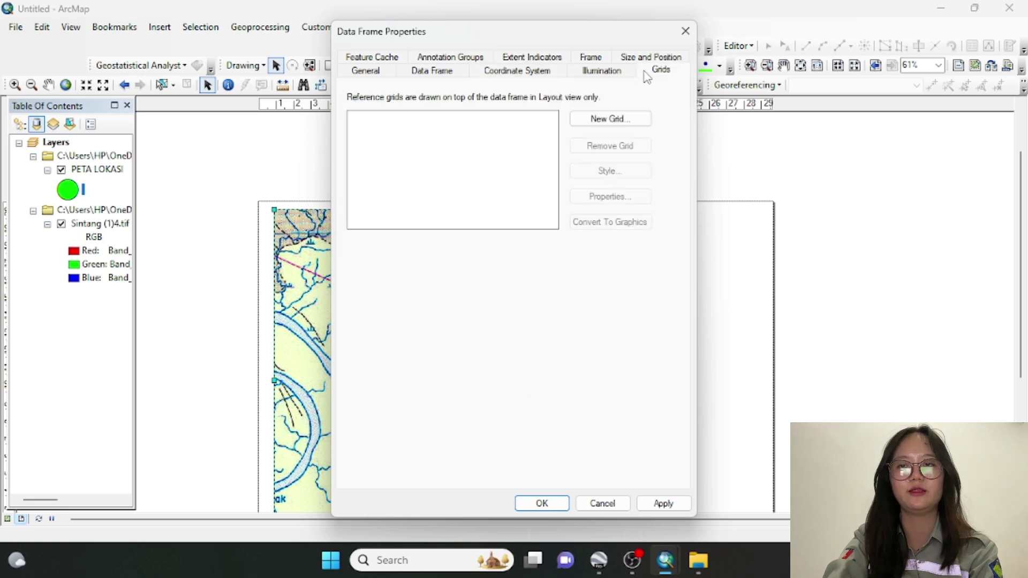
left_click(609, 119)
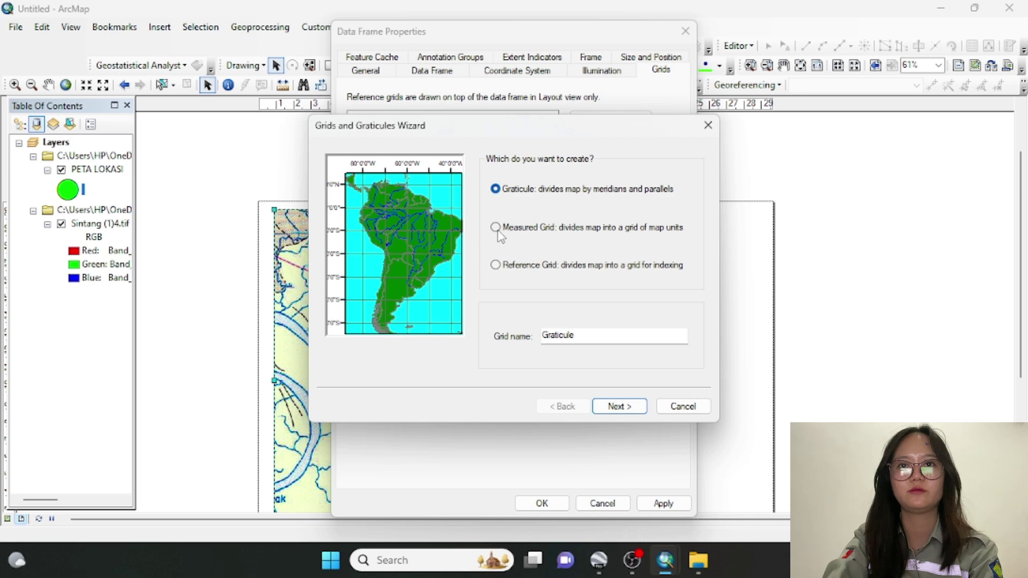
left_click(496, 228)
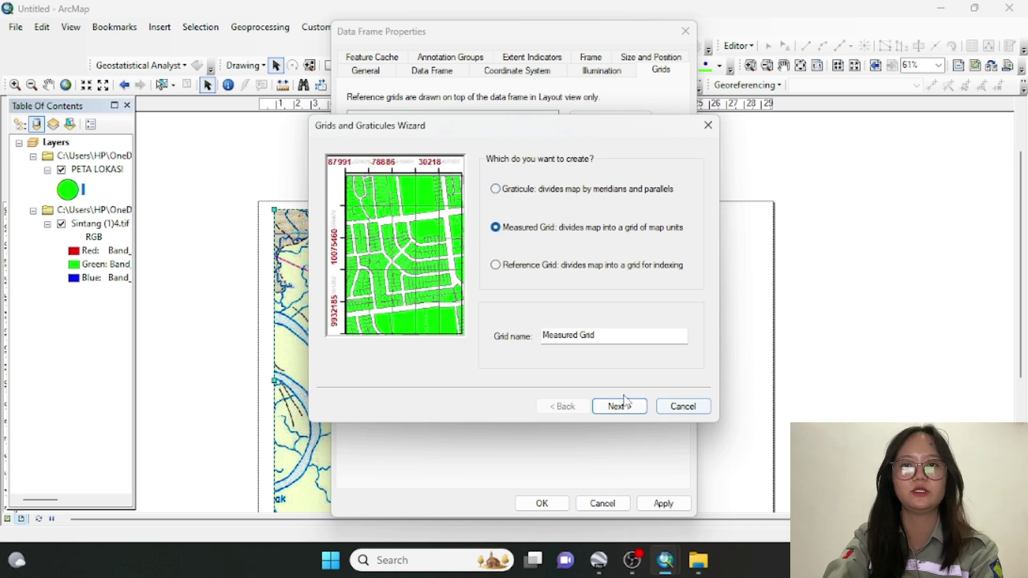
left_click(619, 408)
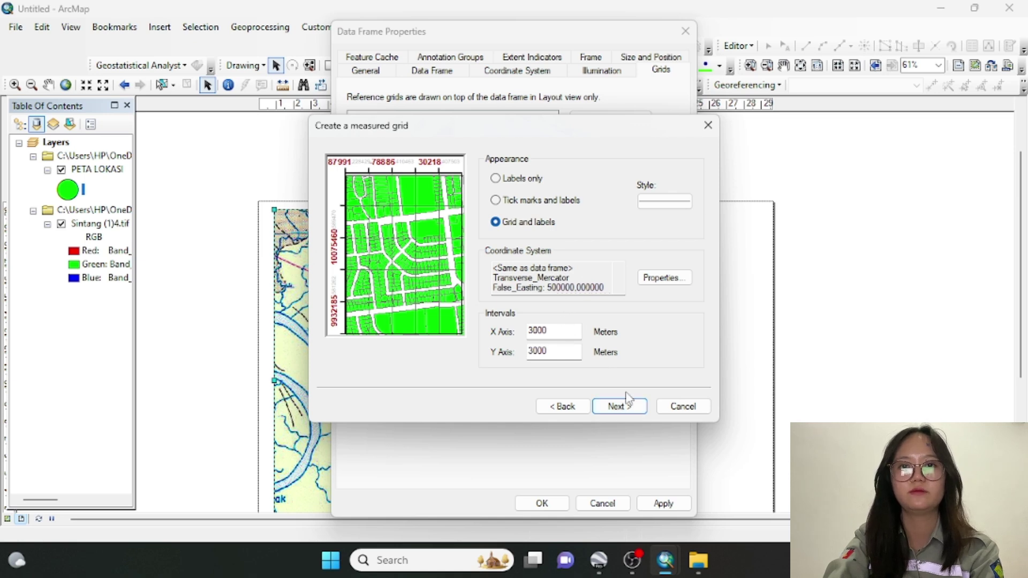
left_click(620, 408)
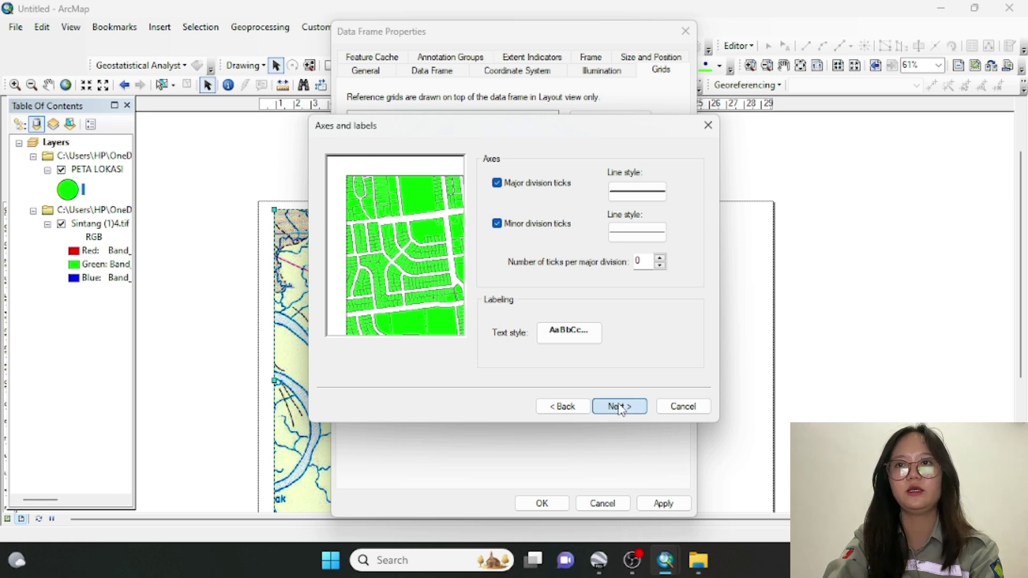
left_click(620, 408)
left_click(621, 408)
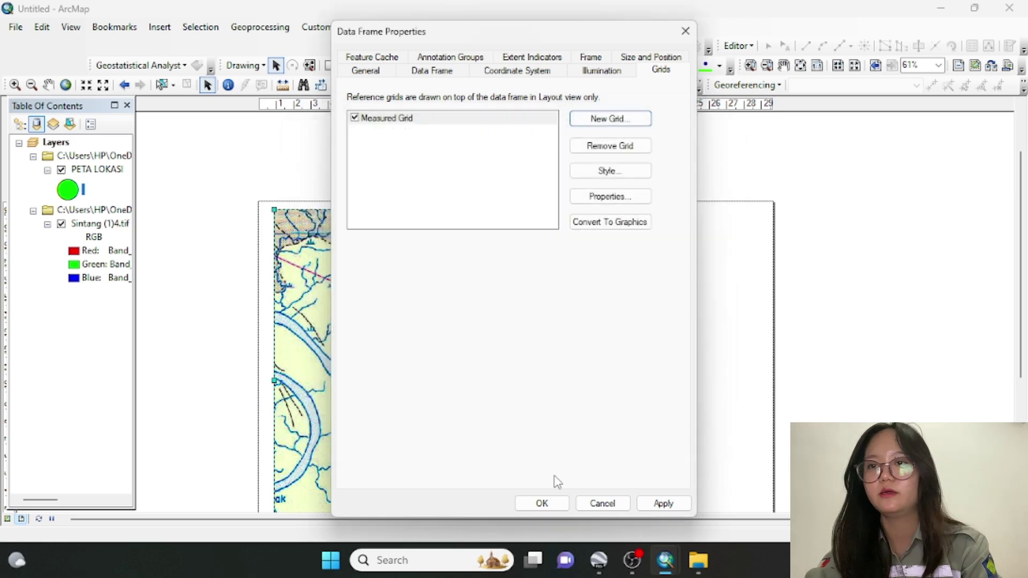
left_click(542, 504)
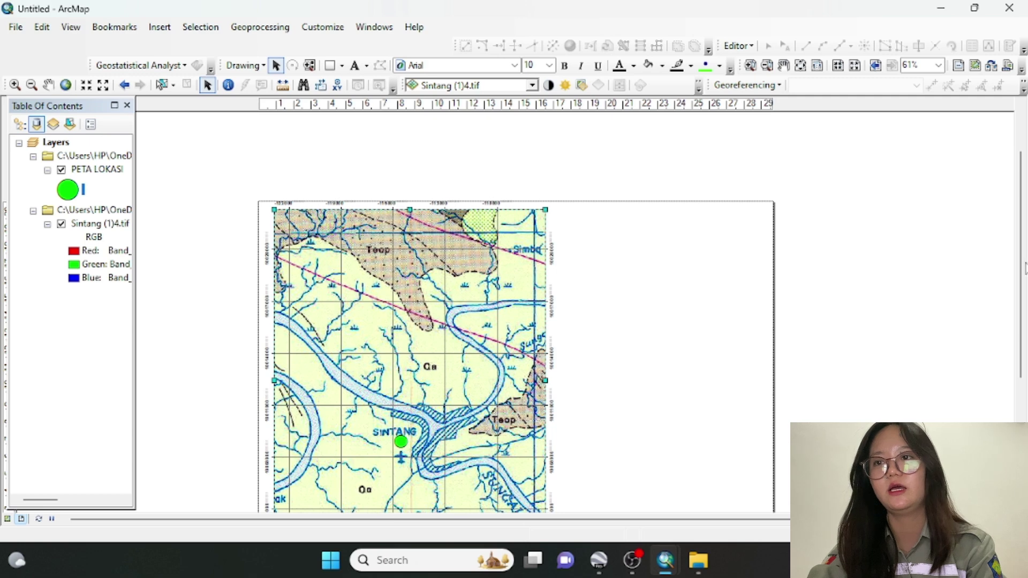
Draw an 11,983 × 18,712 cm rectangle to the right of the Sintang map frame
left_click_drag(1025, 268, 1023, 326)
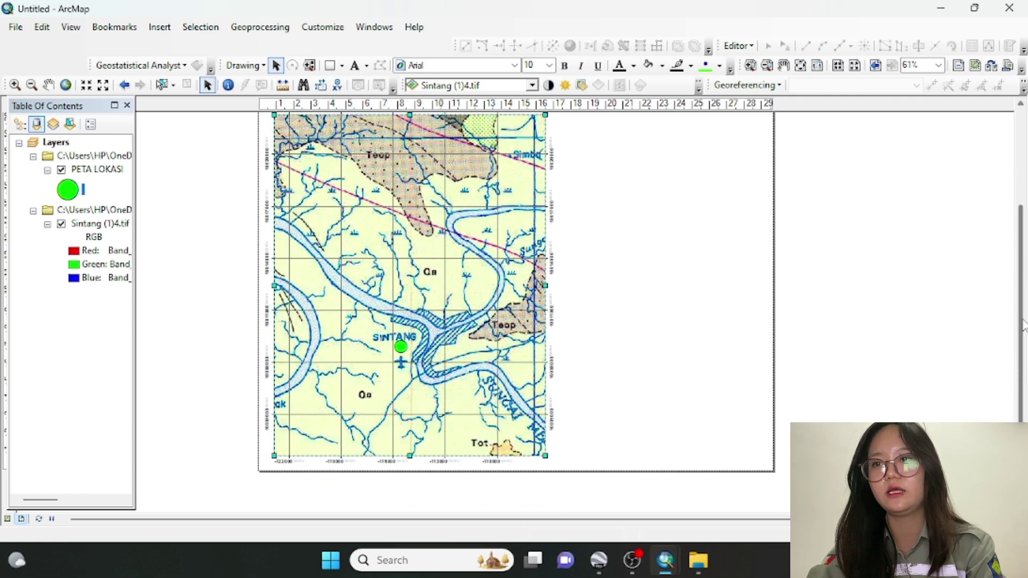
left_click(328, 66)
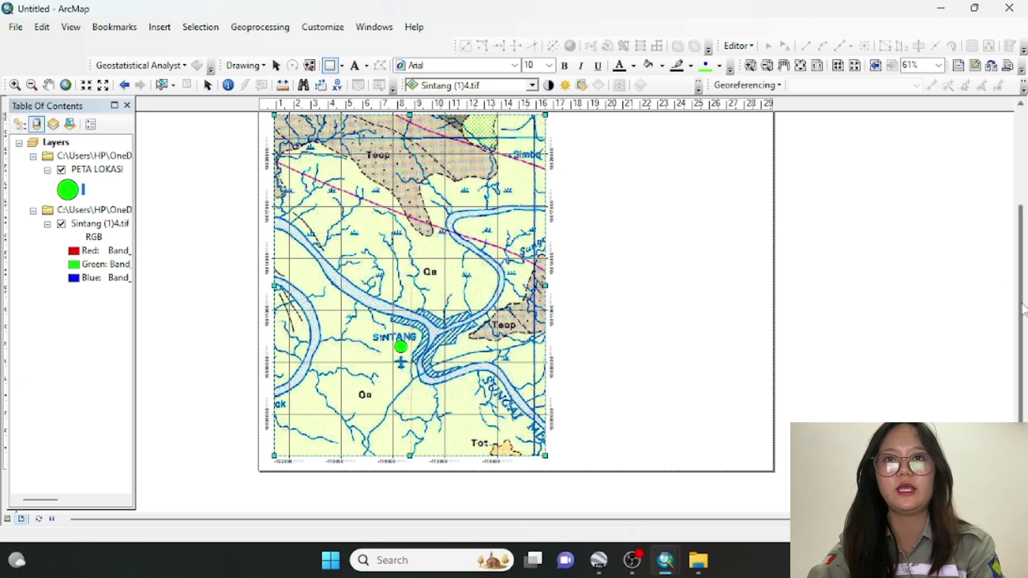
left_click_drag(1024, 310, 1024, 265)
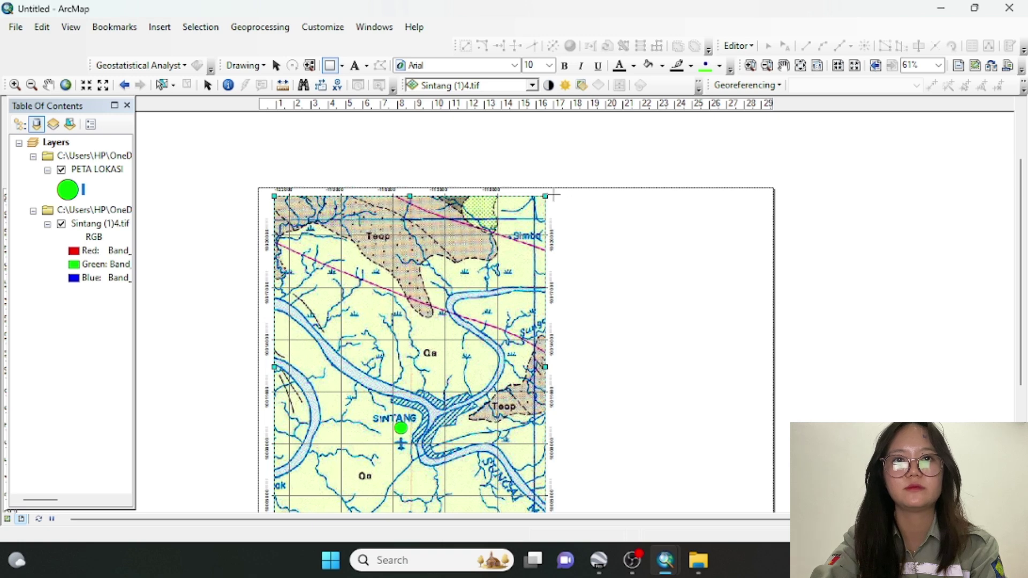
left_click_drag(553, 196, 762, 520)
left_click_drag(1020, 368, 1019, 407)
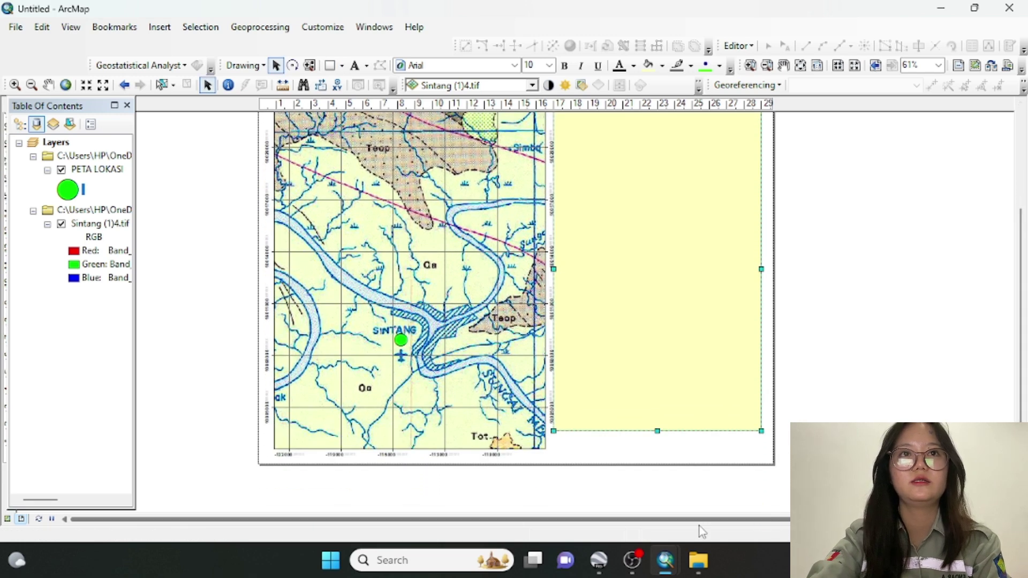
Zoom the layout to 50% after trying 100% and 75%, then adjust the rectangle's top-left corner
left_click(939, 66)
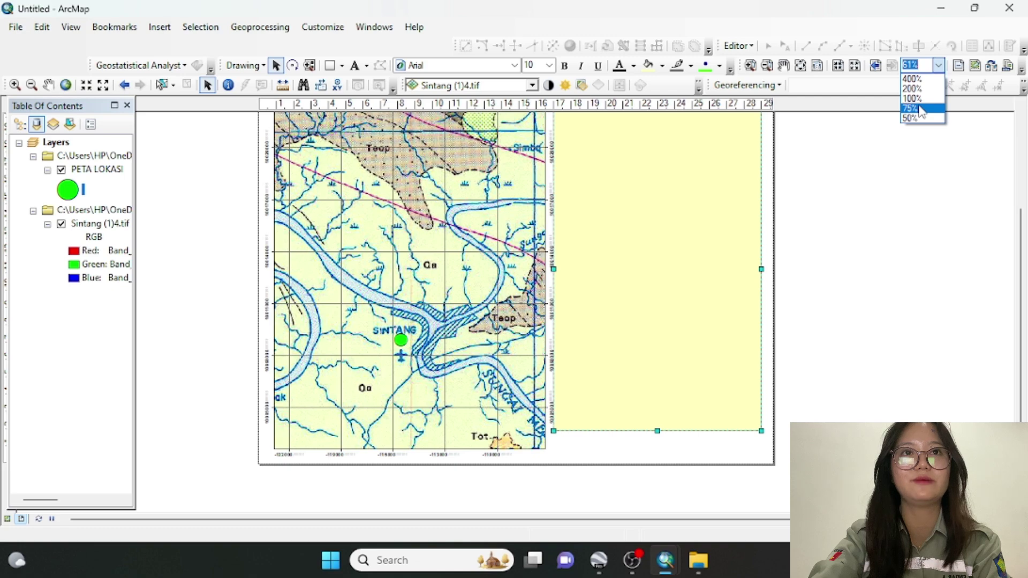
left_click(917, 99)
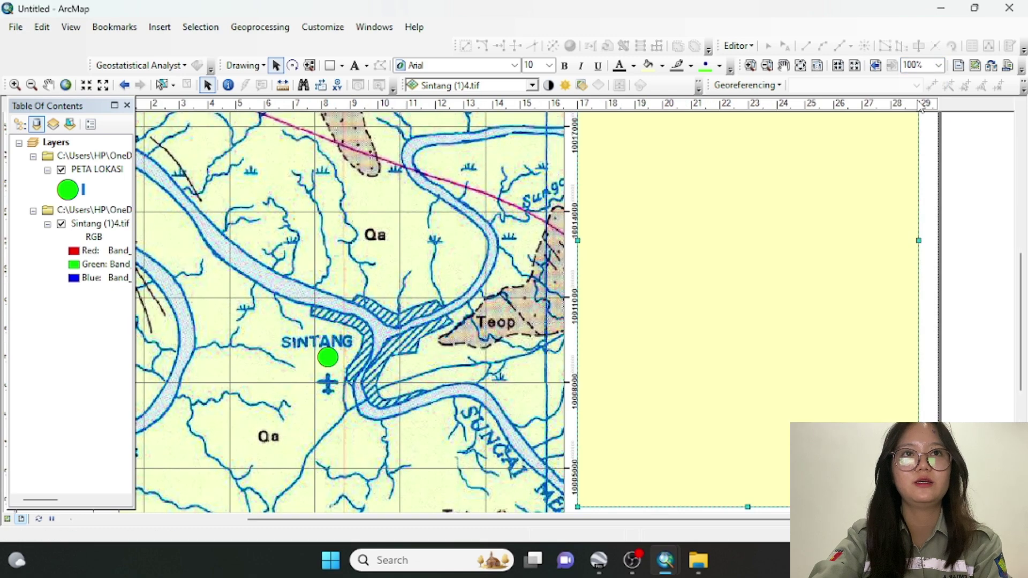
left_click(939, 65)
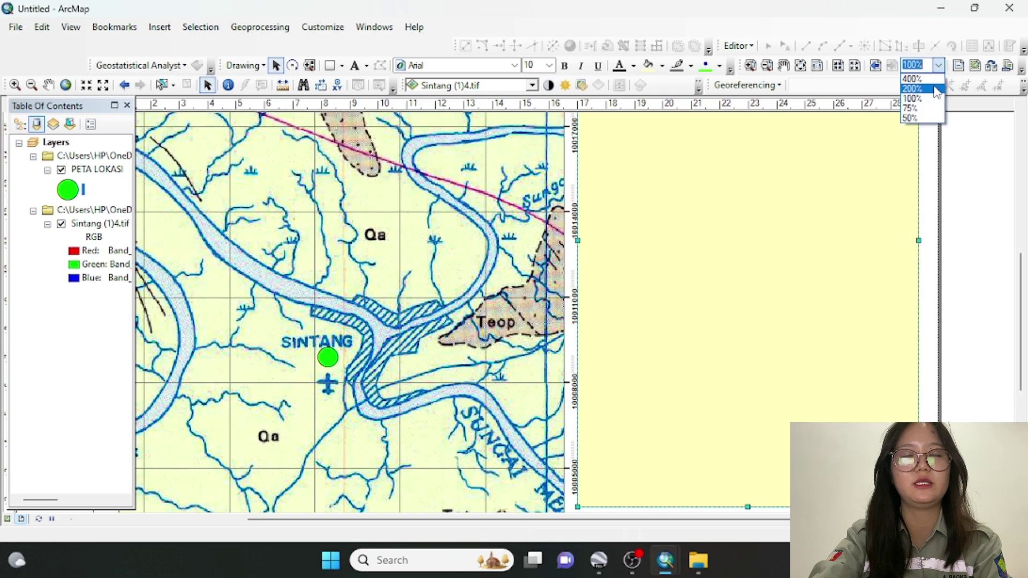
left_click(912, 108)
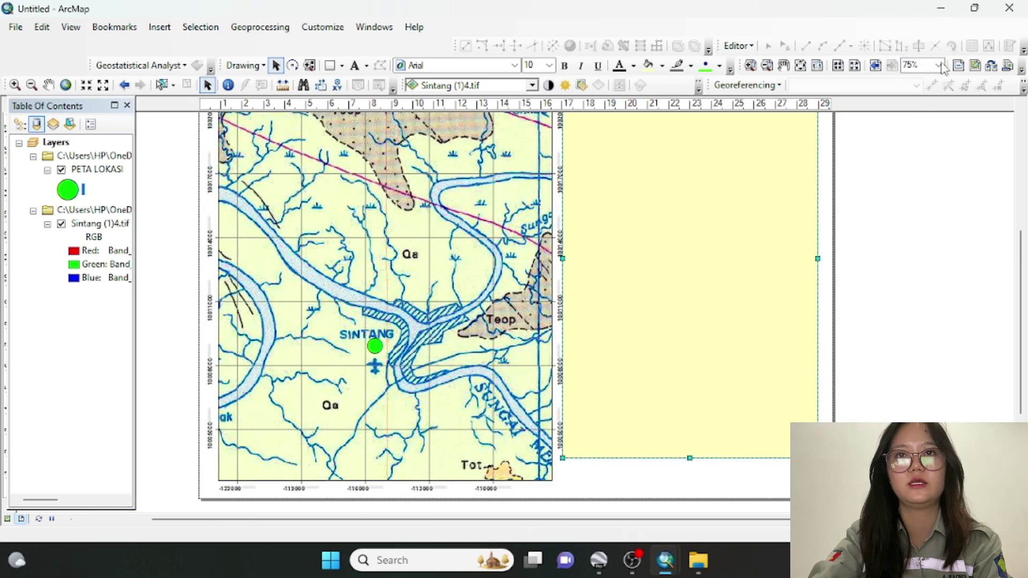
left_click(939, 65)
left_click(917, 117)
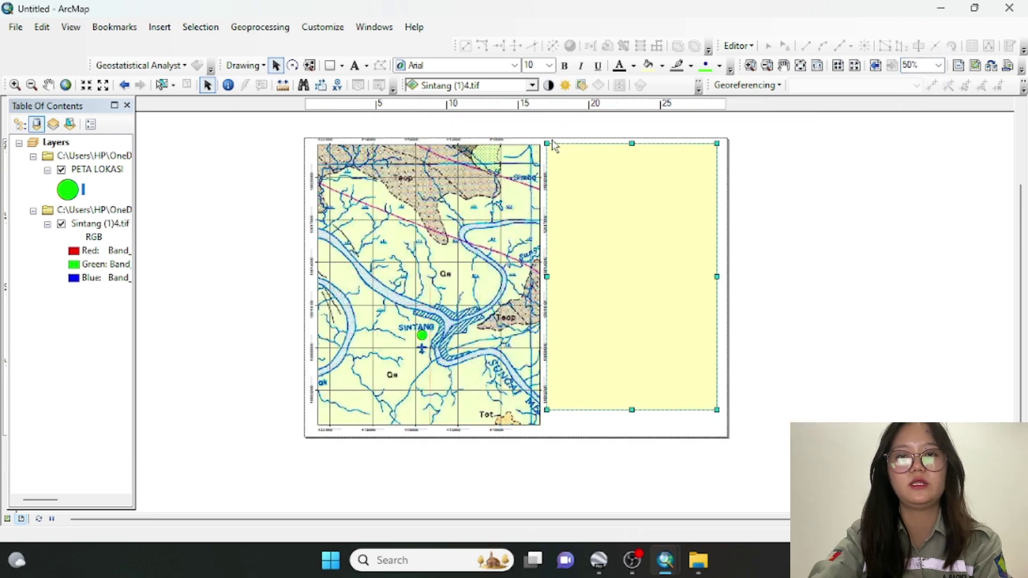
left_click_drag(548, 144, 555, 148)
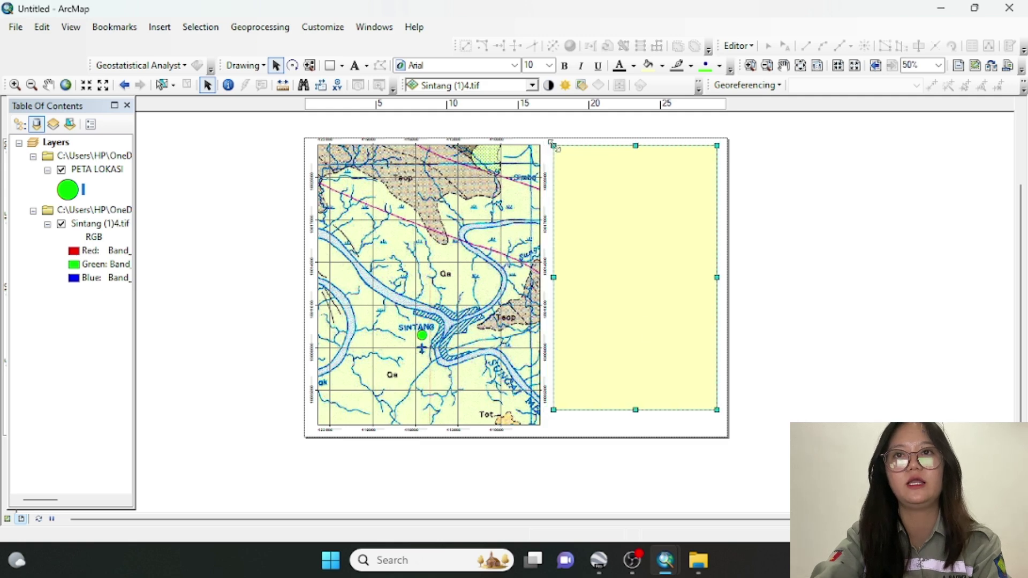
Extend the side rectangle to the map's bottom edge and give it no fill and a black outline
left_click_drag(635, 409, 636, 424)
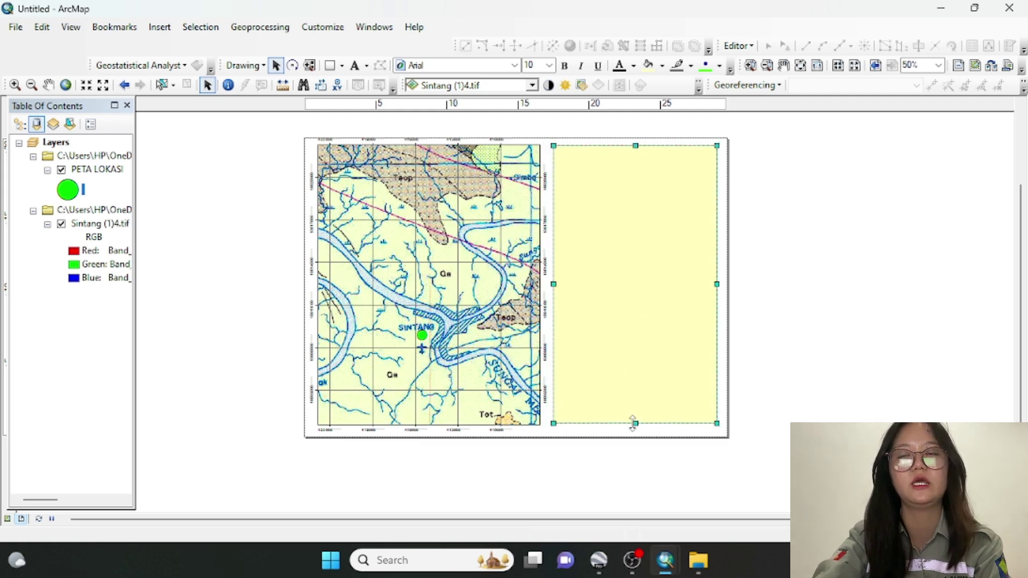
double_click(629, 377)
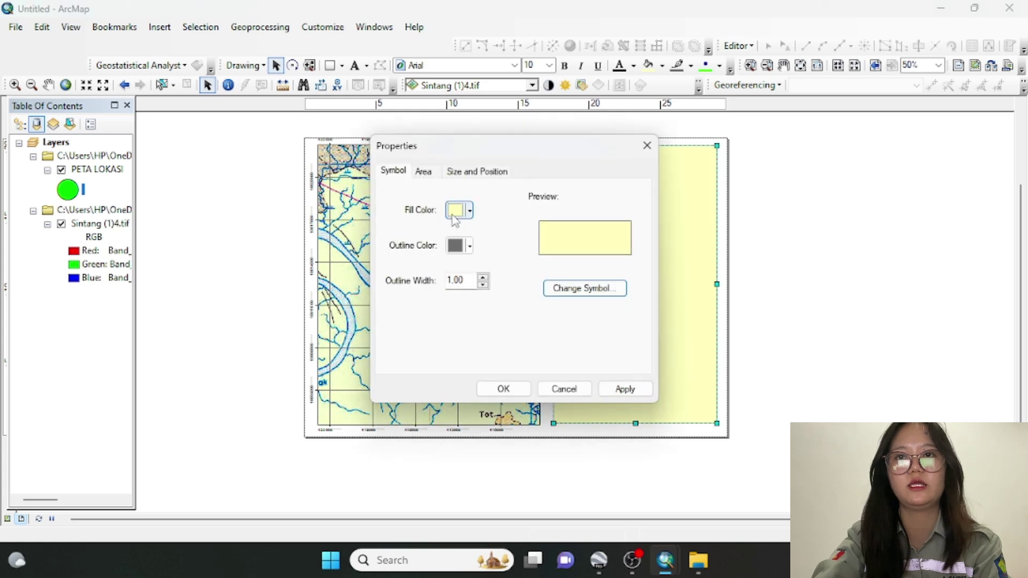
left_click(456, 210)
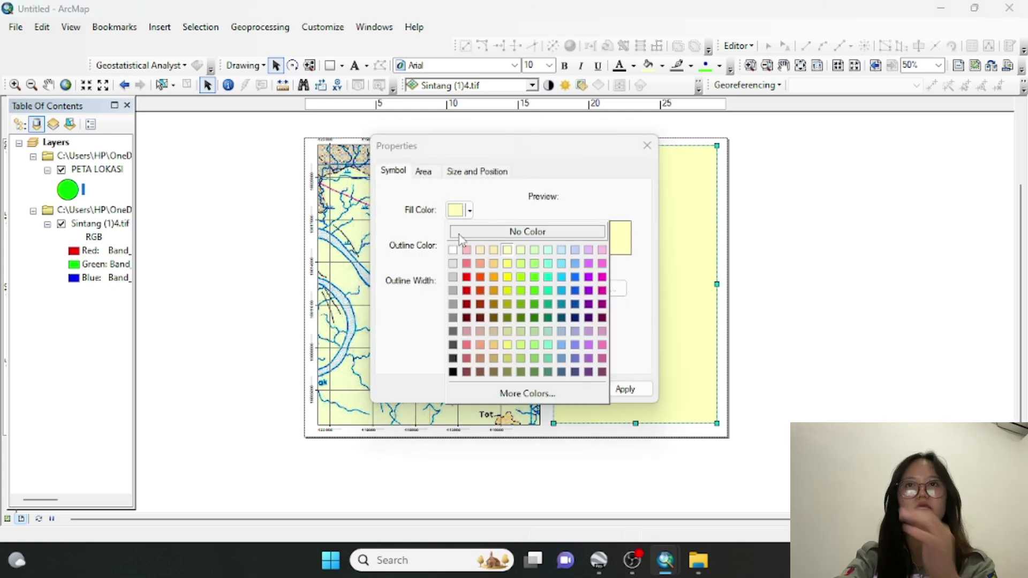
left_click(458, 233)
left_click(456, 246)
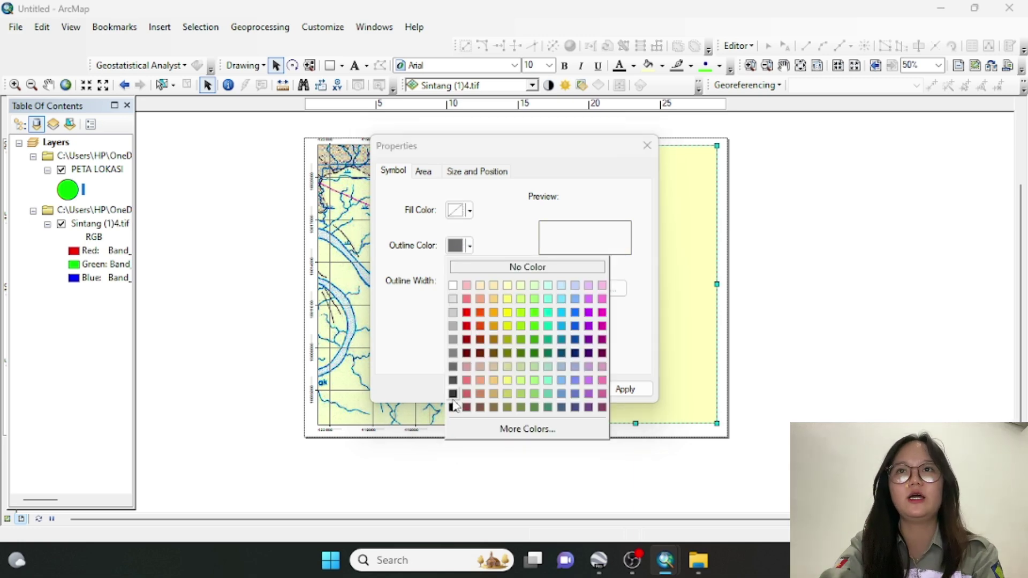
left_click(454, 408)
left_click(512, 396)
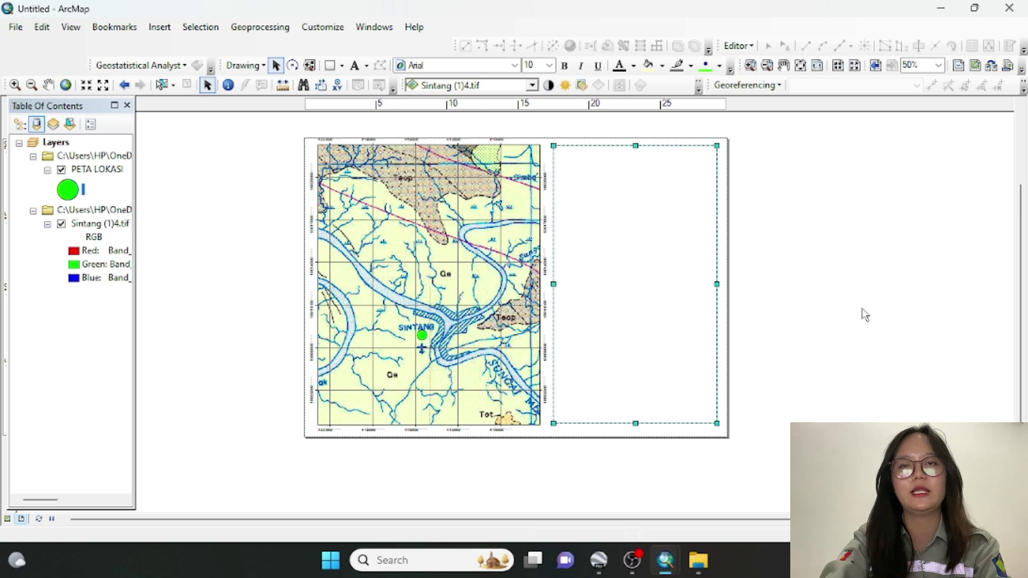
left_click(865, 314)
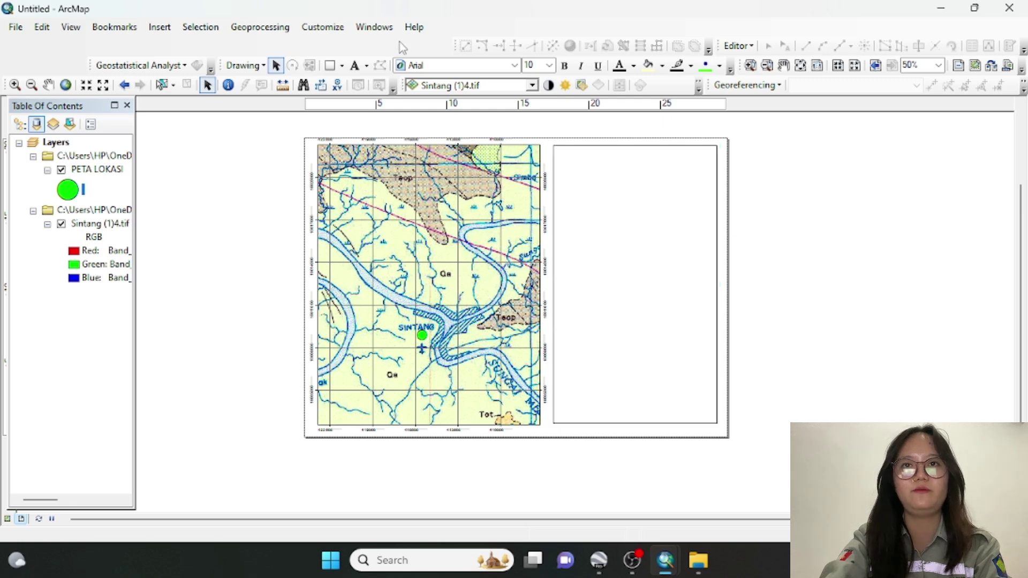
left_click(330, 67)
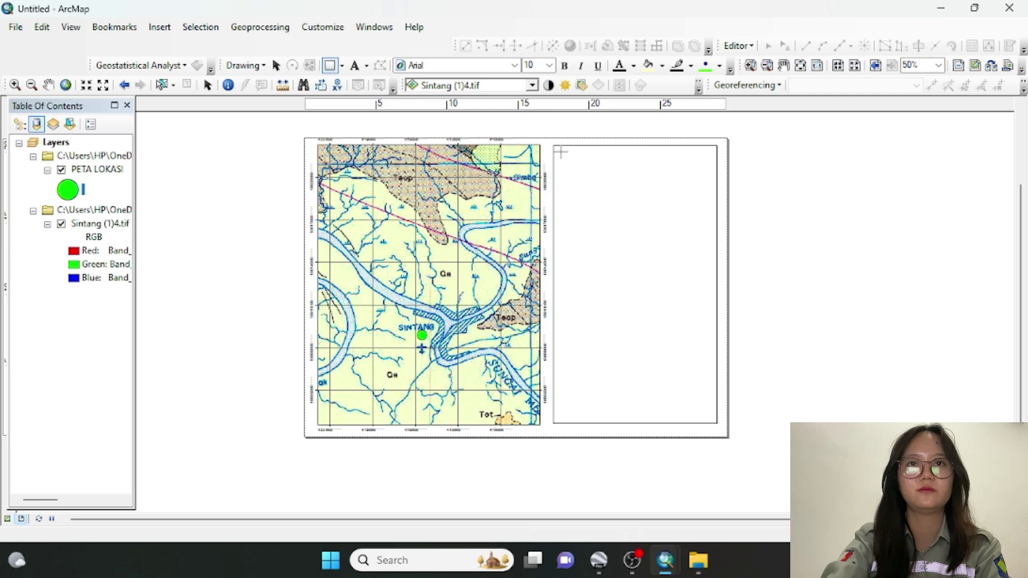
Draw a 10,53 × 2,963 cm title box at the panel top with a black outline and no fill
mouse_move(561, 152)
left_mouse_down()
mouse_move(615, 177)
mouse_move(711, 194)
left_mouse_up()
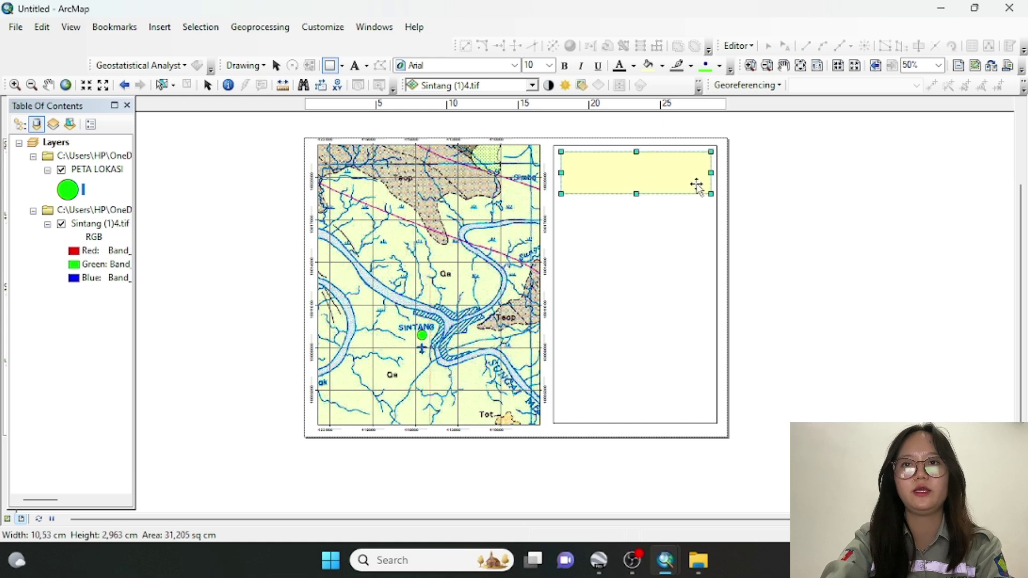
double_click(696, 185)
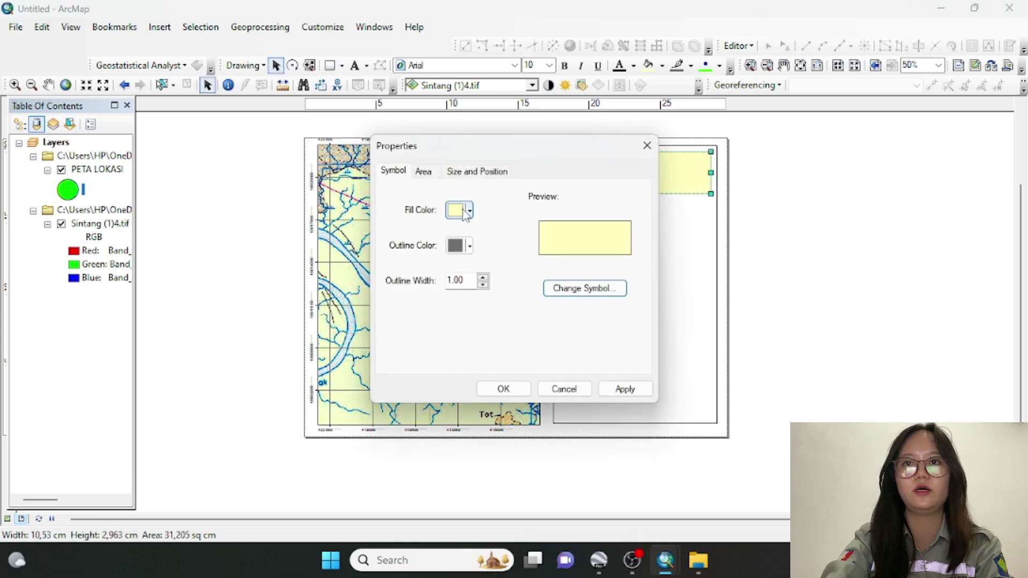
left_click(470, 210)
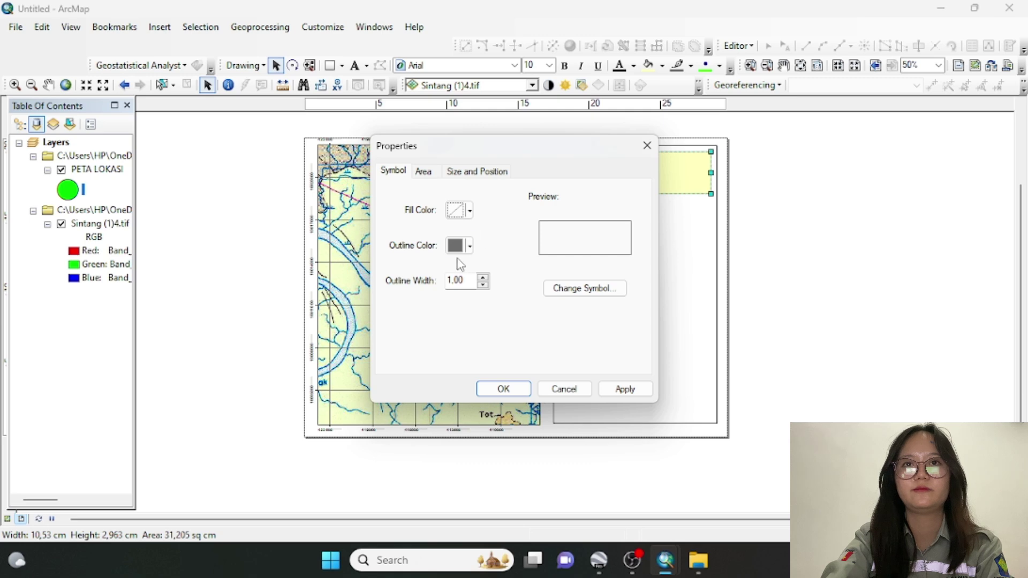
left_click(458, 245)
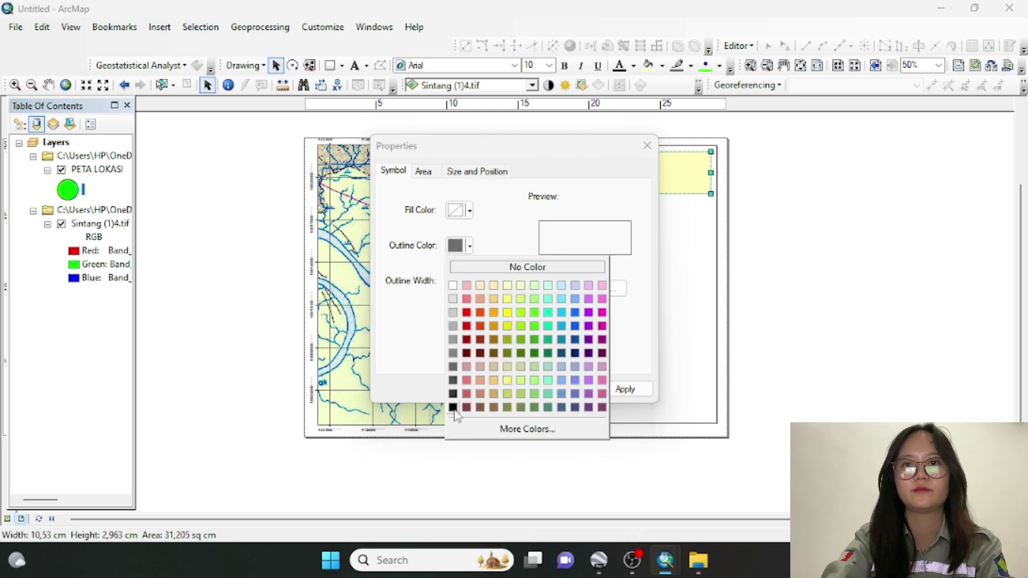
left_click(453, 407)
left_click(504, 390)
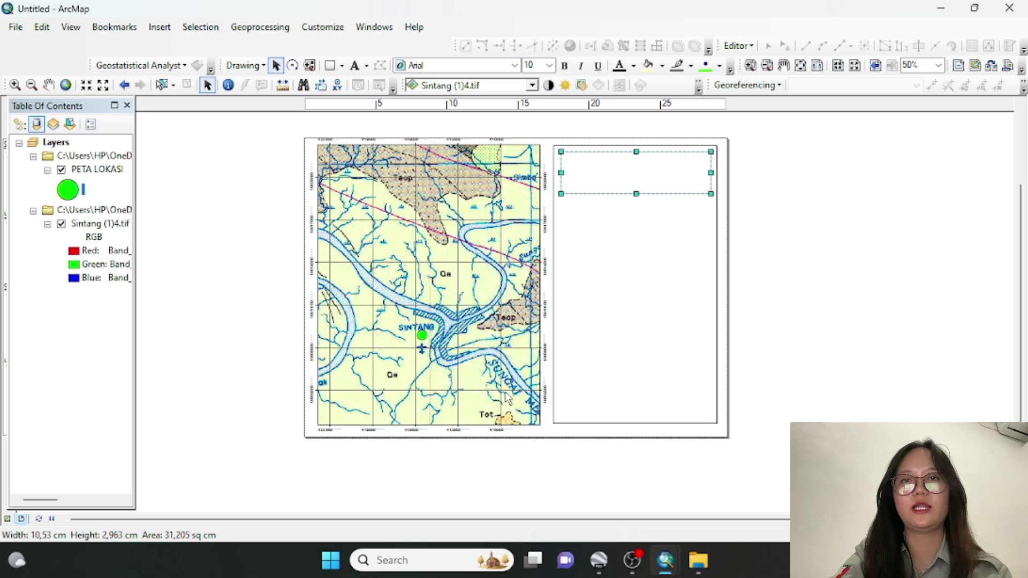
left_click(871, 255)
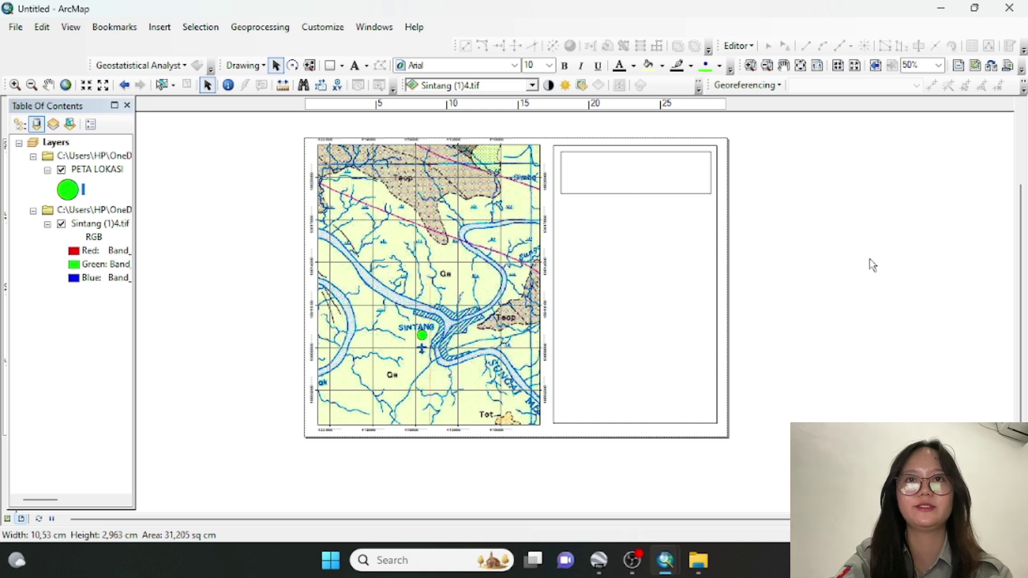
Place a new text element inside the title box and open its properties
left_click(356, 66)
left_click(632, 162)
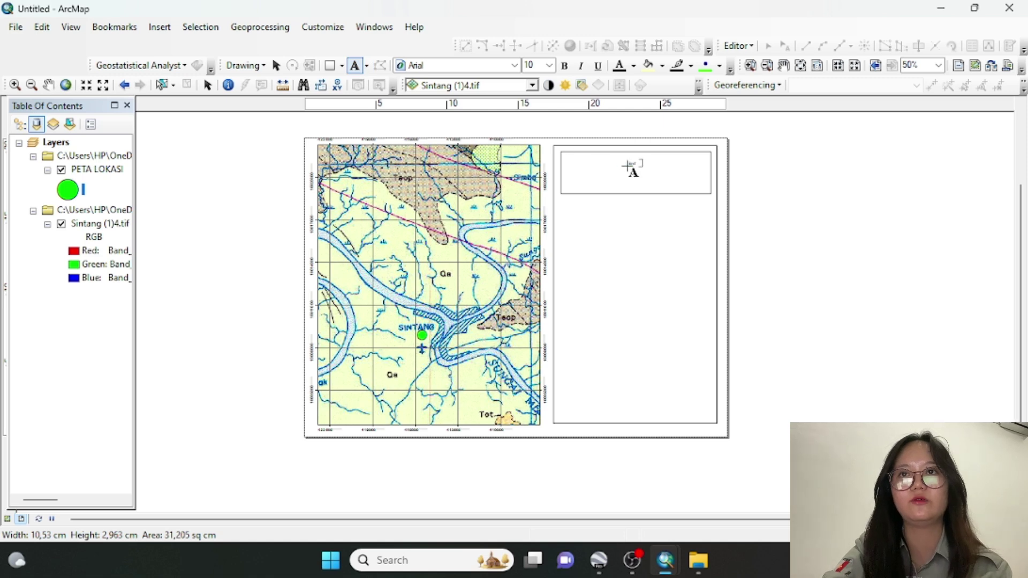
left_click(774, 187)
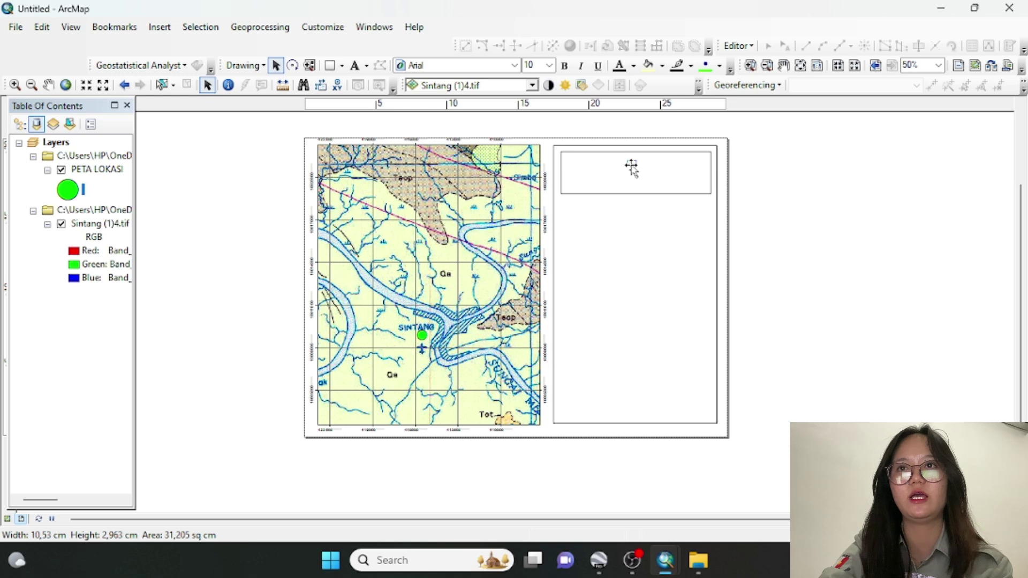
double_click(631, 166)
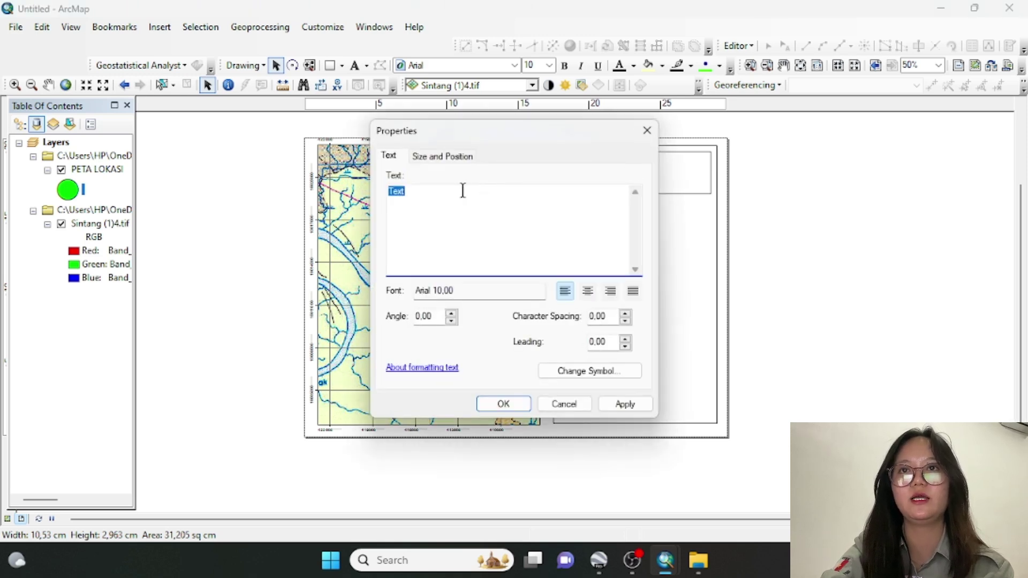
Enter PETA GEOLOGI REGIONAL / WILAYAH SINTANG / PROVINSI KALIMANTAN BARAT, centre-aligned
type("PETA ")
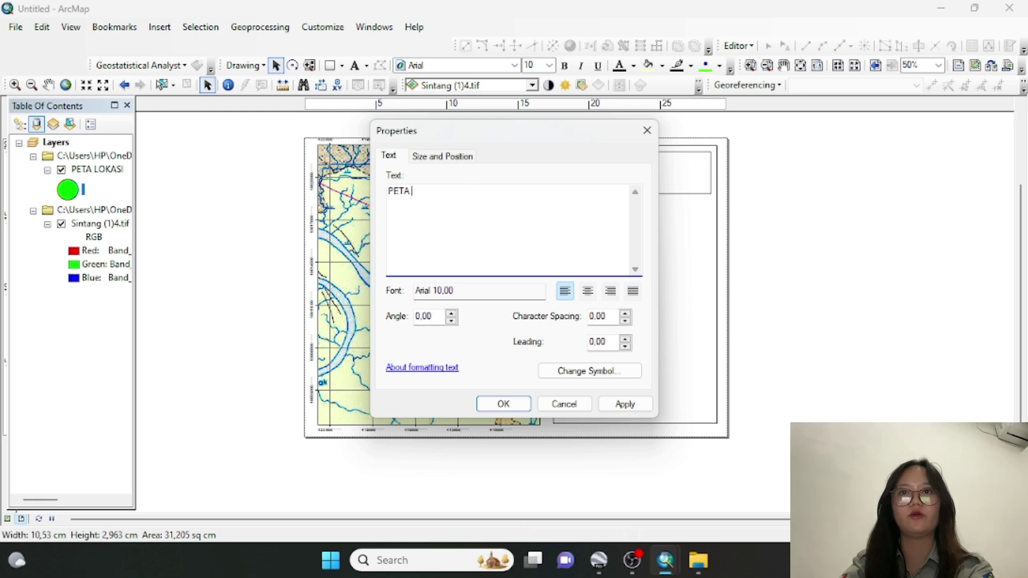
type("GEOLOGI")
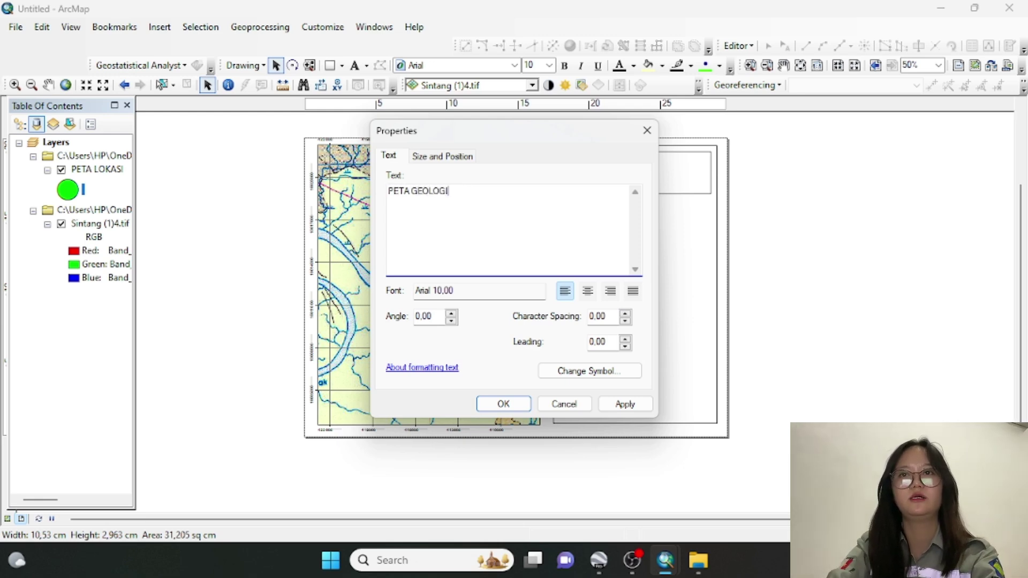
type(" RE")
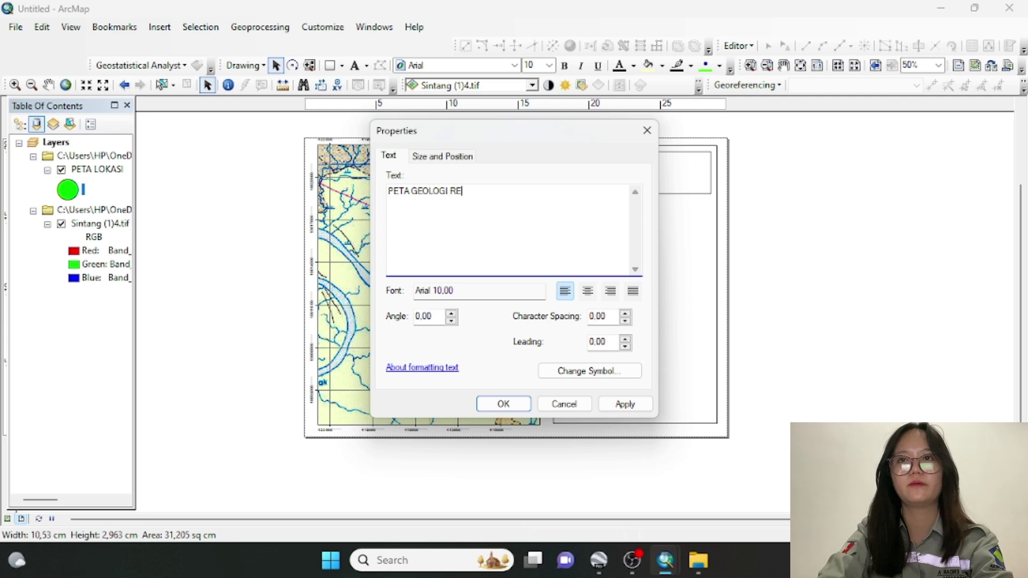
type("GIONAL")
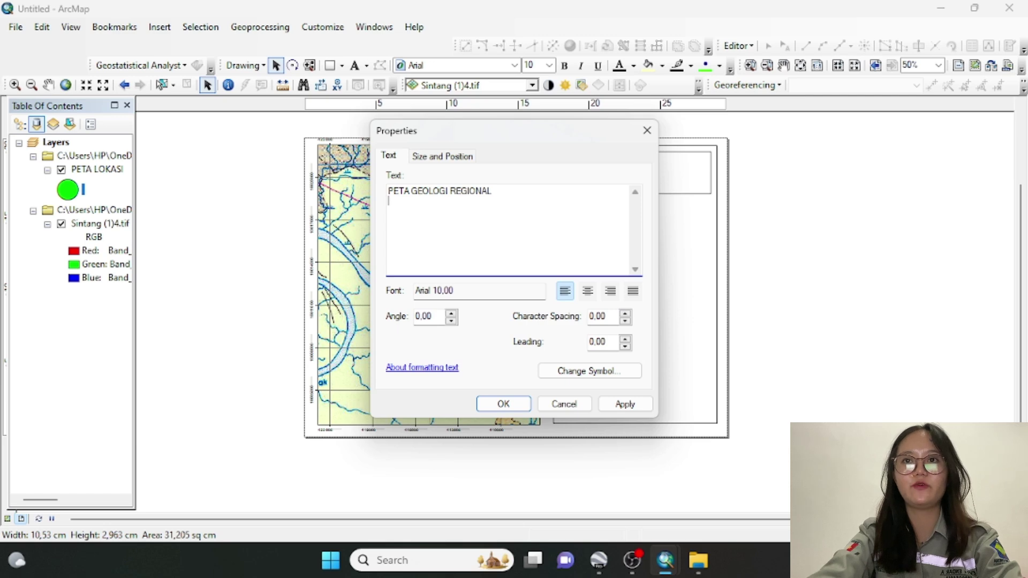
type("WILAYAH SINTANG")
key("Return")
type("PROVINSI KALIMANTAN V")
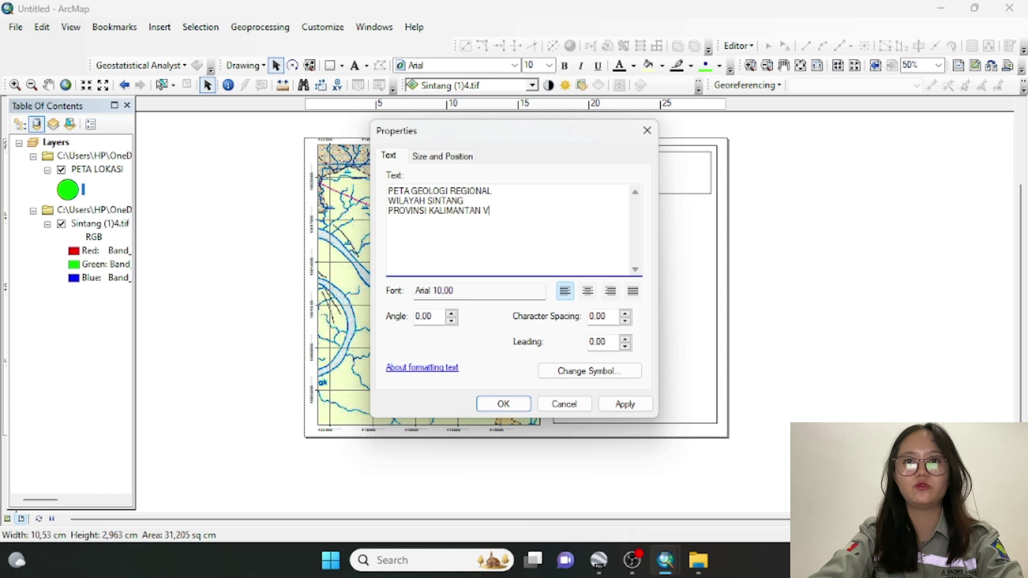
key("BackSpace")
type("BARAT")
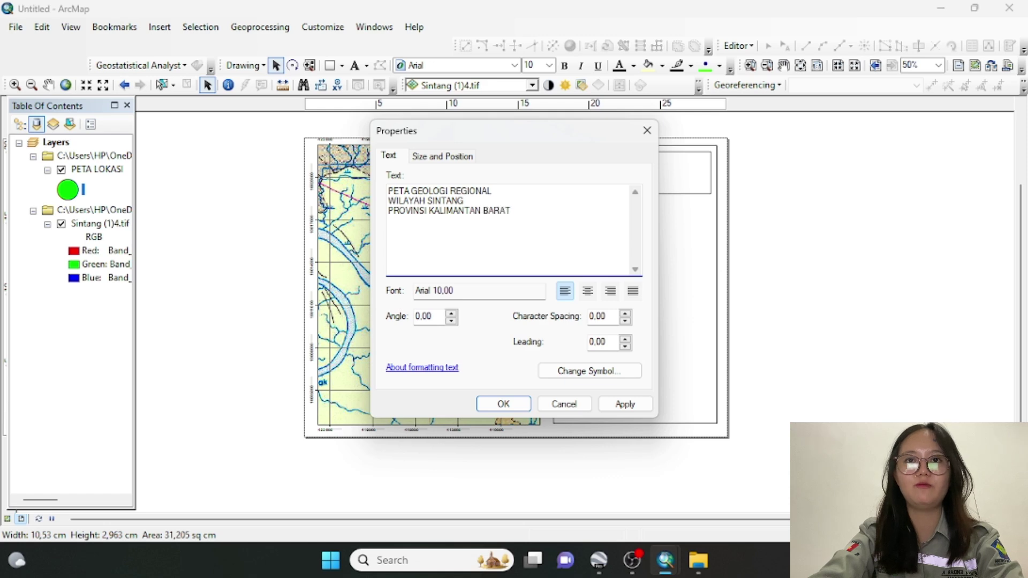
left_click(590, 293)
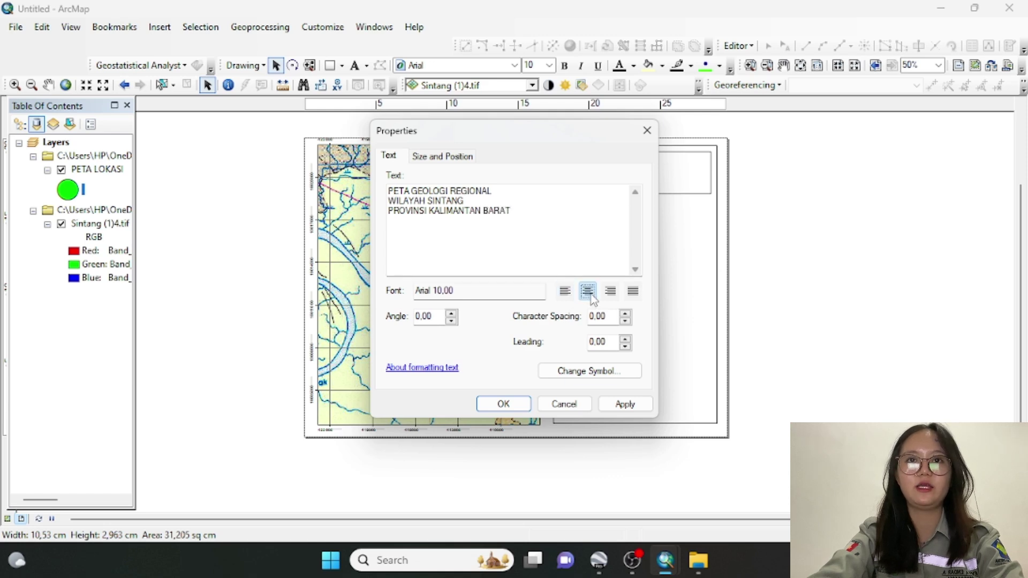
Format the title as bold Times New Roman 14, centred, and apply it to the layout
left_click(609, 374)
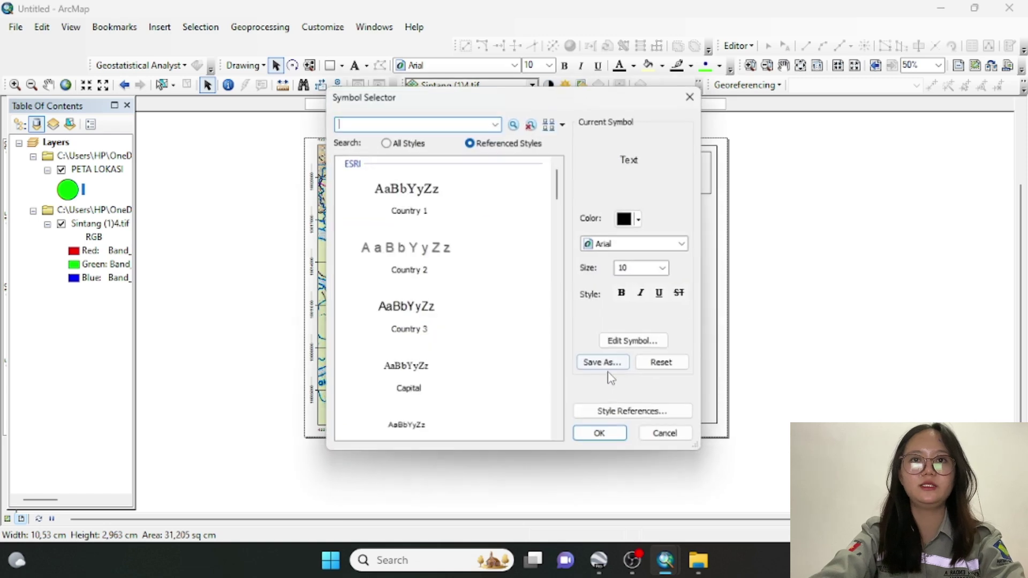
left_click(620, 244)
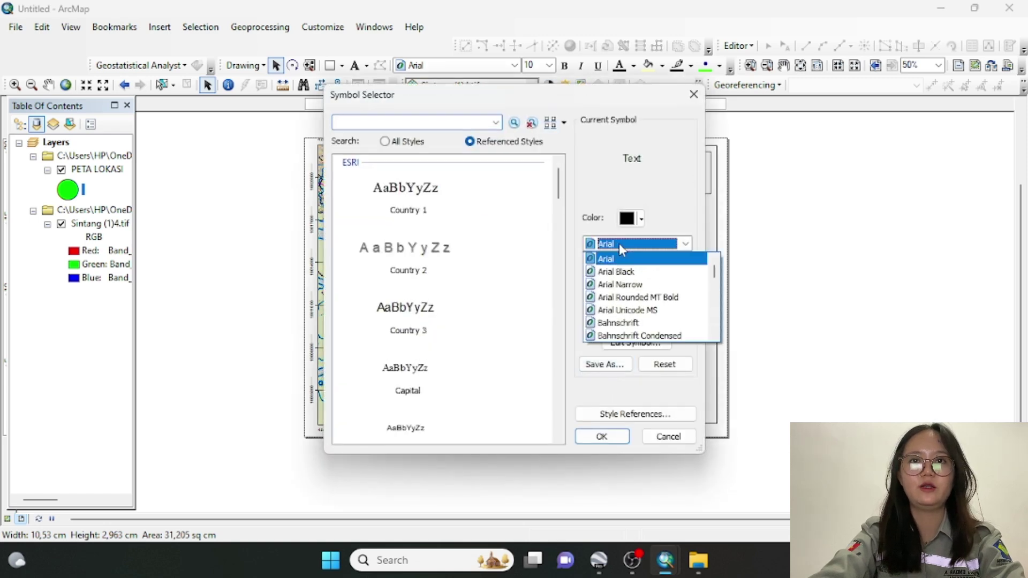
type("times")
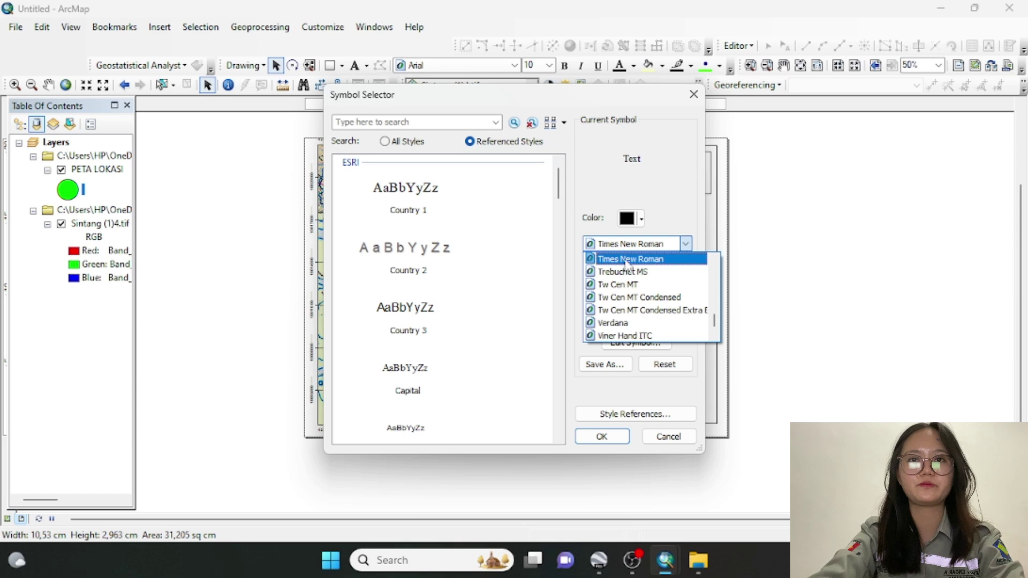
left_click(626, 271)
type("ta")
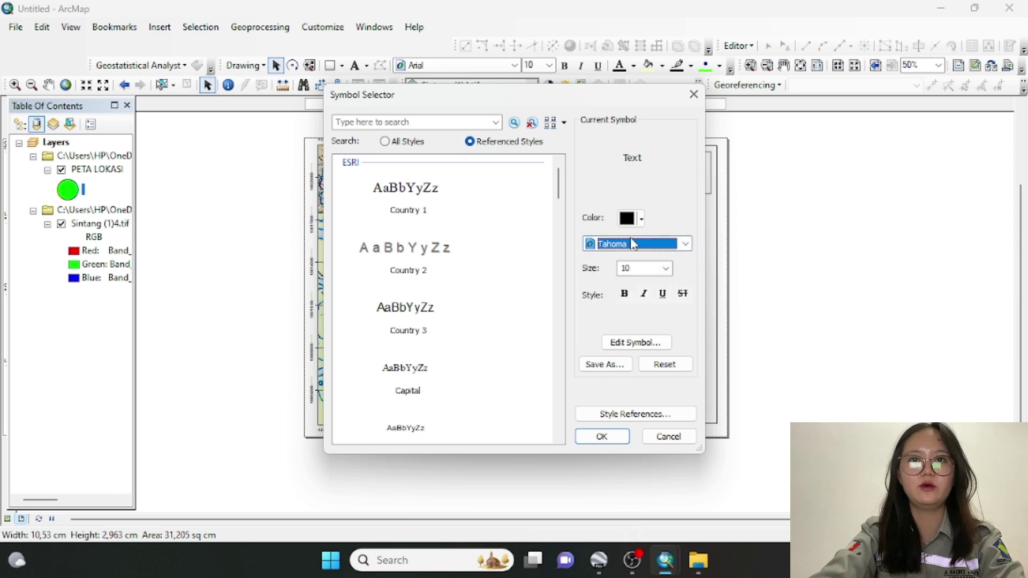
type("ti")
left_click(634, 245)
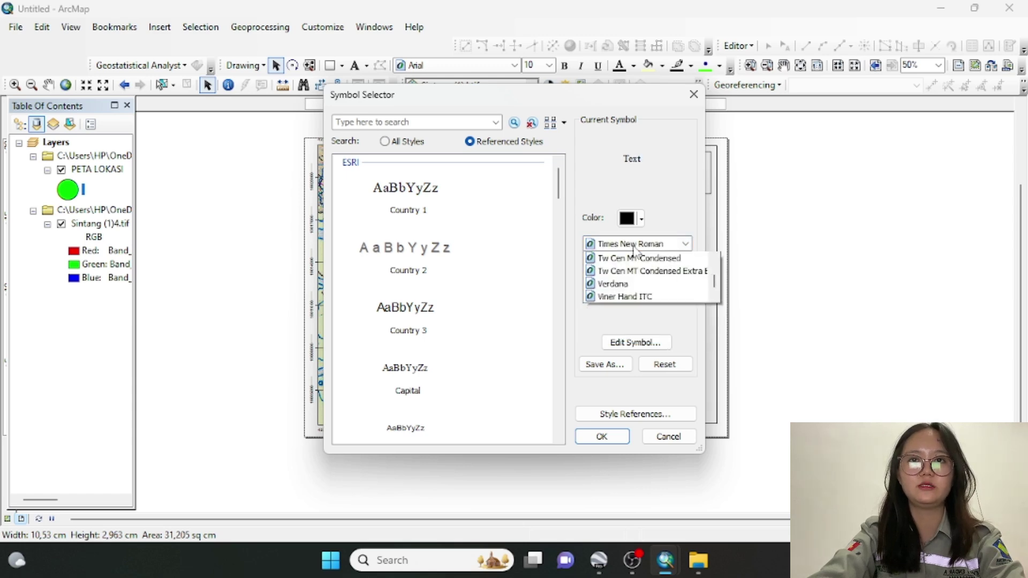
left_click(646, 260)
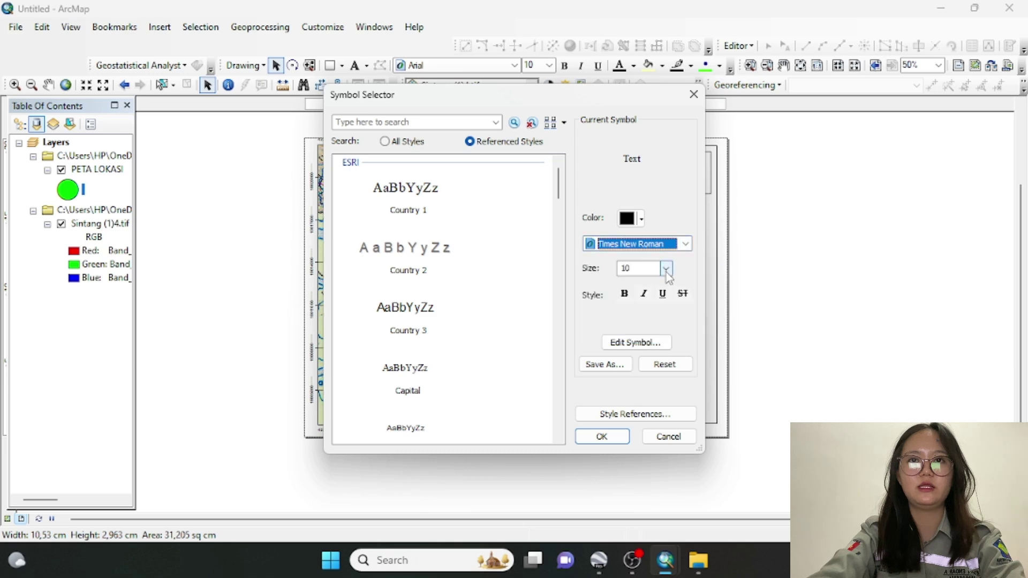
left_click(666, 269)
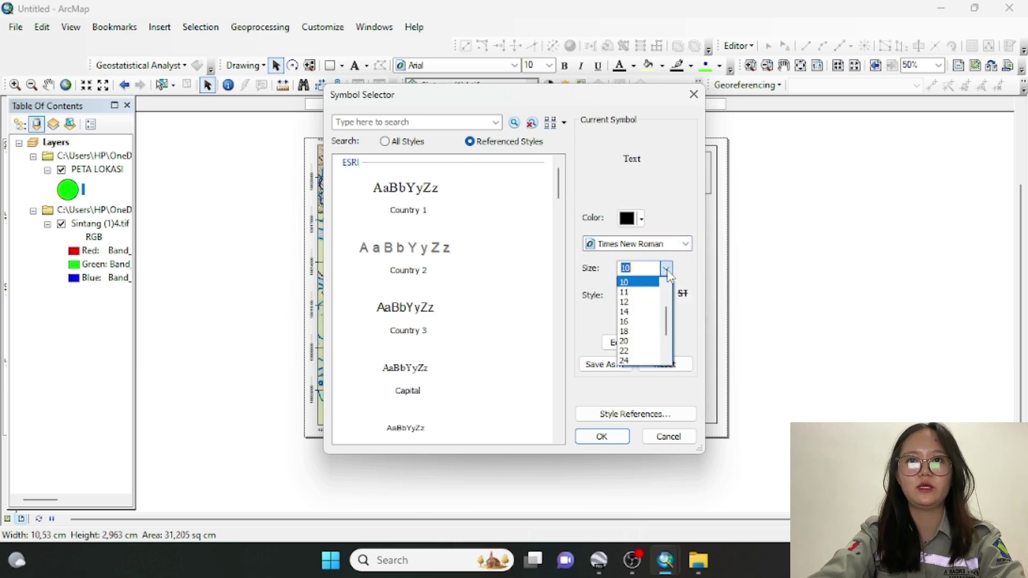
left_click(634, 313)
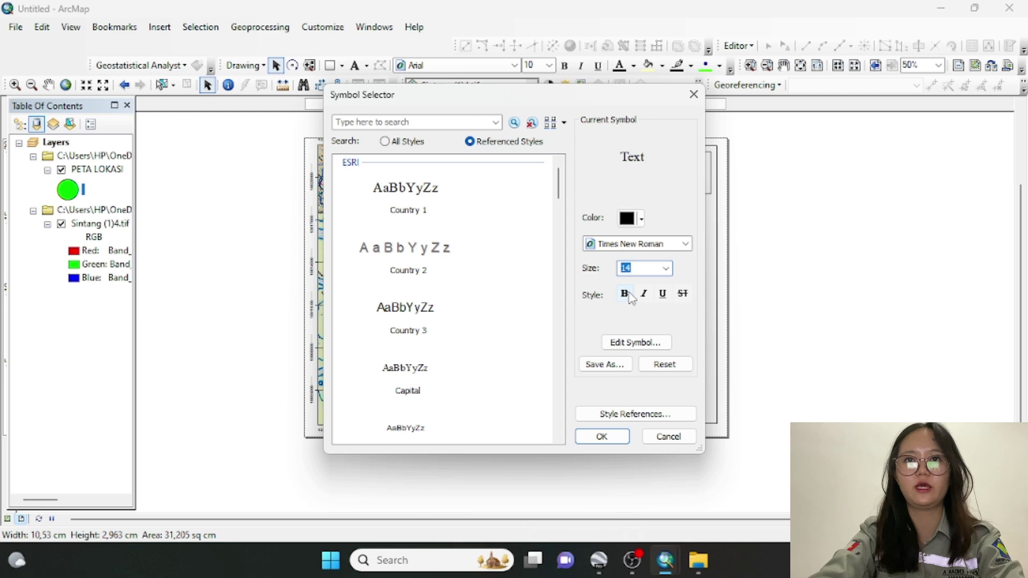
left_click(625, 293)
left_click(602, 436)
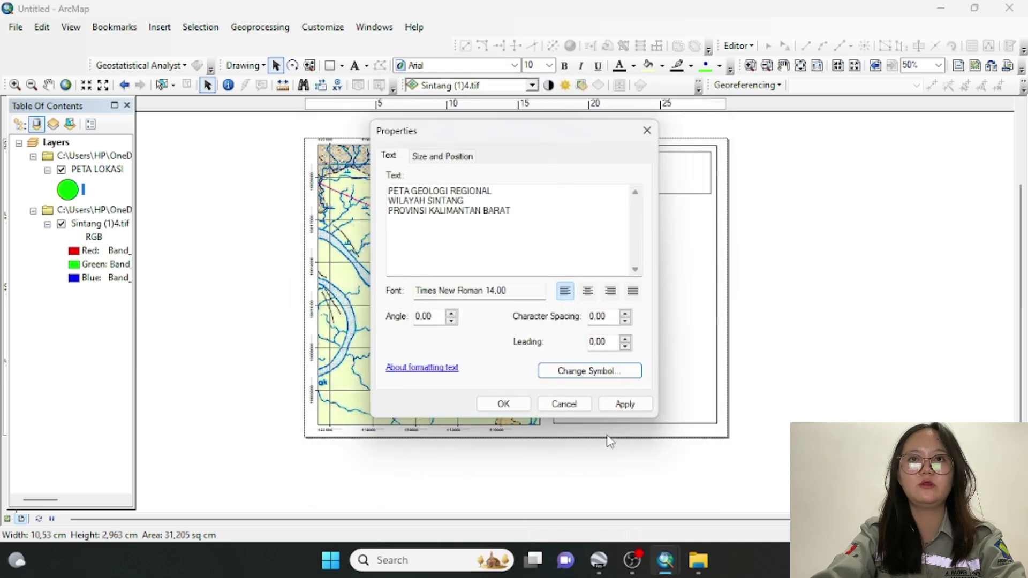
left_click(587, 291)
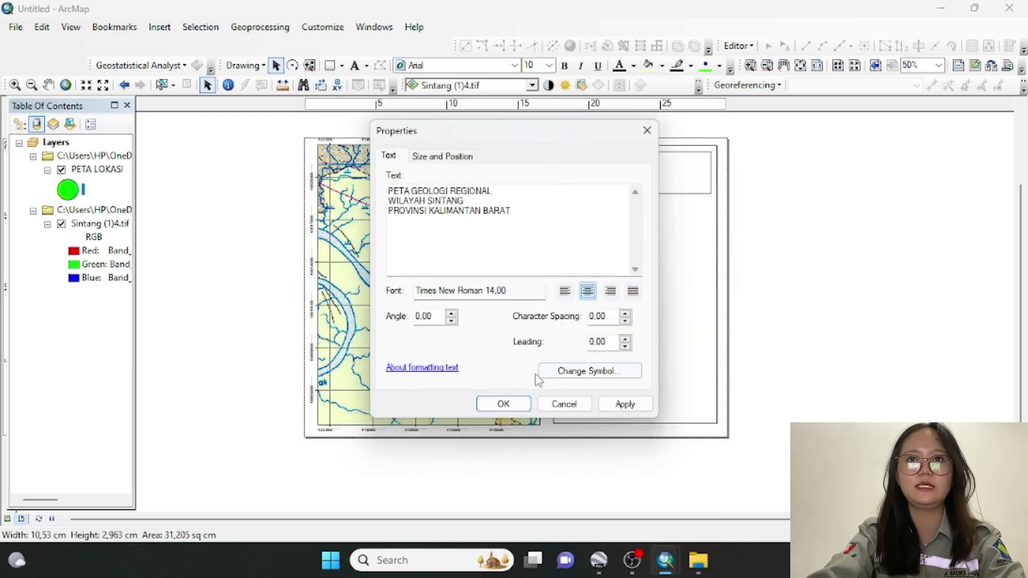
left_click(504, 405)
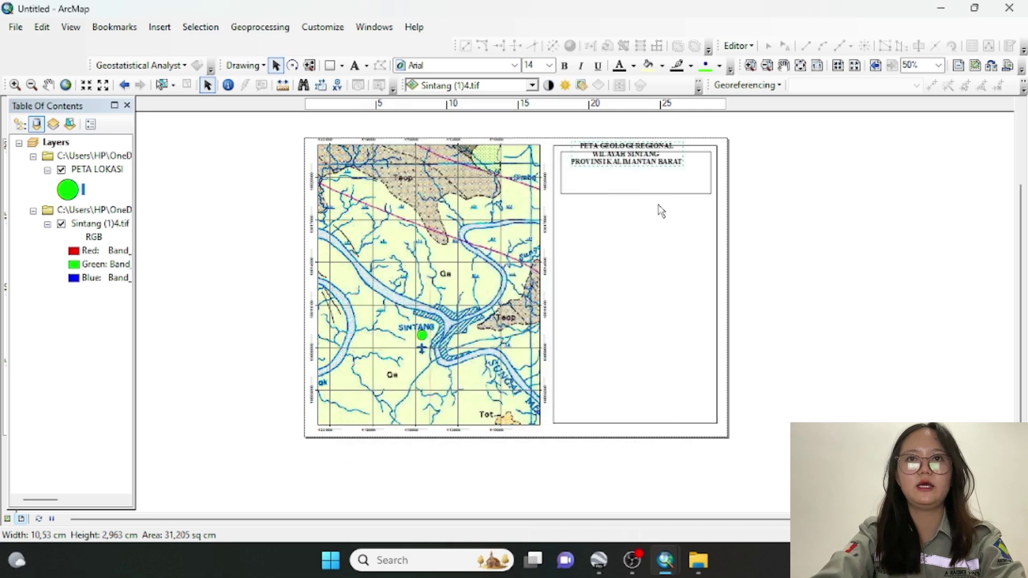
Drag the title text down into its box and raise the box's bottom edge to wrap it
left_click(644, 156)
left_click(644, 157)
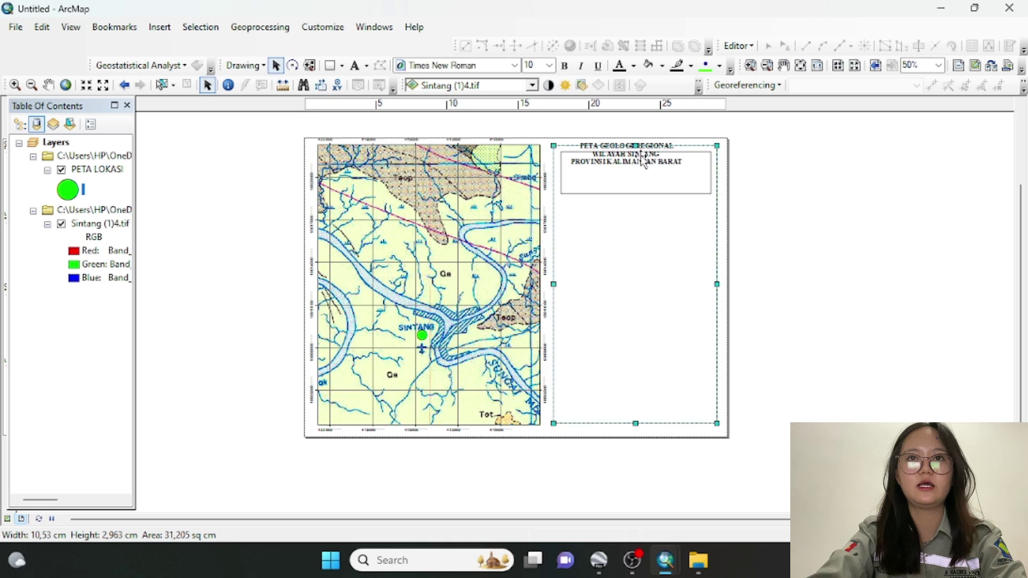
left_click_drag(645, 156, 650, 174)
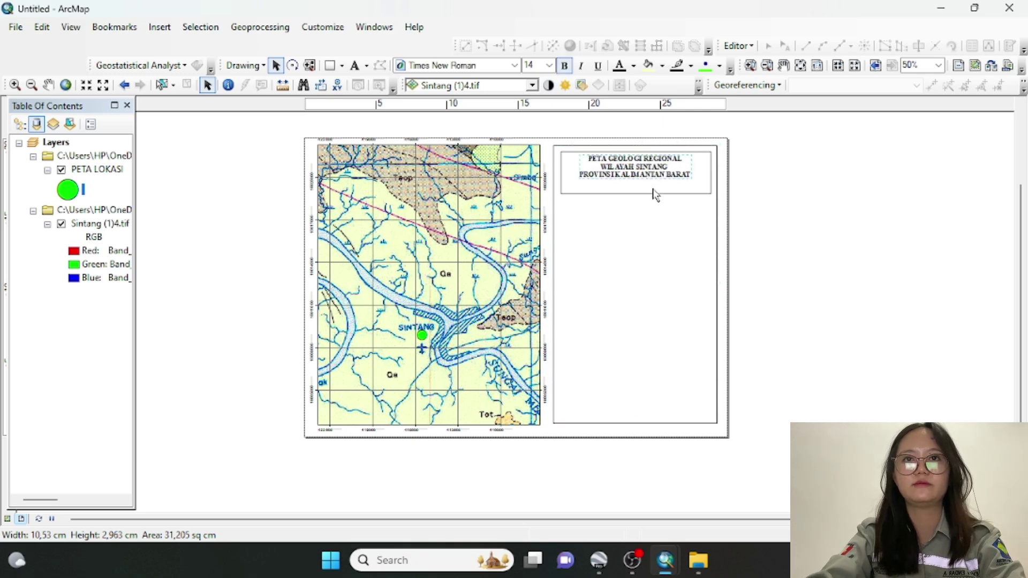
left_click(655, 191)
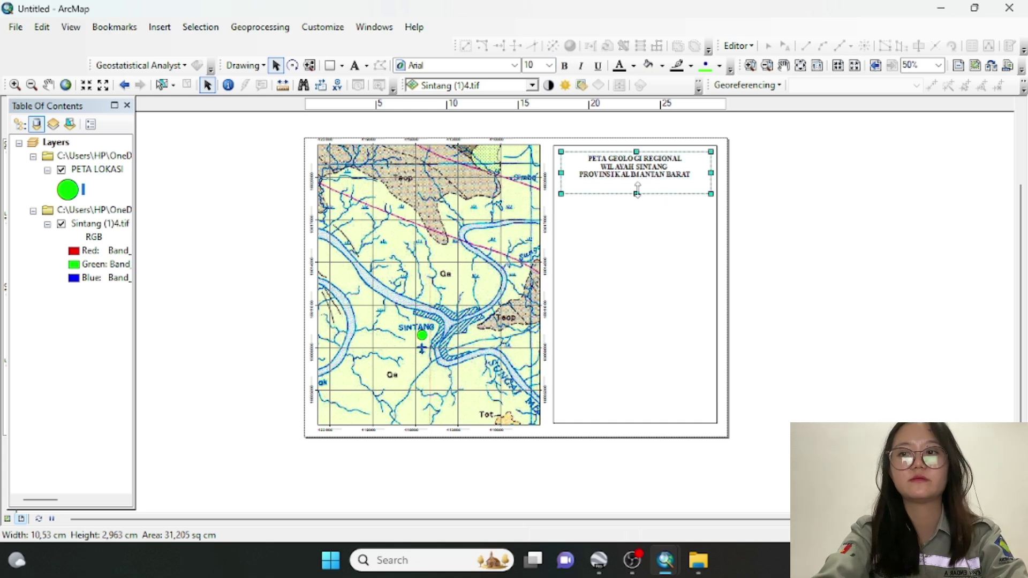
left_click_drag(638, 185, 637, 184)
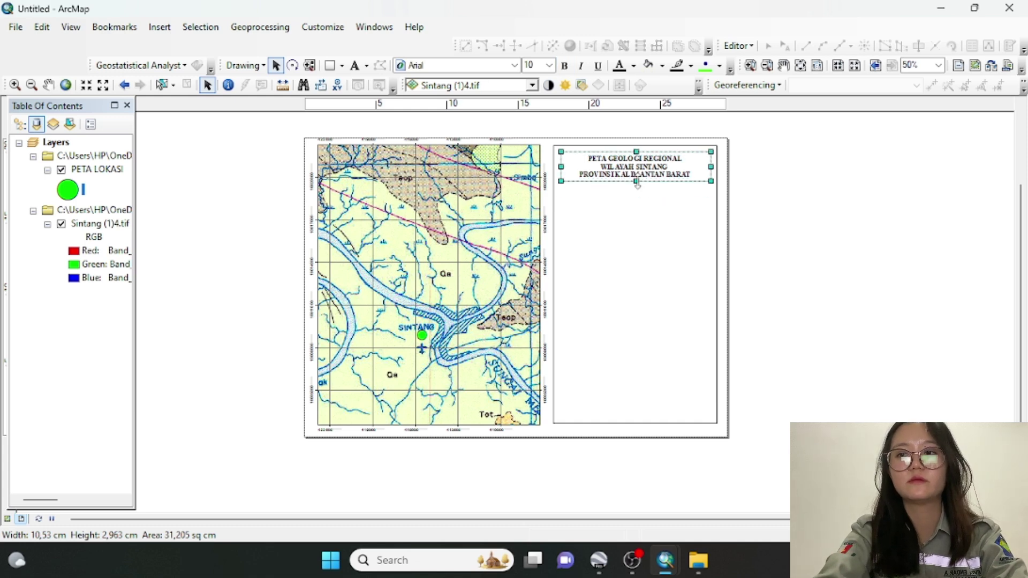
left_click(645, 201)
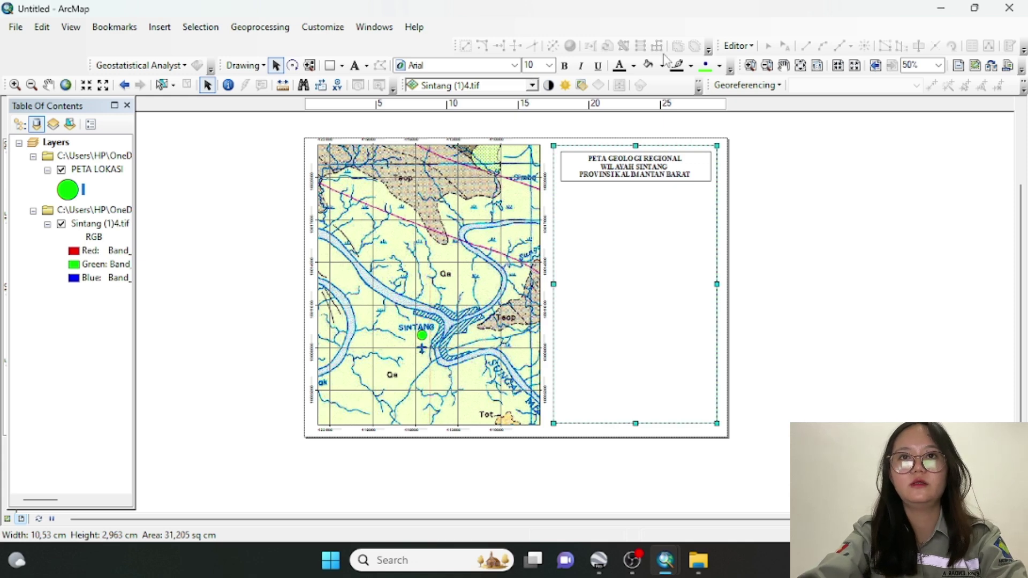
left_click(332, 65)
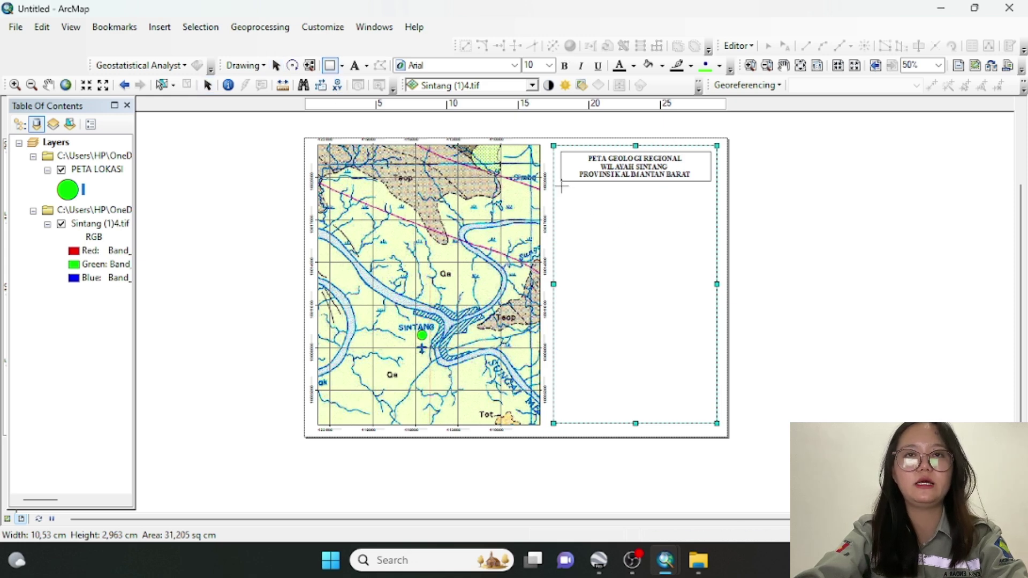
Draw a pale yellow 10,266 × 2,328 cm rectangle directly beneath the title box in the side panel
left_click_drag(562, 186, 709, 222)
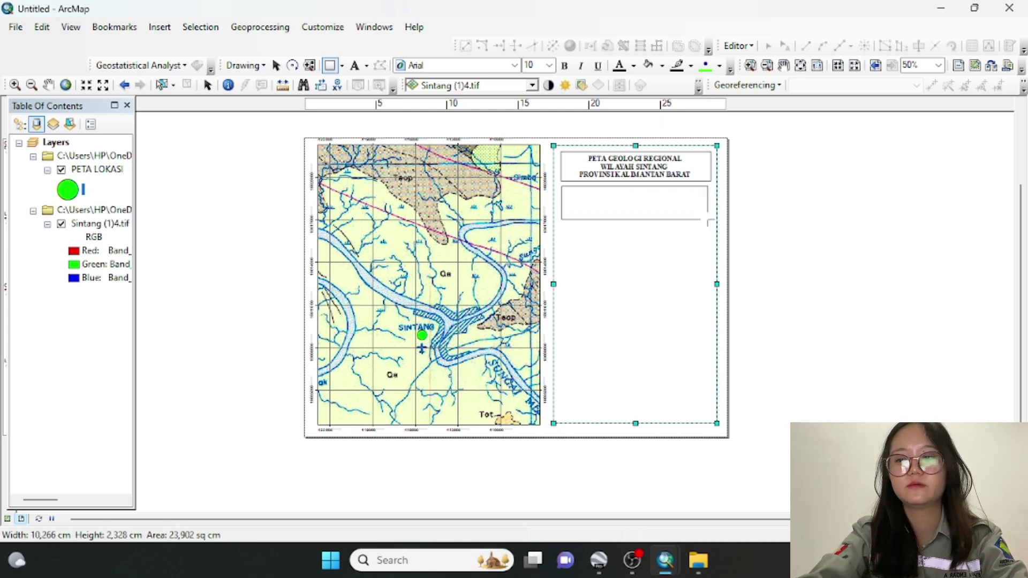
left_click_drag(708, 221, 708, 219)
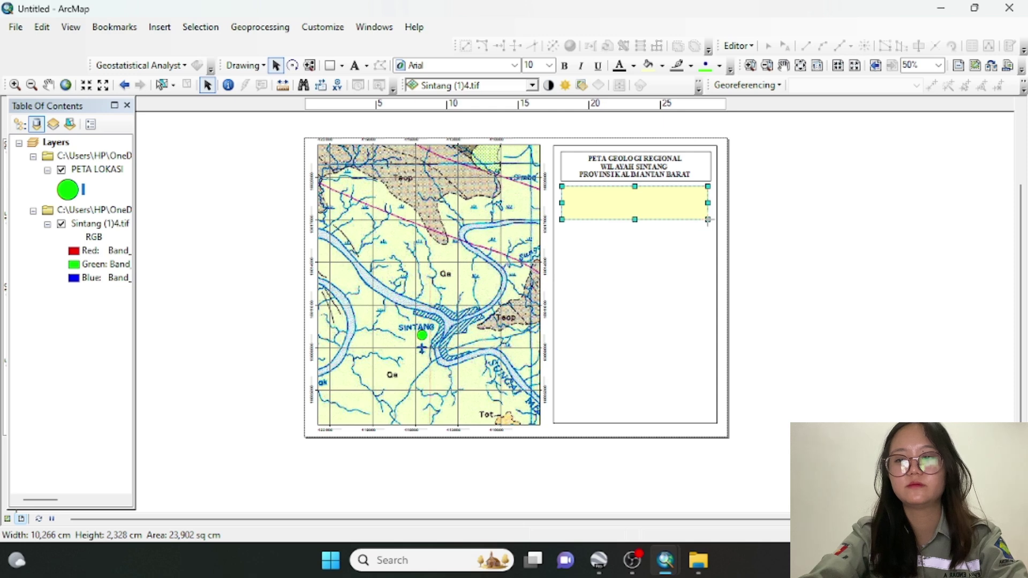
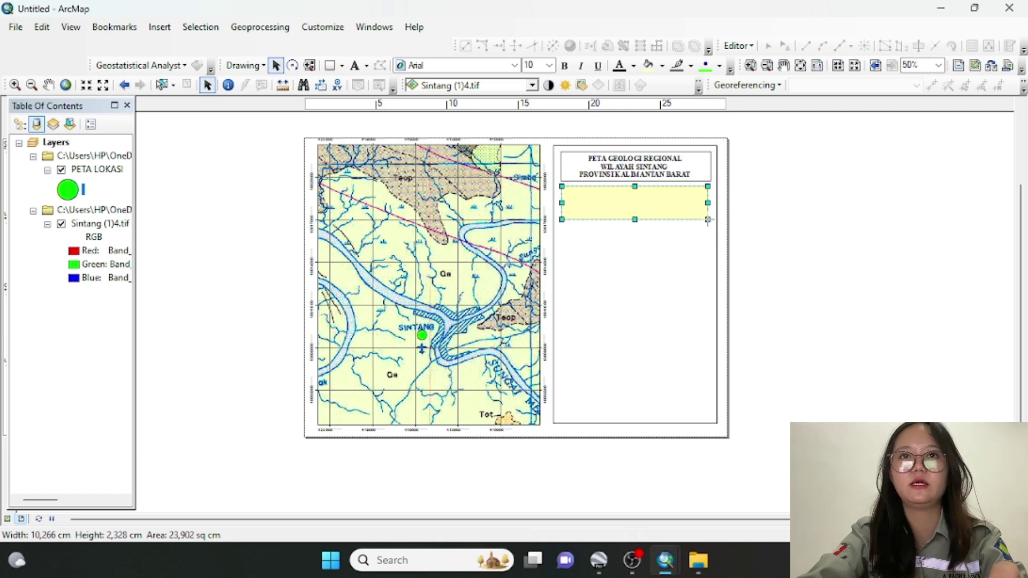
Stretch the box under the title downward and give it no fill with a black outline
left_click_drag(635, 220, 637, 235)
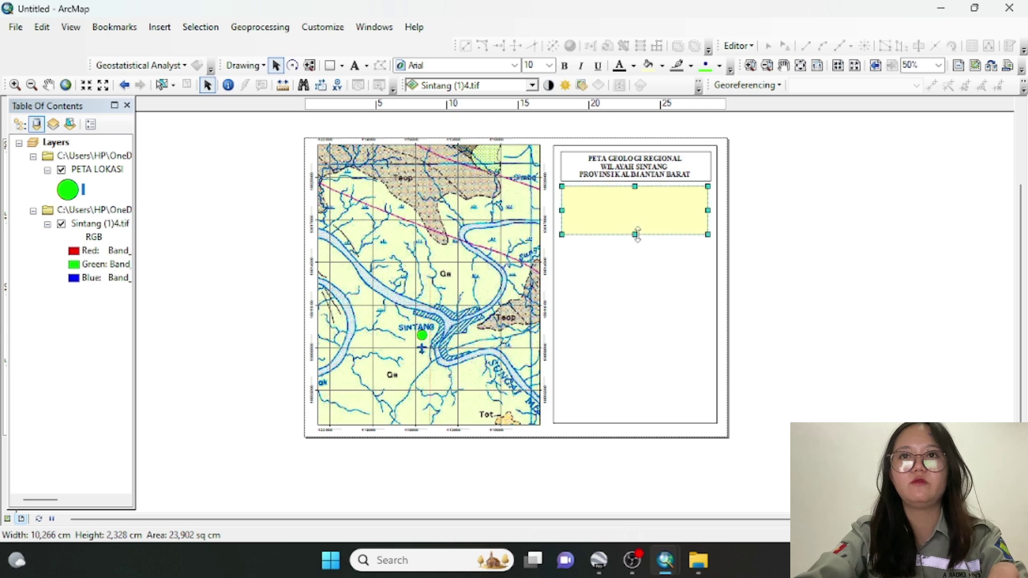
double_click(632, 221)
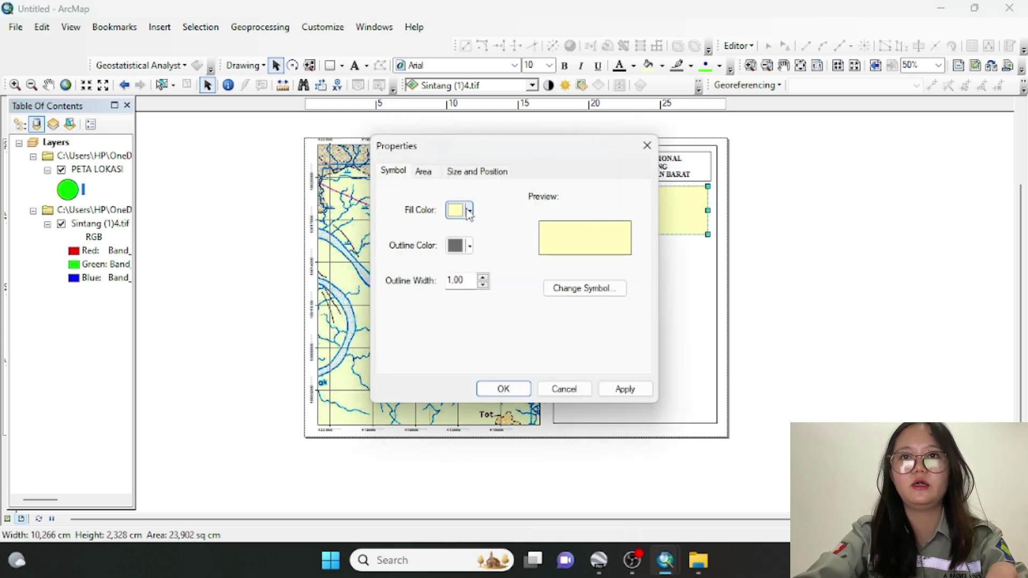
left_click(469, 211)
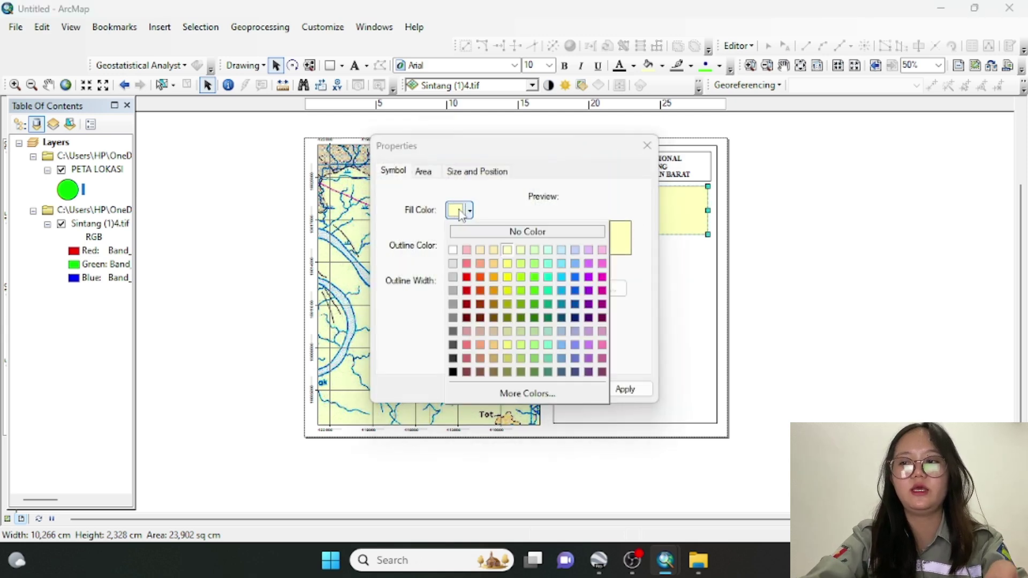
left_click(453, 250)
left_click(456, 251)
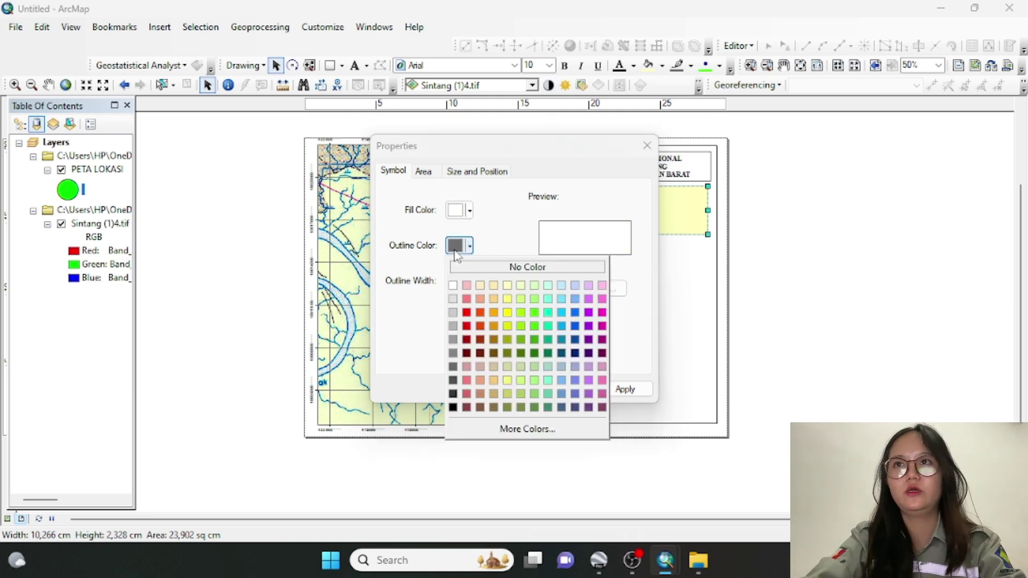
left_click(454, 409)
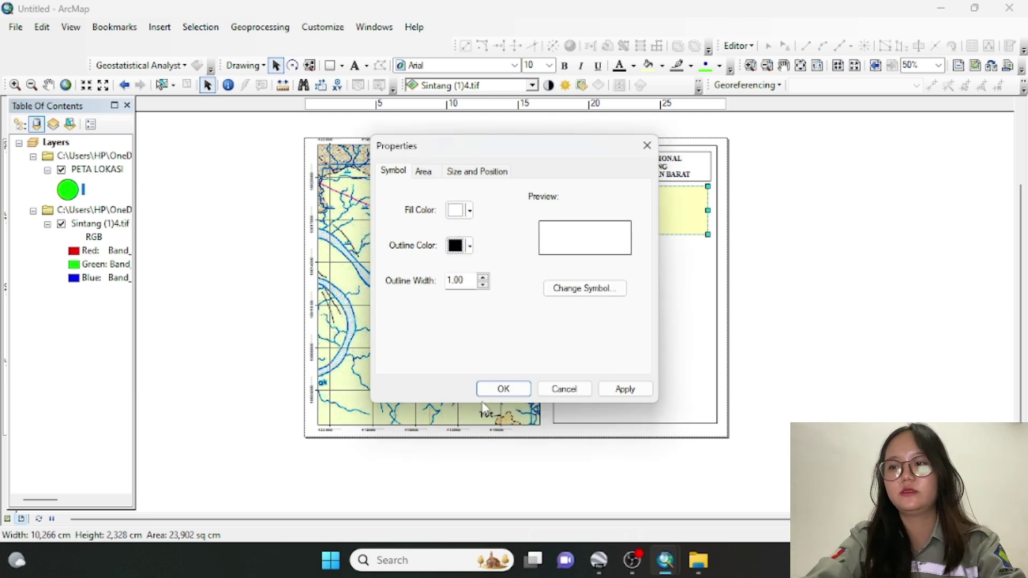
left_click(502, 389)
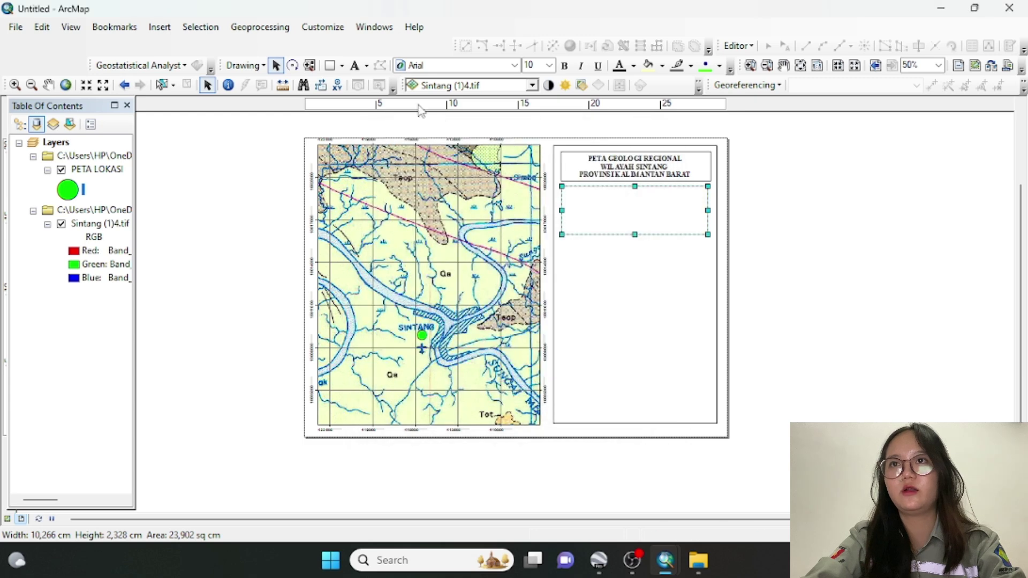
Insert an ESRI North 8 north arrow, move it into the outlined box, and view at 100%
left_click(159, 27)
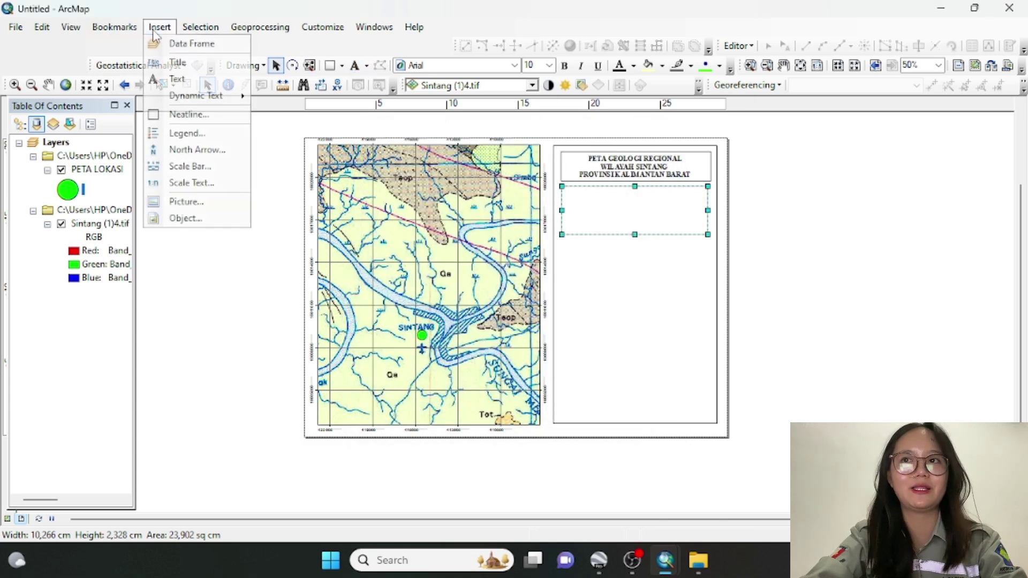
left_click(188, 150)
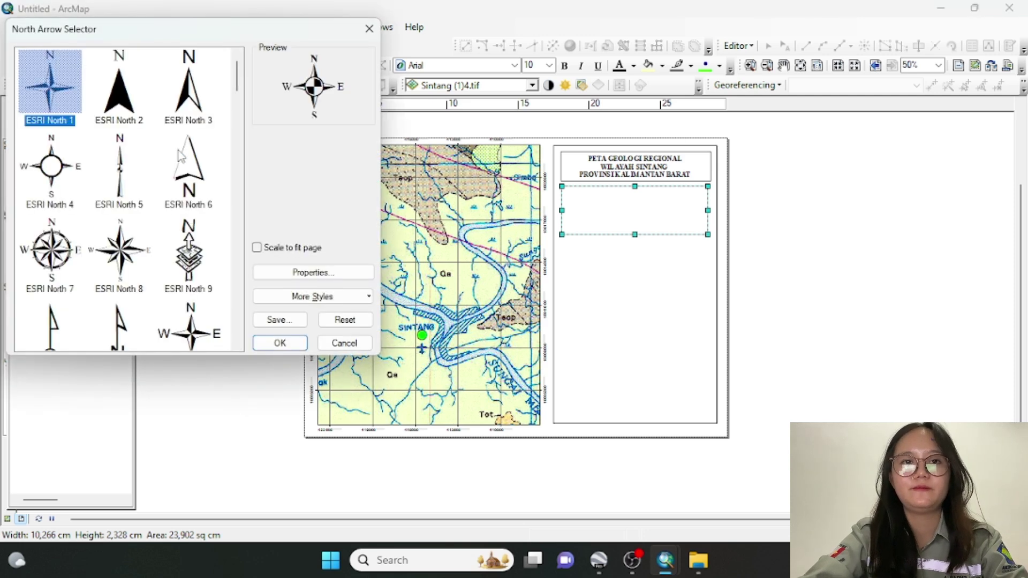
left_click(132, 252)
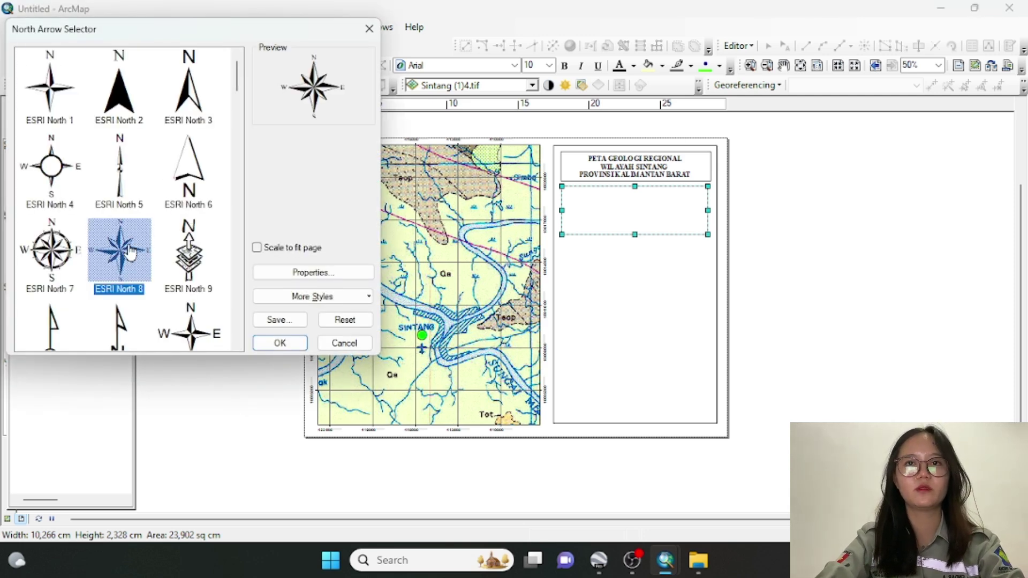
left_click(270, 342)
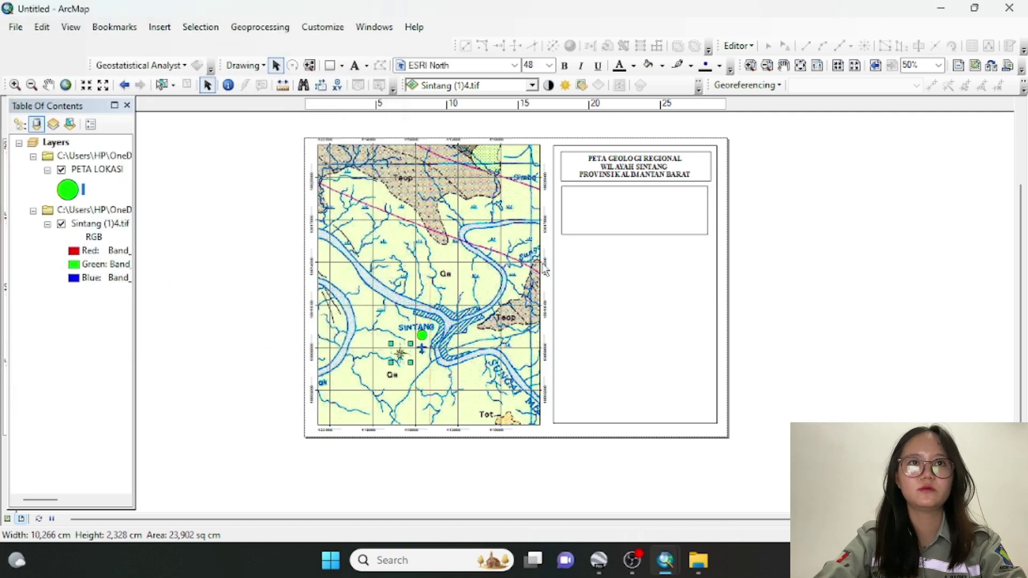
left_click_drag(398, 358, 631, 202)
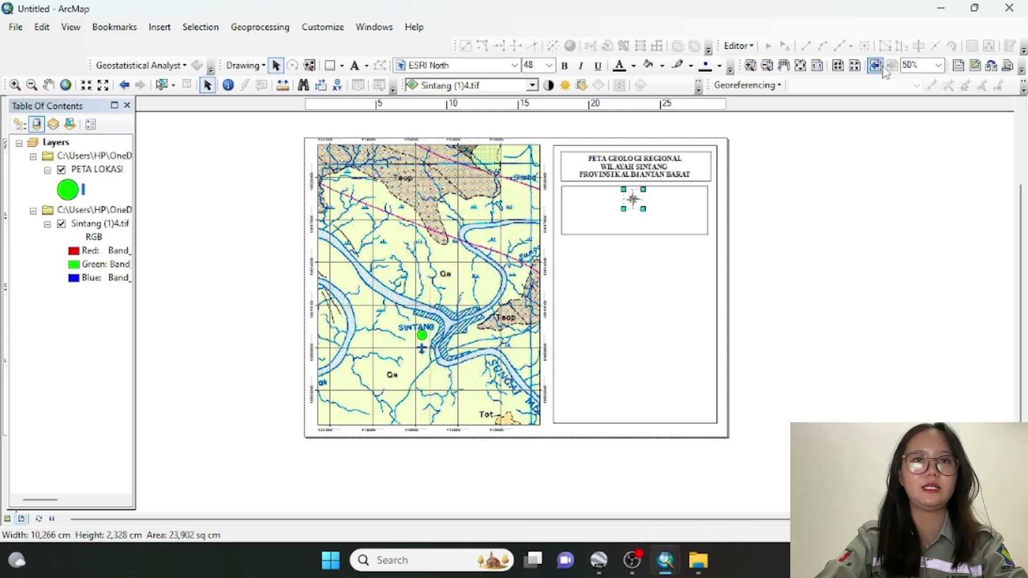
left_click(939, 64)
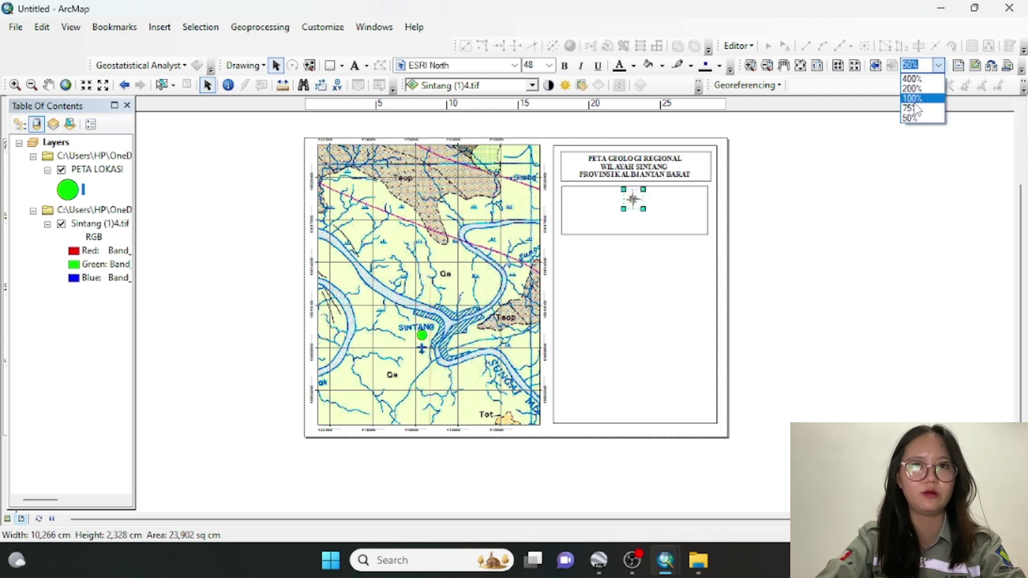
left_click(914, 101)
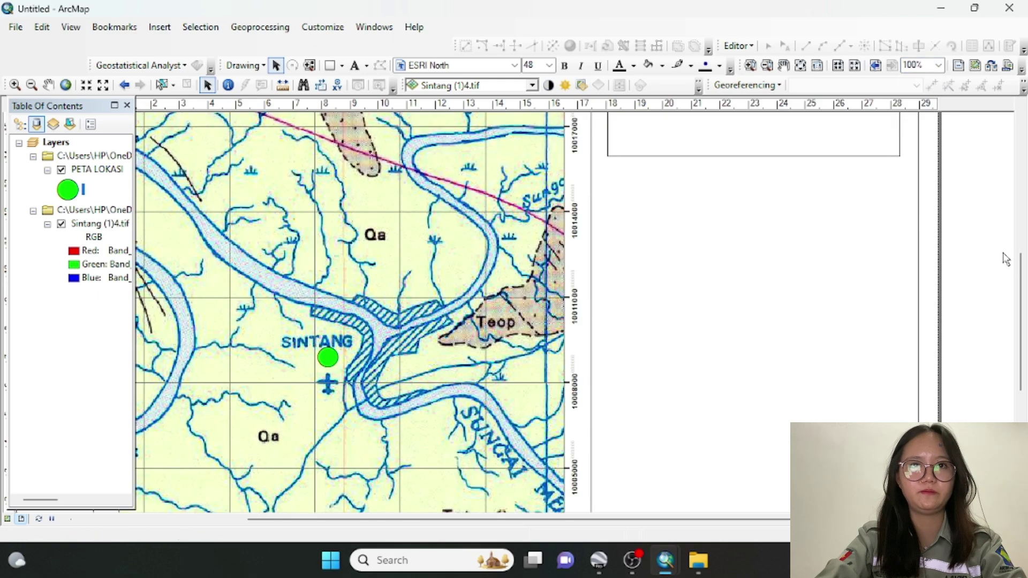
left_click_drag(1022, 281, 1025, 213)
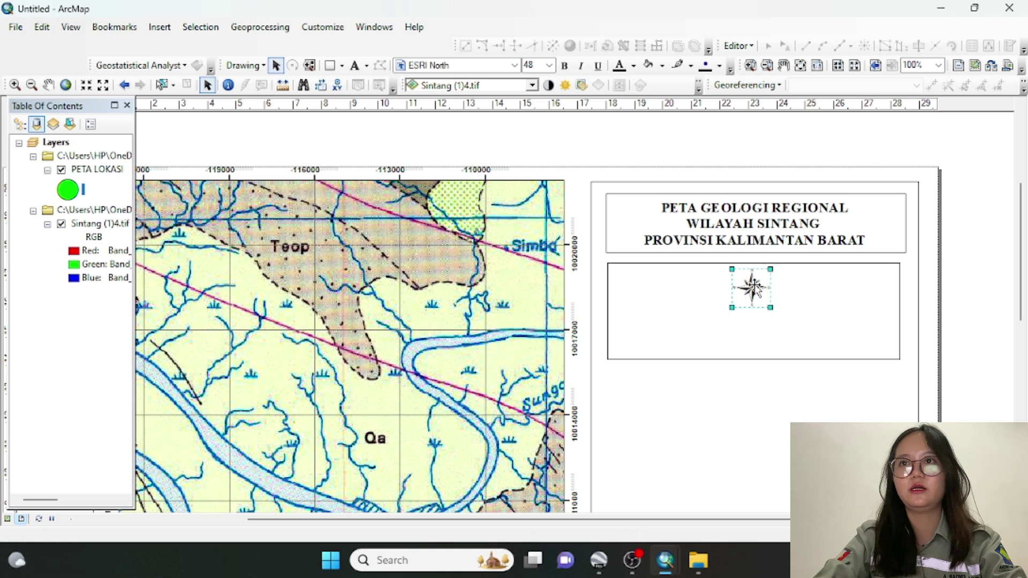
left_click(783, 291)
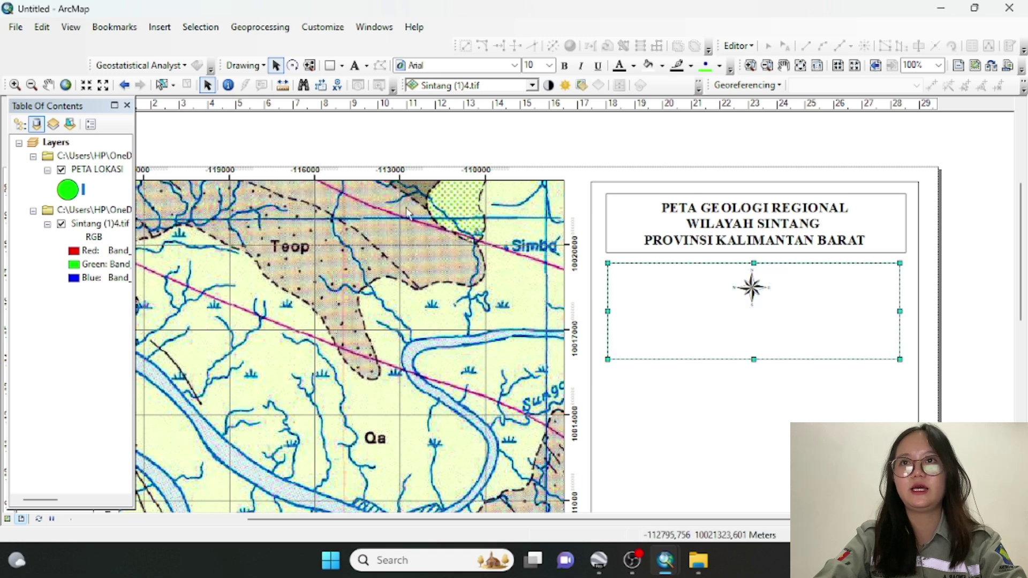
left_click(158, 28)
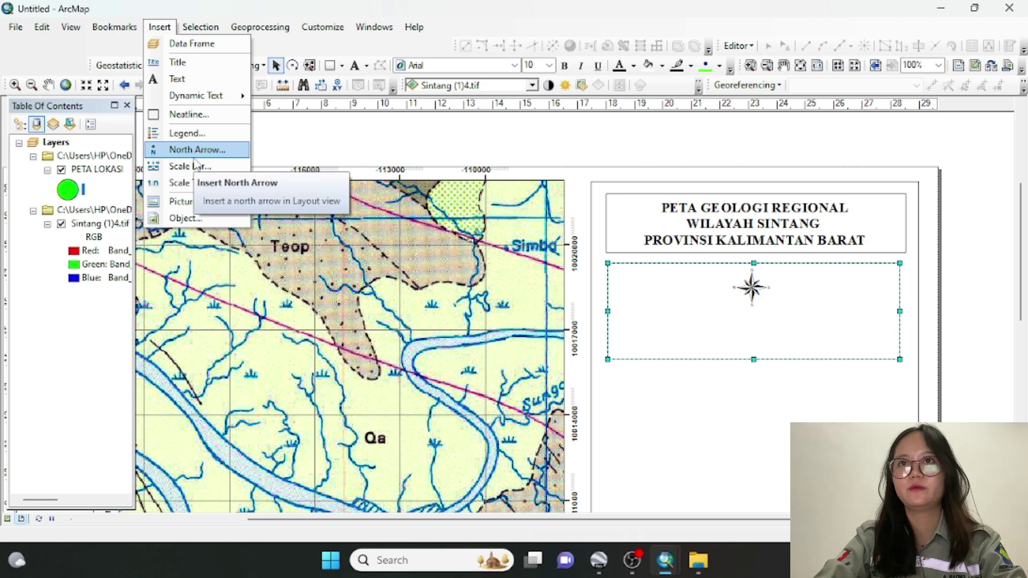
Place a new text label under the north arrow and enter SKALA
left_click(196, 184)
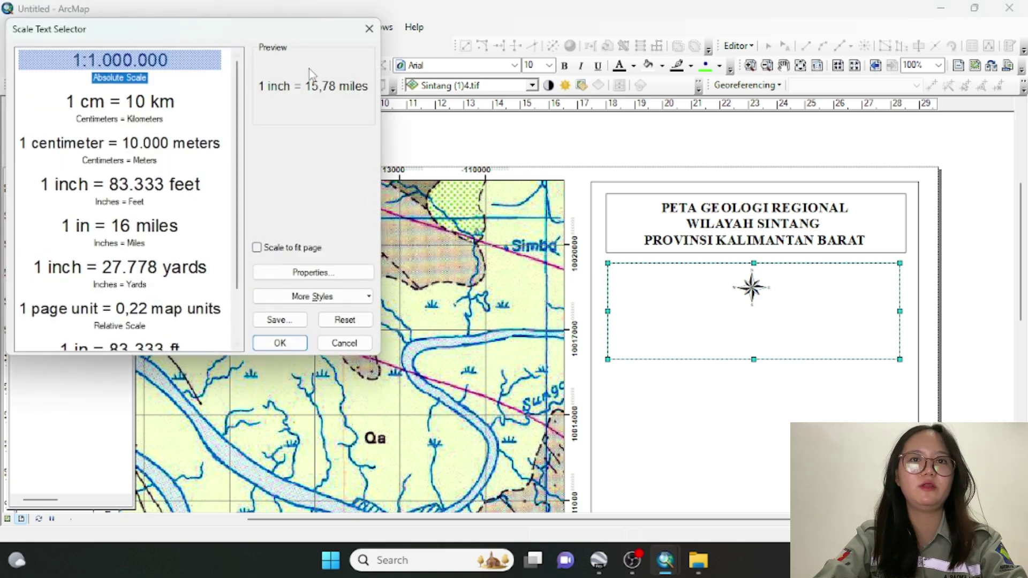
left_click(369, 28)
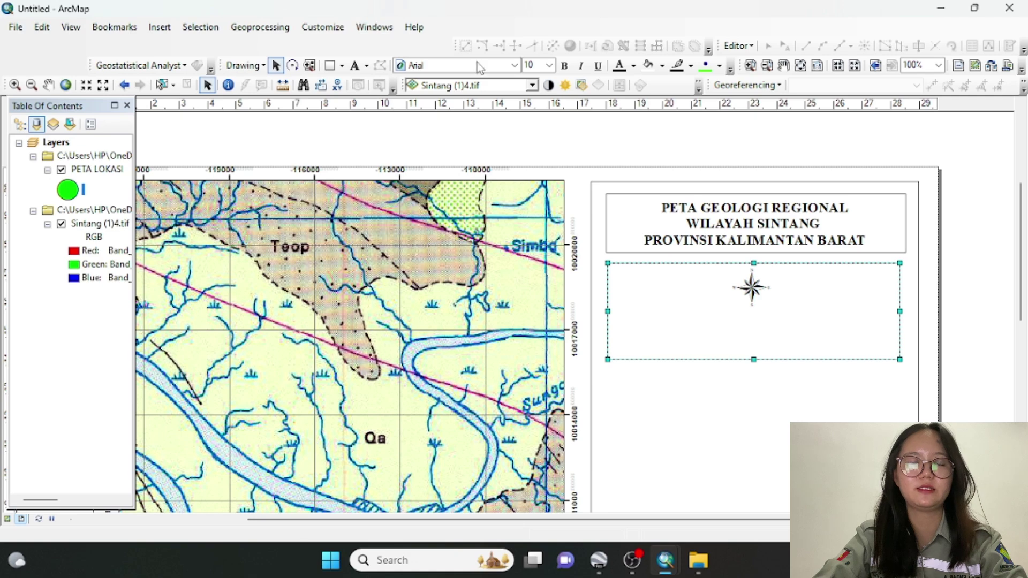
left_click(355, 66)
left_click(736, 321)
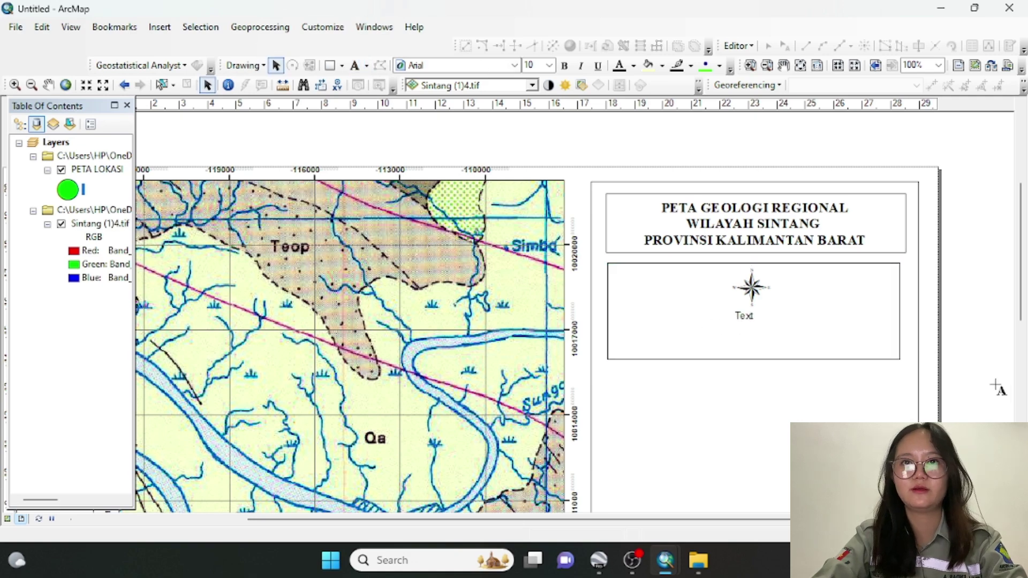
double_click(746, 317)
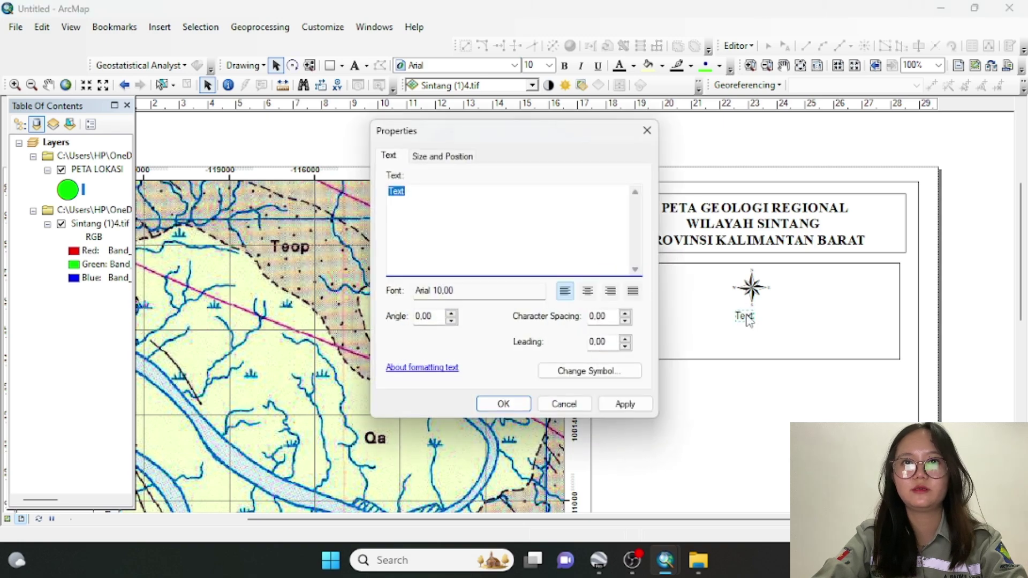
type("SKALA")
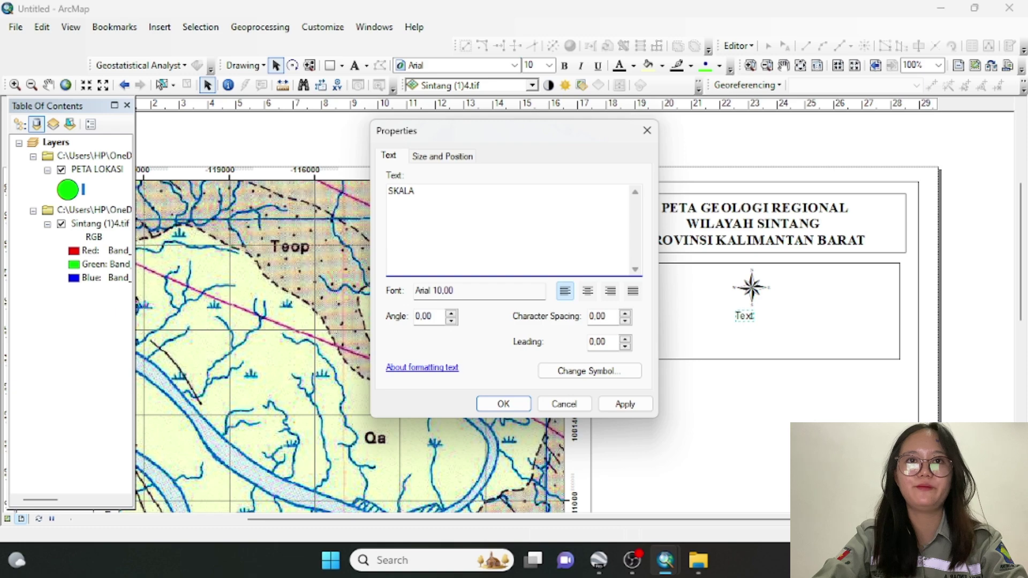
Set the SKALA label to bold Times New Roman and nudge it into place under the arrow
left_click(584, 372)
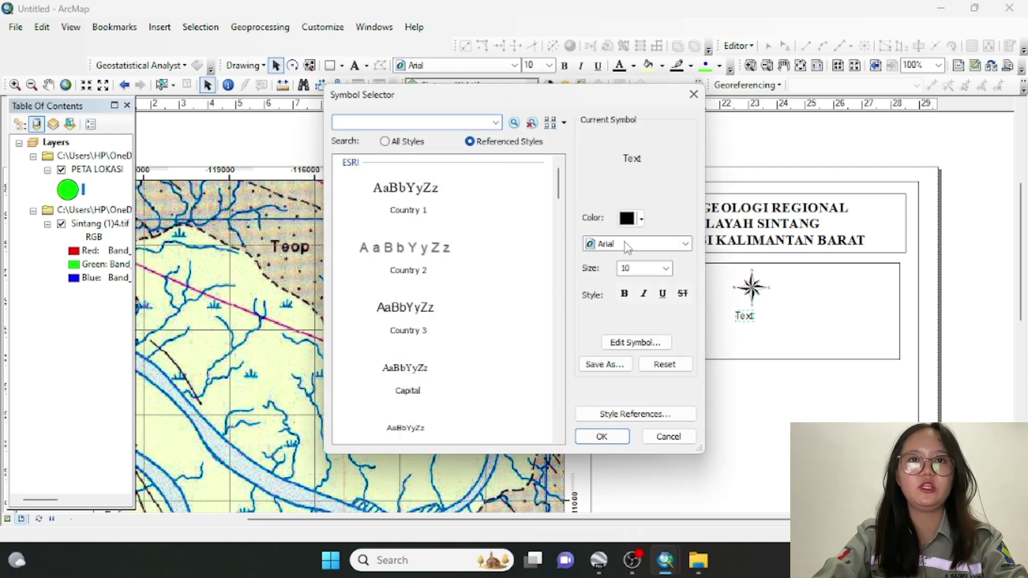
left_click(626, 245)
key("t")
key("i")
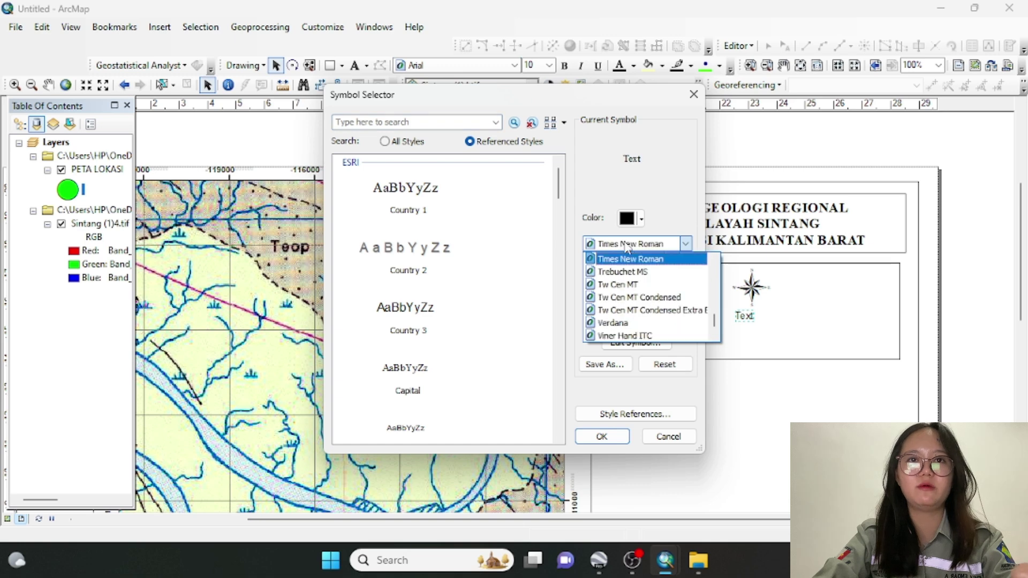
left_click(624, 260)
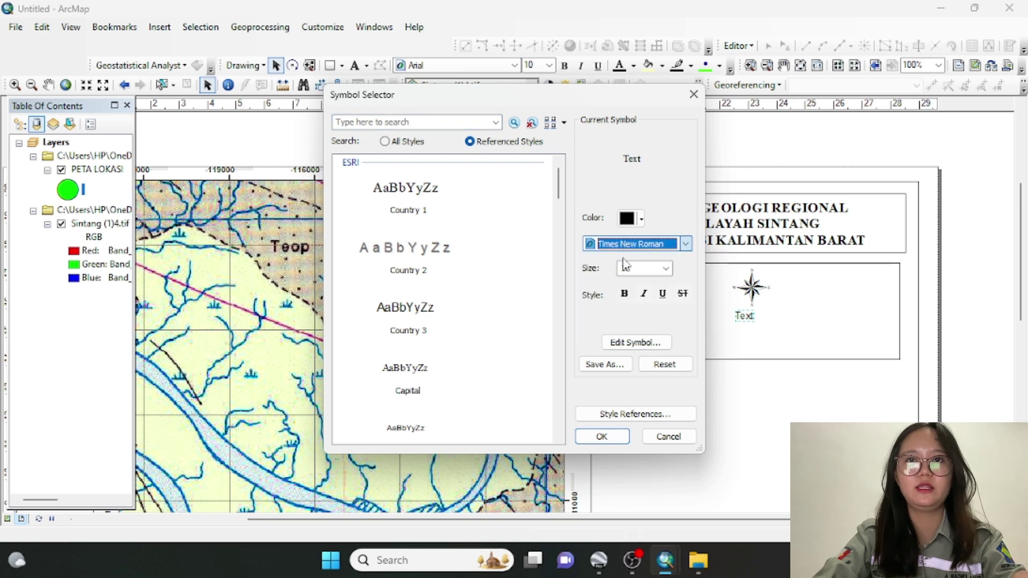
left_click(626, 295)
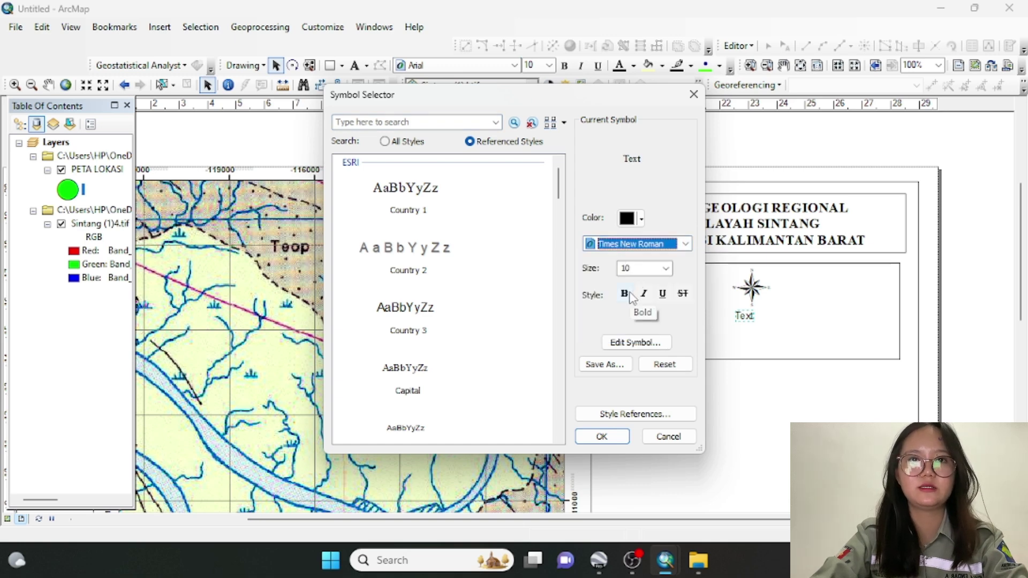
left_click(601, 438)
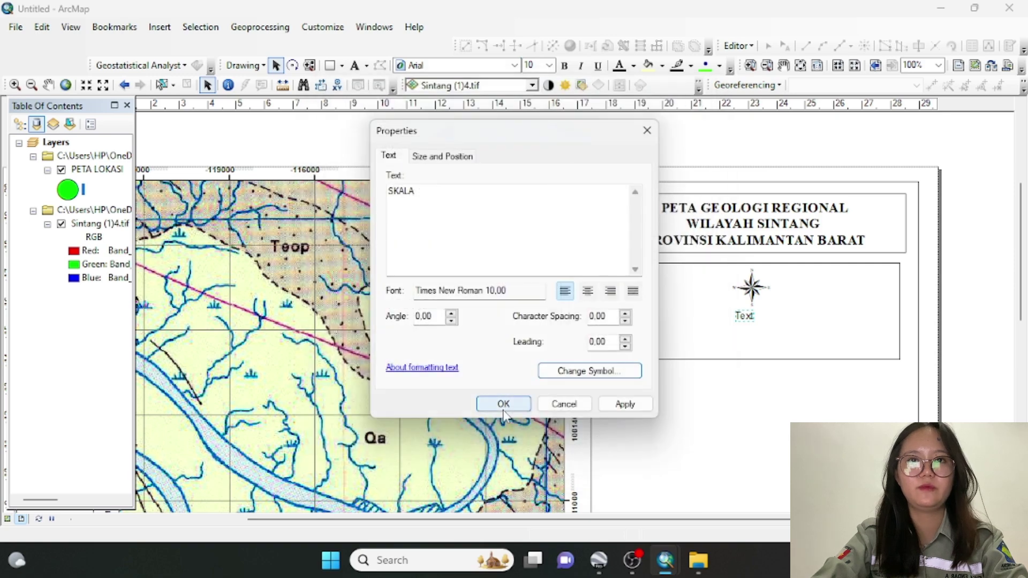
left_click(504, 405)
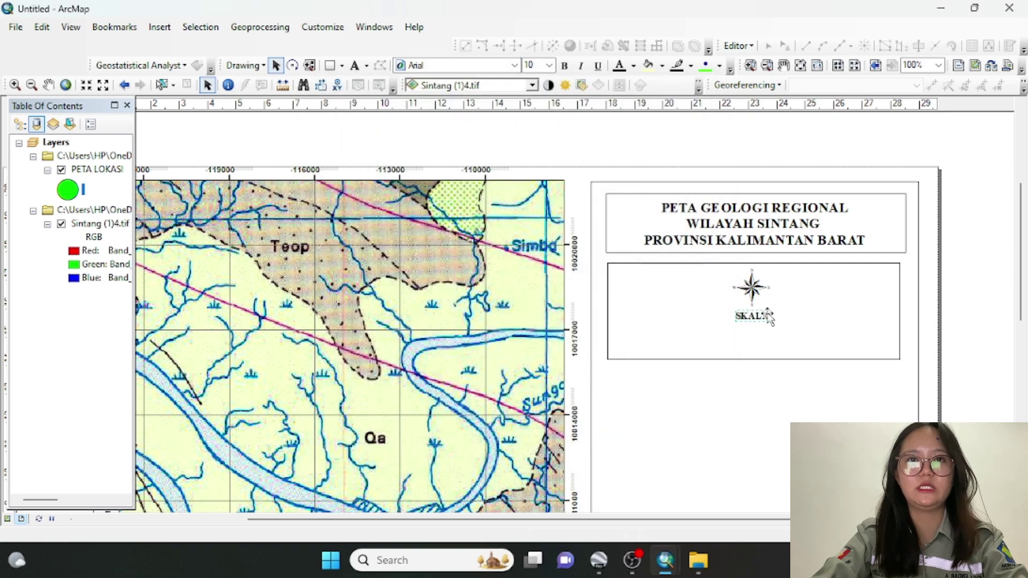
left_click_drag(765, 317, 746, 319)
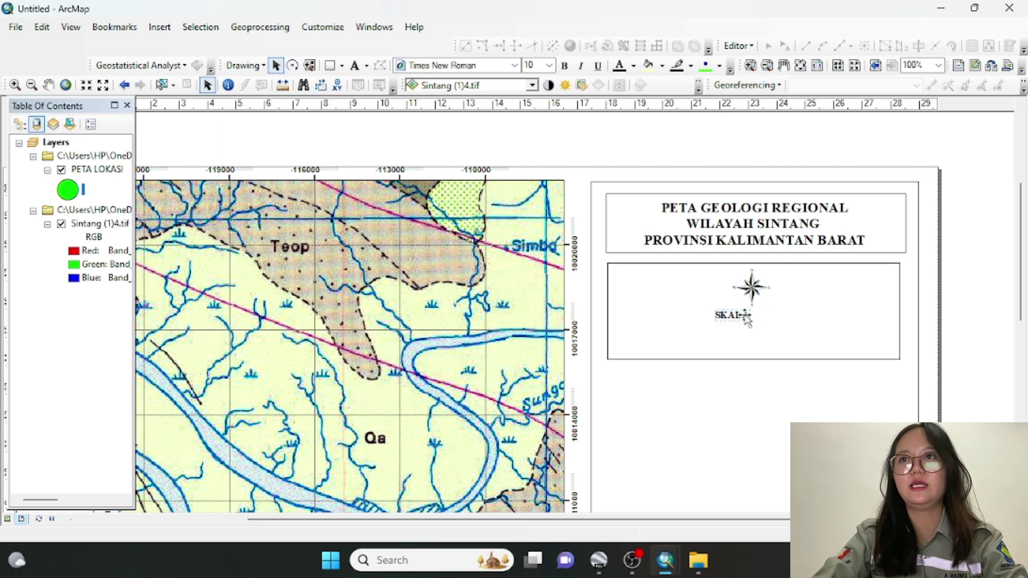
left_click(778, 381)
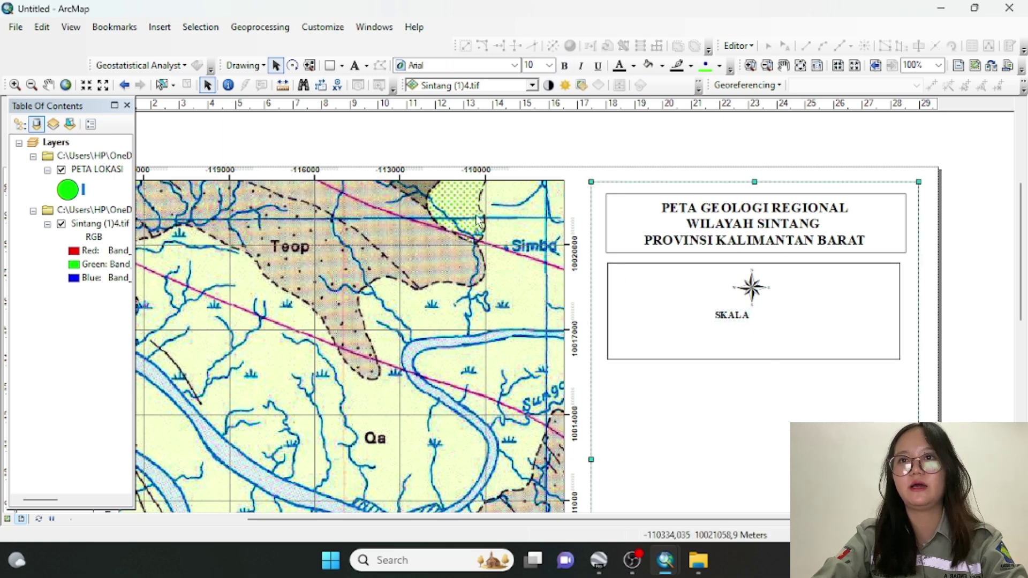
Start a new scale text element and try the Relative style in its properties
left_click(156, 30)
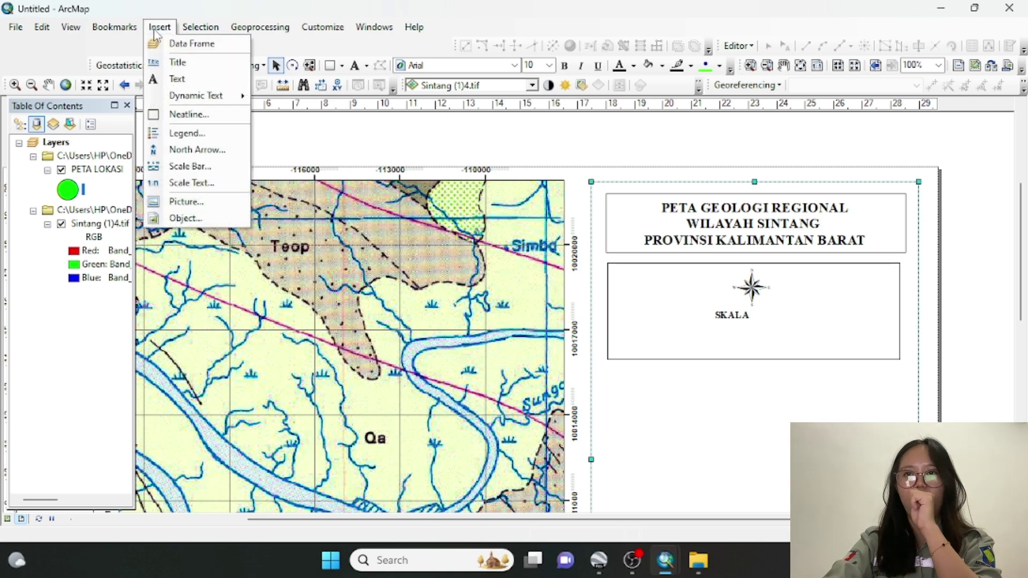
left_click(184, 185)
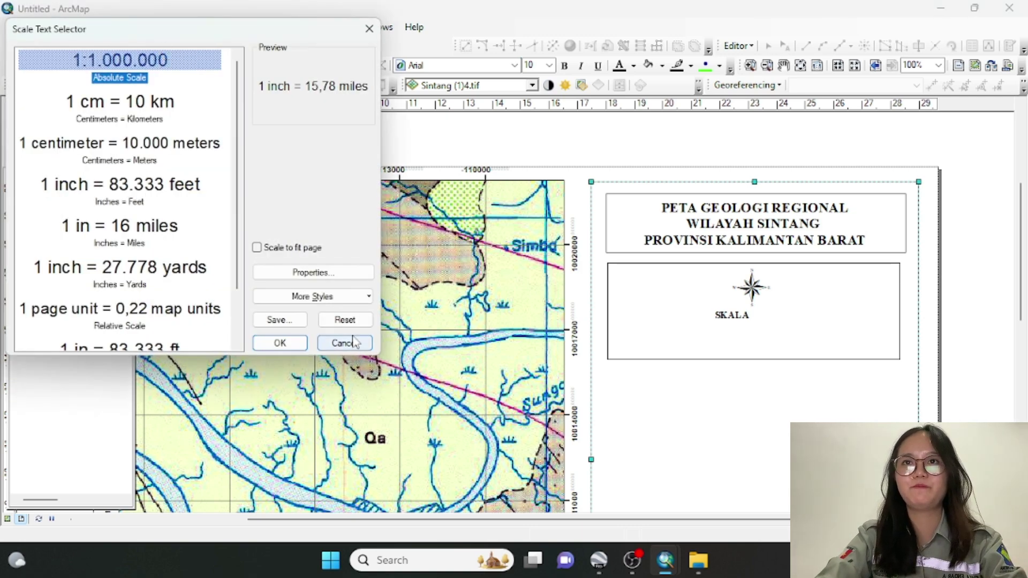
left_click(314, 299)
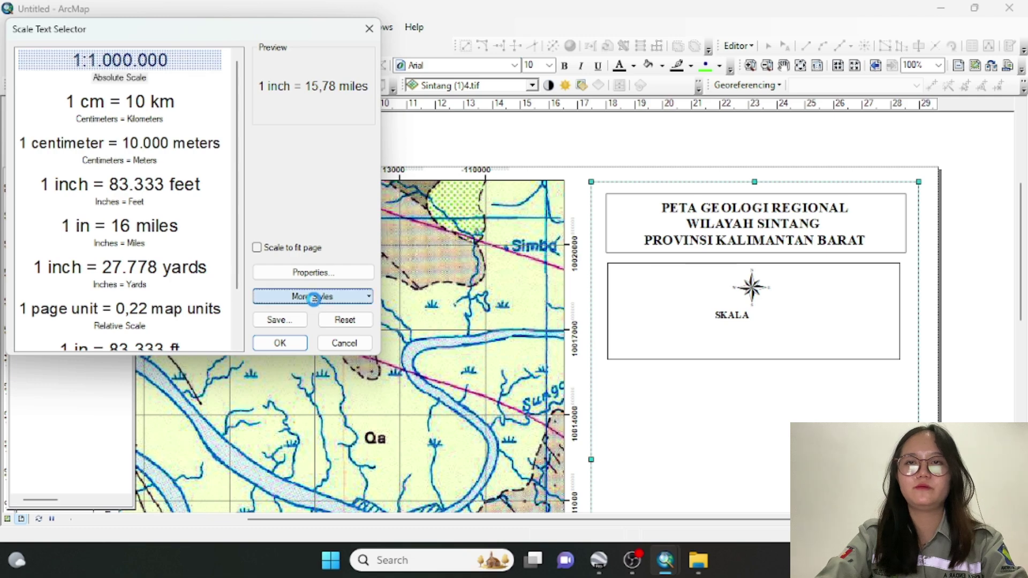
left_click(313, 272)
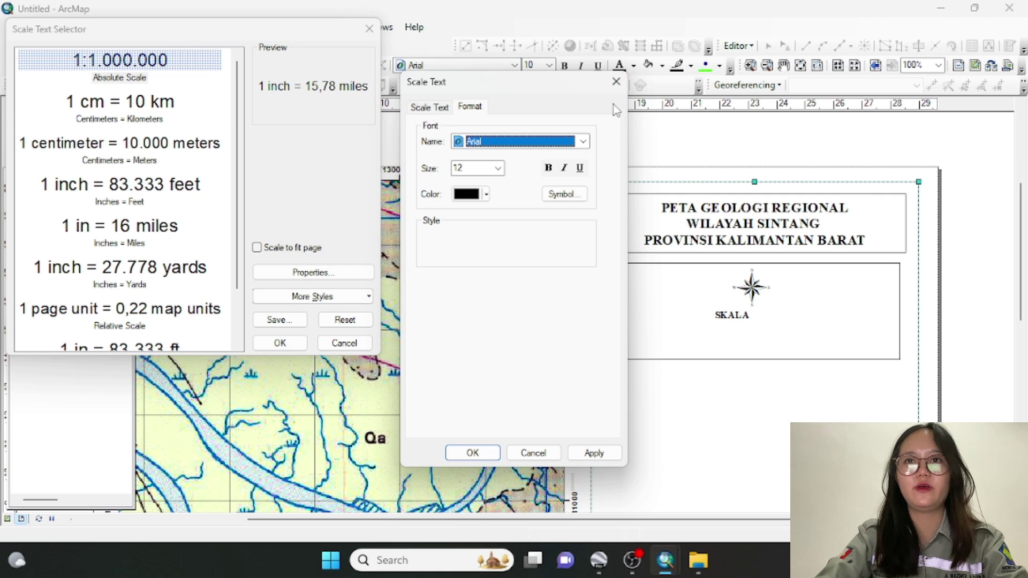
left_click(424, 109)
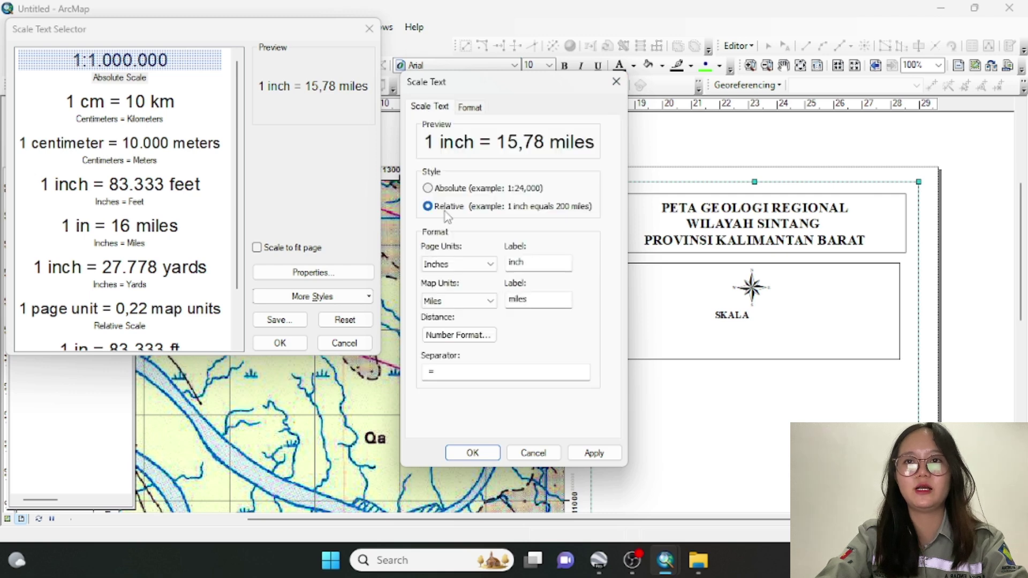
left_click(444, 188)
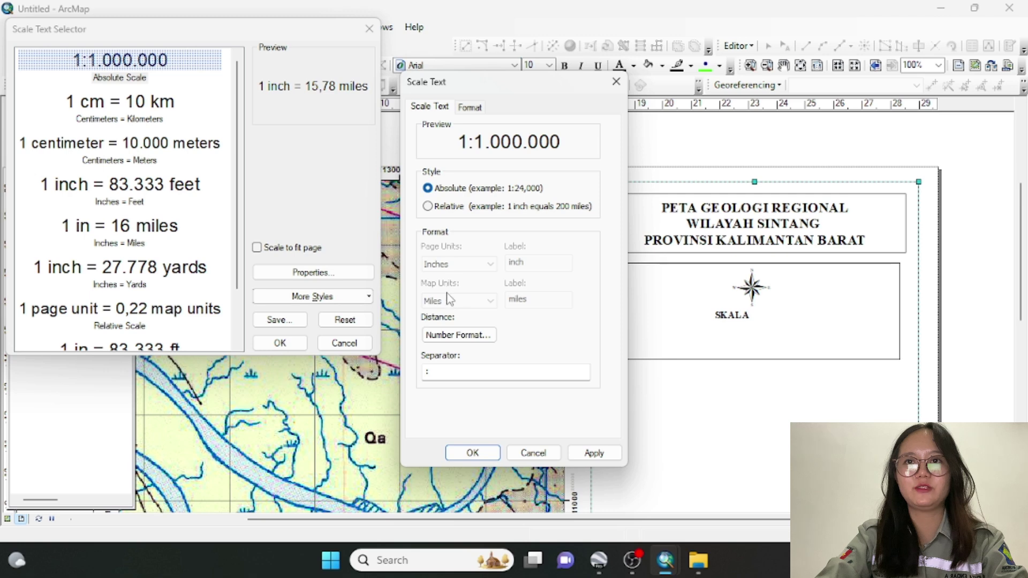
left_click(428, 207)
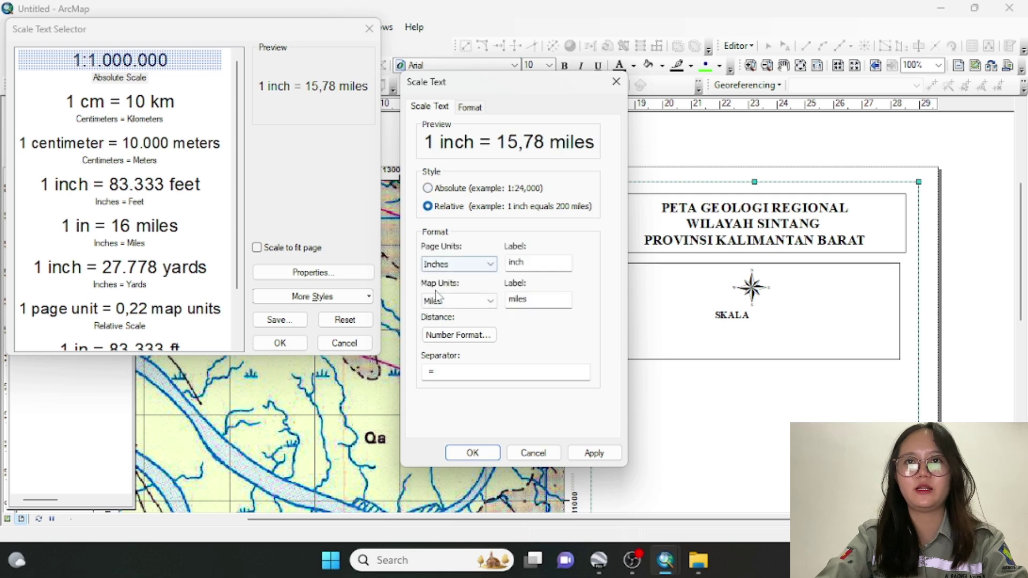
Set meters and centimeters units, revert to Absolute style, and insert the 1:100.000 scale text
left_click(440, 302)
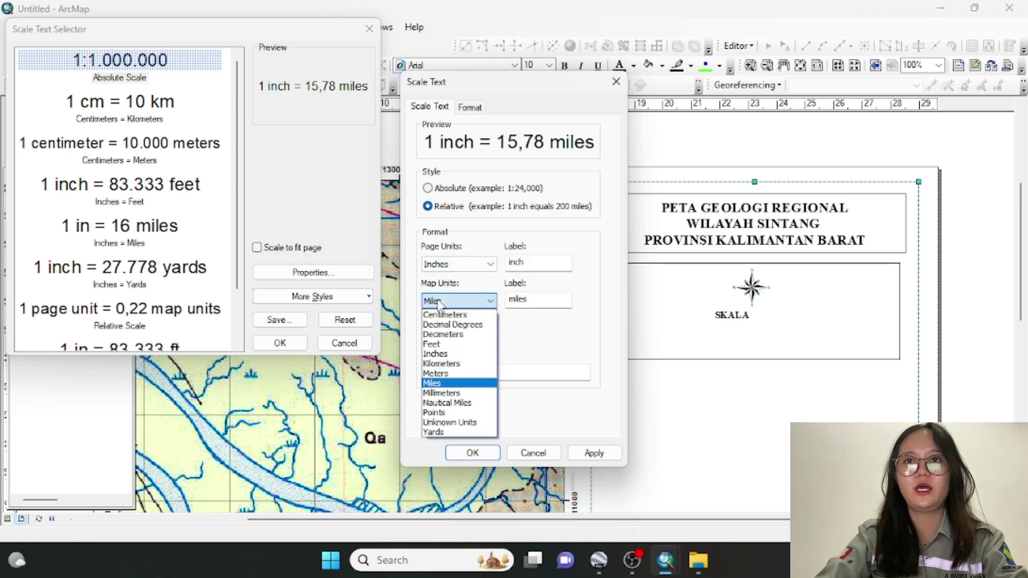
left_click(435, 373)
left_click(447, 264)
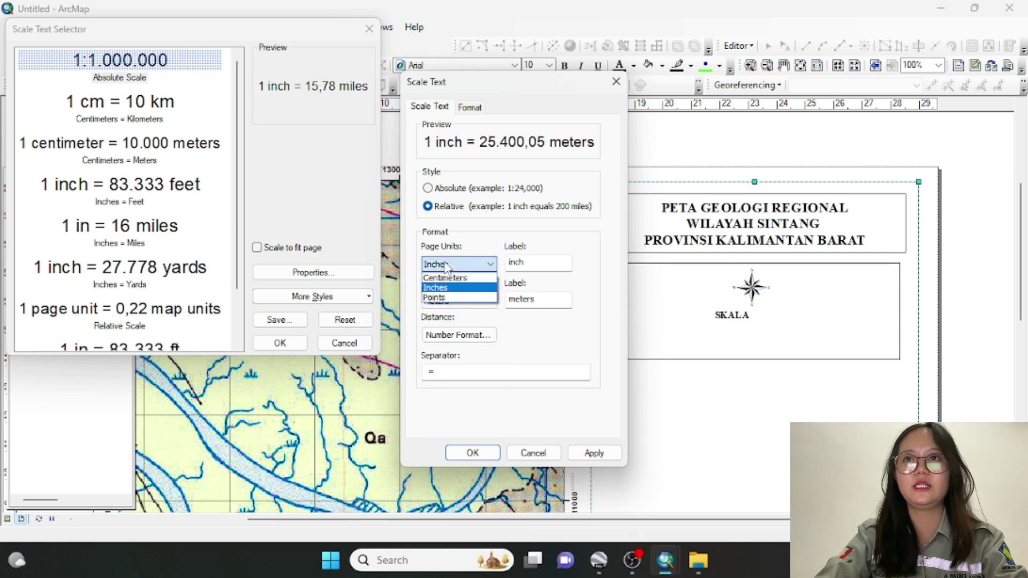
left_click(446, 278)
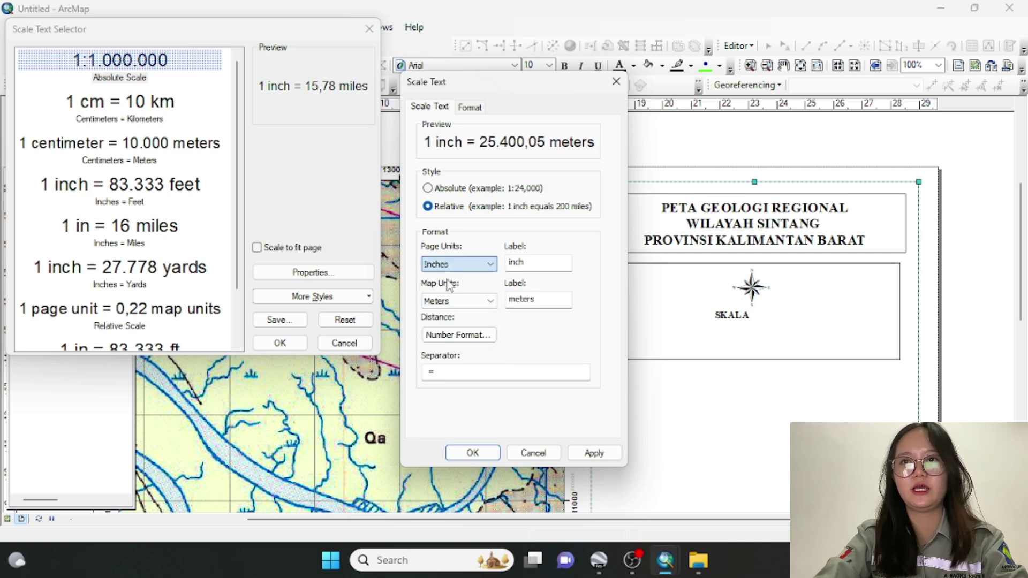
left_click(428, 189)
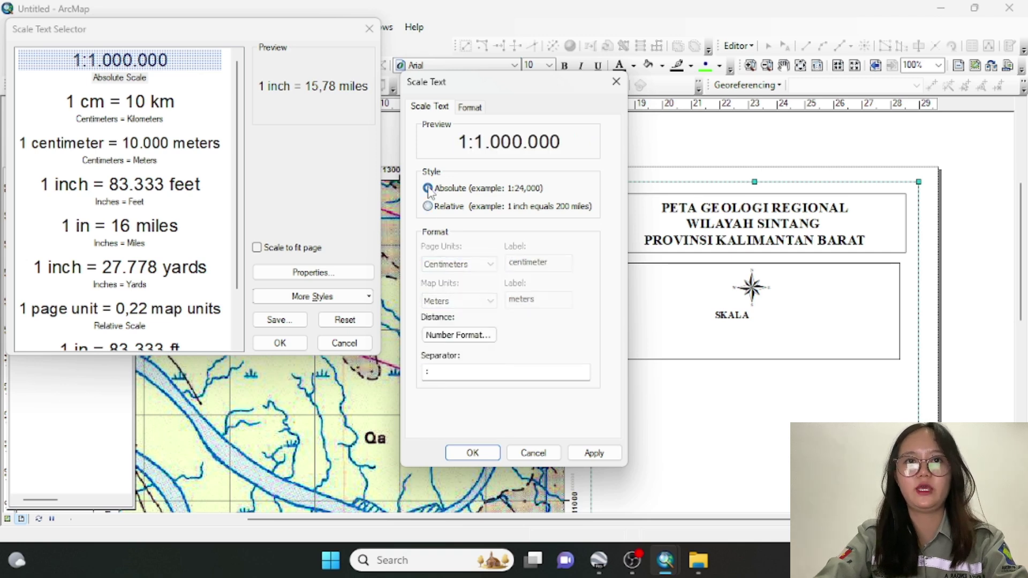
left_click(473, 453)
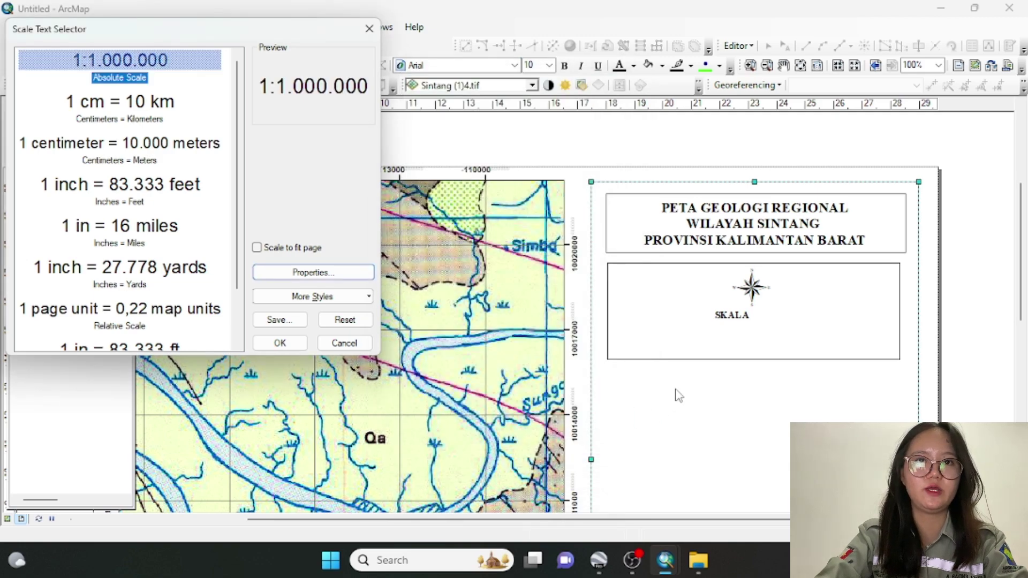
left_click(291, 342)
Drag the 1:100.000 scale text beside SKALA so they read as one line
left_click_drag(411, 318, 772, 320)
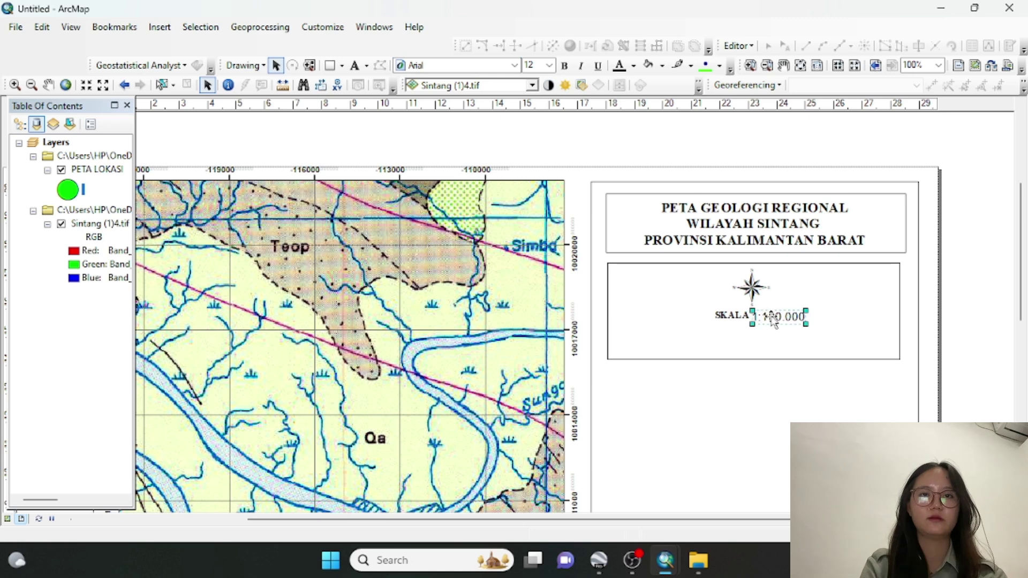
left_click(771, 388)
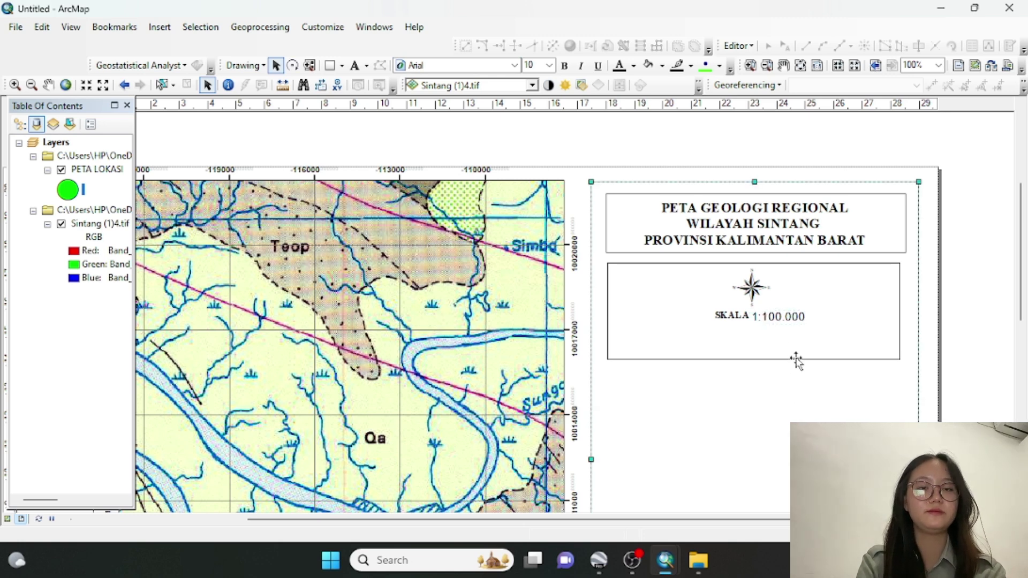
left_click(786, 321)
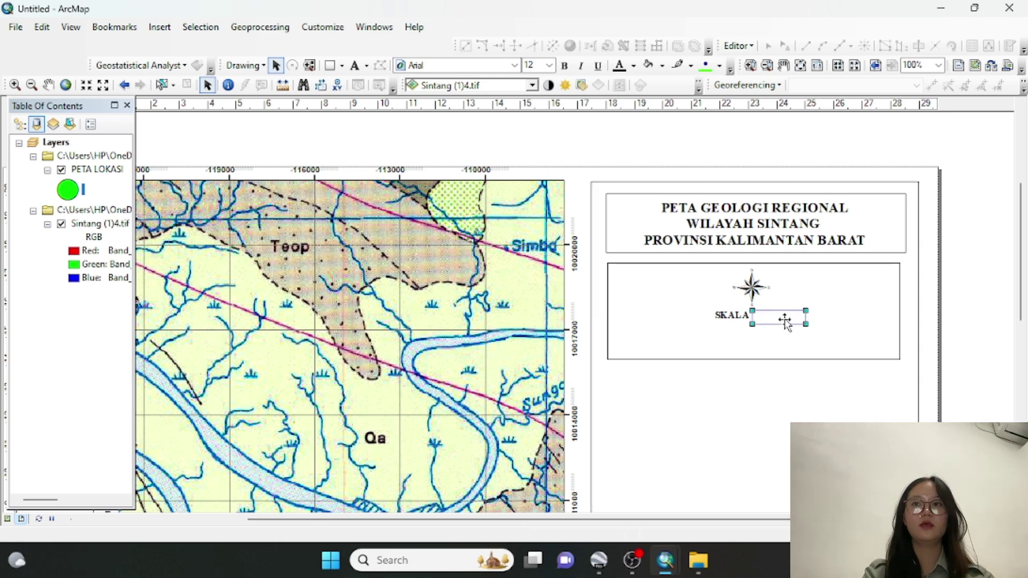
left_click(794, 385)
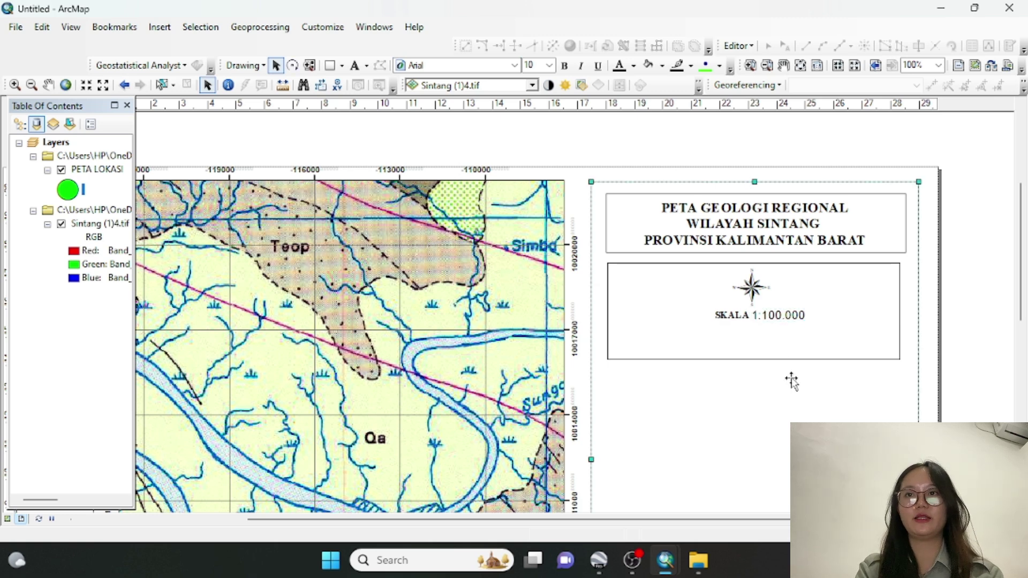
Insert an Alternating Scale Bar 2 with its division units set to meters
left_click(160, 26)
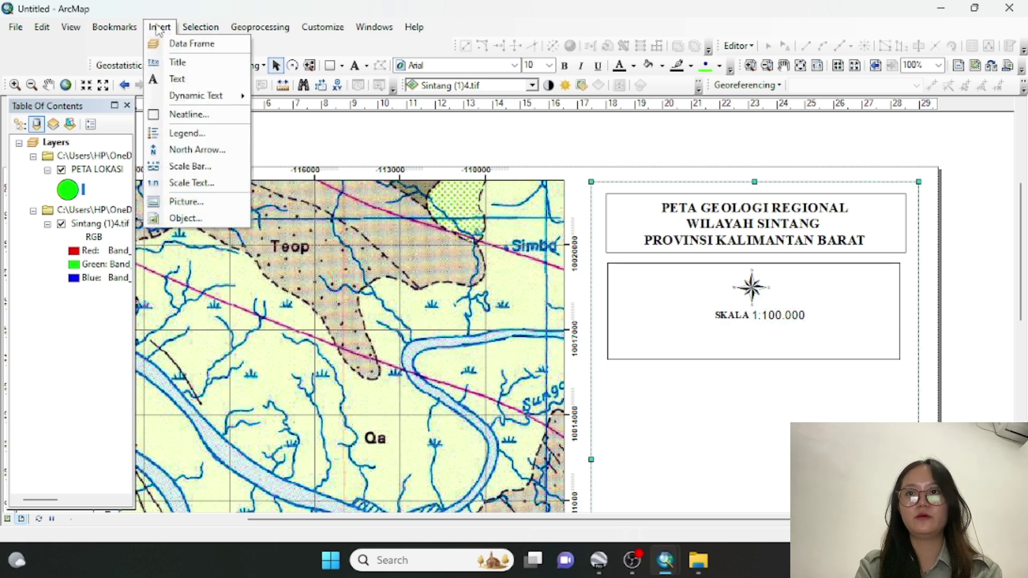
left_click(178, 168)
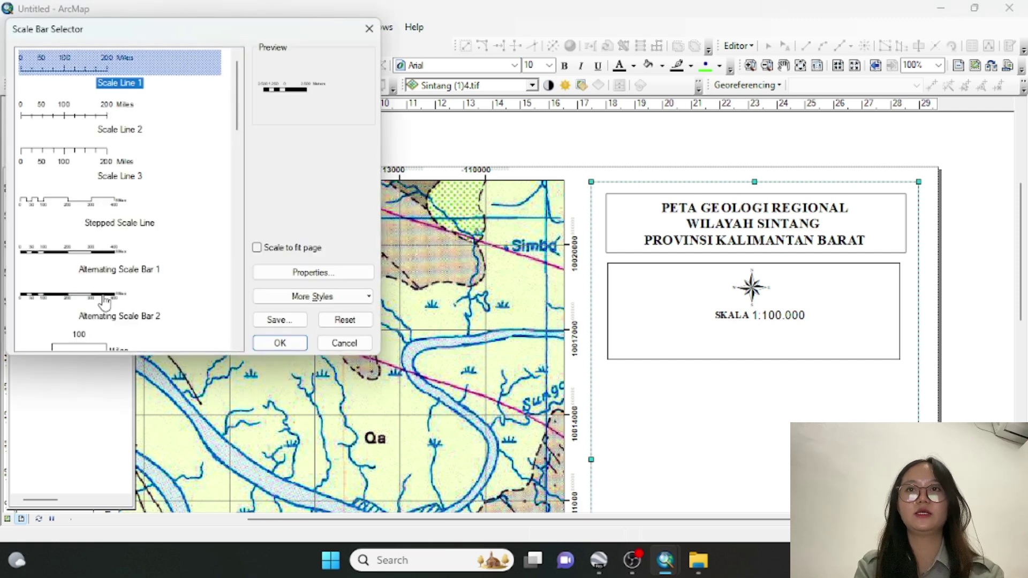
left_click(105, 302)
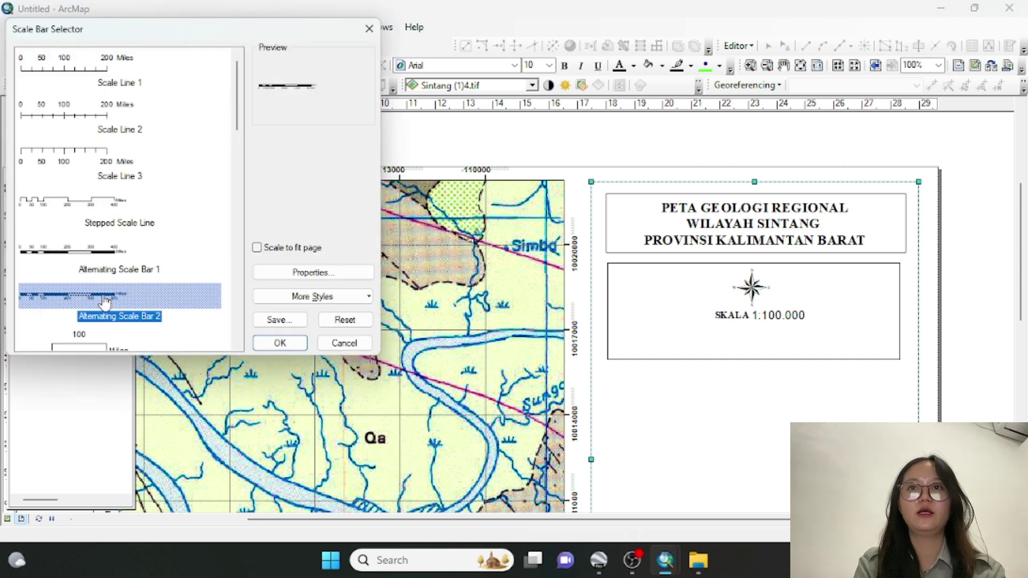
left_click(322, 301)
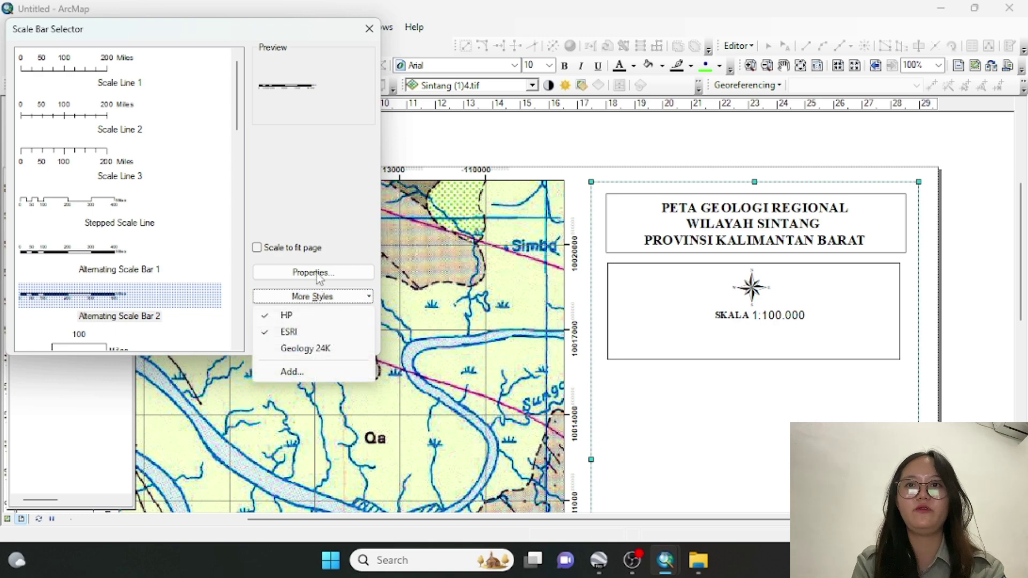
left_click(318, 275)
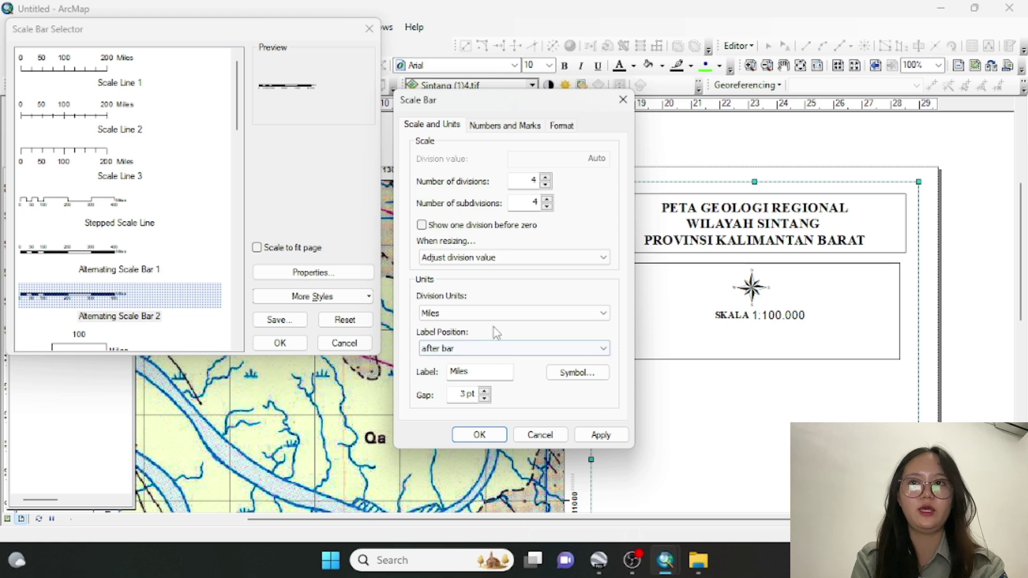
left_click(493, 314)
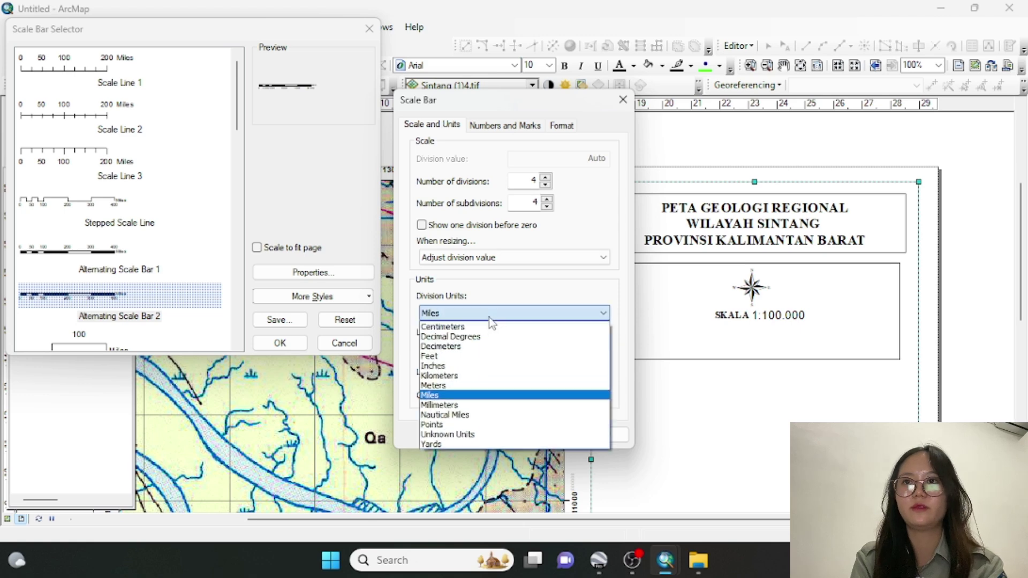
left_click(464, 387)
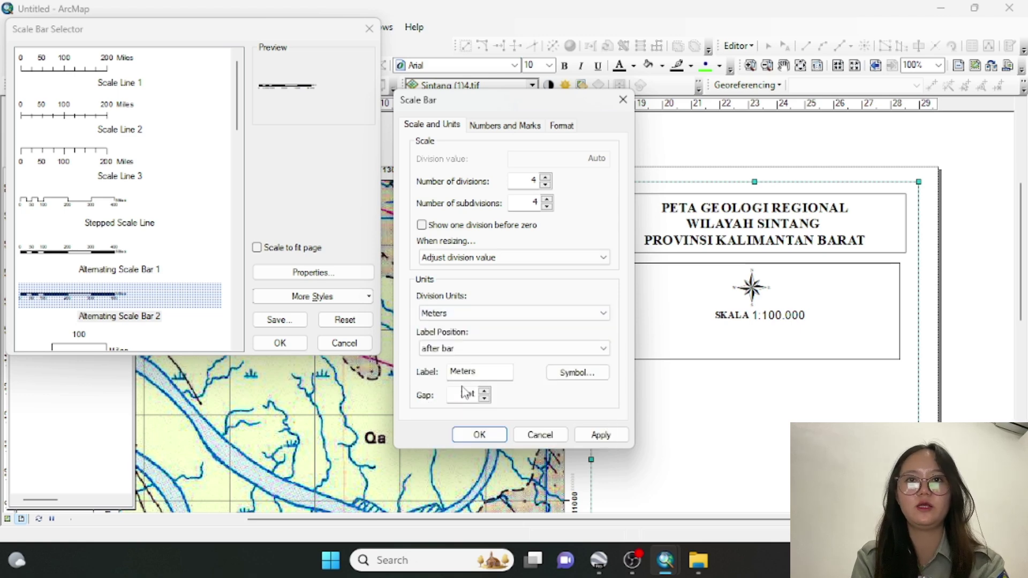
left_click(479, 435)
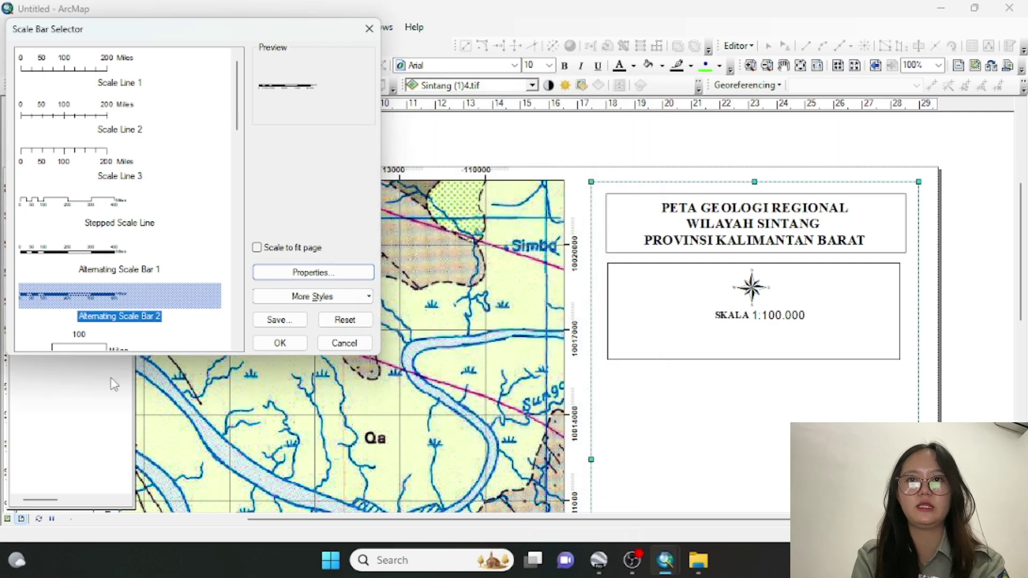
left_click(280, 343)
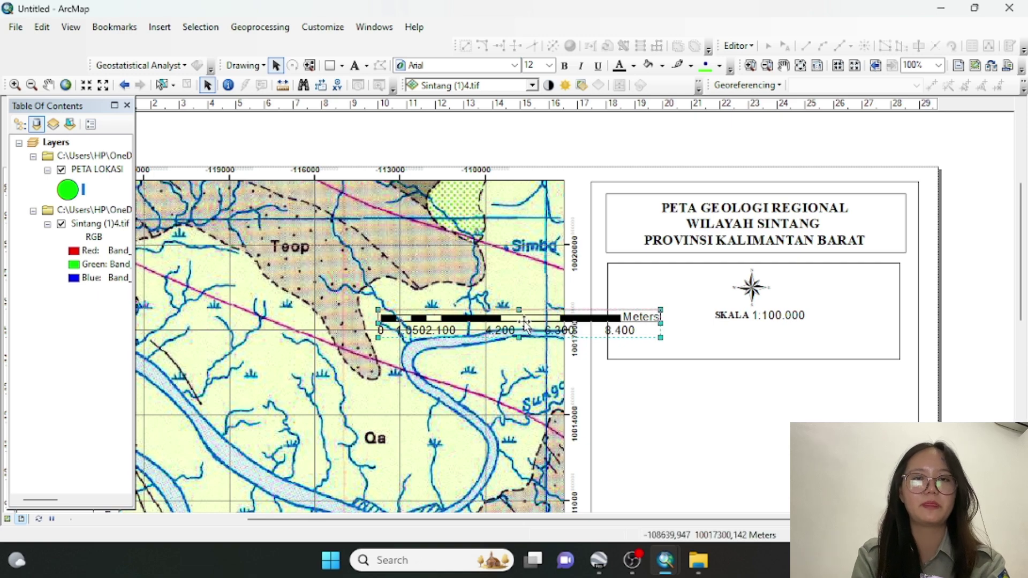
Shorten the scale bar, move it under SKALA, and raise the box's bottom edge to fit
left_click_drag(526, 325, 523, 316)
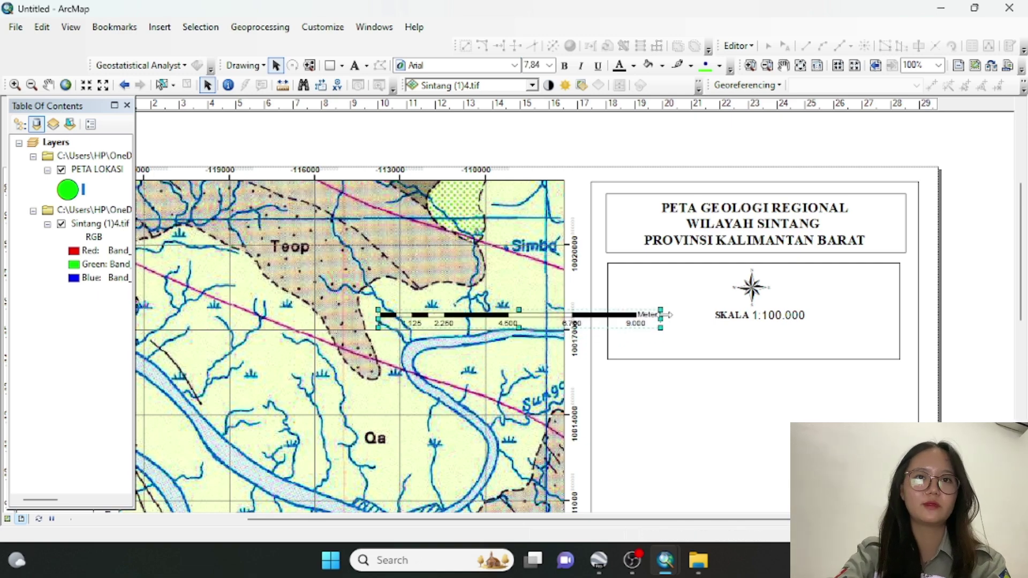
left_click_drag(664, 318, 856, 342)
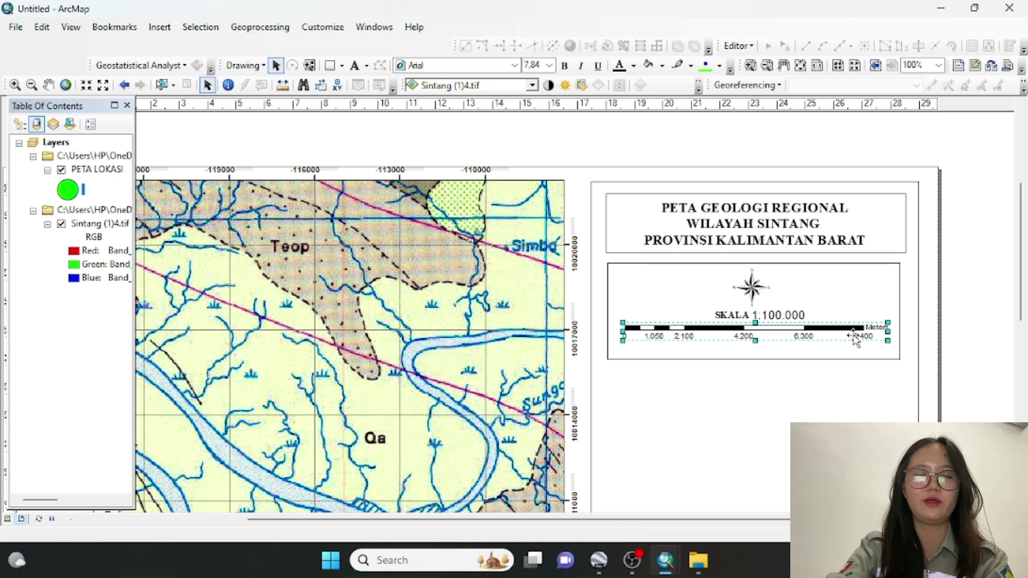
left_click(878, 415)
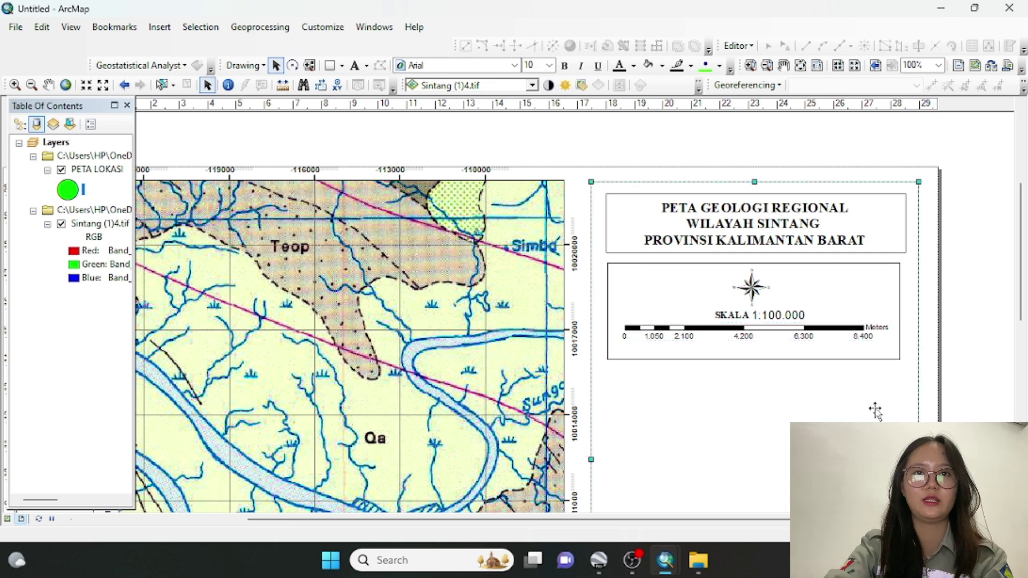
left_click(782, 359)
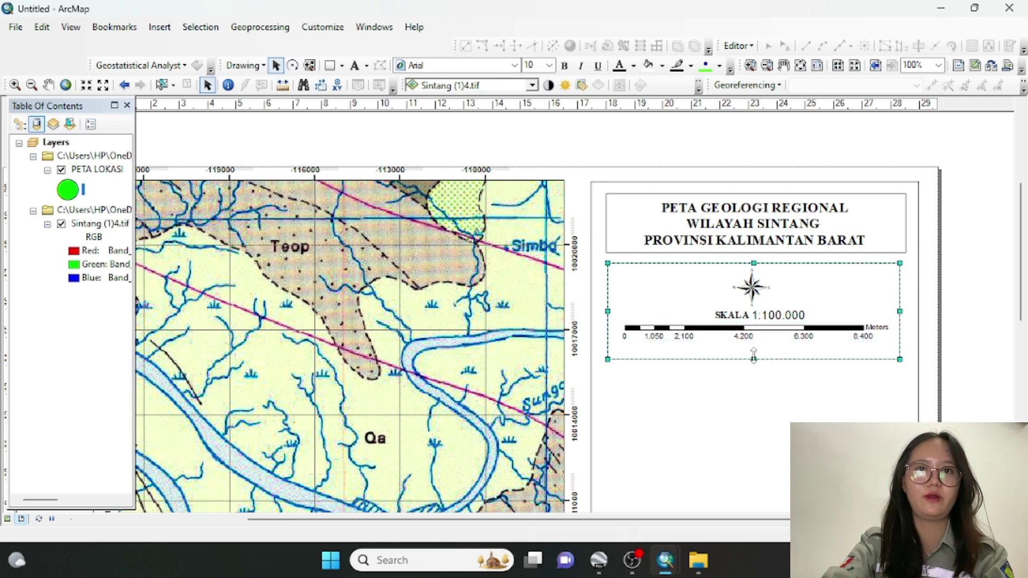
left_click_drag(754, 355, 754, 345)
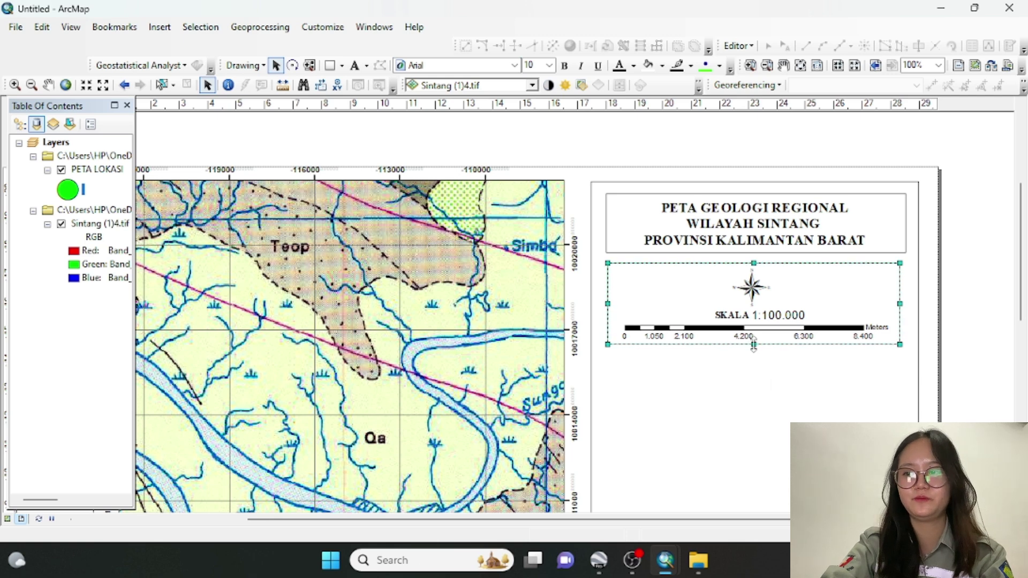
left_click(777, 389)
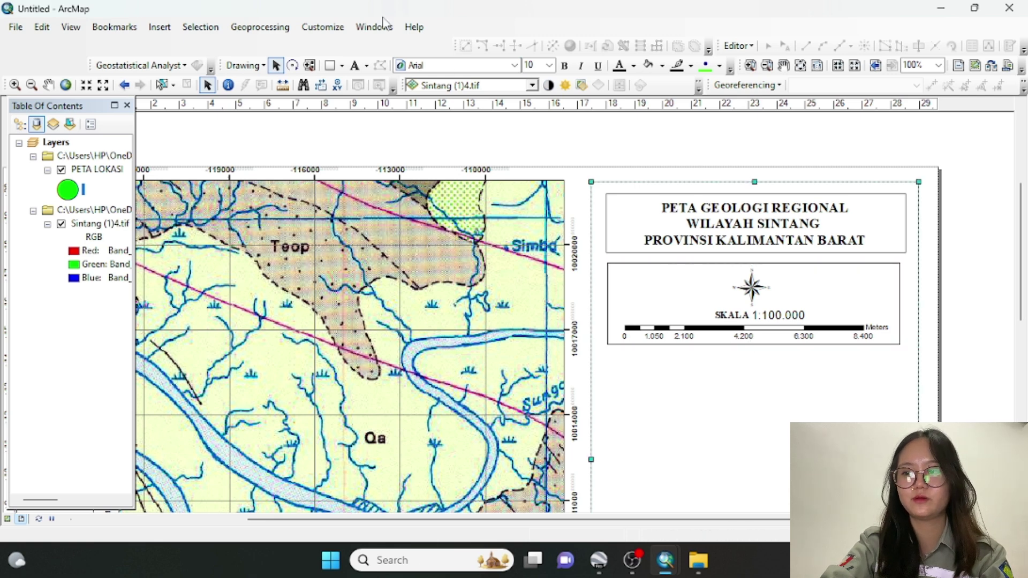
Draw a rectangle below the scale box and give it a white fill with black outline
left_click(329, 64)
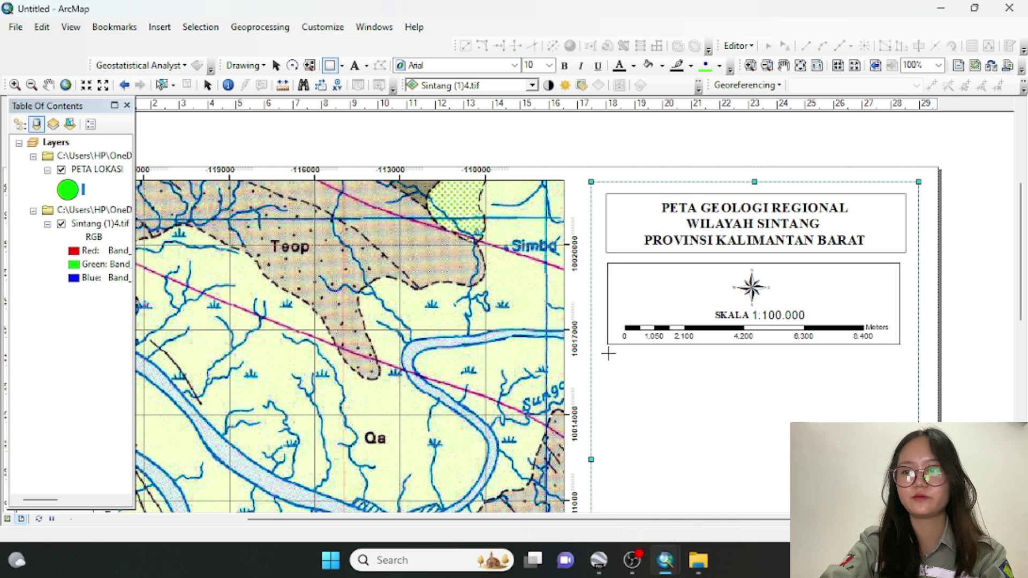
left_click_drag(609, 353, 906, 488)
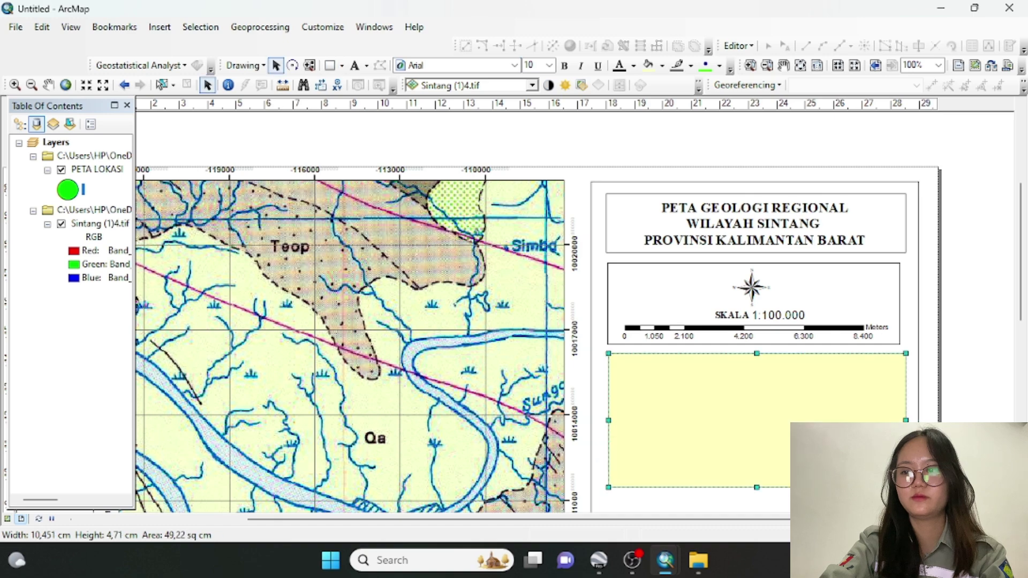
double_click(906, 488)
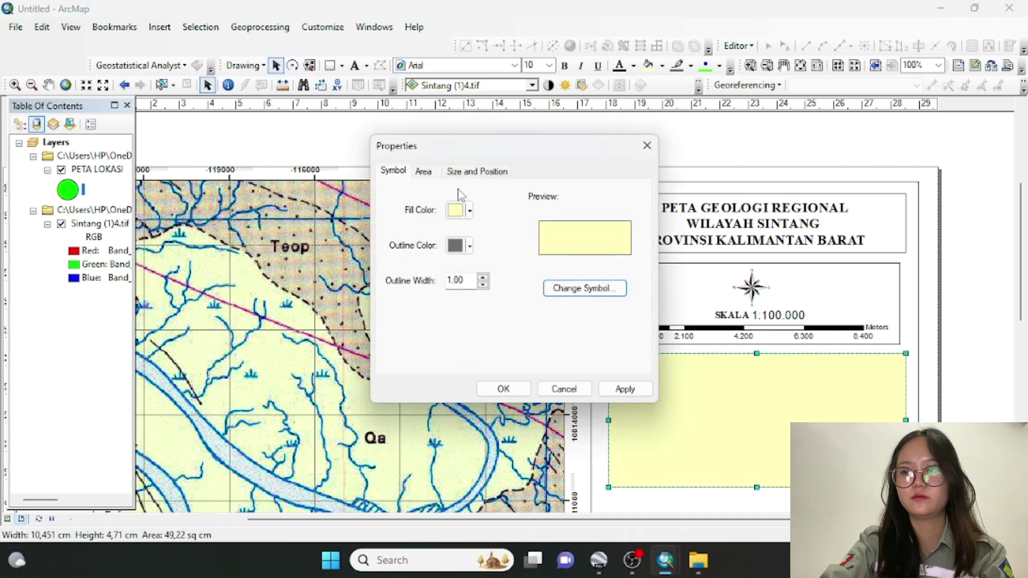
left_click(461, 211)
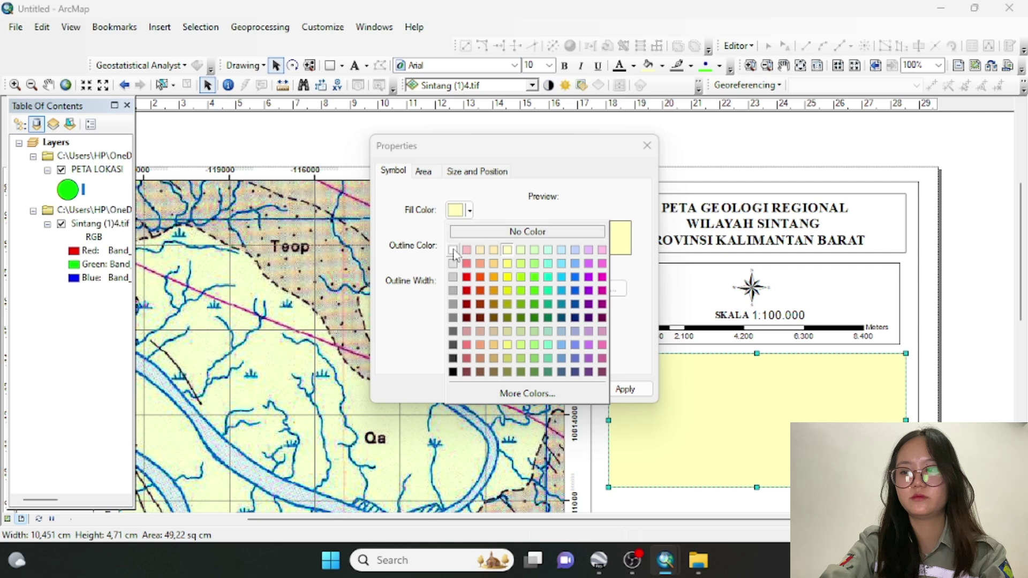
left_click(453, 251)
left_click(457, 248)
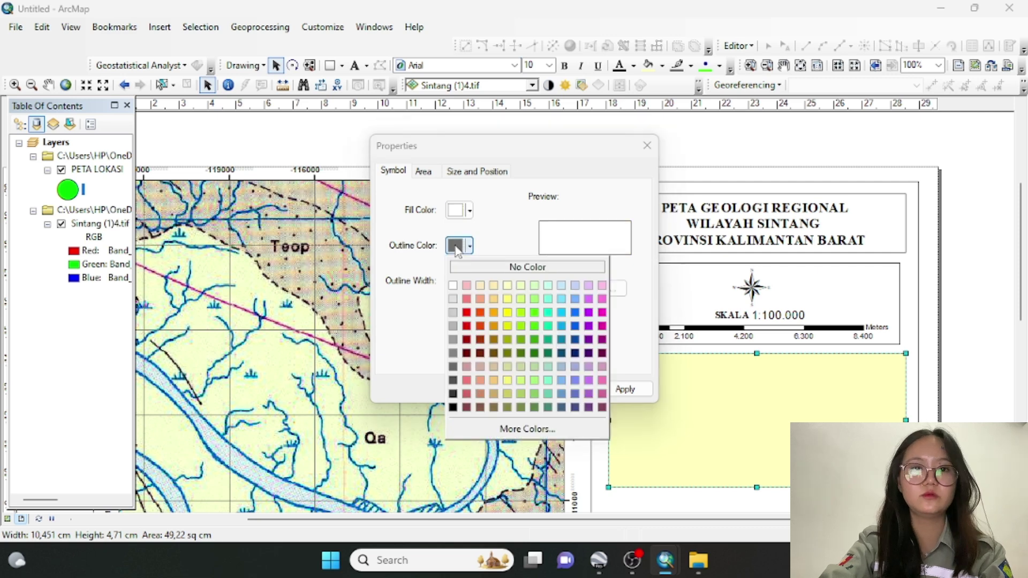
left_click(453, 408)
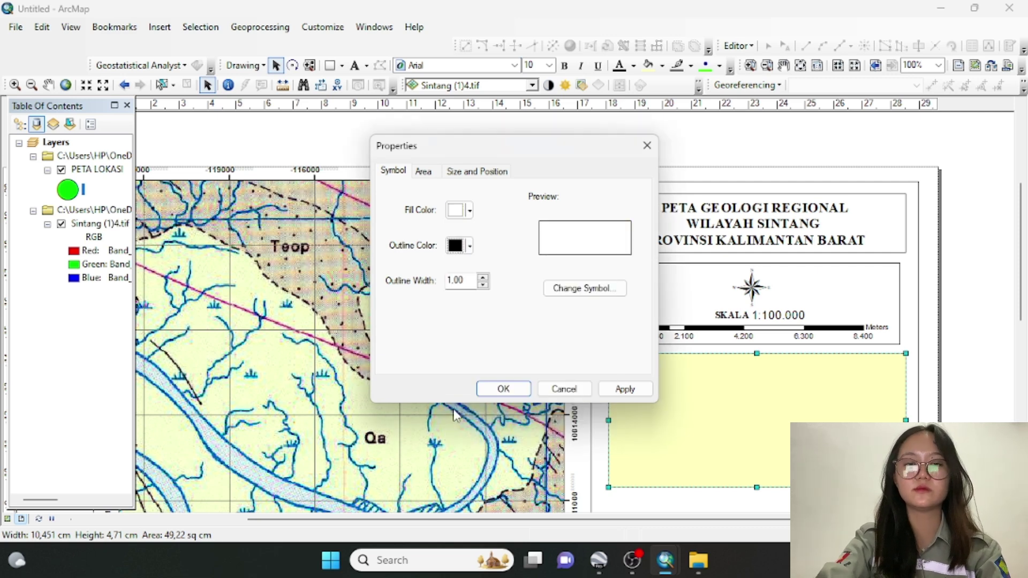
left_click(504, 389)
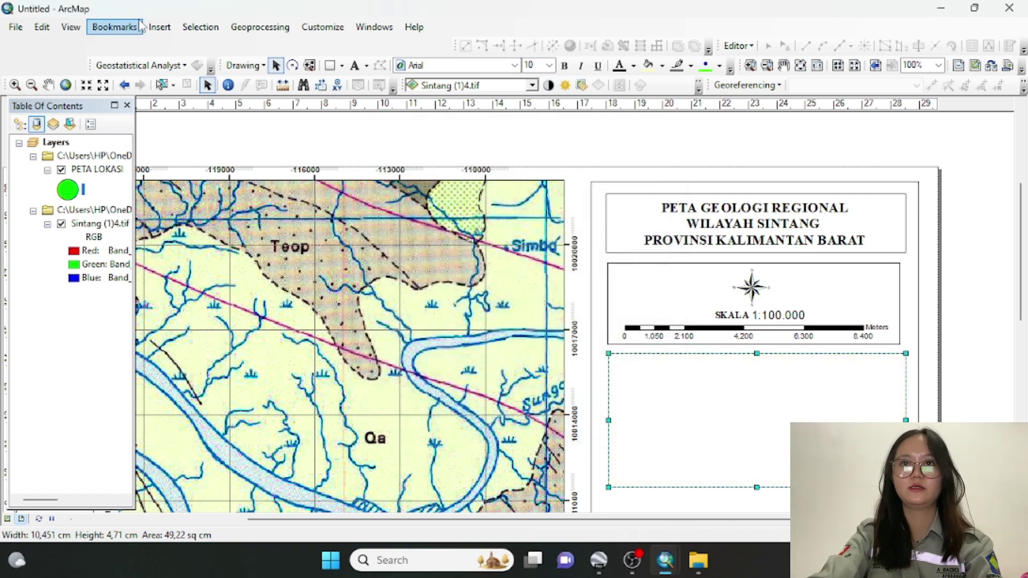
Start a legend and remove Sintang (1)4.tif so only PETA LOKASI is listed
left_click(160, 28)
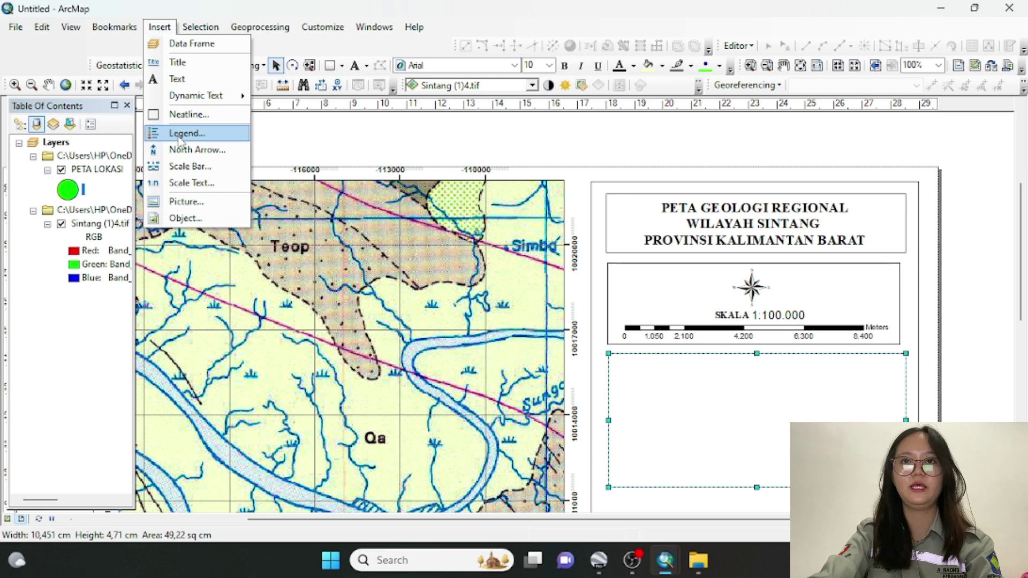
left_click(182, 134)
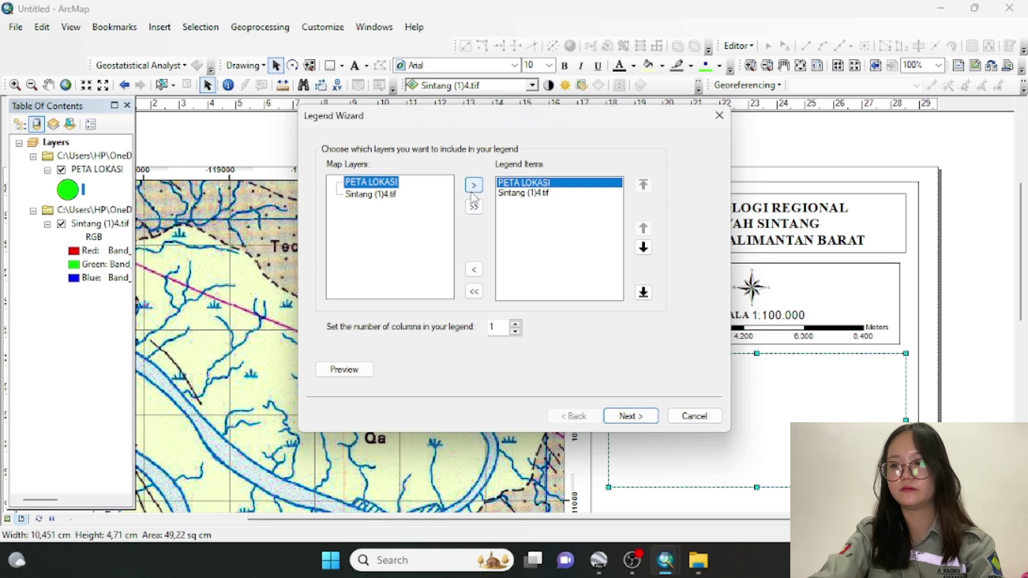
left_click(501, 194)
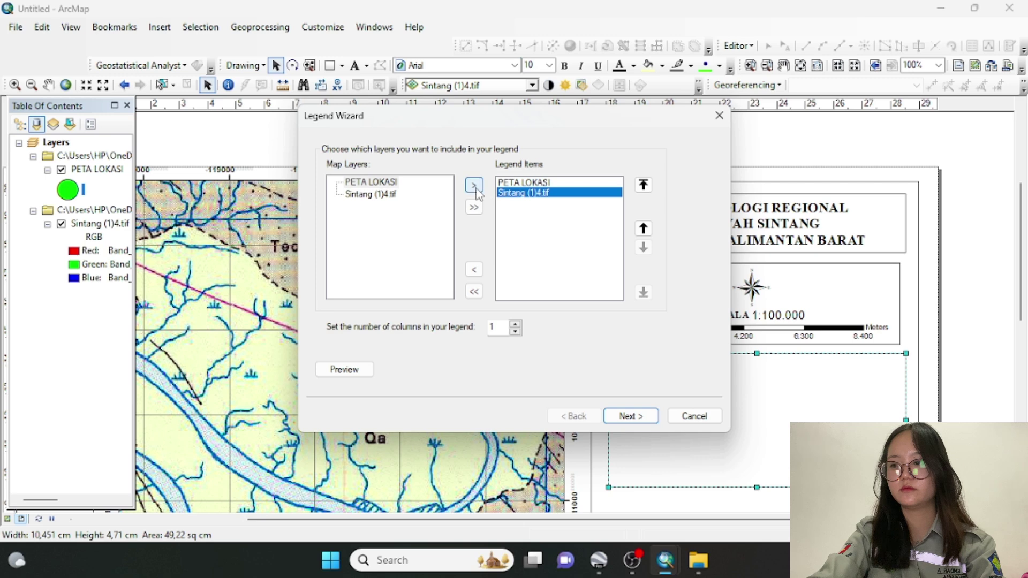
left_click(475, 270)
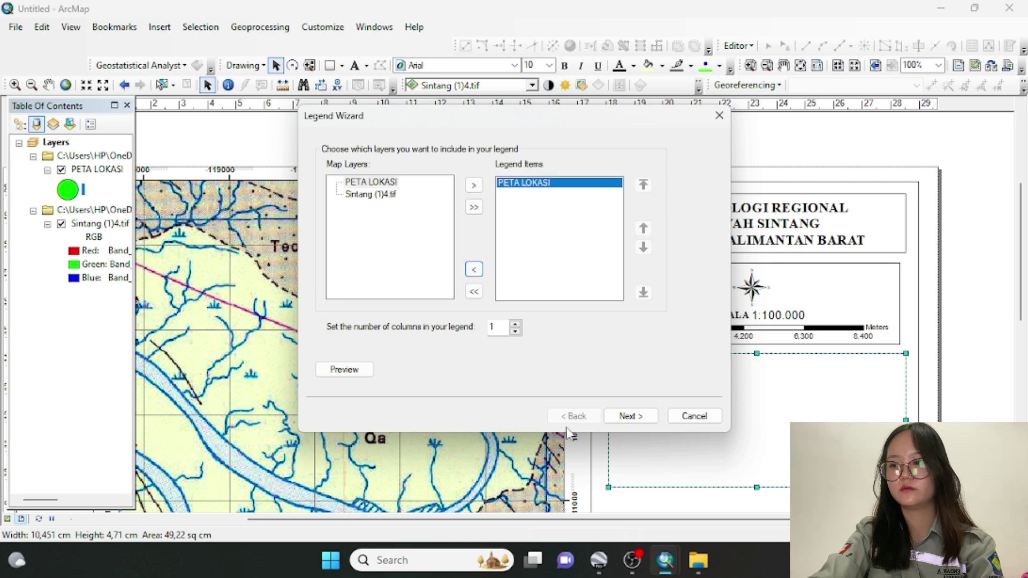
left_click(617, 421)
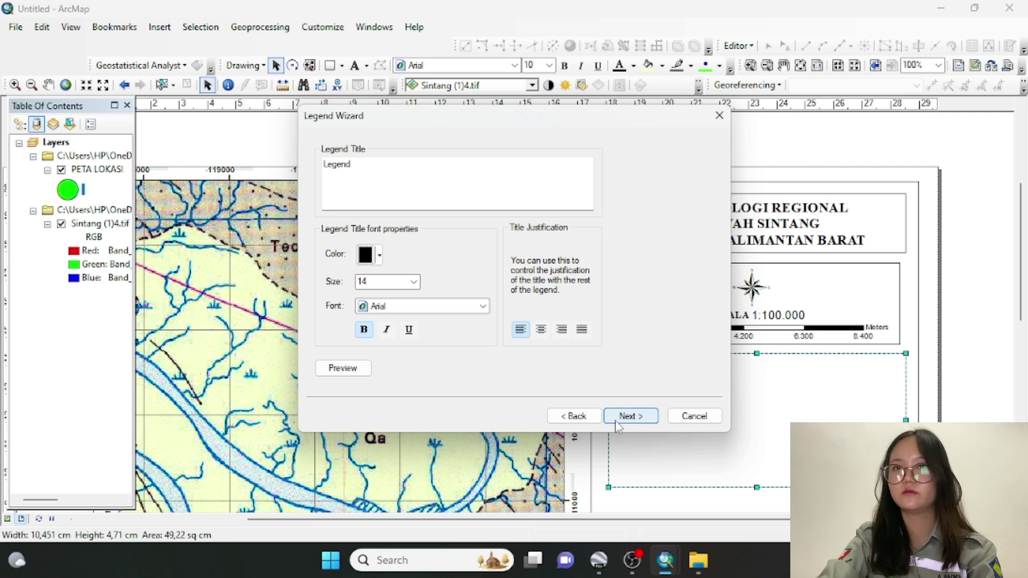
Set the legend title font to Times New Roman size 12 and finish the legend
left_click(435, 309)
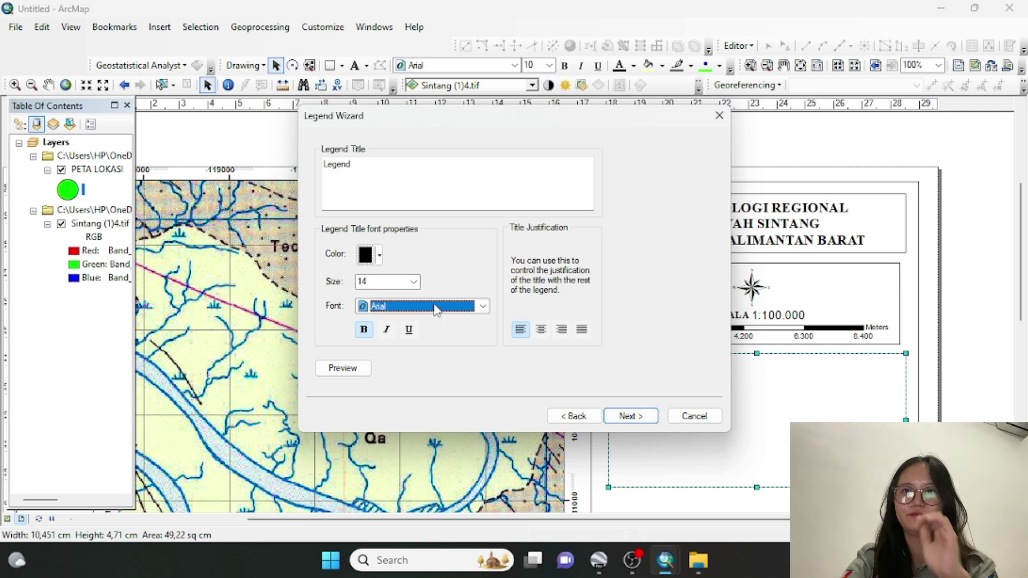
type("ti")
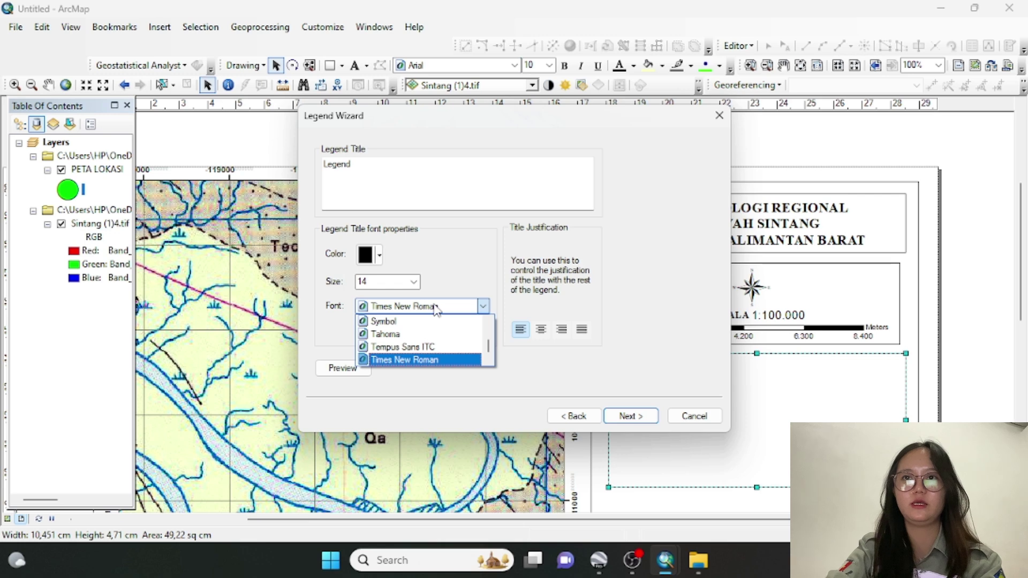
left_click(431, 366)
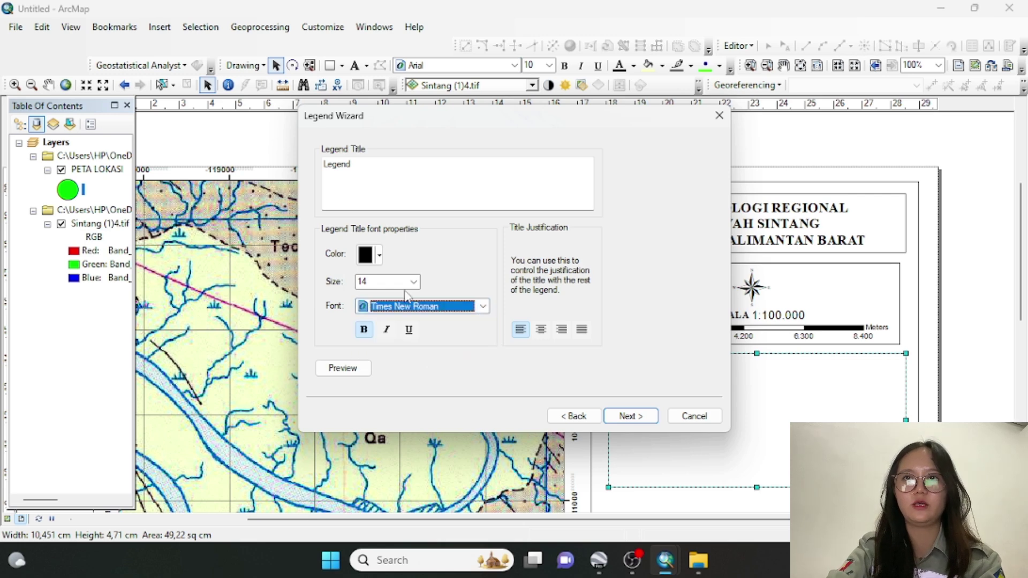
left_click(414, 282)
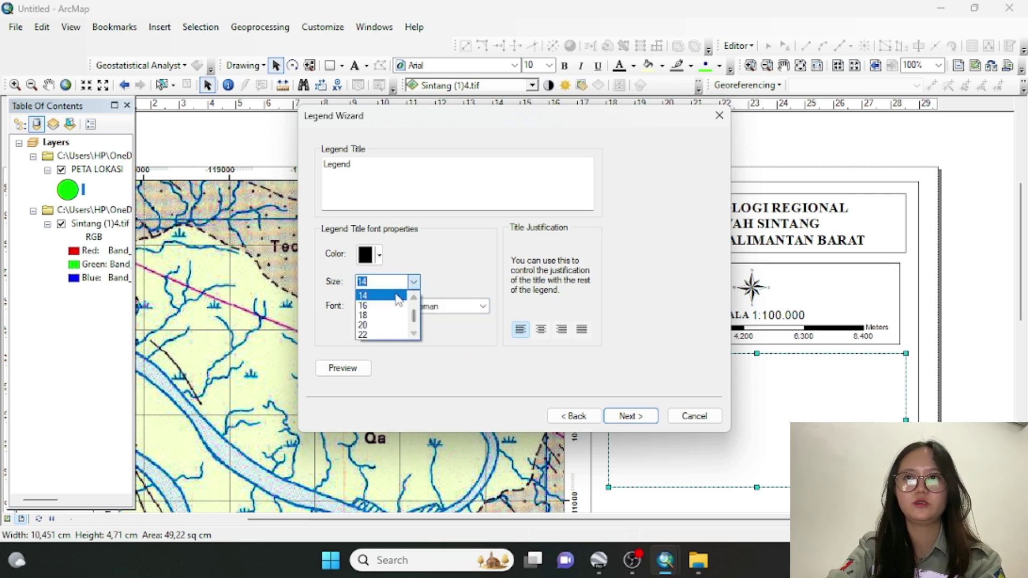
left_click(415, 299)
left_click(393, 297)
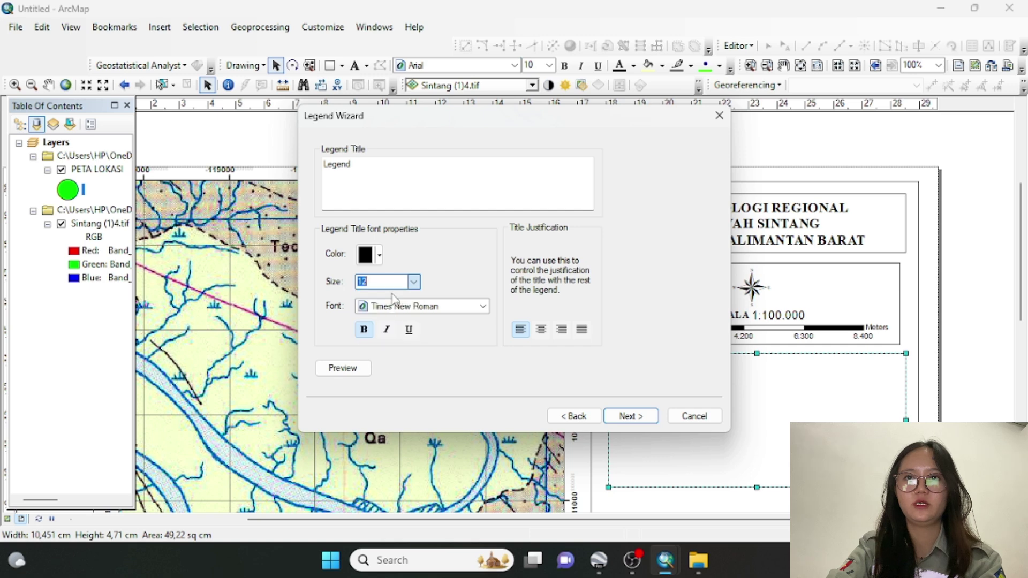
left_click(618, 420)
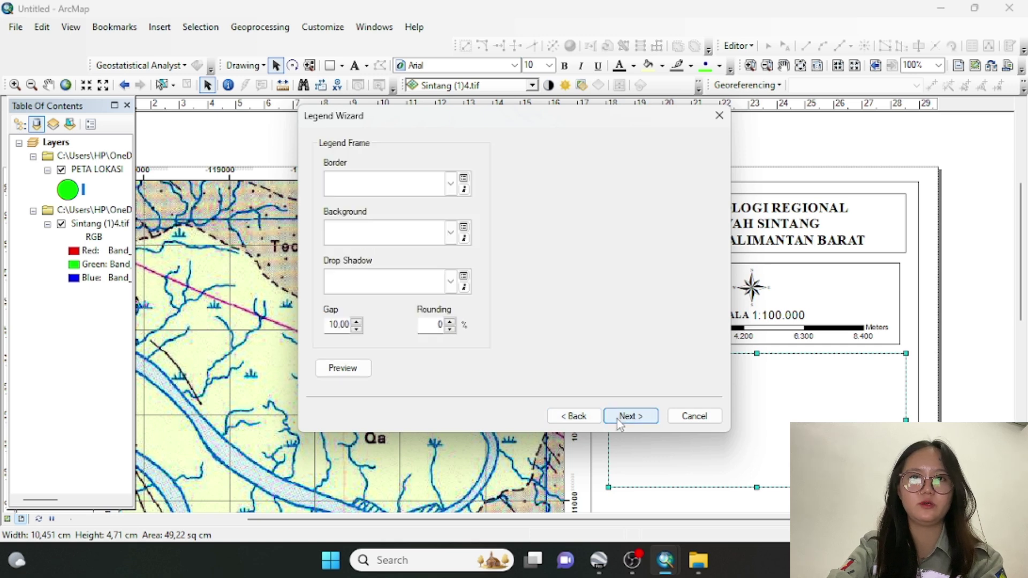
left_click(618, 419)
left_click(618, 419)
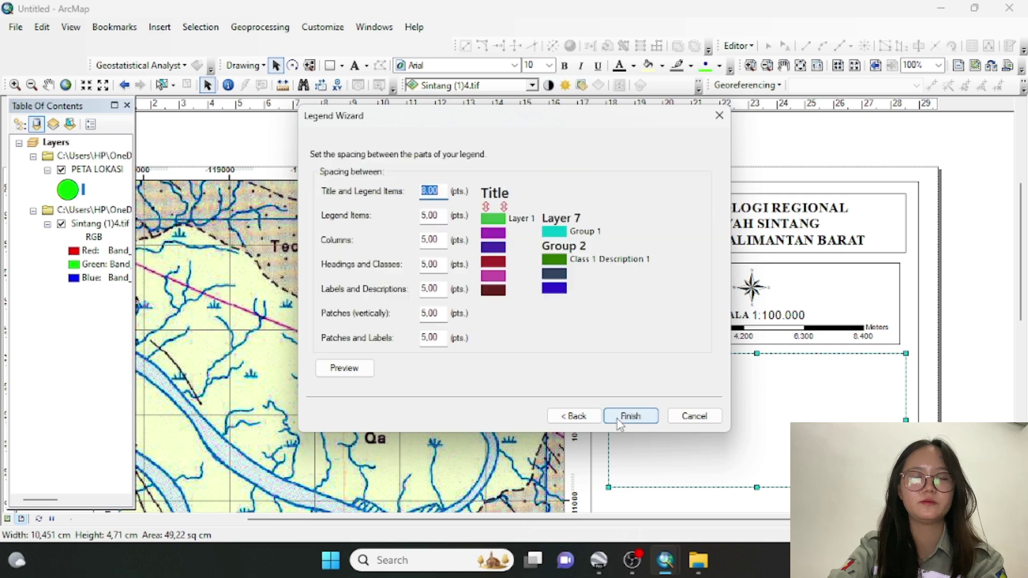
left_click(618, 419)
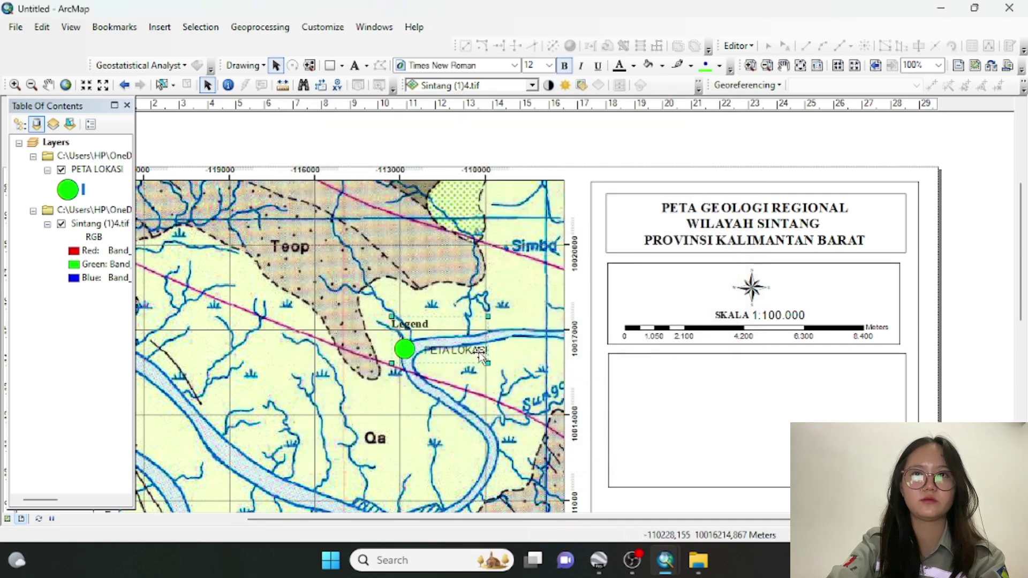
Move the legend into the empty box and retitle it Legenda
left_click_drag(485, 360, 705, 397)
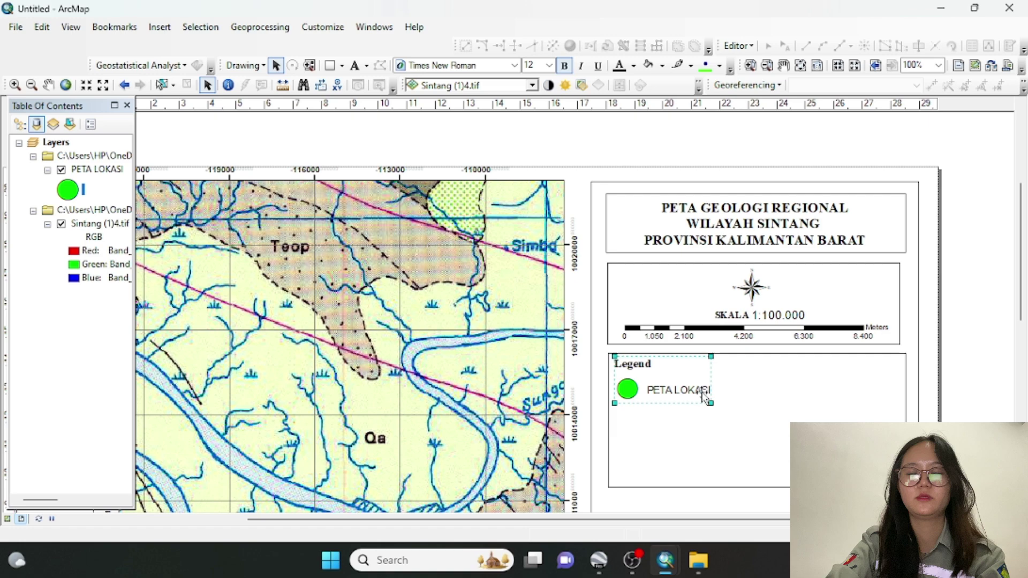
double_click(677, 377)
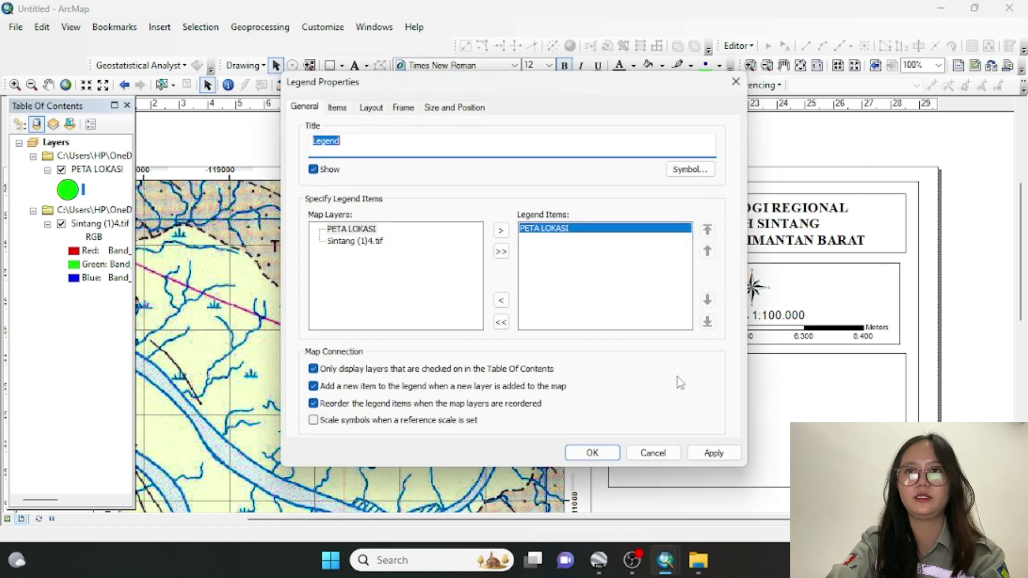
left_click(381, 144)
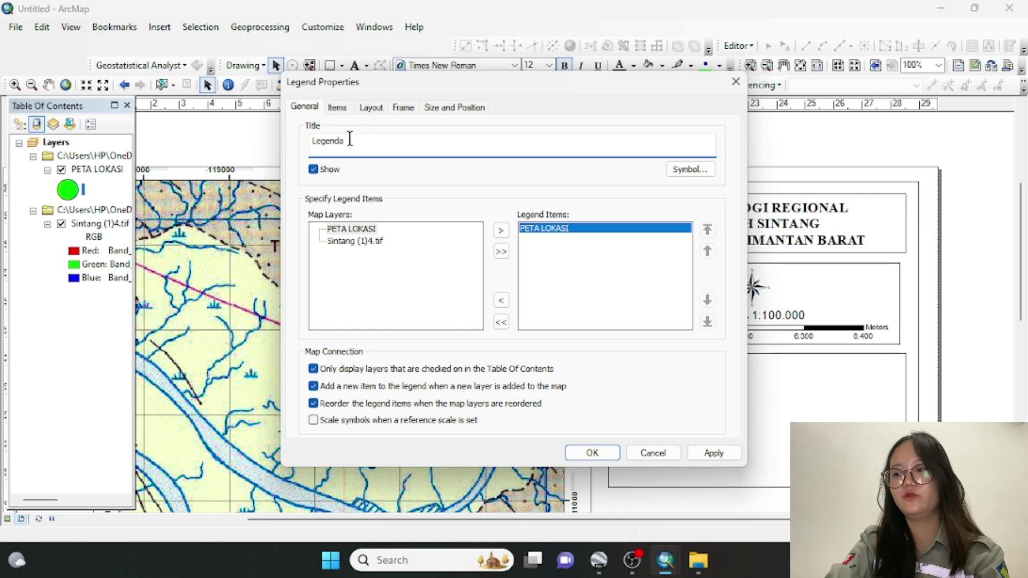
type("a")
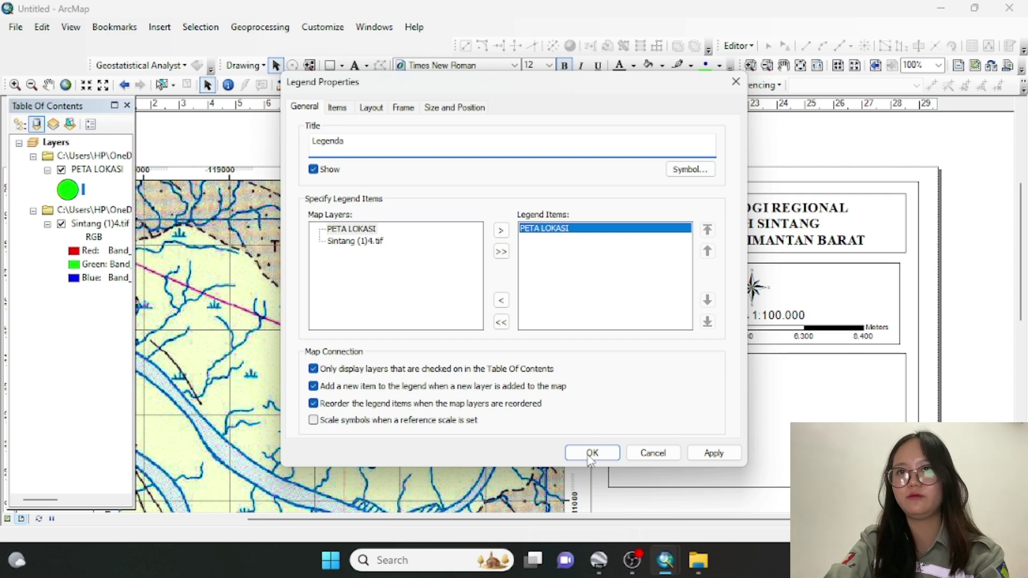
left_click(589, 456)
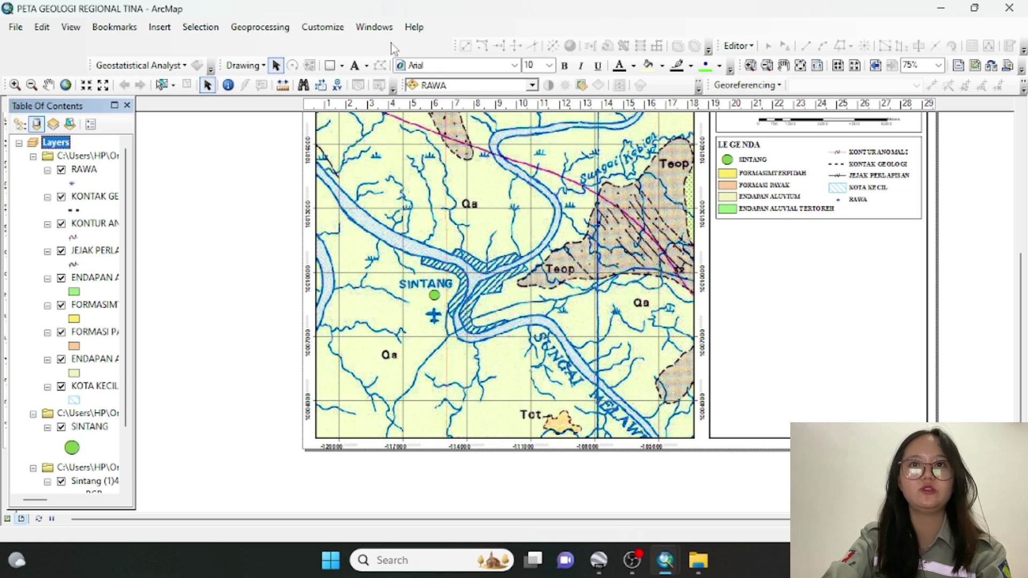
Draw a rectangle beneath the legend in the right panel
left_click(342, 66)
left_click(353, 84)
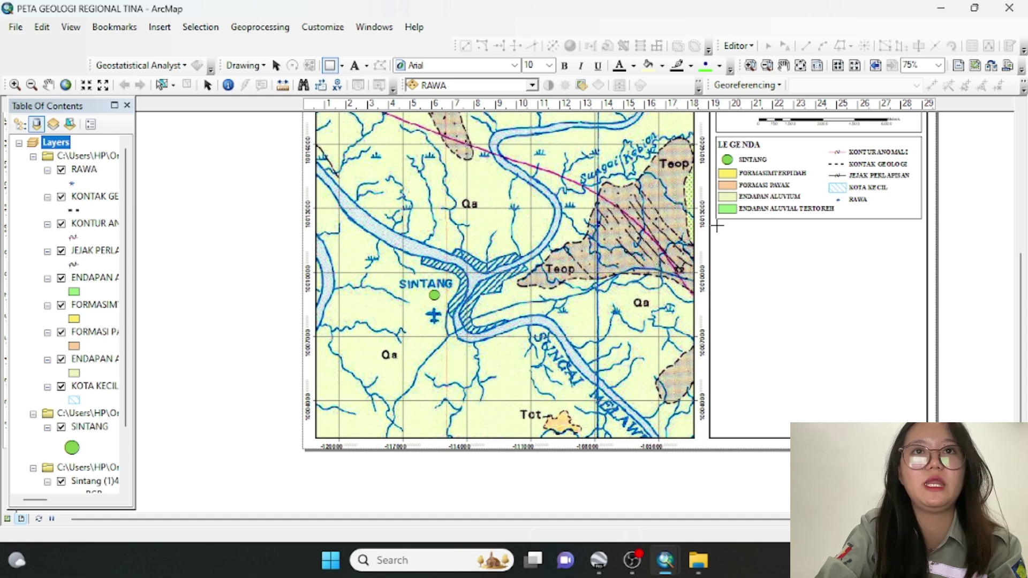
left_click_drag(718, 225, 922, 320)
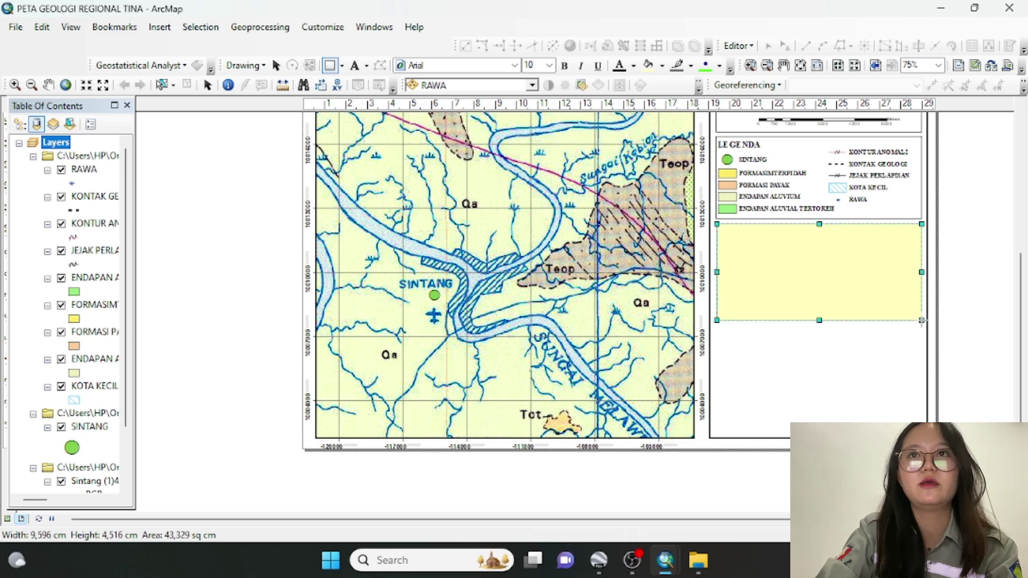
Set the new box's fill to none/white and its outline colour to black
double_click(866, 273)
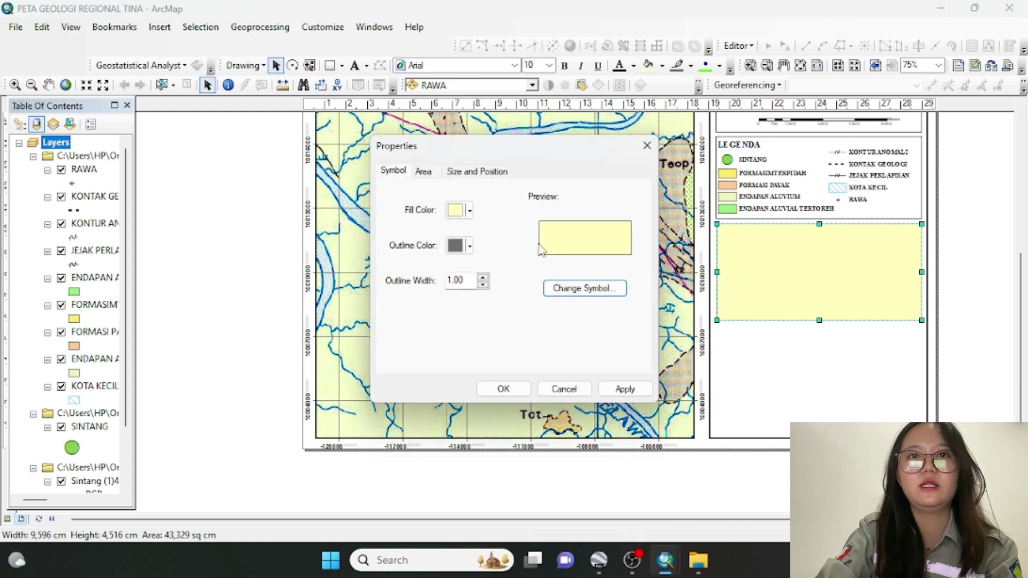
left_click(456, 211)
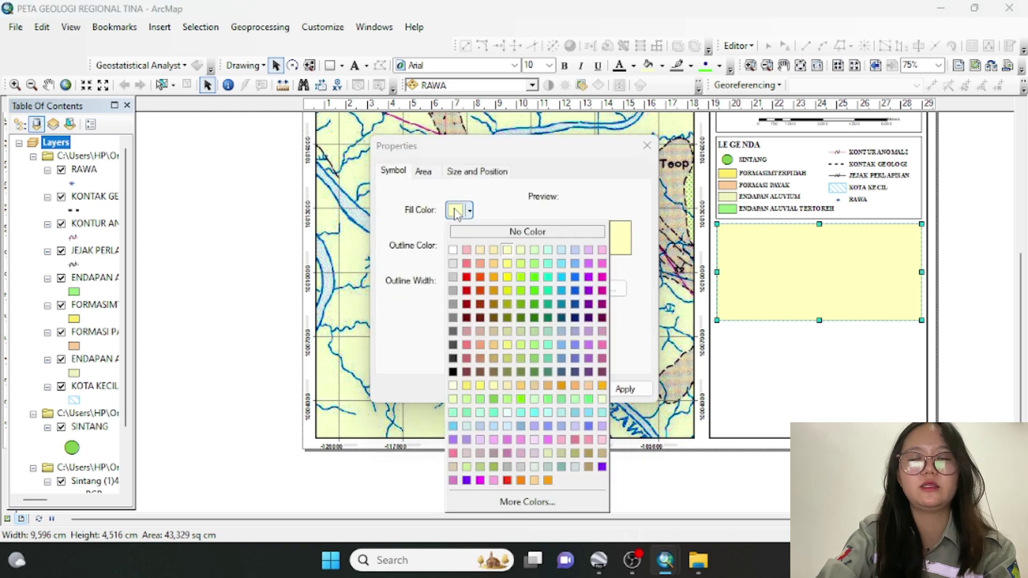
left_click(453, 250)
left_click(456, 247)
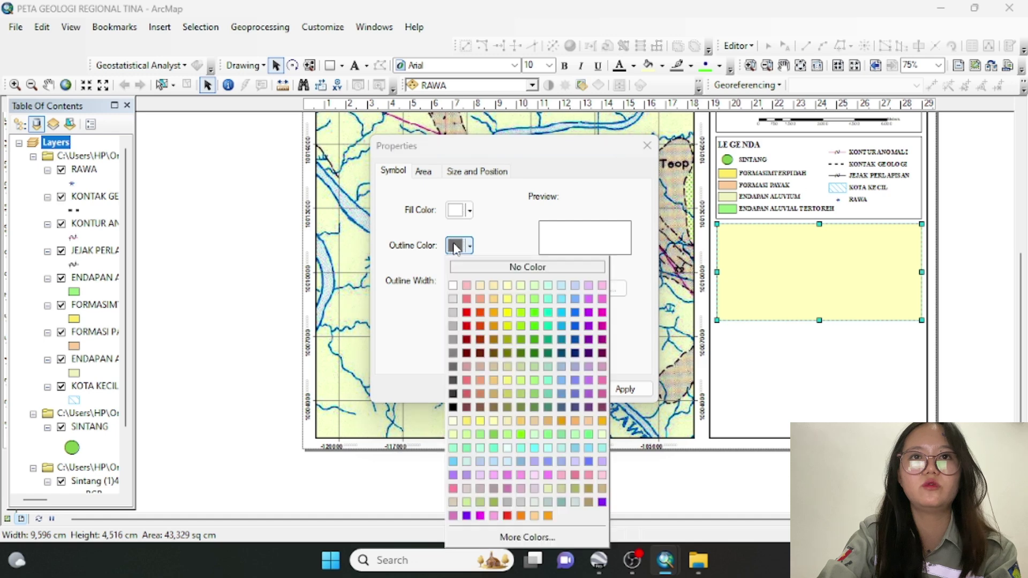
left_click(453, 408)
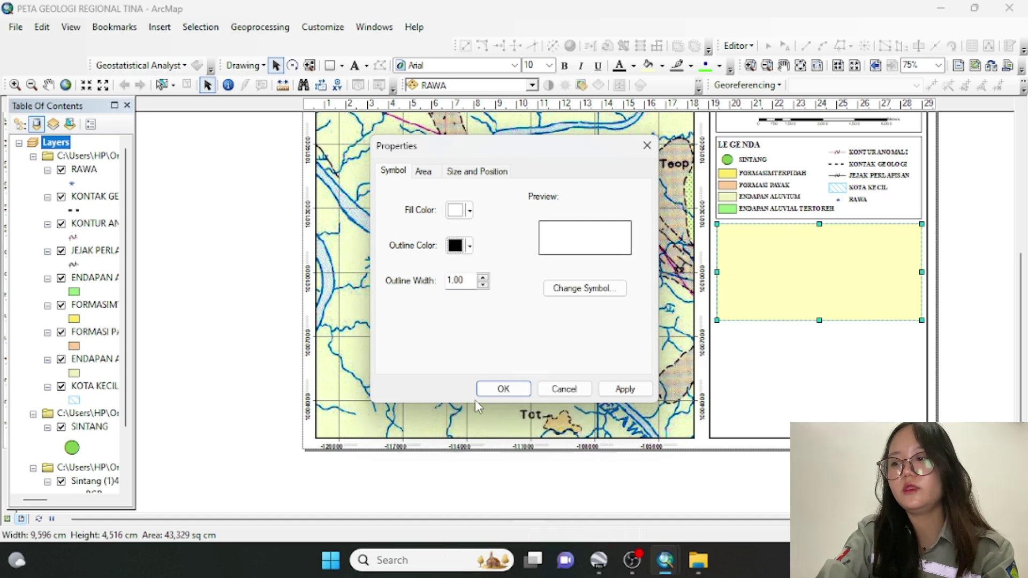
Apply the box styling and place a text element reading 'PETA INDEKS' below the legend
left_click(504, 392)
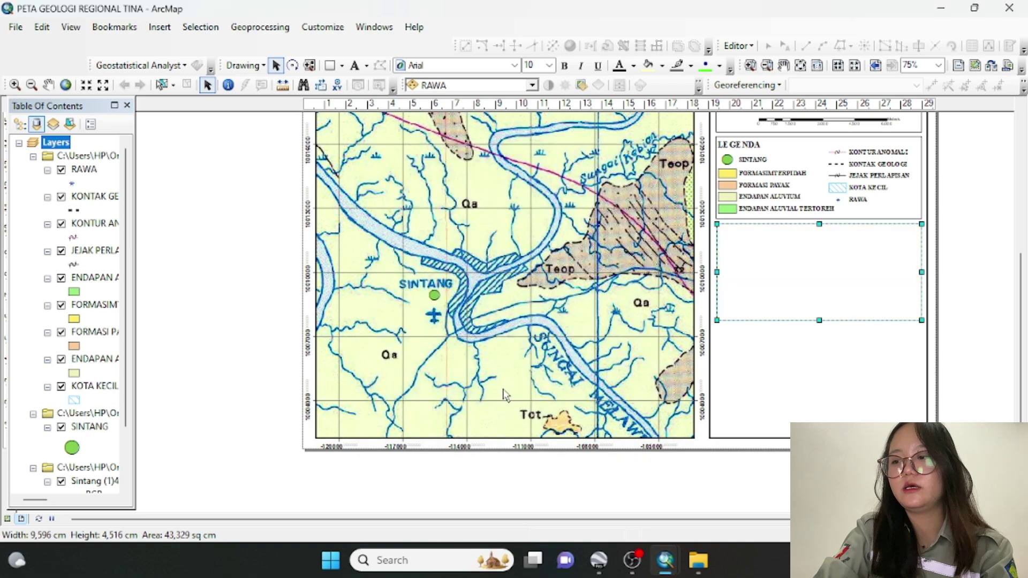
left_click(805, 362)
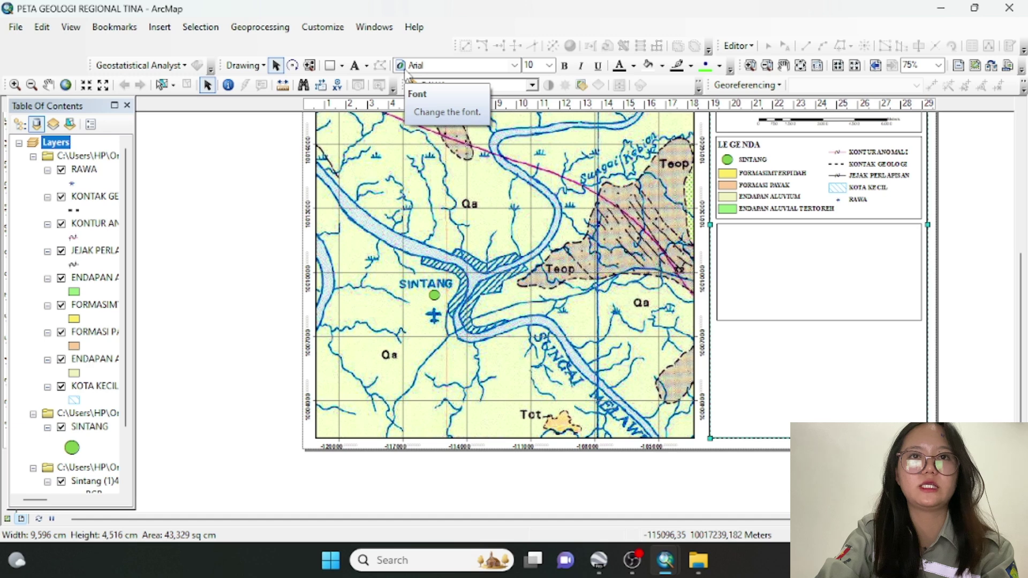
left_click(355, 67)
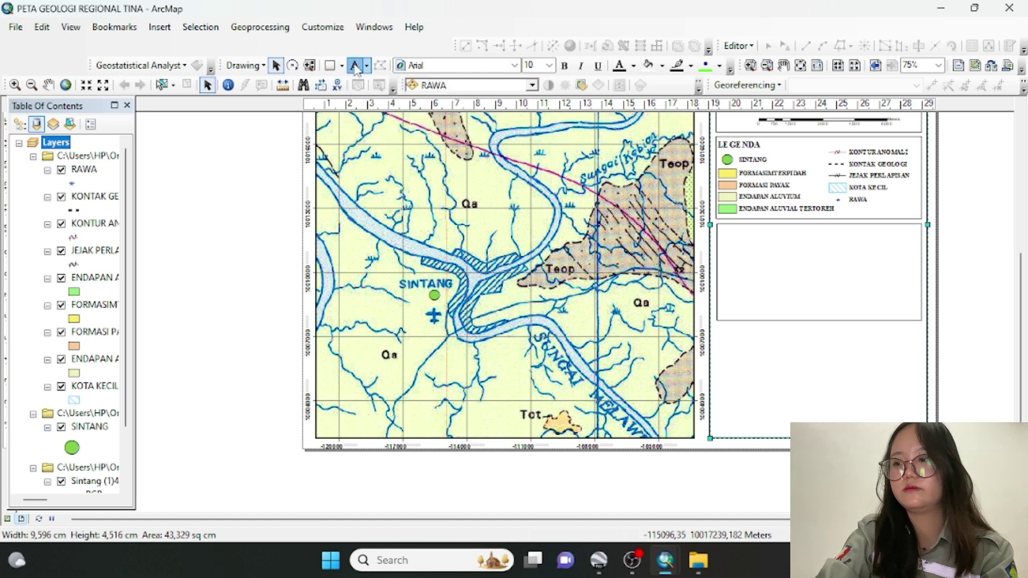
left_click(782, 237)
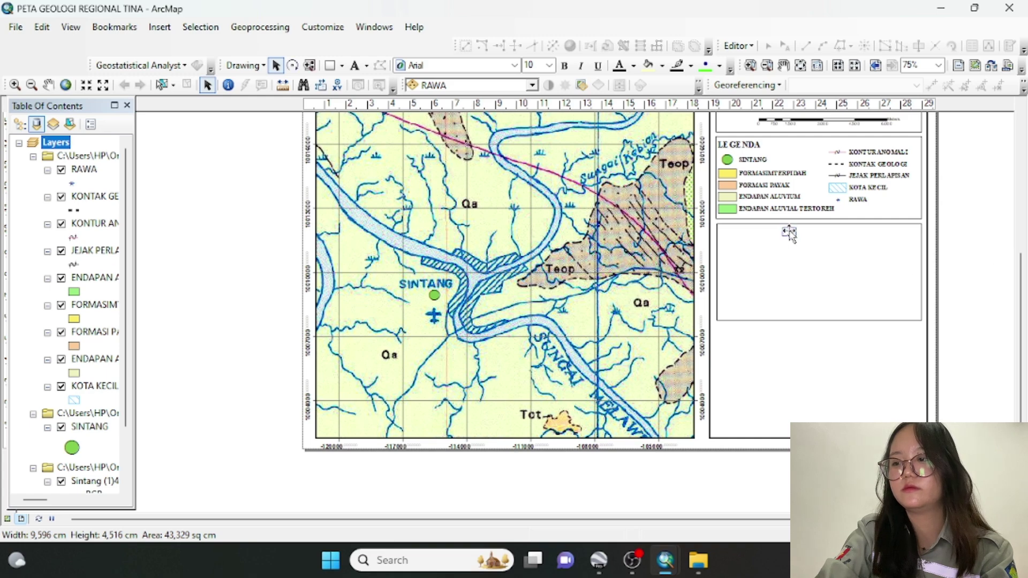
double_click(791, 235)
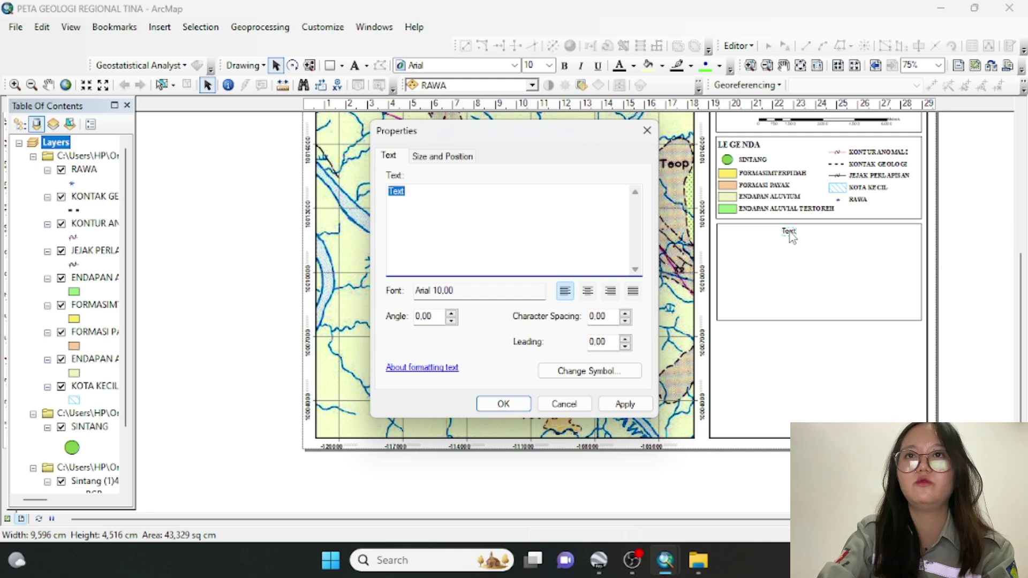
type("PETA INDEKS")
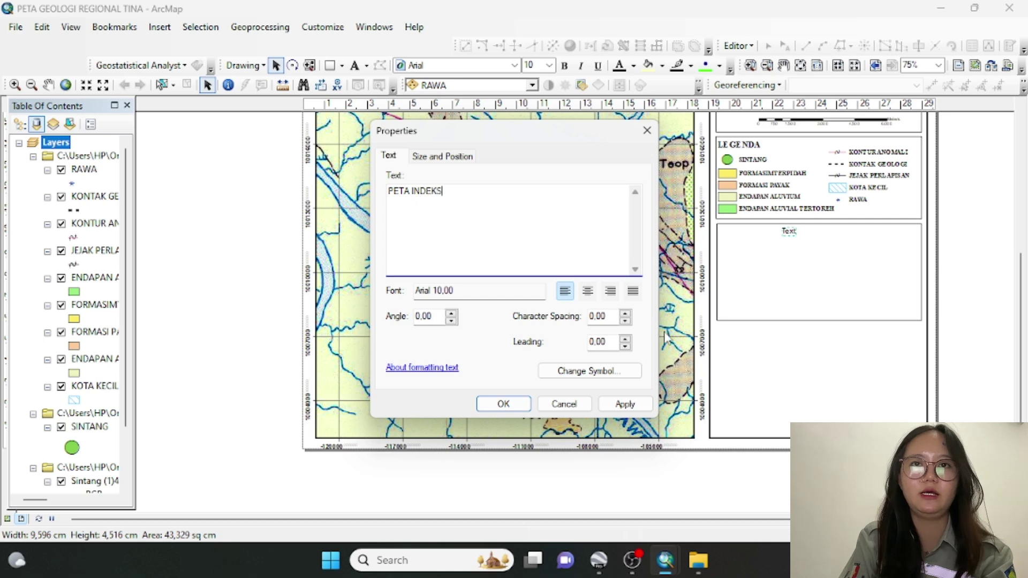
Change the PETA INDEKS font to Times New Roman and move it to the box's left side
left_click(593, 375)
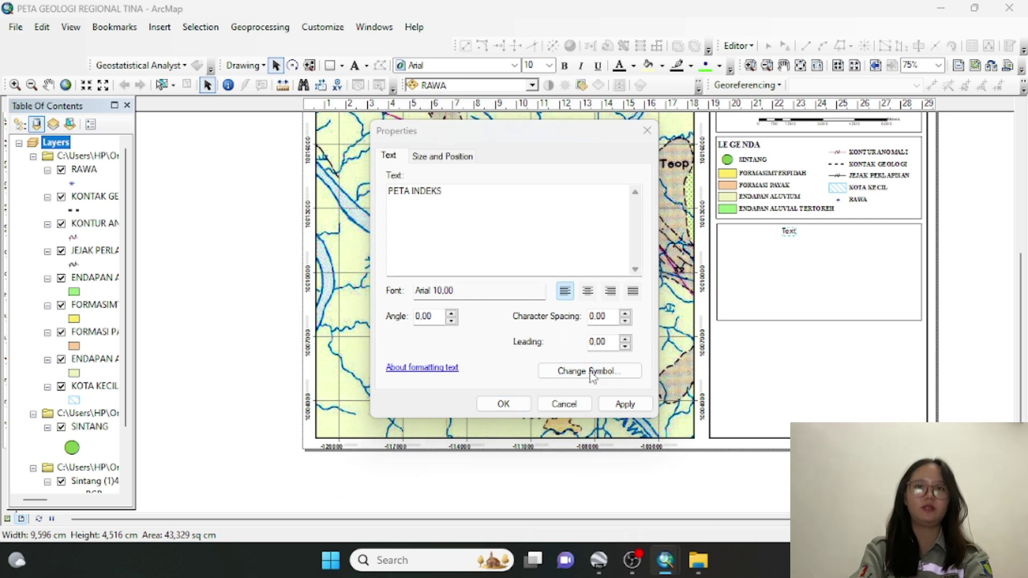
left_click(613, 247)
left_click(614, 248)
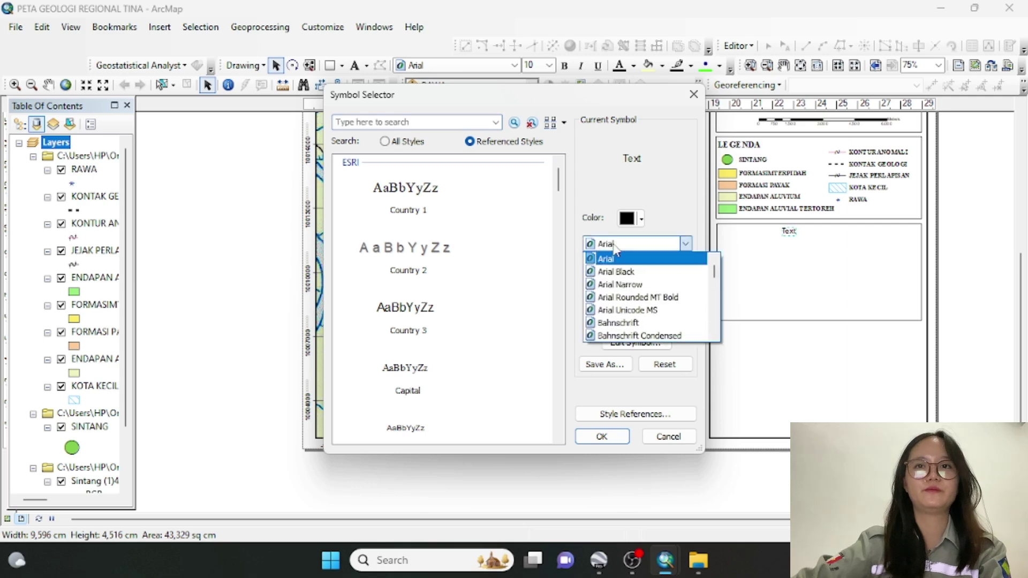
type("ti")
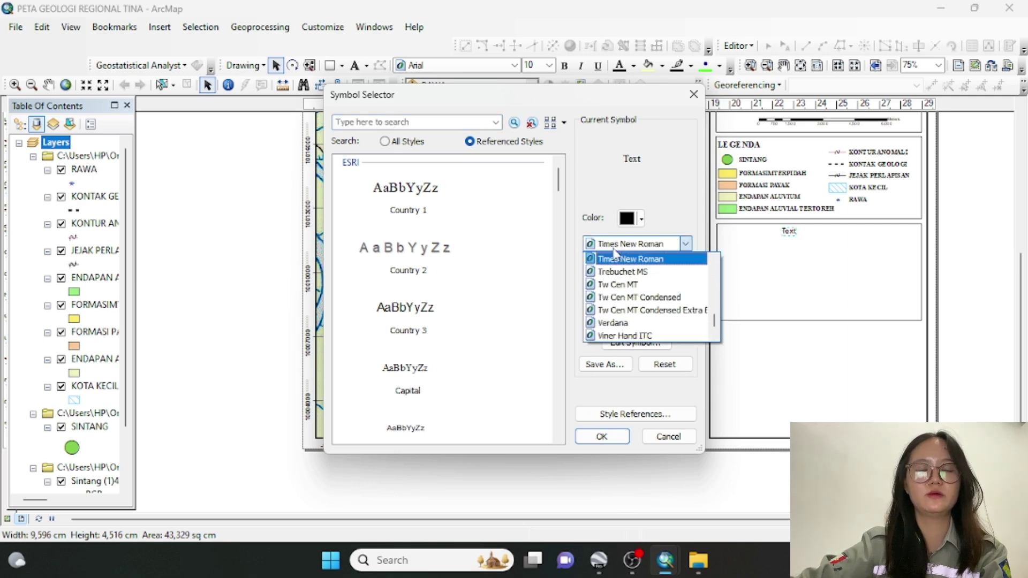
left_click(617, 260)
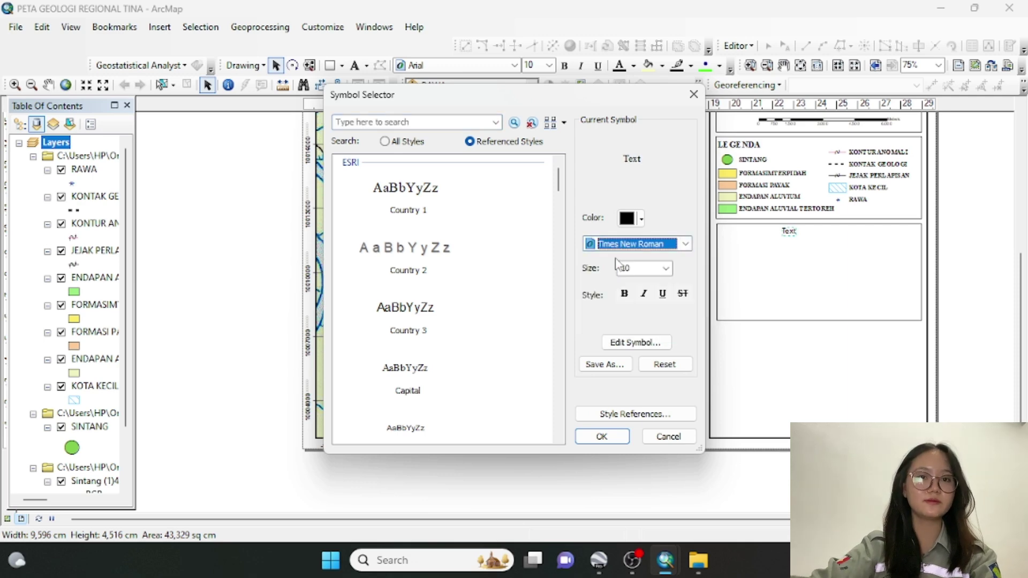
left_click(601, 437)
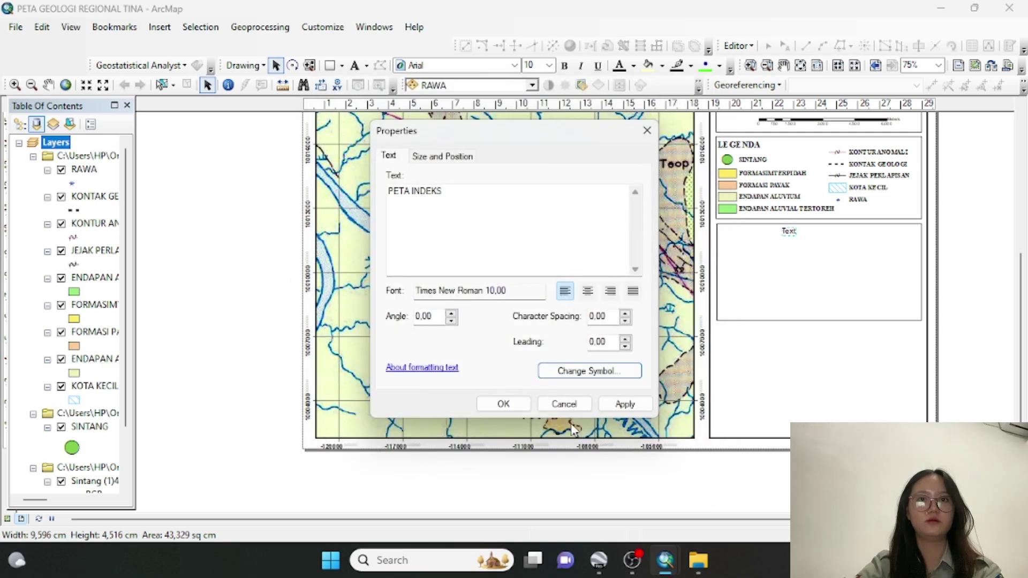
left_click(503, 405)
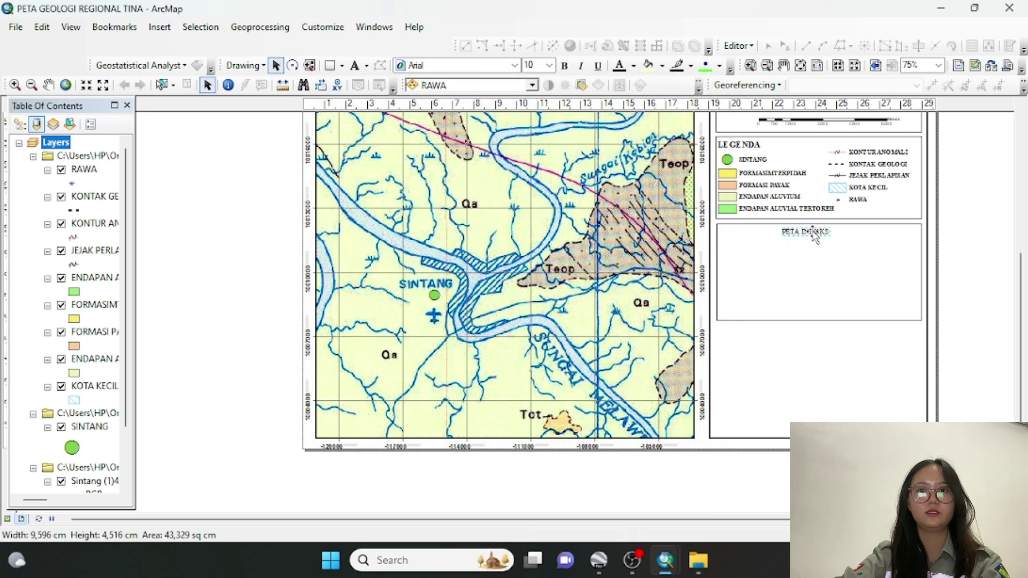
left_click_drag(812, 233, 752, 234)
Make the PETA INDEKS heading bold
double_click(748, 235)
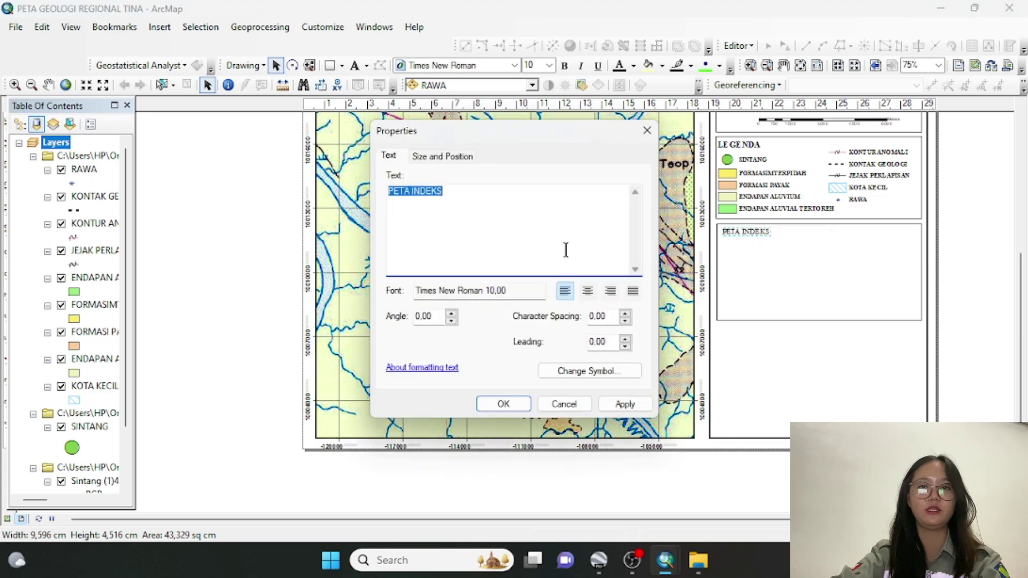
left_click(555, 371)
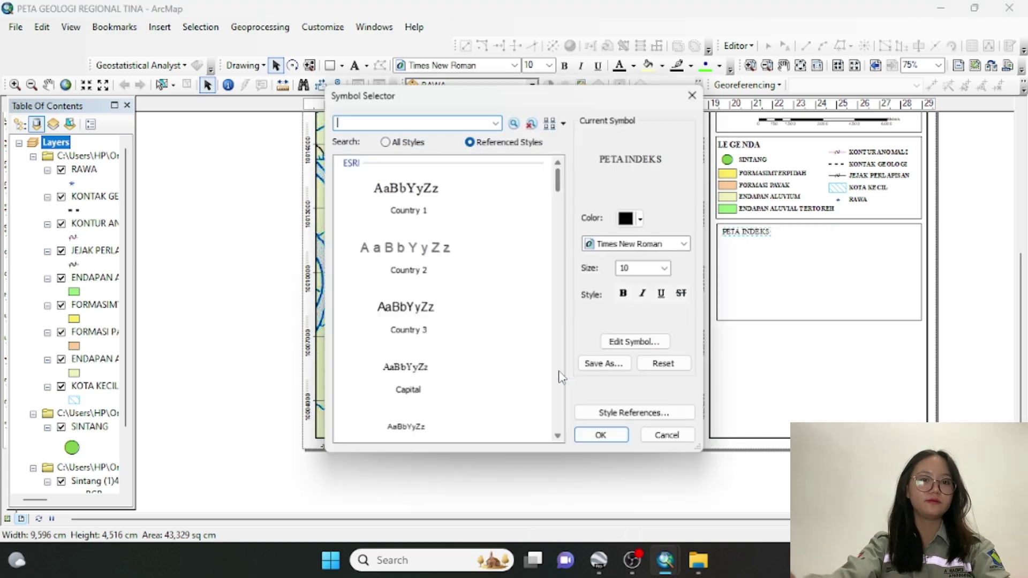
left_click(625, 293)
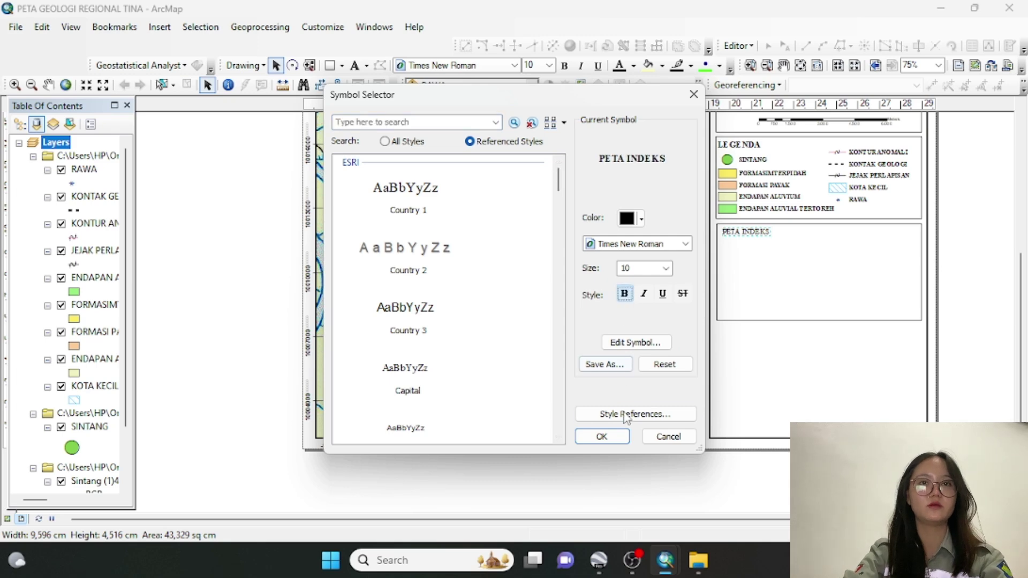
left_click(605, 436)
left_click(504, 404)
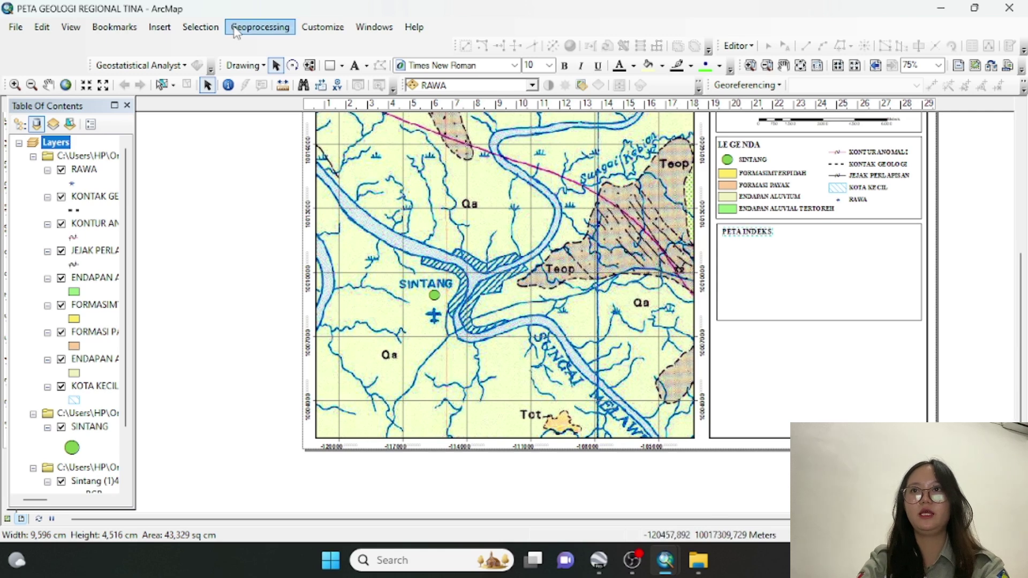
Insert a new data frame and move it into the PETA INDEKS box
left_click(157, 30)
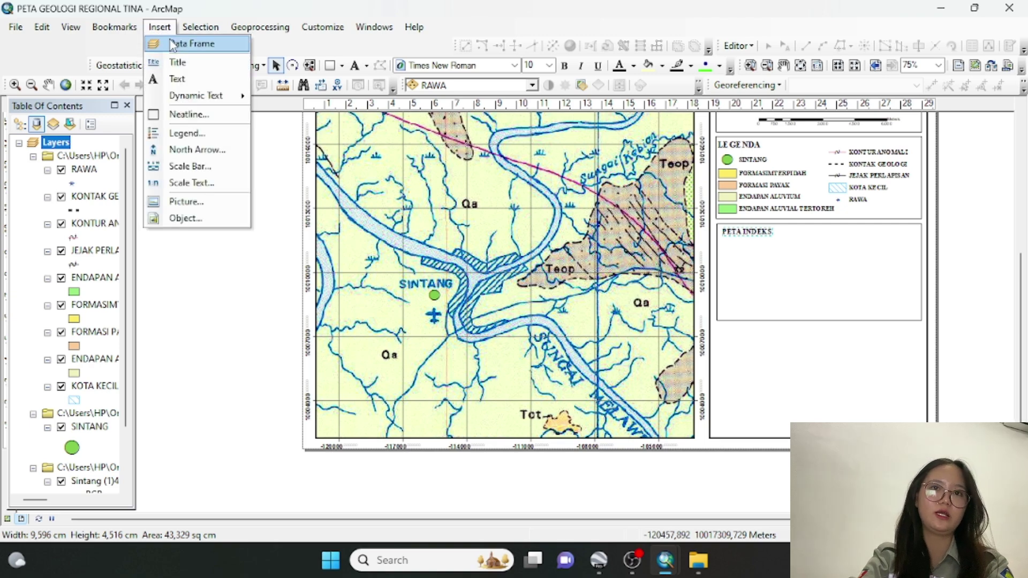
left_click(170, 43)
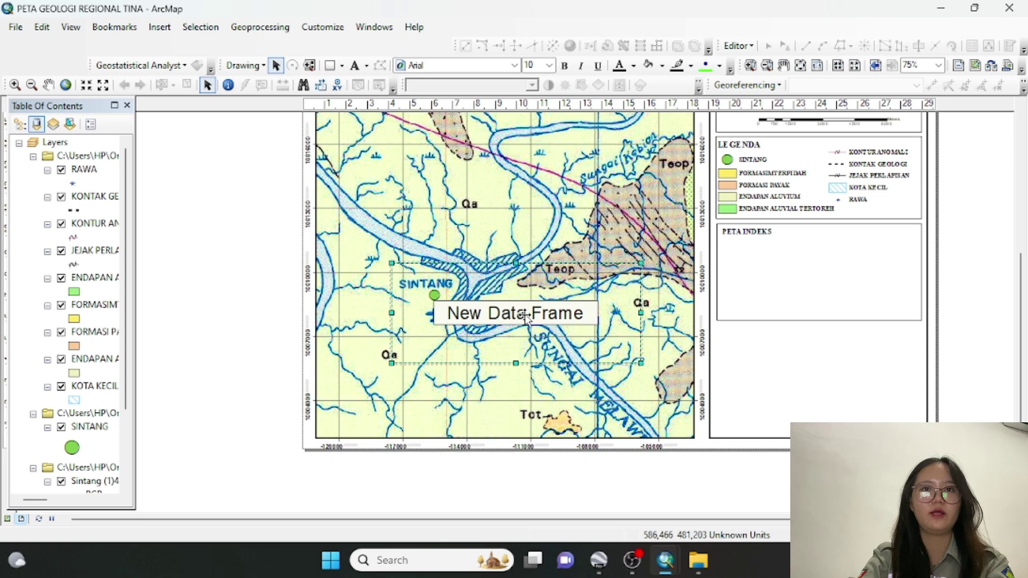
left_click_drag(519, 315, 810, 294)
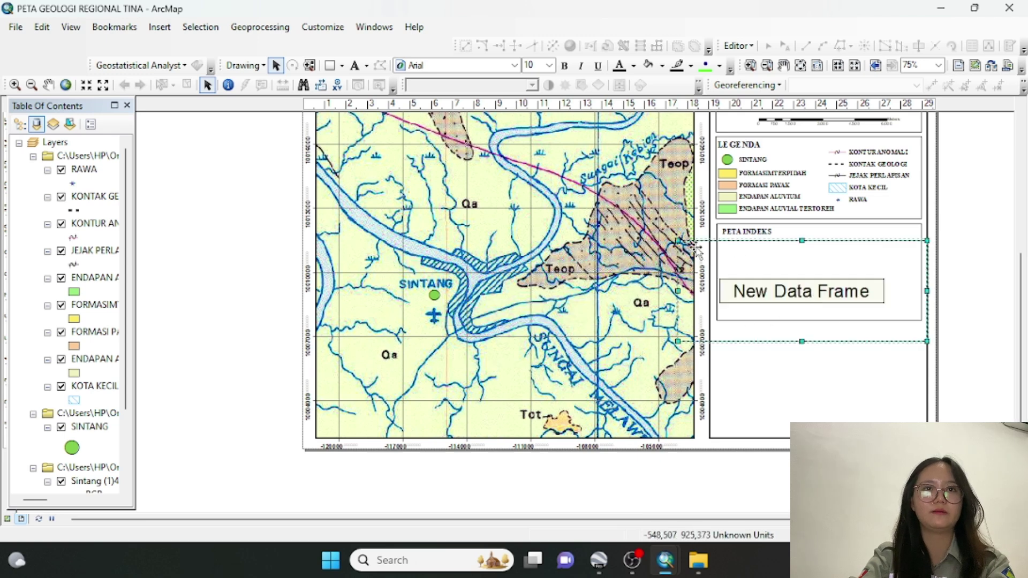
mouse_move(752, 265)
left_mouse_down()
mouse_move(785, 271)
mouse_move(738, 250)
left_mouse_up()
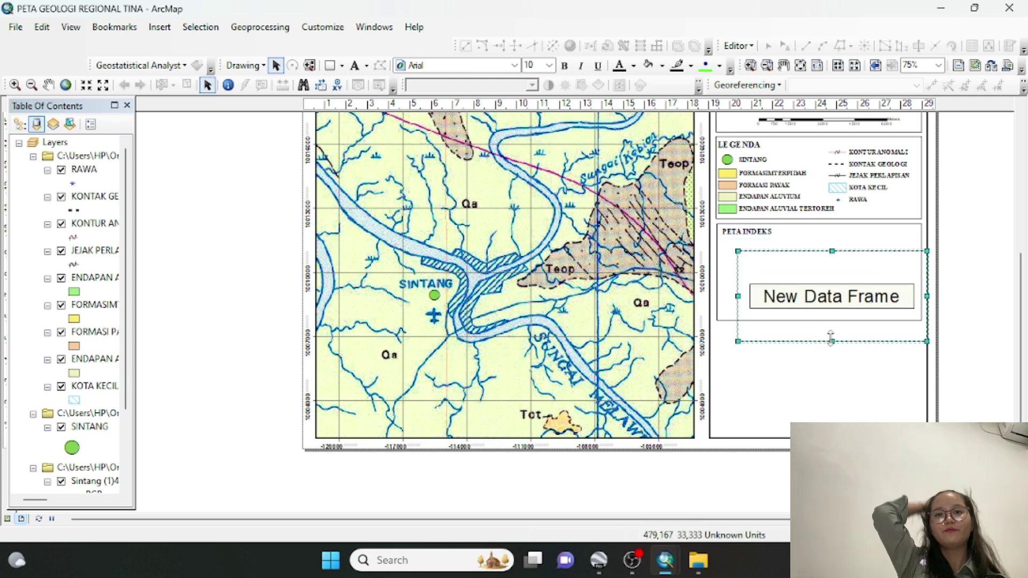
Resize the data frame's bottom and right edges to fit inside the box
left_click_drag(832, 341, 833, 313)
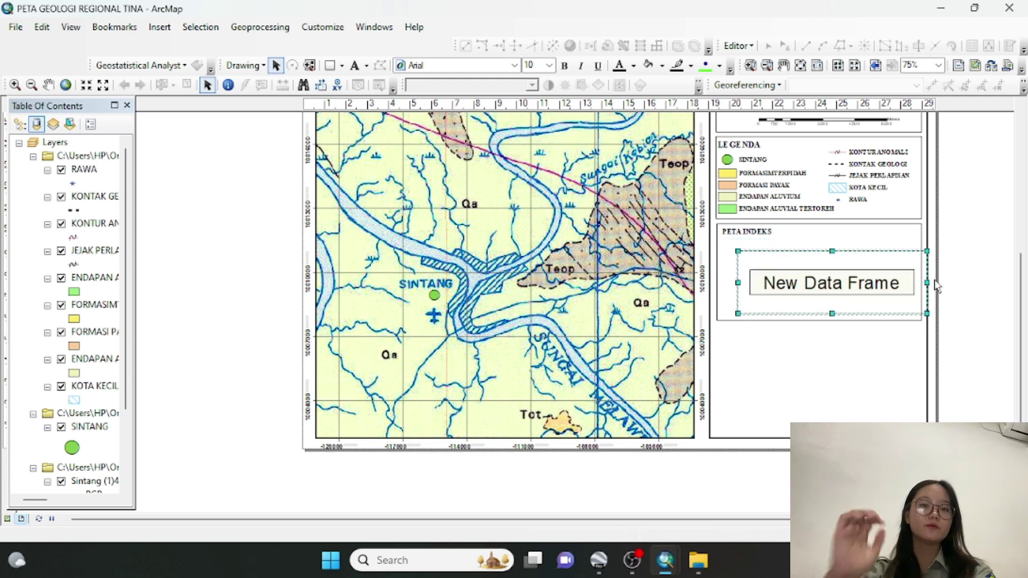
left_click_drag(927, 282, 873, 281)
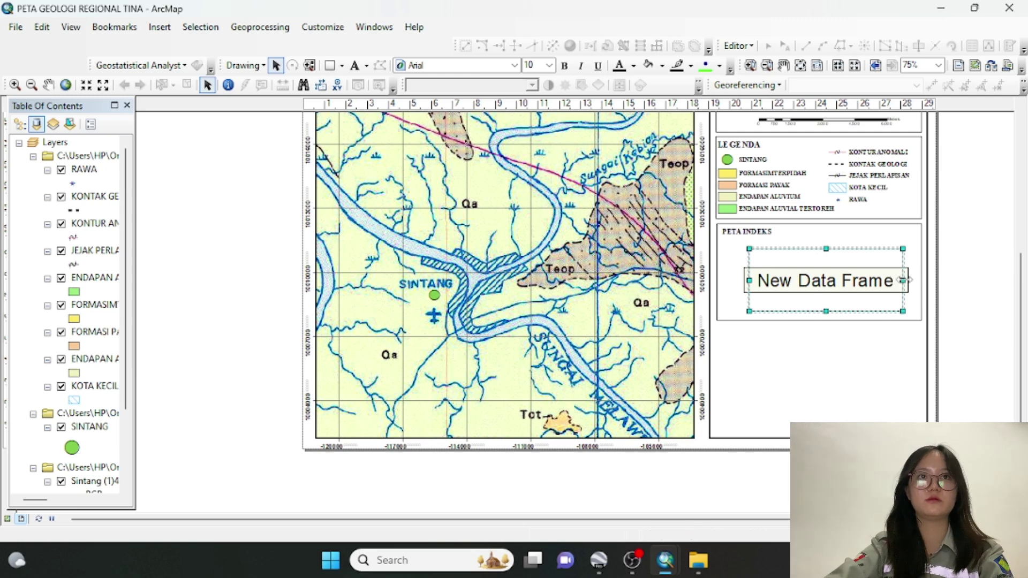
left_click_drag(903, 280, 889, 281)
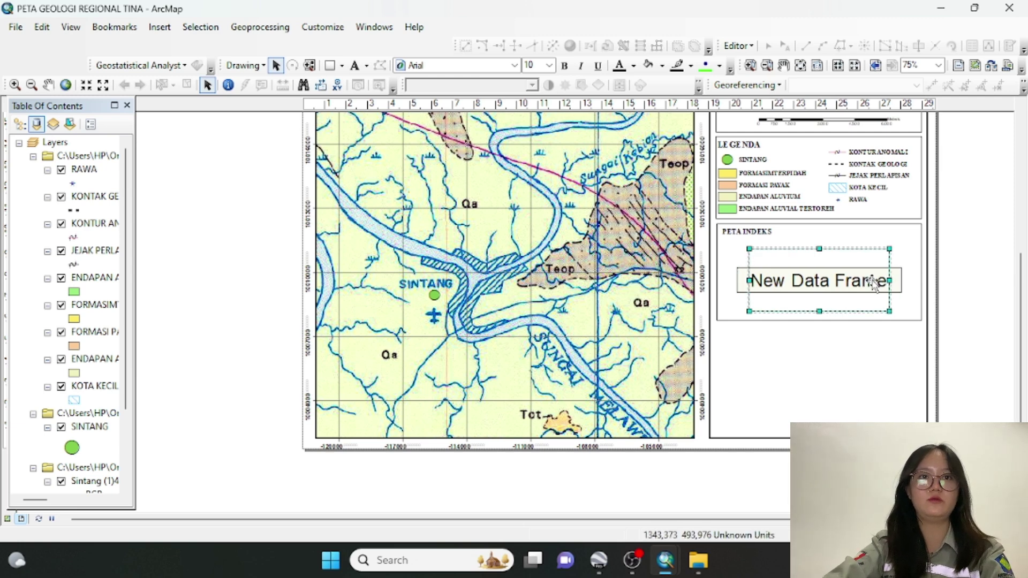
left_click(870, 347)
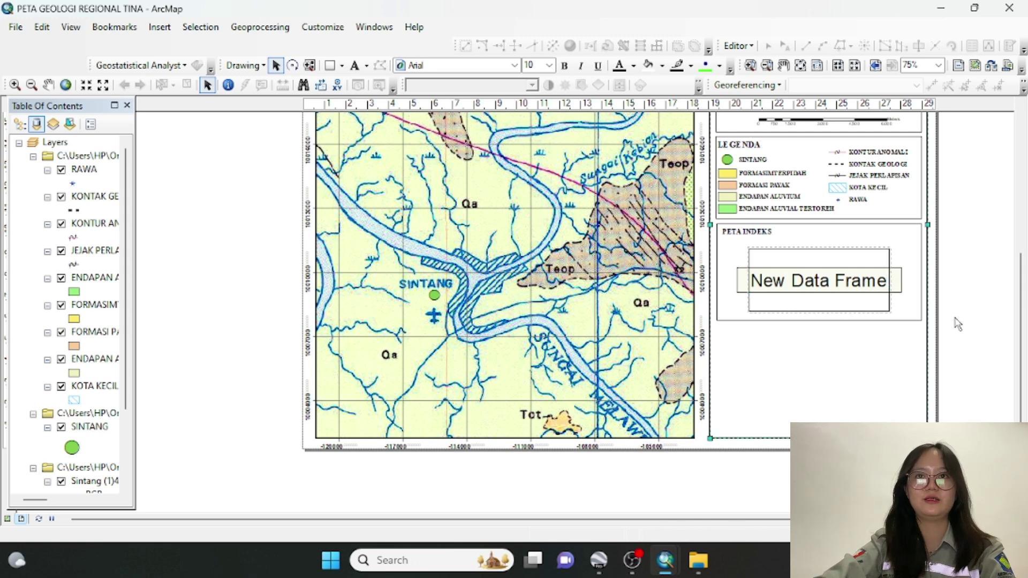
Open the Add Data dialog from the New Data Frame's context menu
right_click(812, 287)
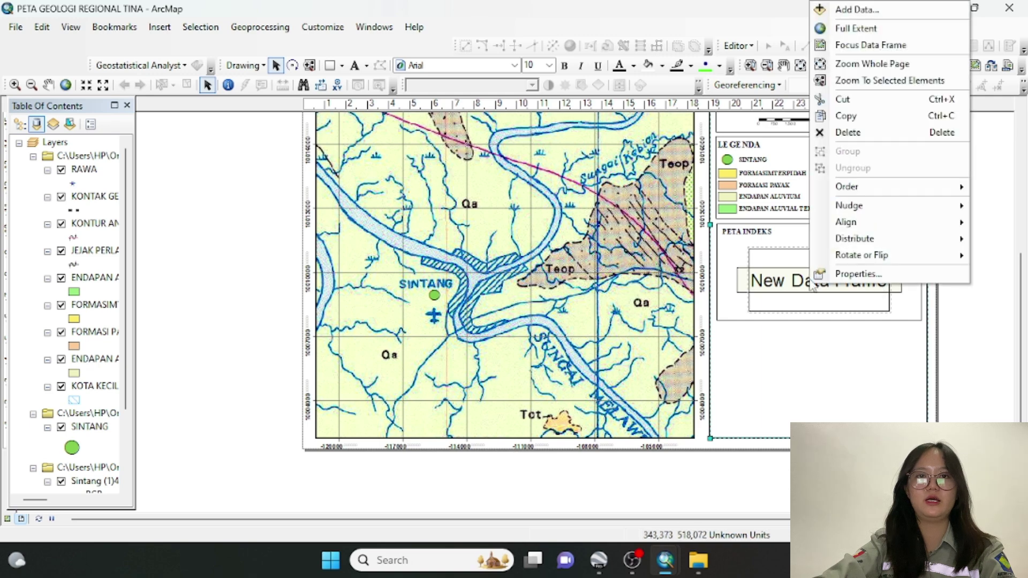
left_click(855, 274)
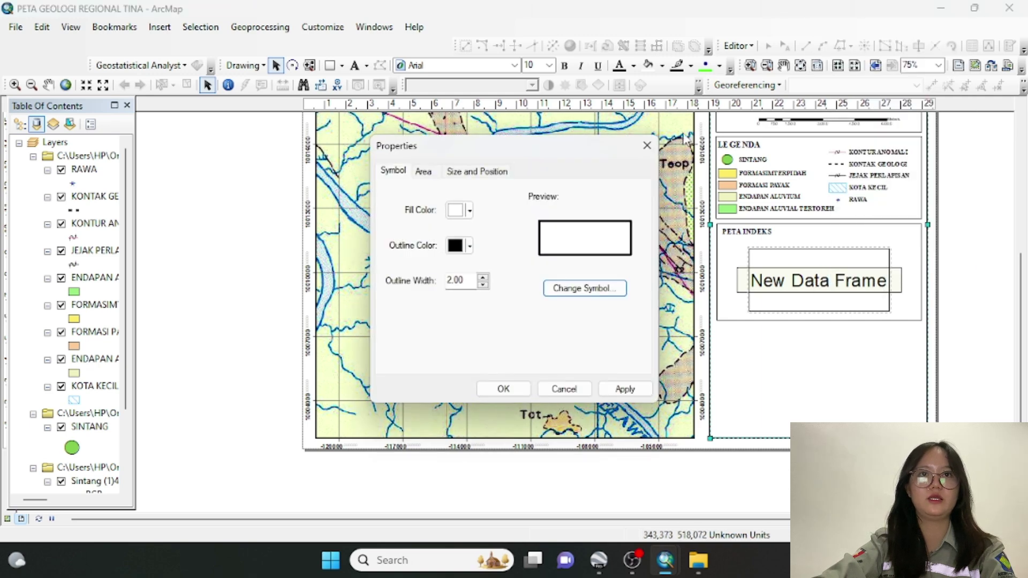
left_click(647, 145)
right_click(813, 291)
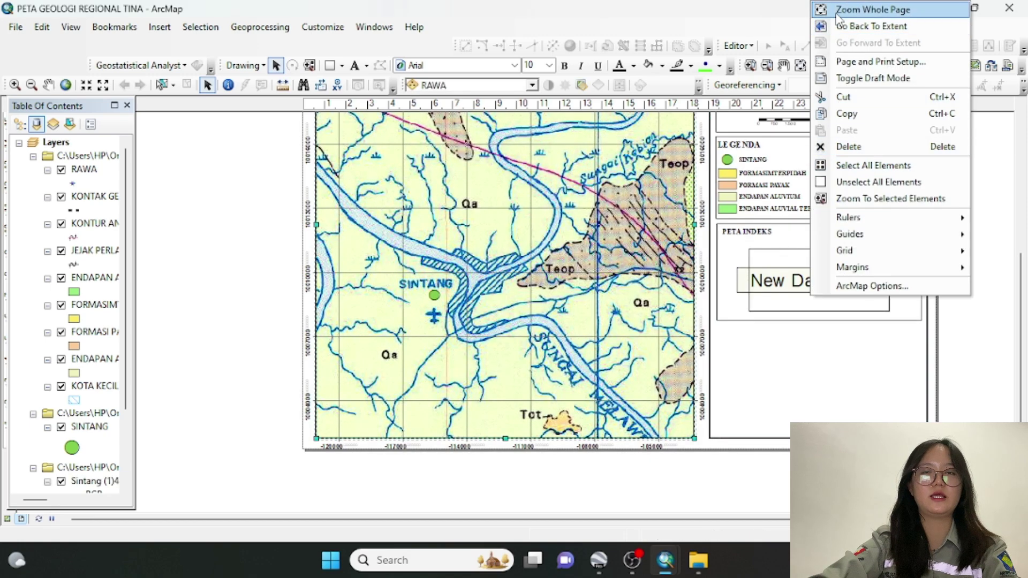
left_click(787, 288)
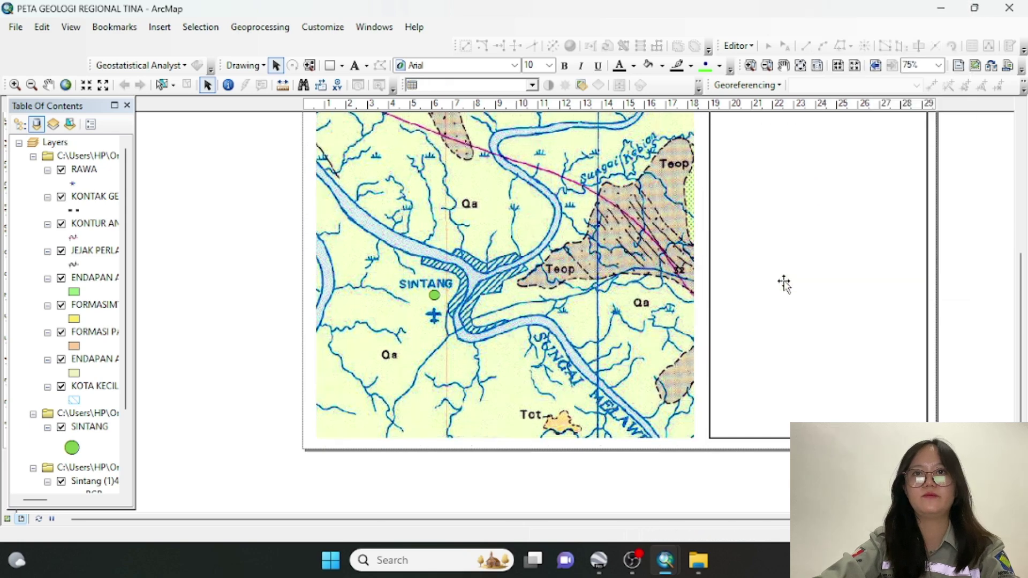
right_click(788, 289)
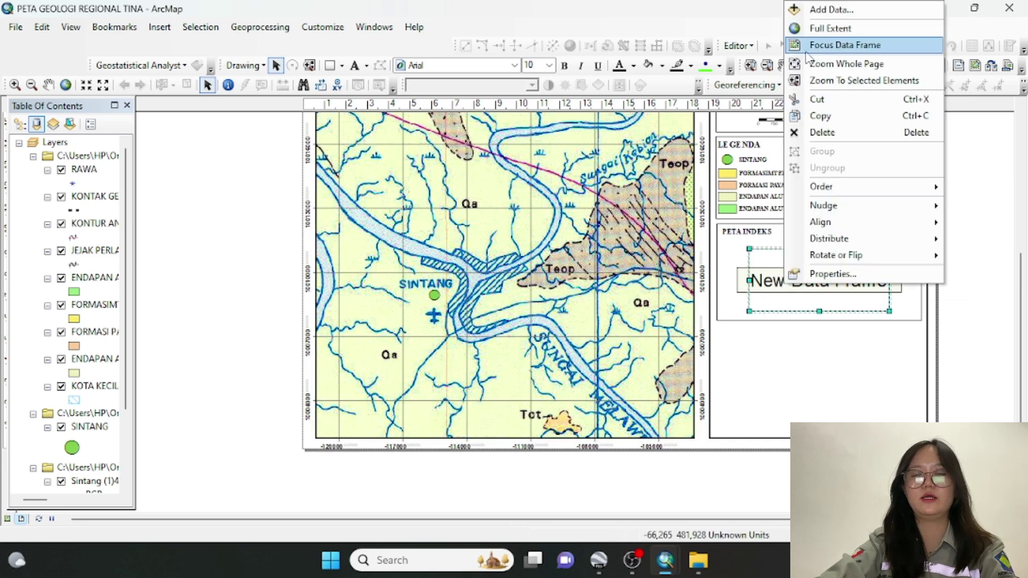
left_click(813, 9)
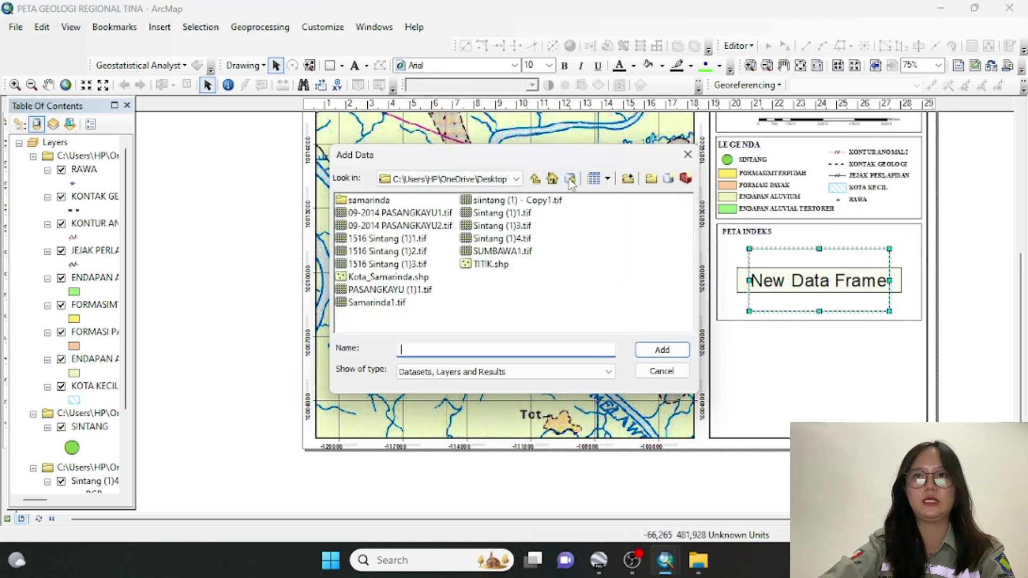
Add ADMINISTRASIKECAMATAN_AR_50K.shp from SIG TINA ACARA 2\SINTANG\SINTANG to the new data frame
left_click(534, 180)
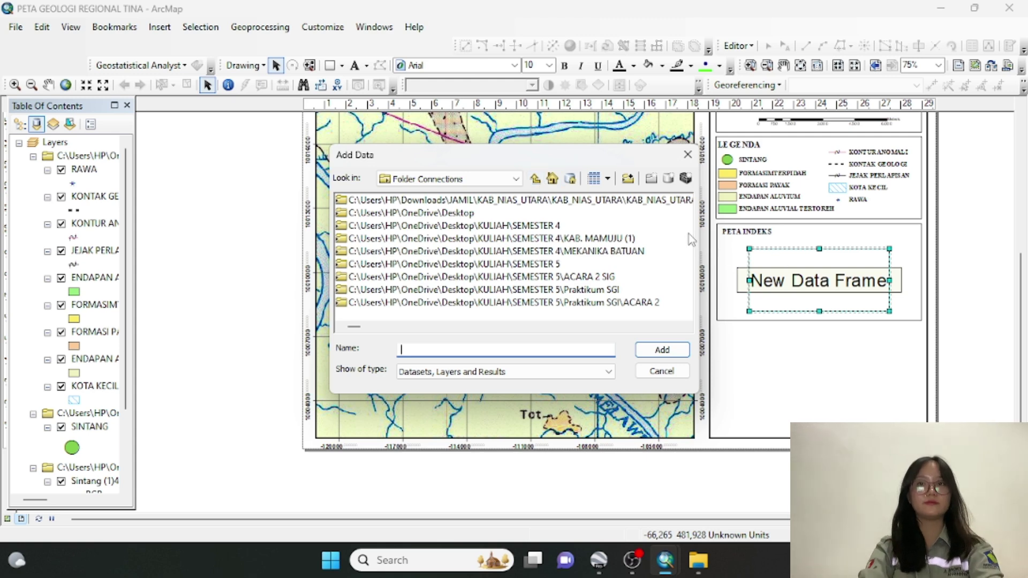
left_click(534, 180)
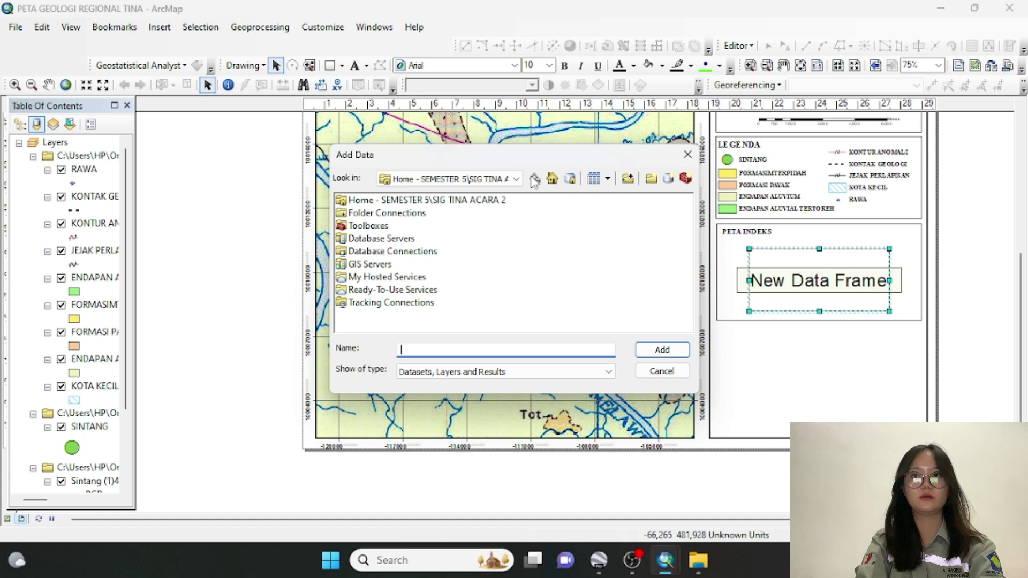
double_click(479, 202)
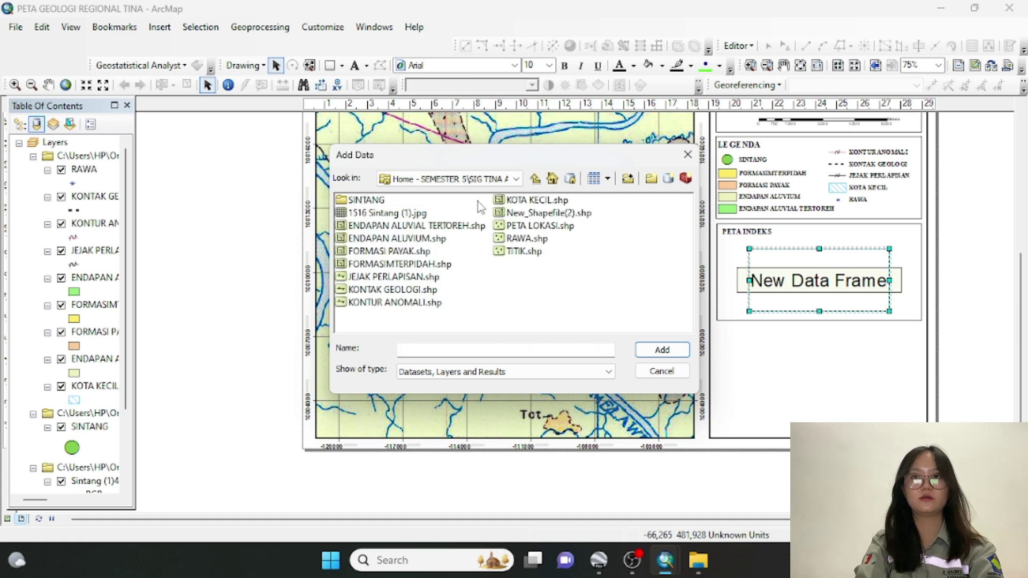
left_click(343, 200)
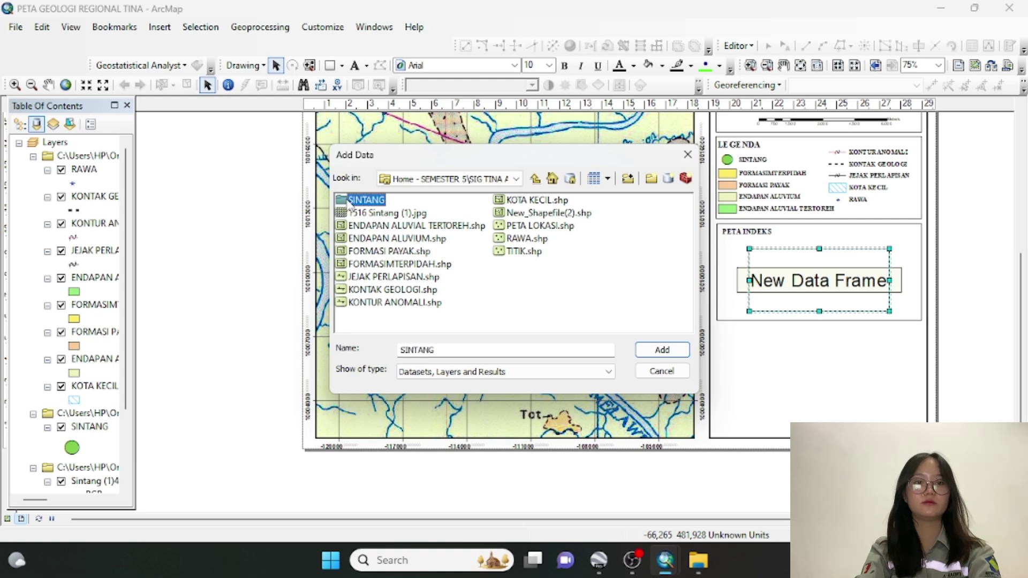
double_click(350, 203)
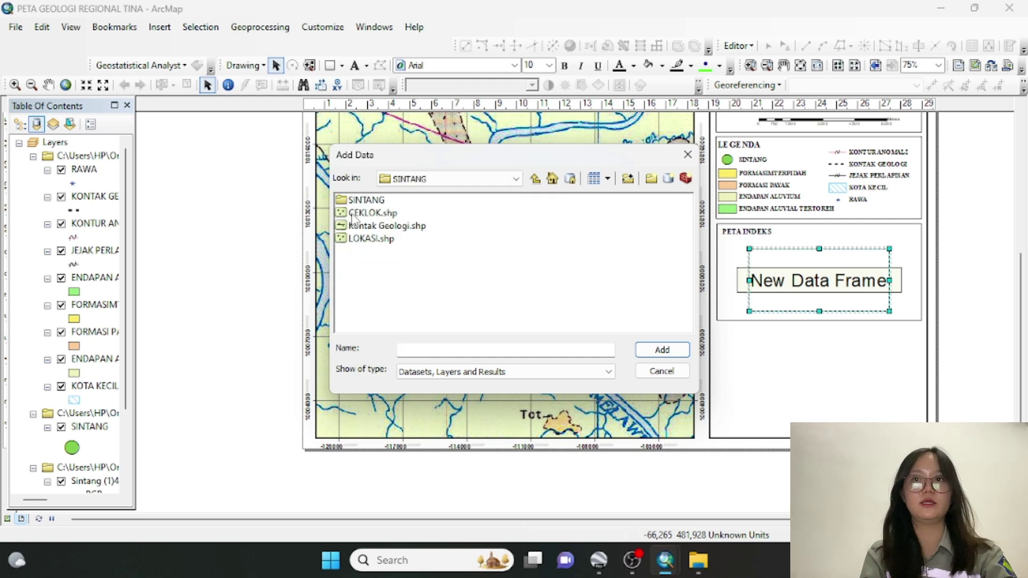
double_click(365, 205)
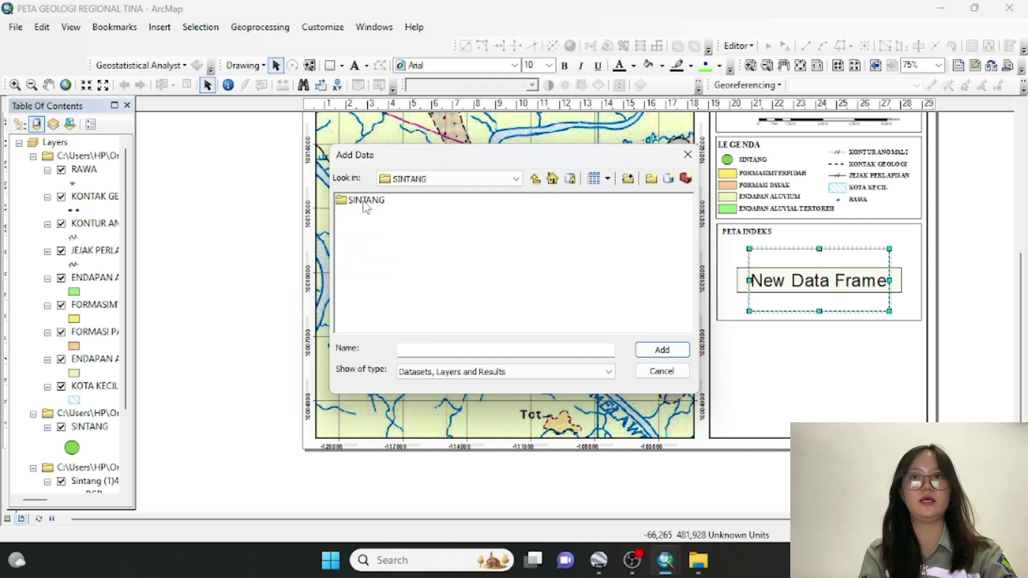
left_click(364, 204)
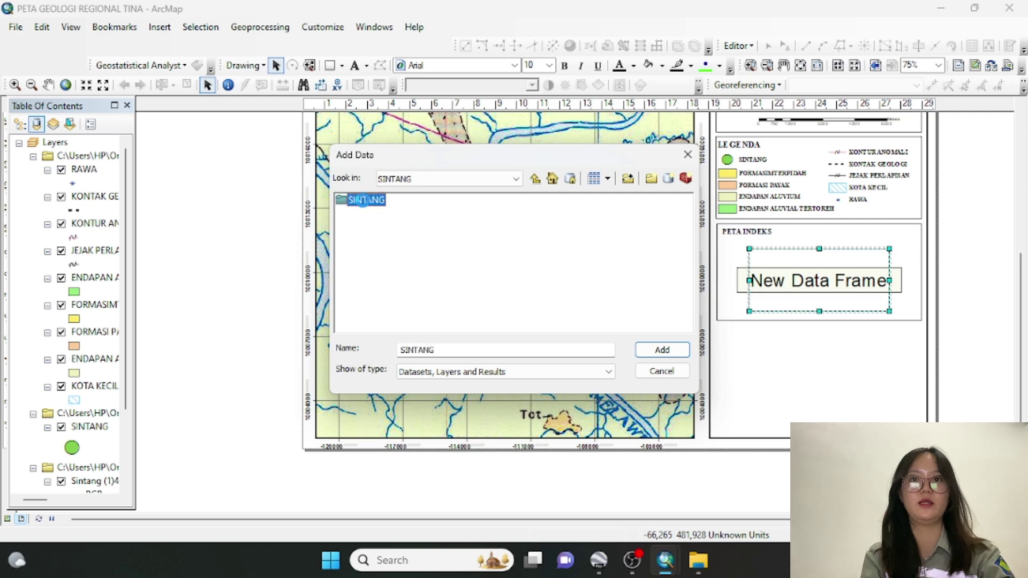
double_click(363, 202)
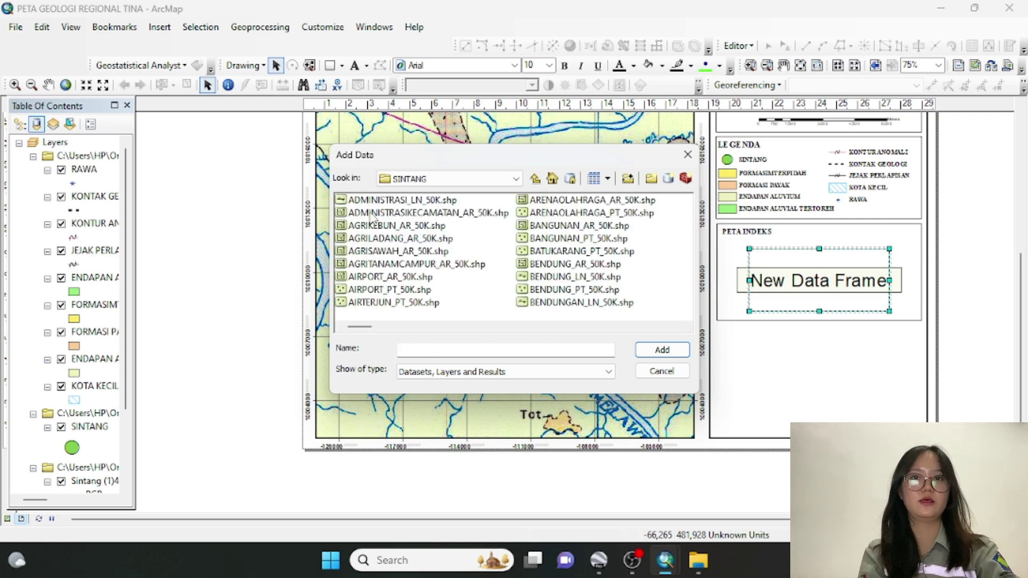
left_click(373, 213)
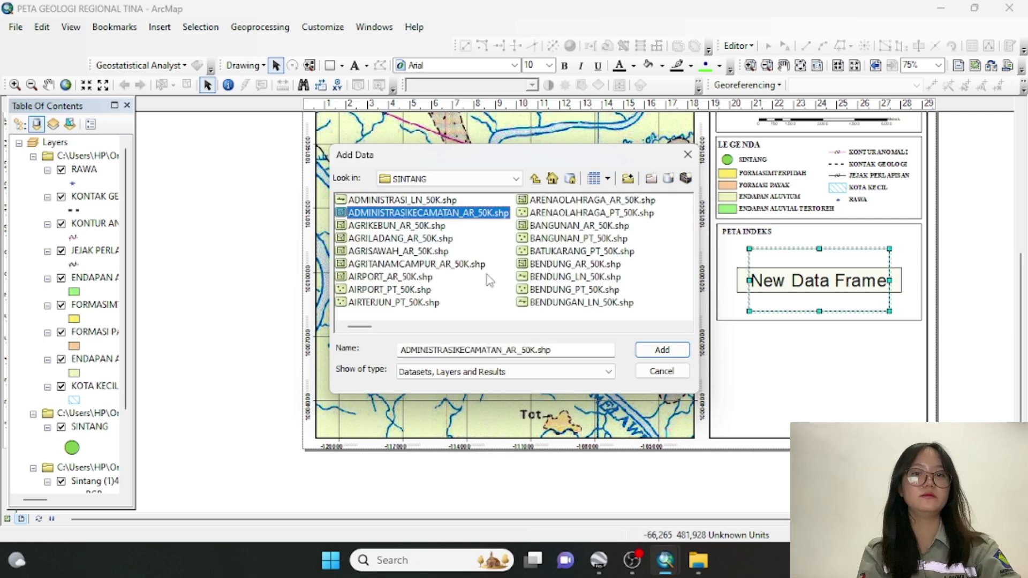
left_click(662, 351)
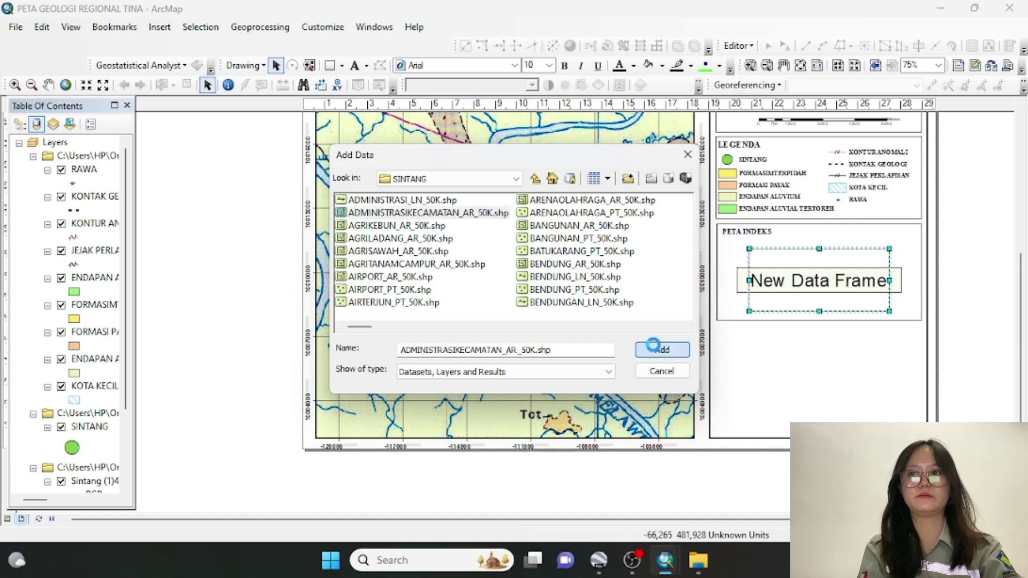
left_click(654, 348)
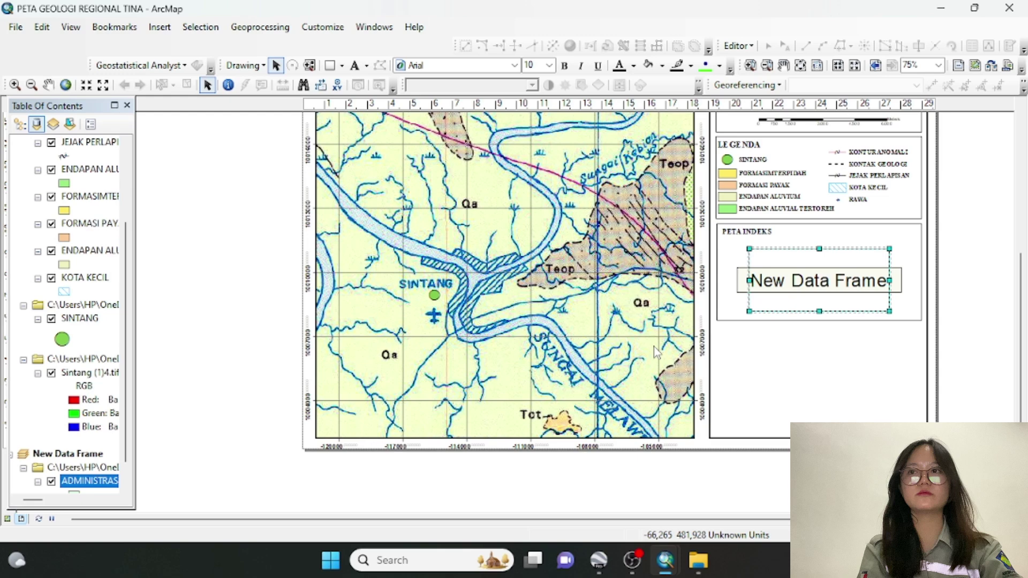
Copy the SINTANG layer from the main map's Table of Contents
right_click(804, 292)
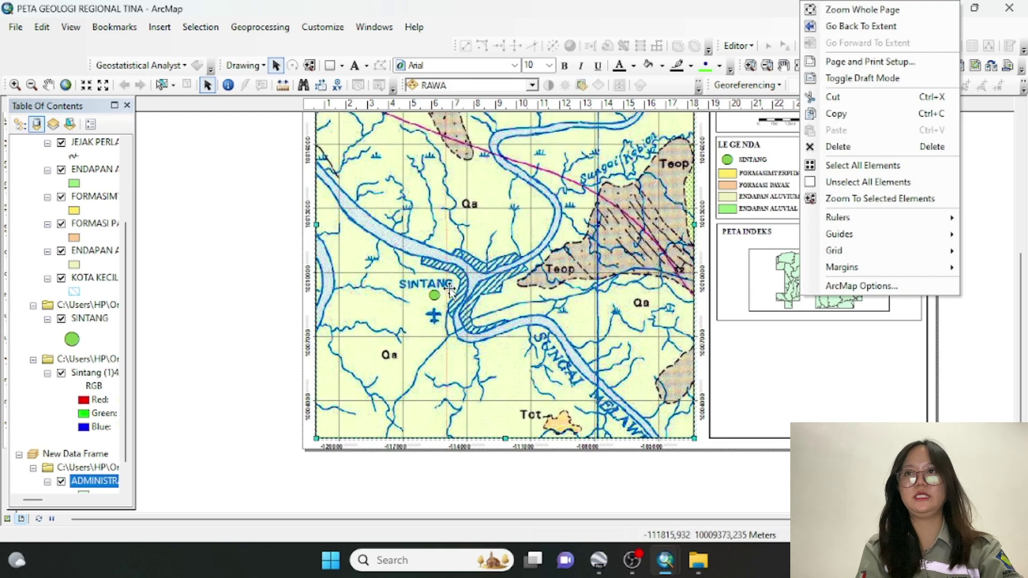
right_click(83, 321)
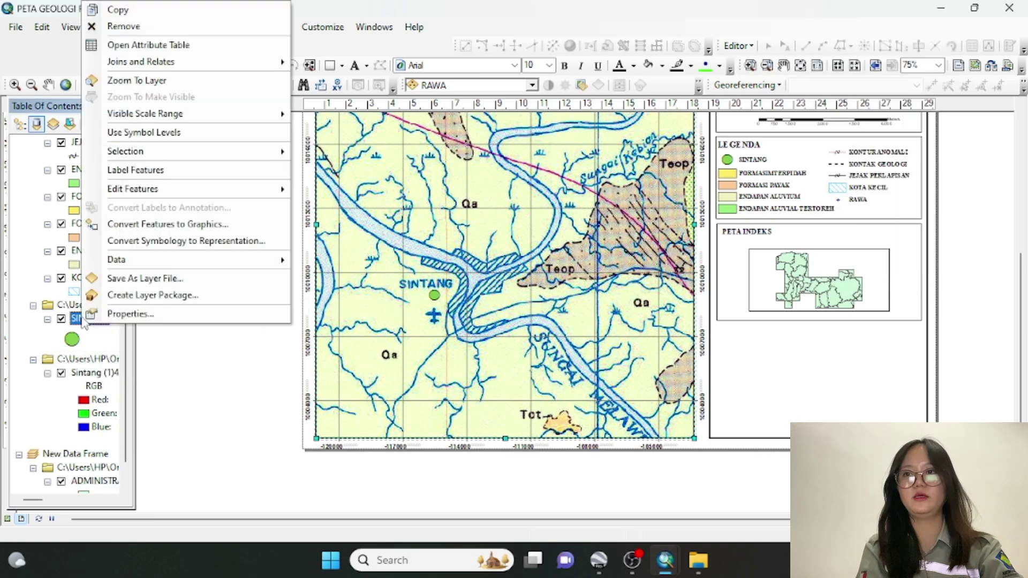
left_click(116, 10)
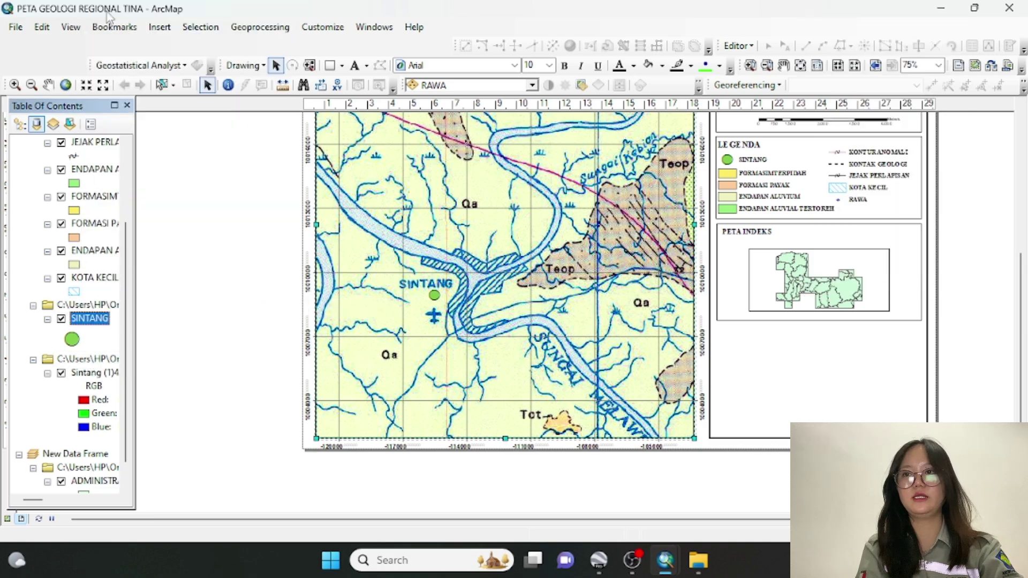
right_click(87, 474)
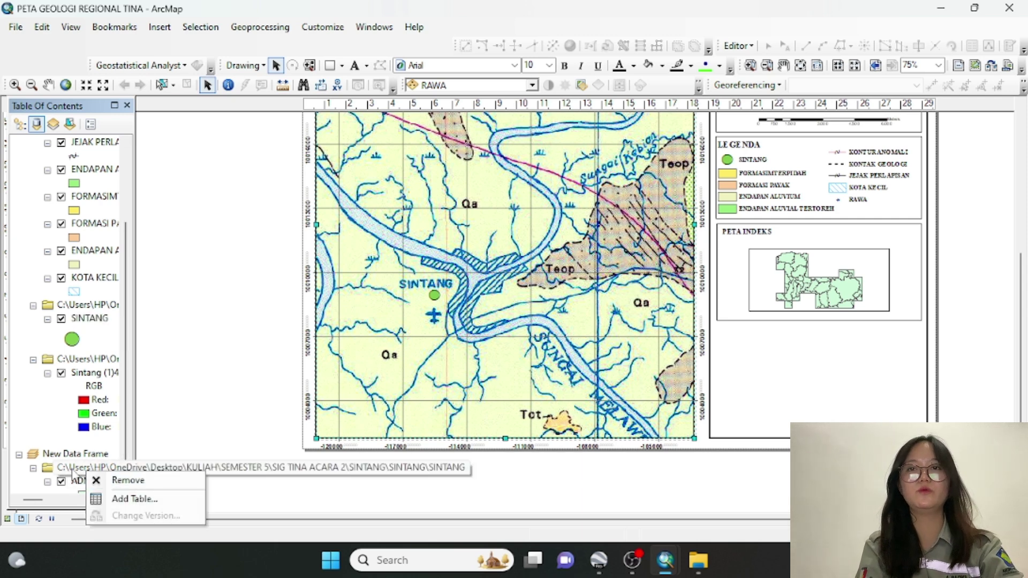
left_click_drag(126, 433, 126, 452)
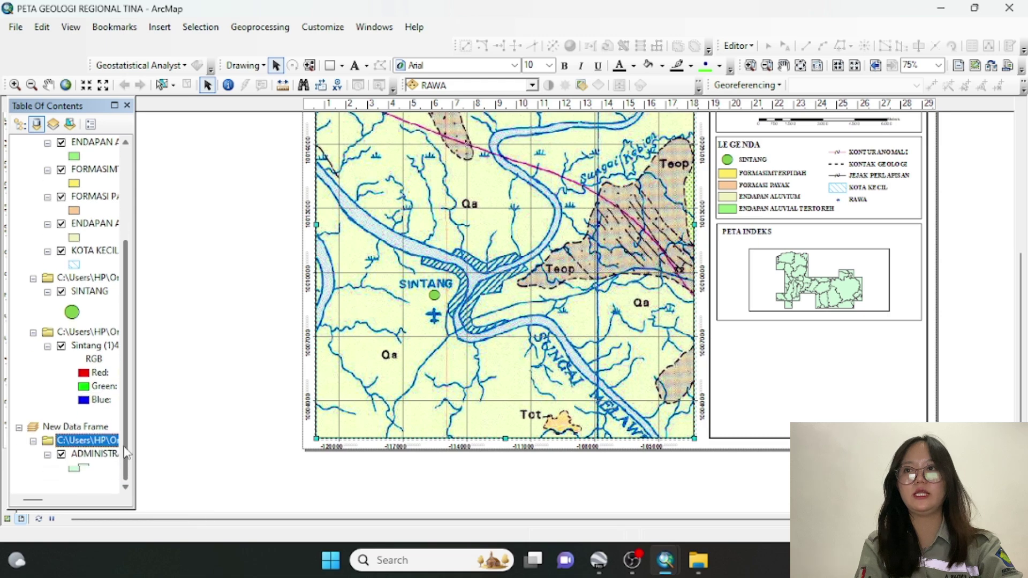
right_click(33, 458)
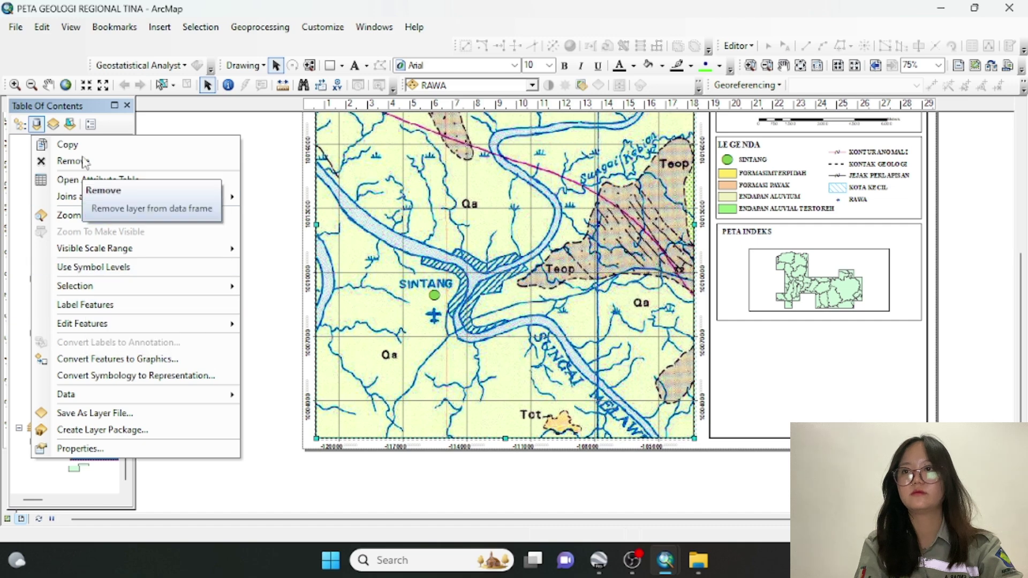
Paste the SINTANG point layer into New Data Frame
left_click(223, 498)
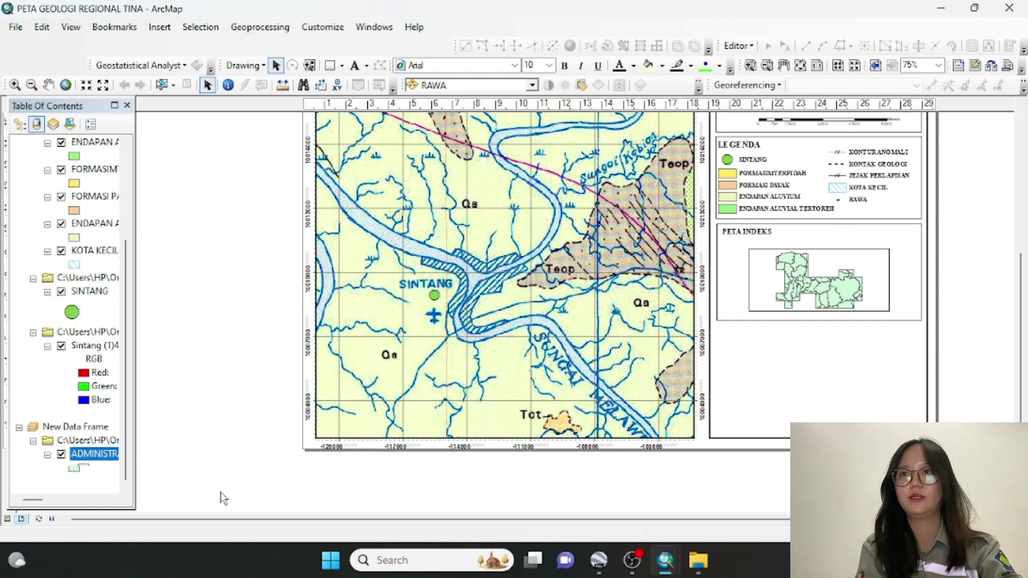
right_click(31, 474)
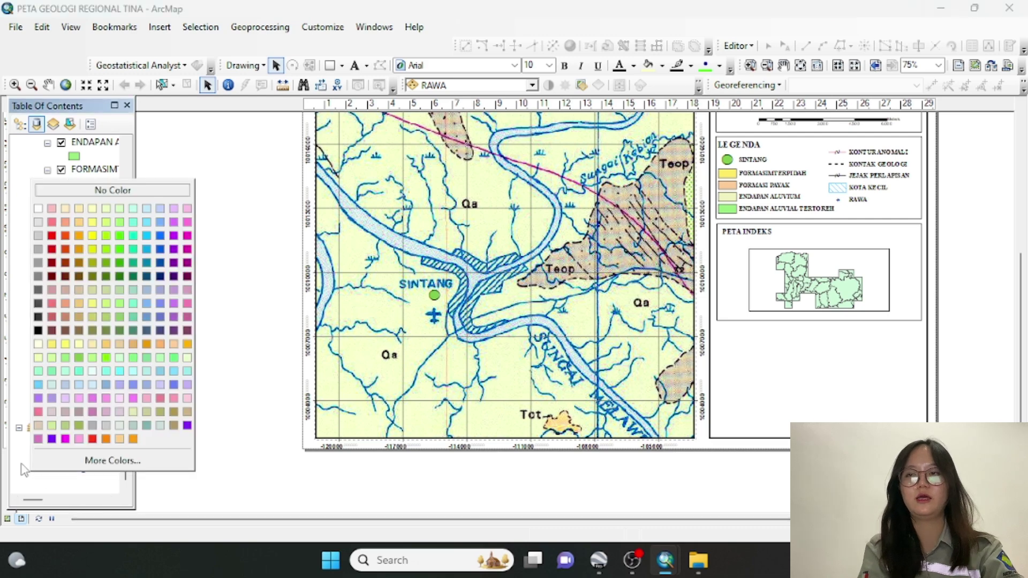
left_click(20, 467)
right_click(64, 427)
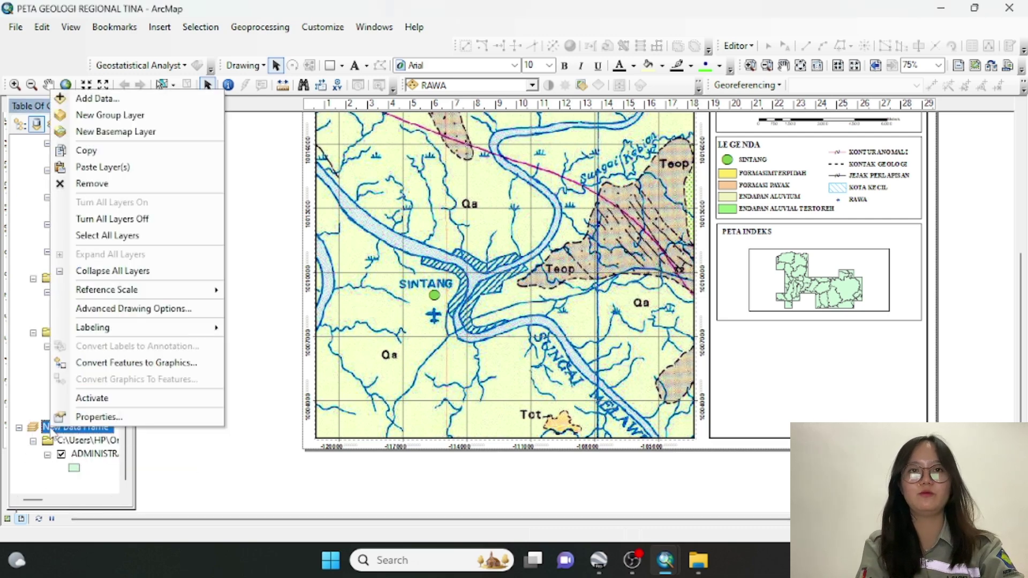
left_click(80, 167)
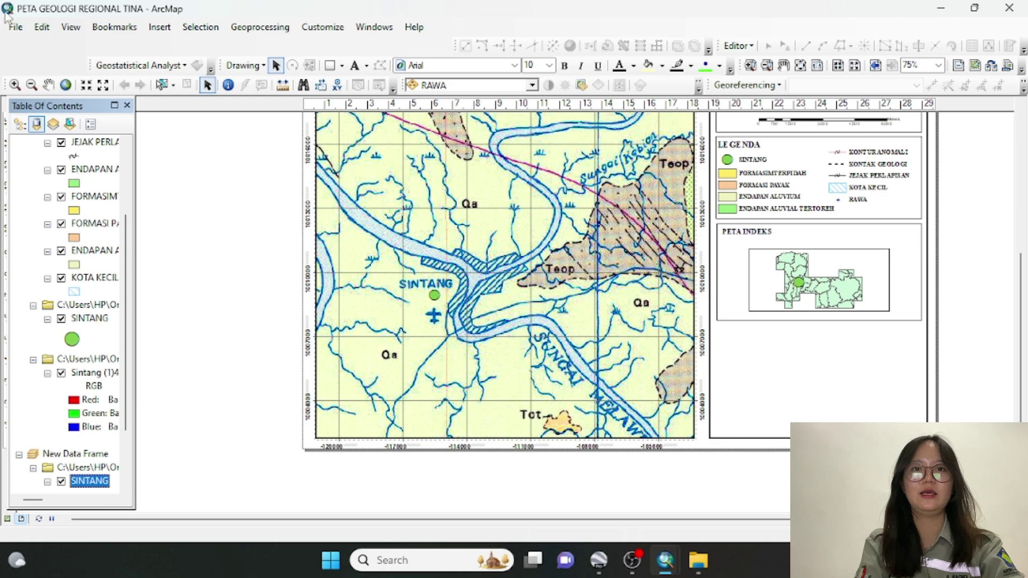
left_click(15, 84)
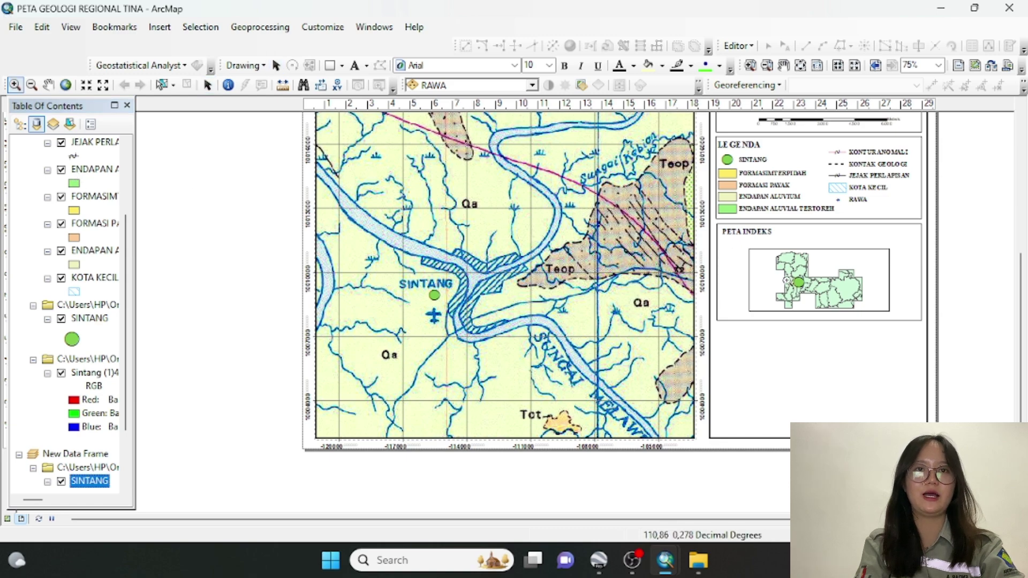
Make the index map the active frame inside the PETA INDEKS box
left_click(826, 299)
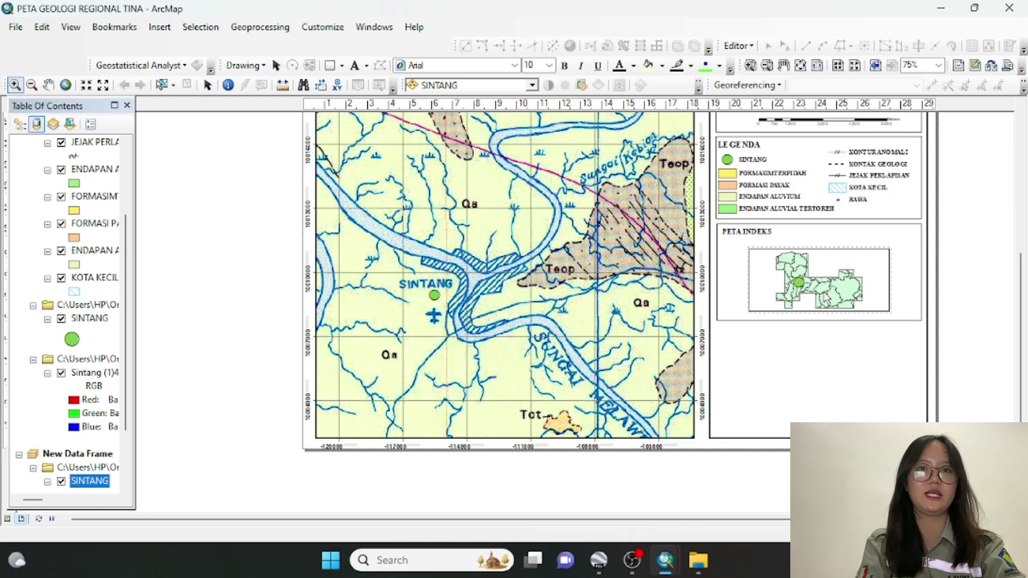
left_click(276, 65)
left_click(823, 288)
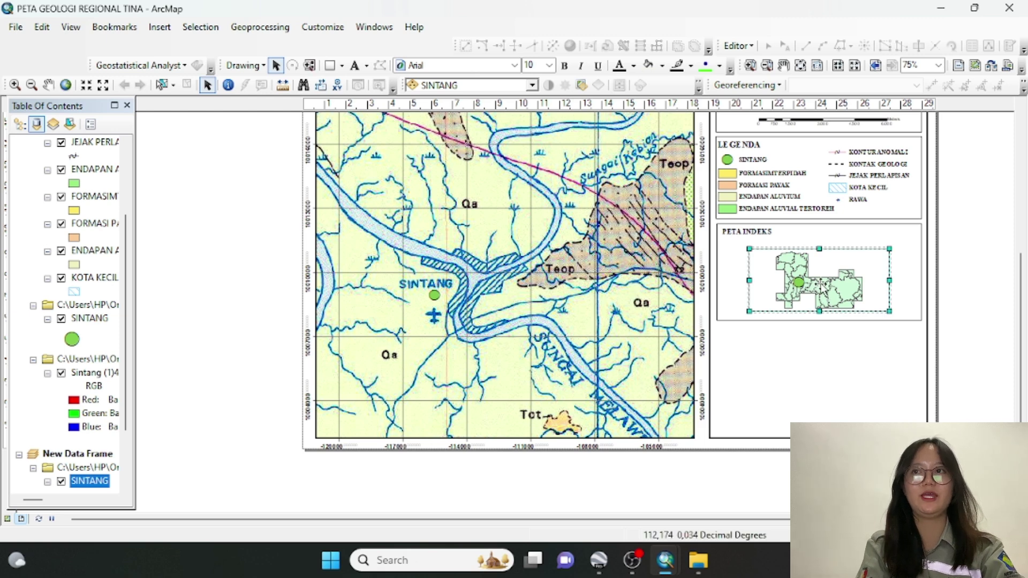
left_click(823, 288)
left_click(823, 288)
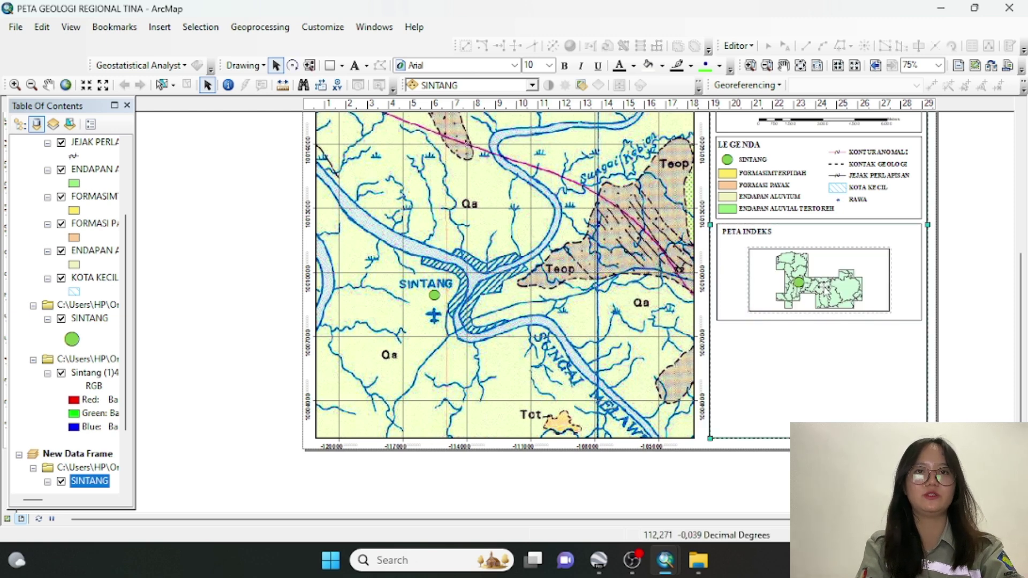
left_click(799, 285)
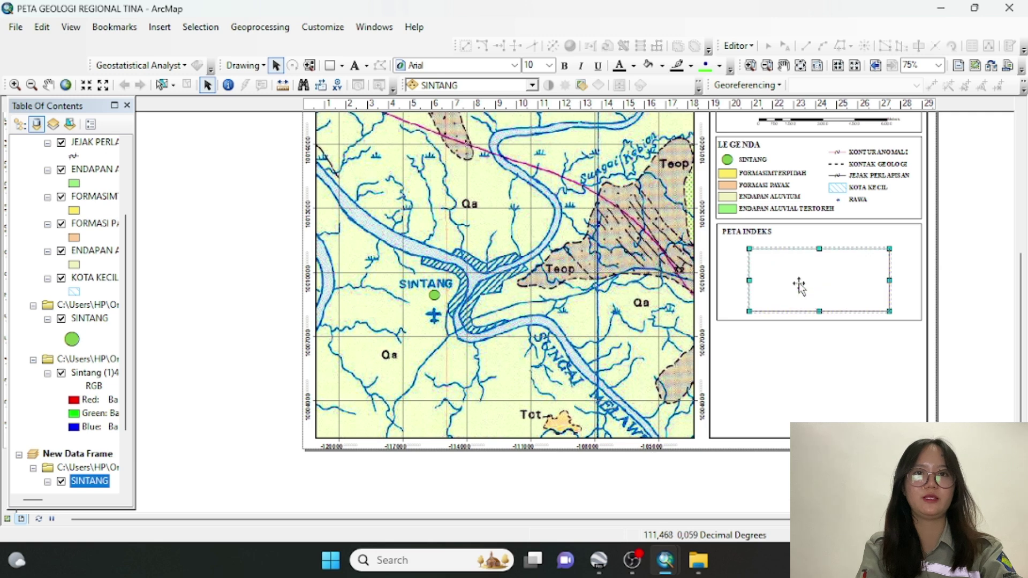
Zoom the index map repeatedly in toward Sintang
left_click(15, 86)
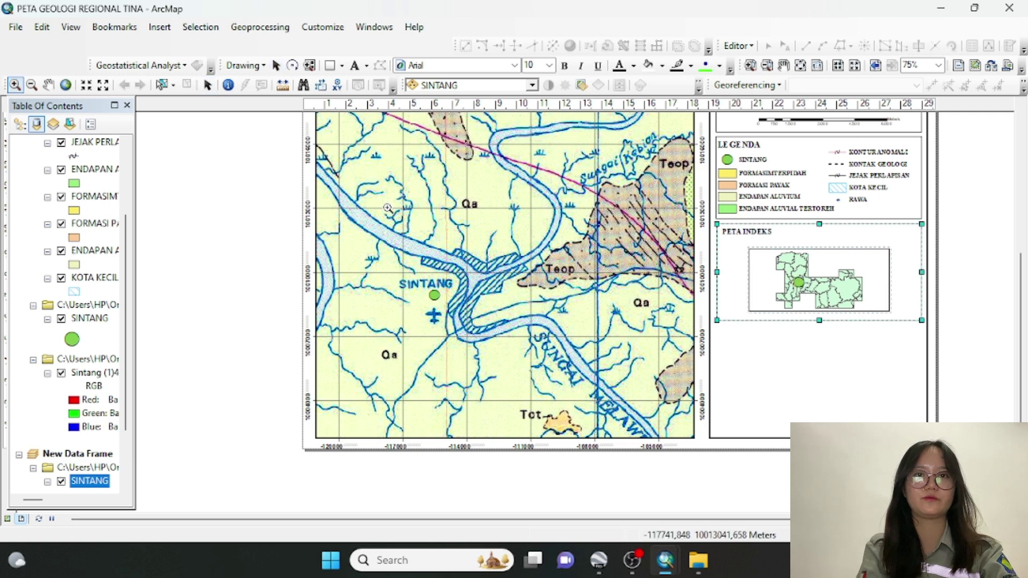
left_click(803, 287)
left_click(803, 288)
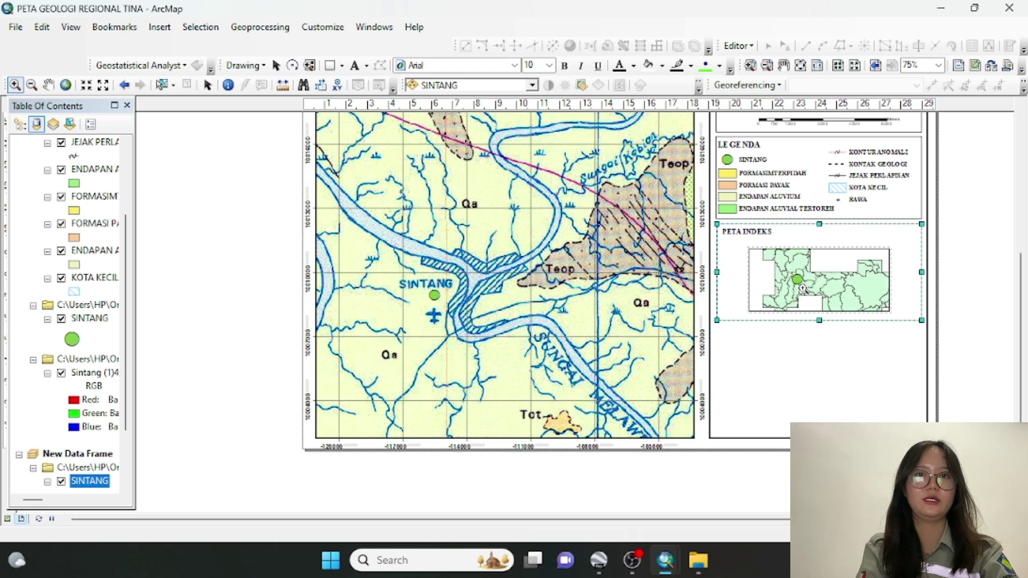
left_click(798, 279)
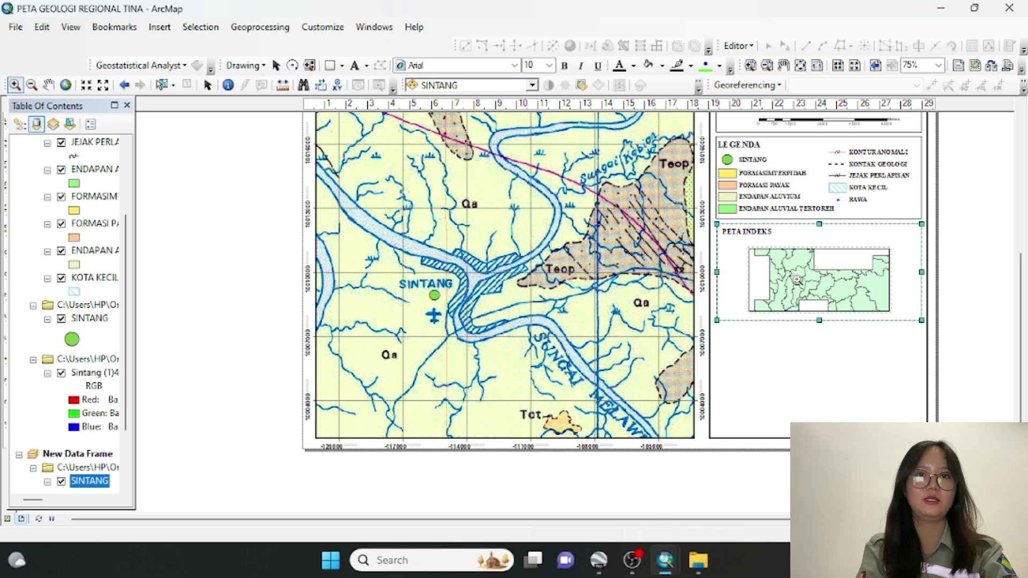
left_click(801, 283)
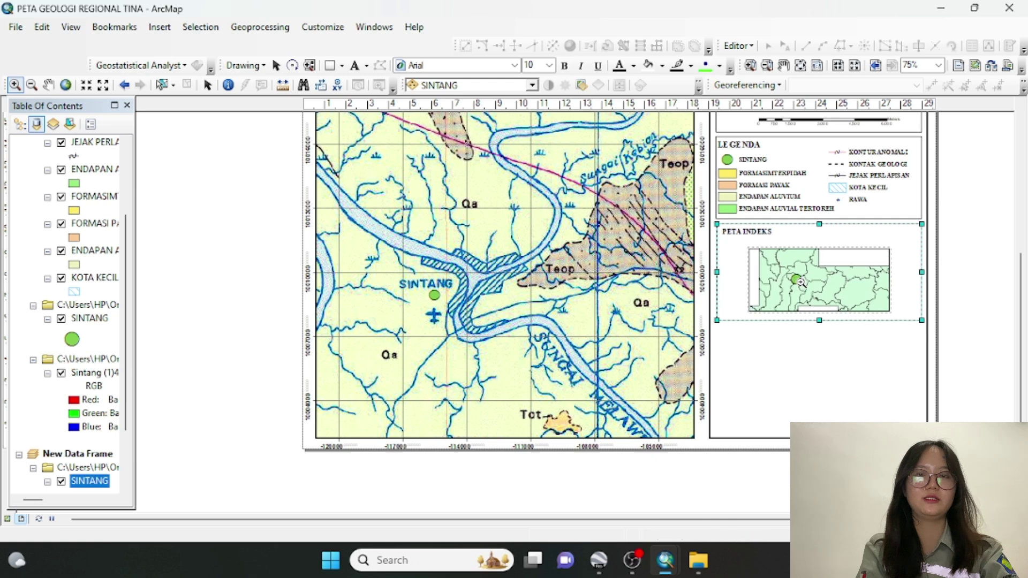
left_click(801, 282)
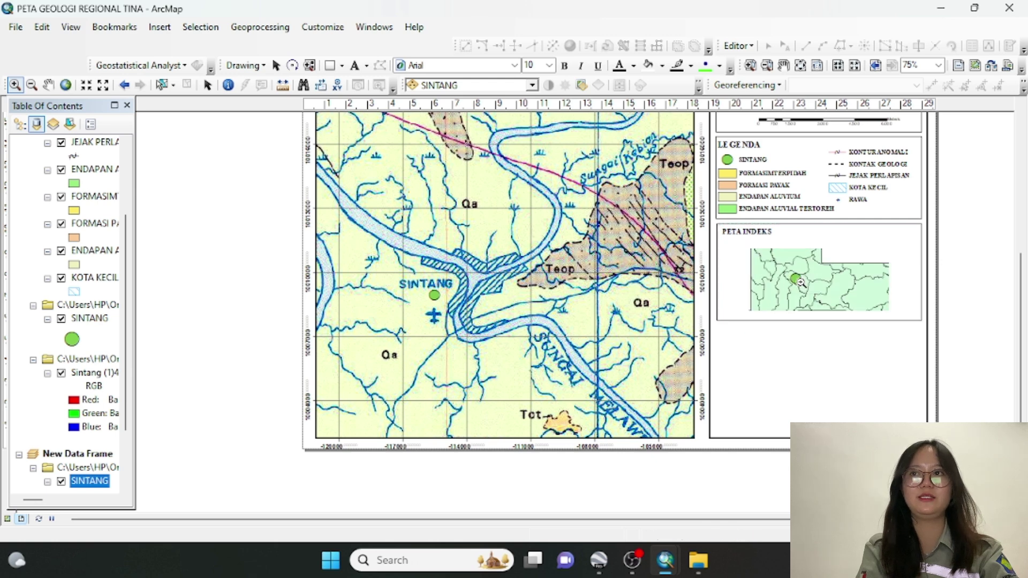
left_click(801, 283)
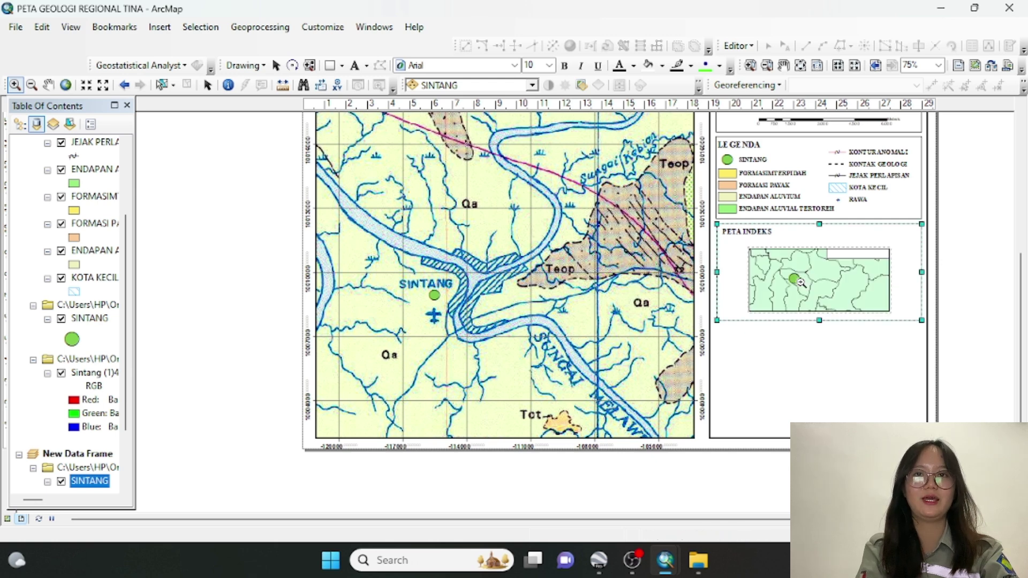
left_click(802, 283)
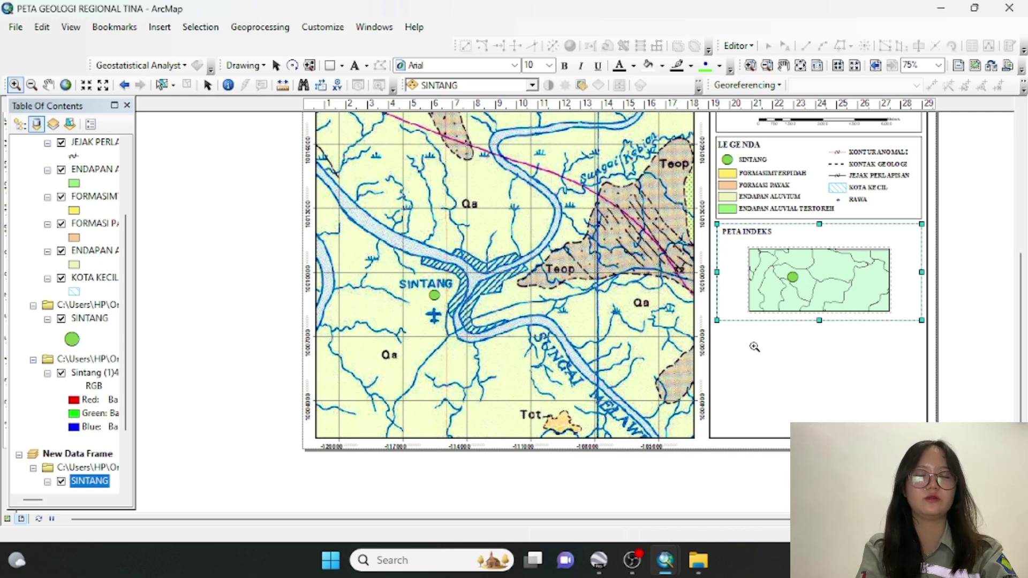
left_click(793, 278)
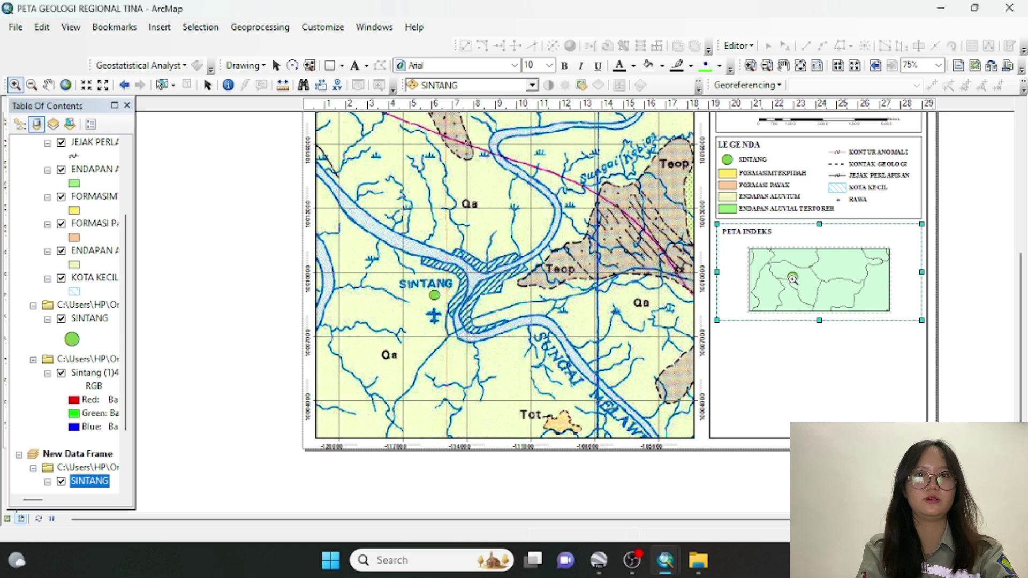
Zoom the index map back out and pan to recenter the region
left_click(31, 84)
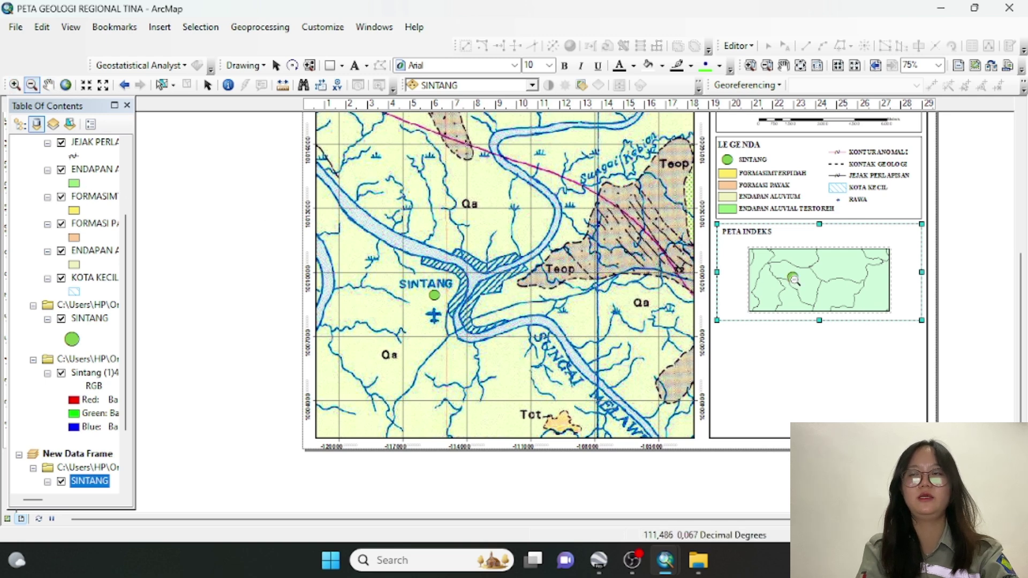
left_click(795, 280)
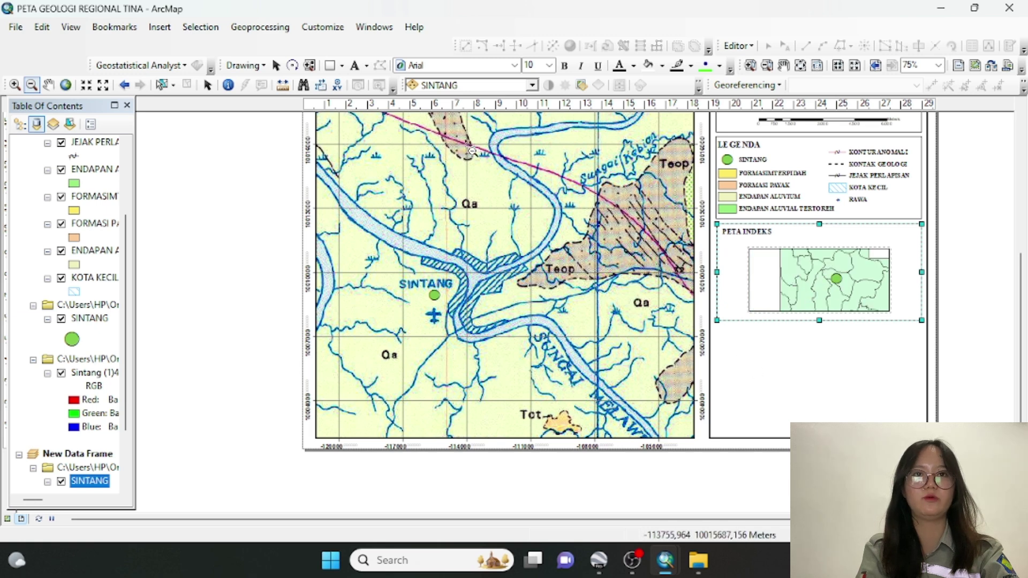
left_click(48, 85)
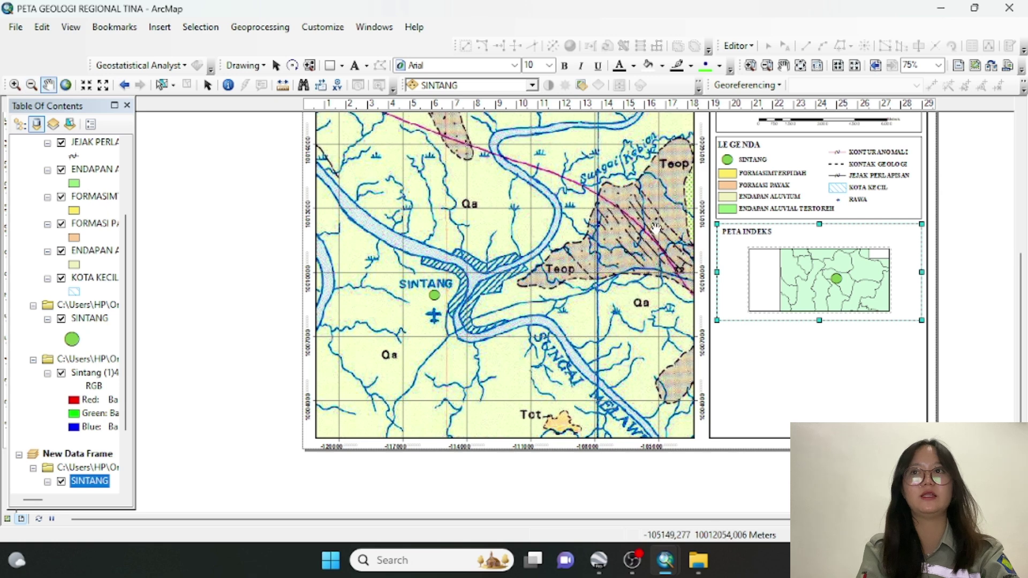
left_click_drag(846, 282, 823, 280)
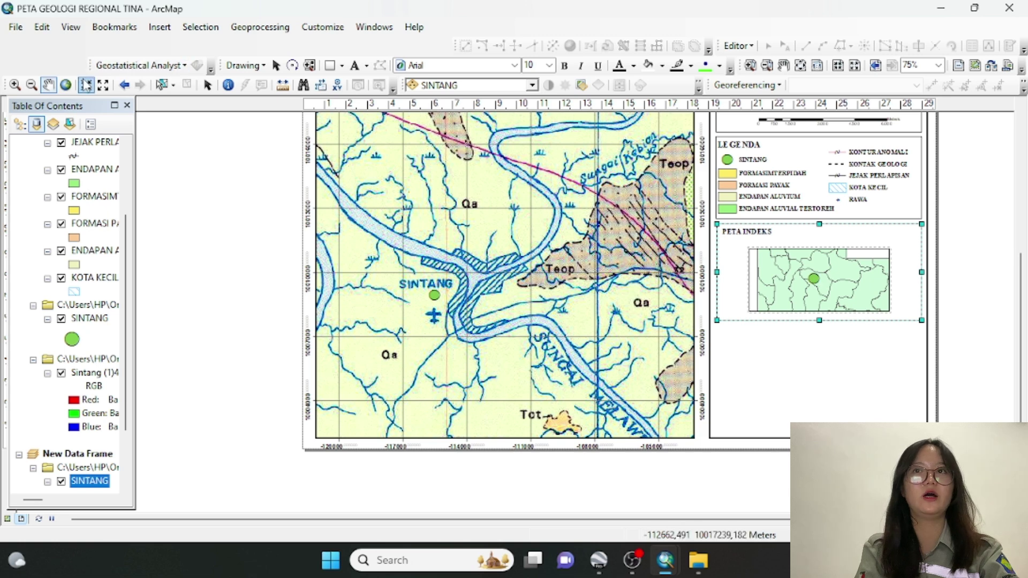
left_click(204, 87)
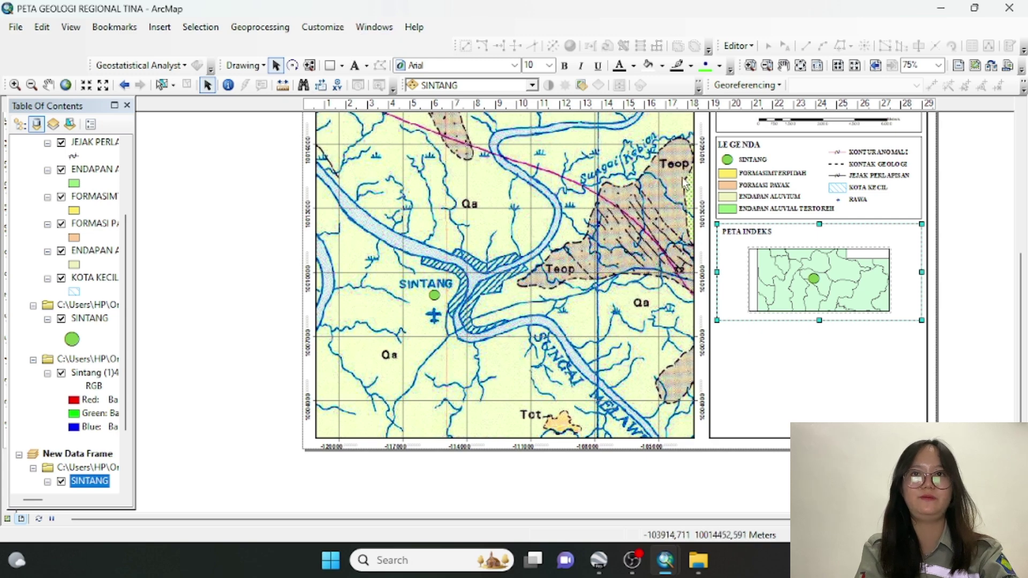
Check the border properties of the boxes around PETA INDEKS, then select the index data frame
right_click(795, 274)
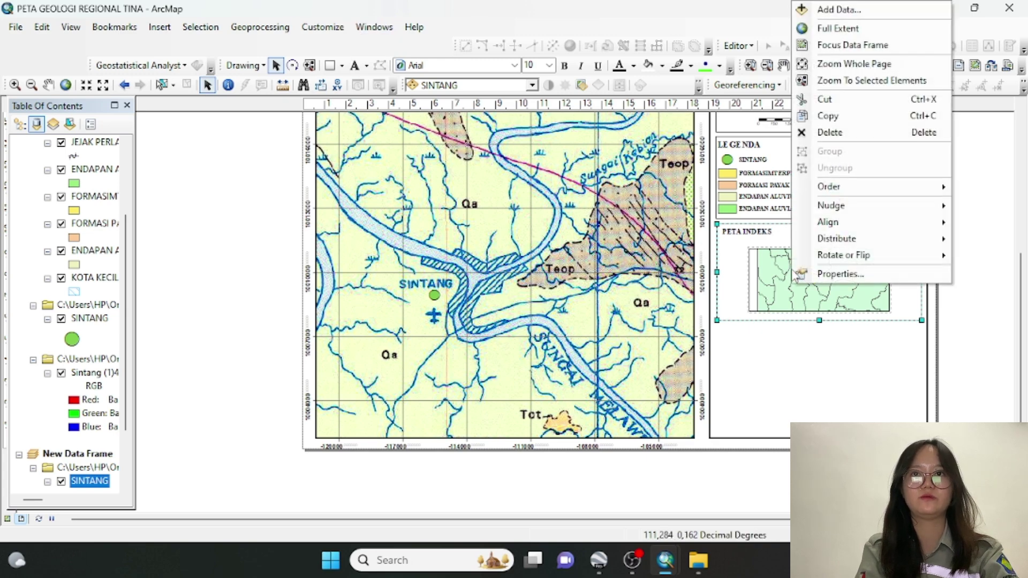
left_click(823, 288)
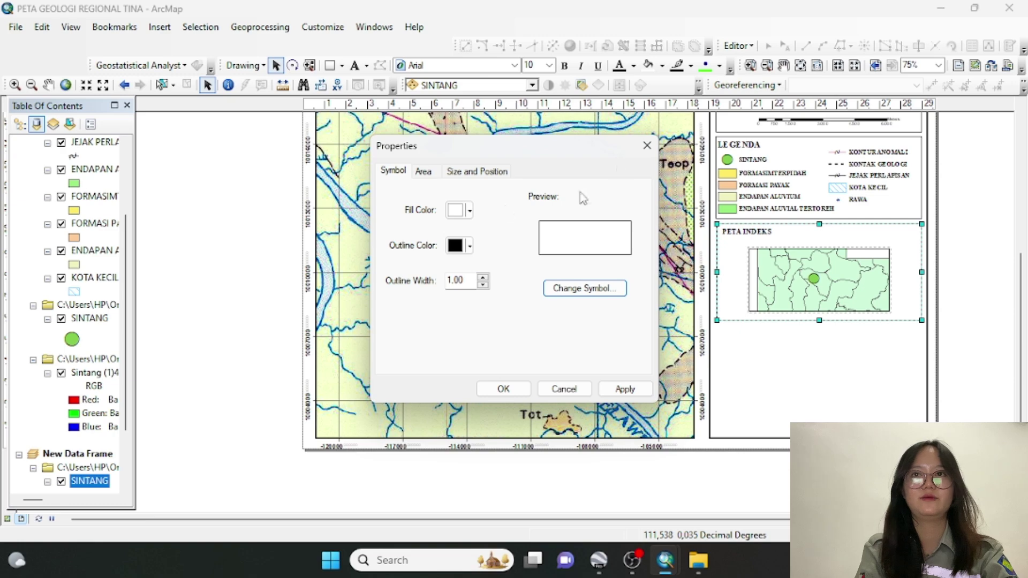
left_click(647, 145)
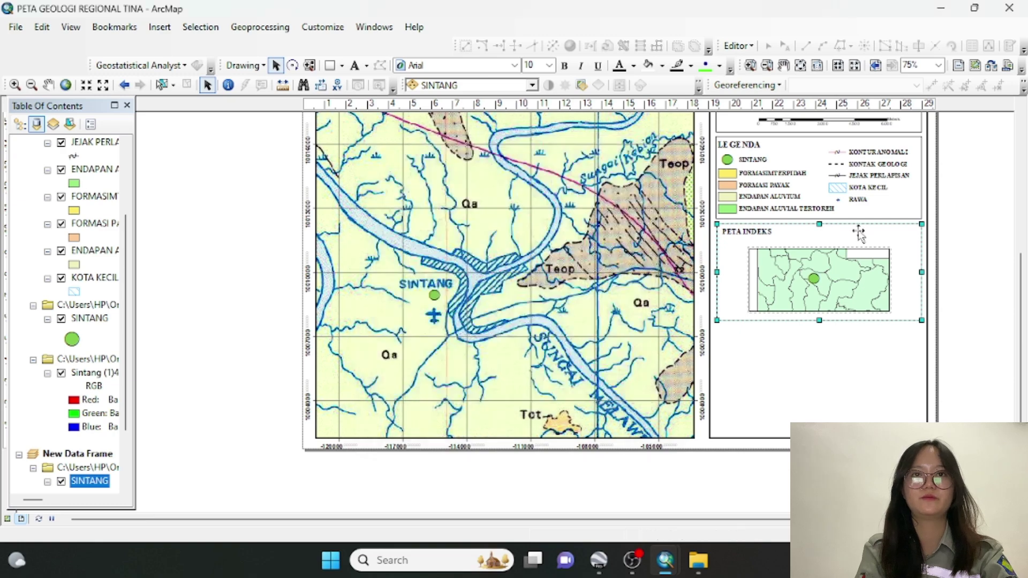
right_click(847, 272)
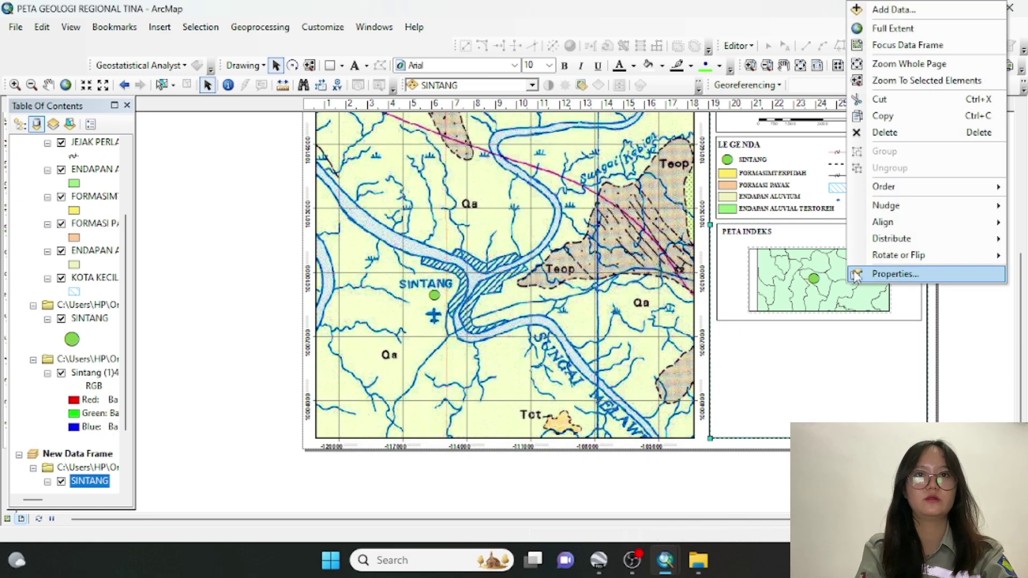
left_click(854, 271)
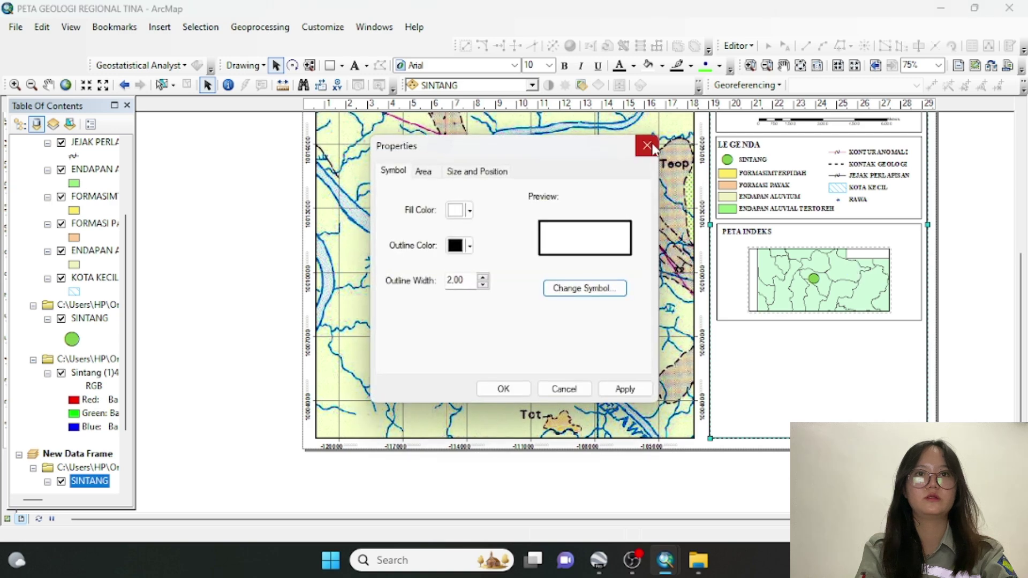
left_click(647, 145)
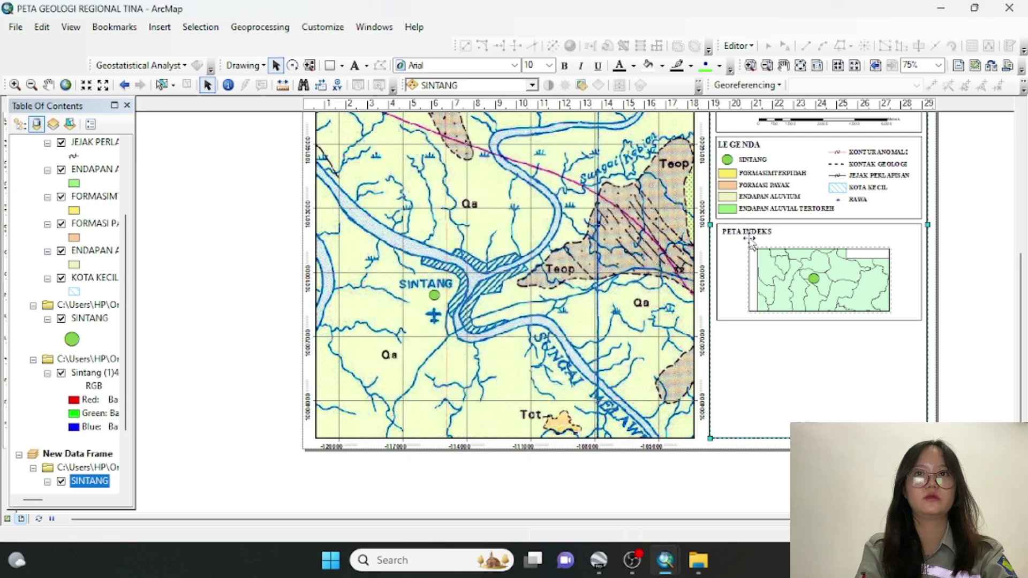
left_click(815, 283)
Add a Measured Grid with default wizard settings to the index map's data frame
right_click(815, 283)
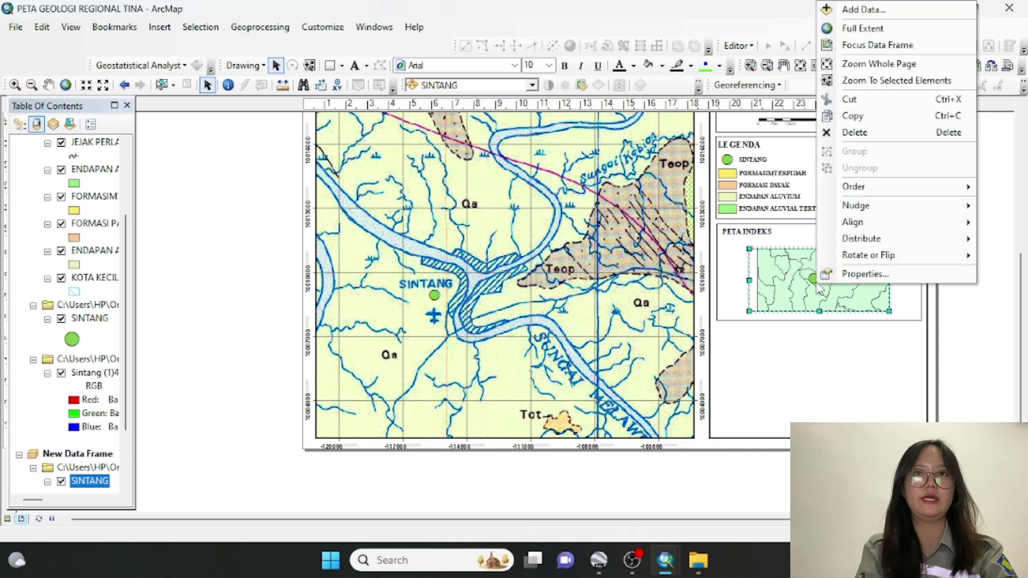
left_click(844, 272)
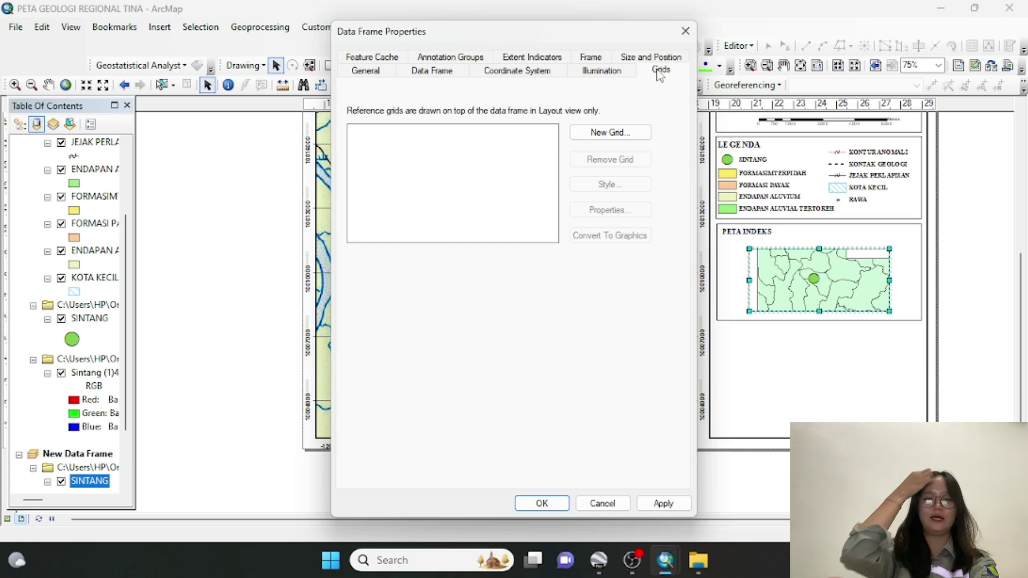
left_click(621, 134)
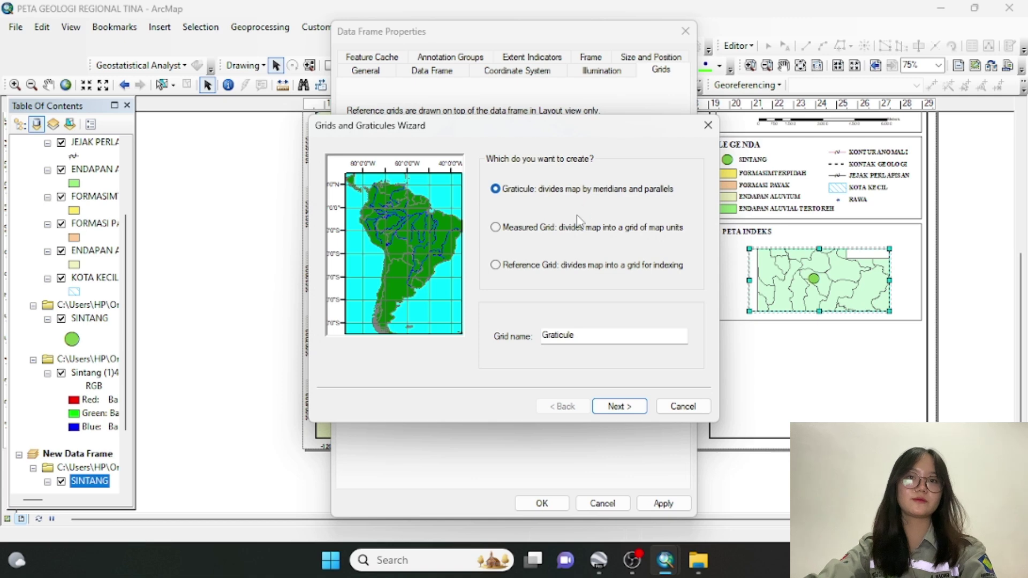
left_click(577, 227)
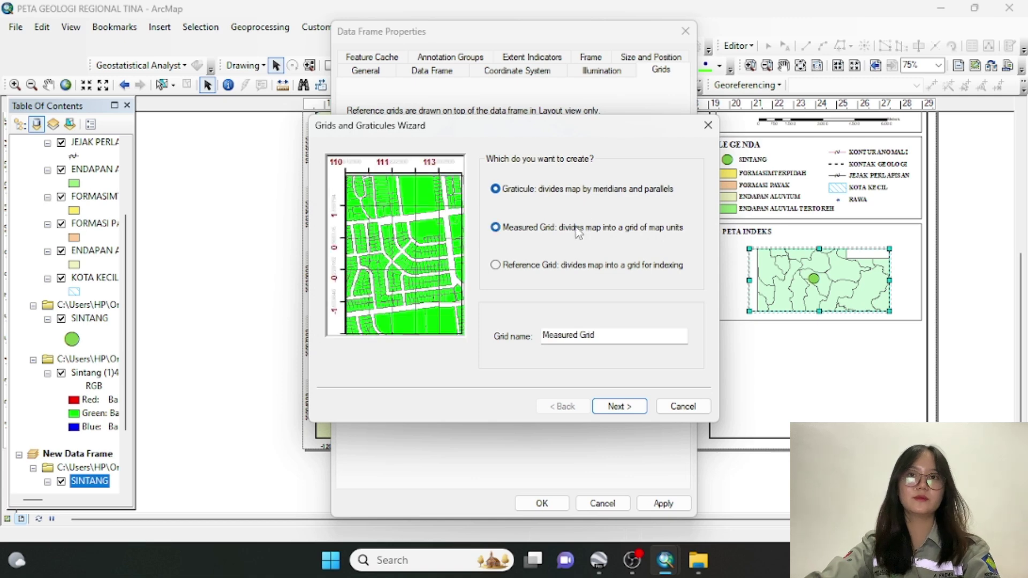
left_click(619, 407)
left_click(619, 407)
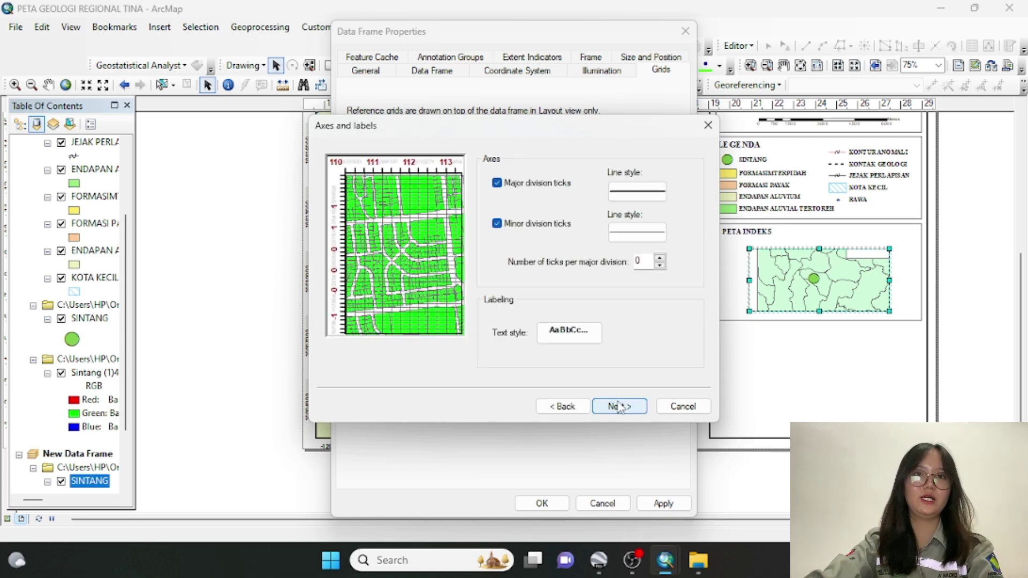
left_click(619, 407)
left_click(619, 406)
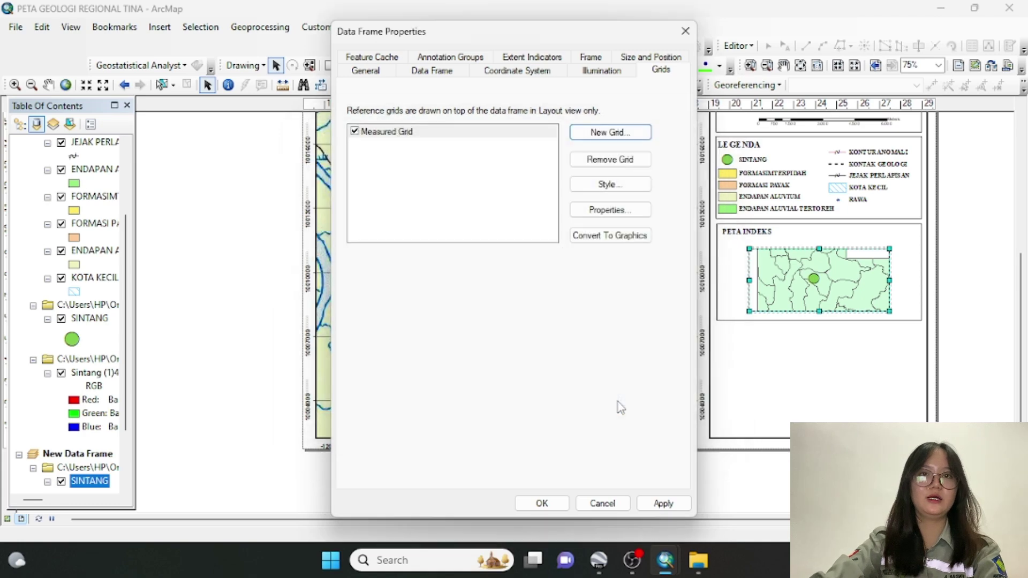
left_click(549, 503)
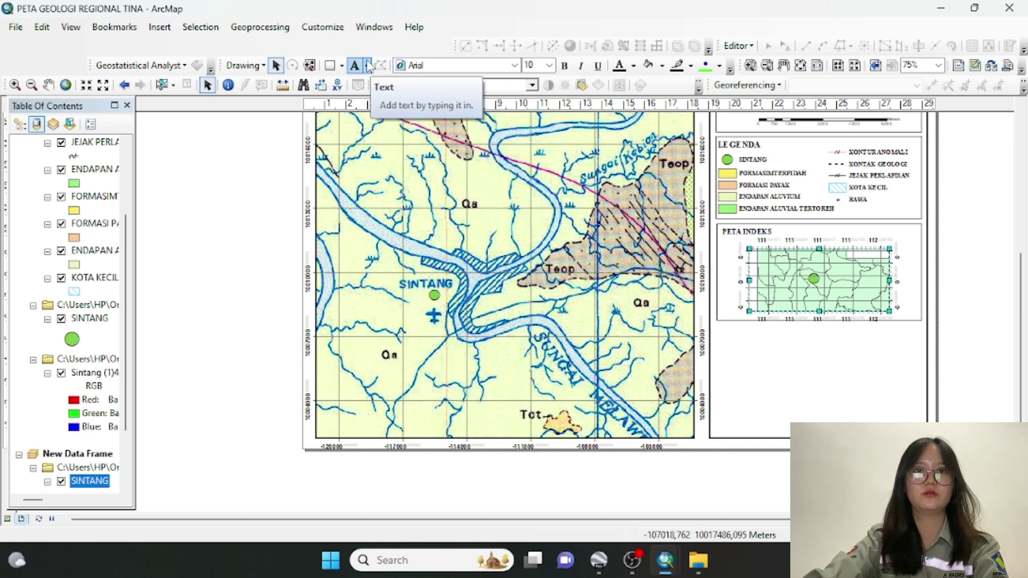
Draw a callout across the layout using the Drawing toolbar's Callout tool
left_click(369, 65)
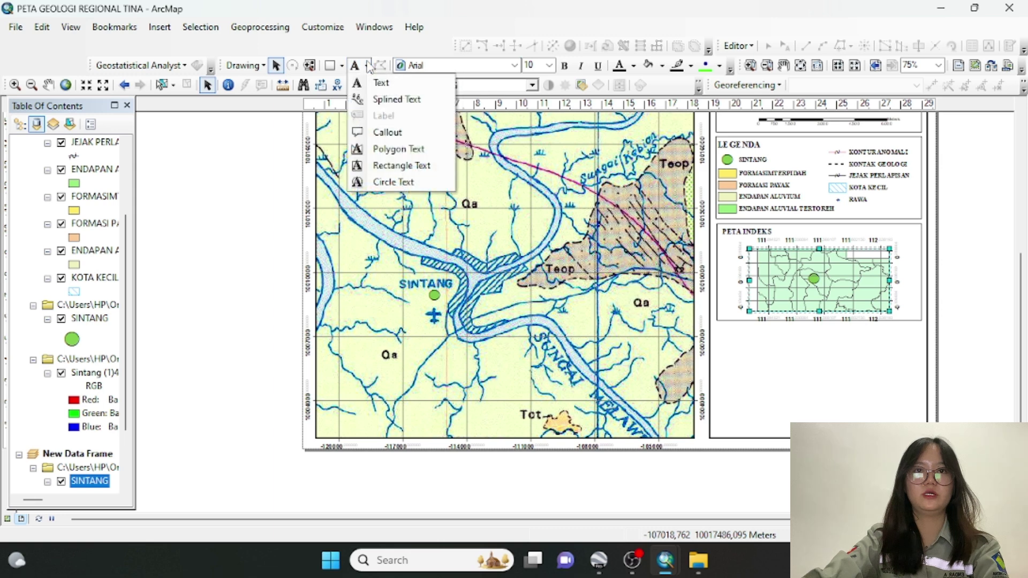
left_click(378, 134)
left_click_drag(376, 132, 790, 244)
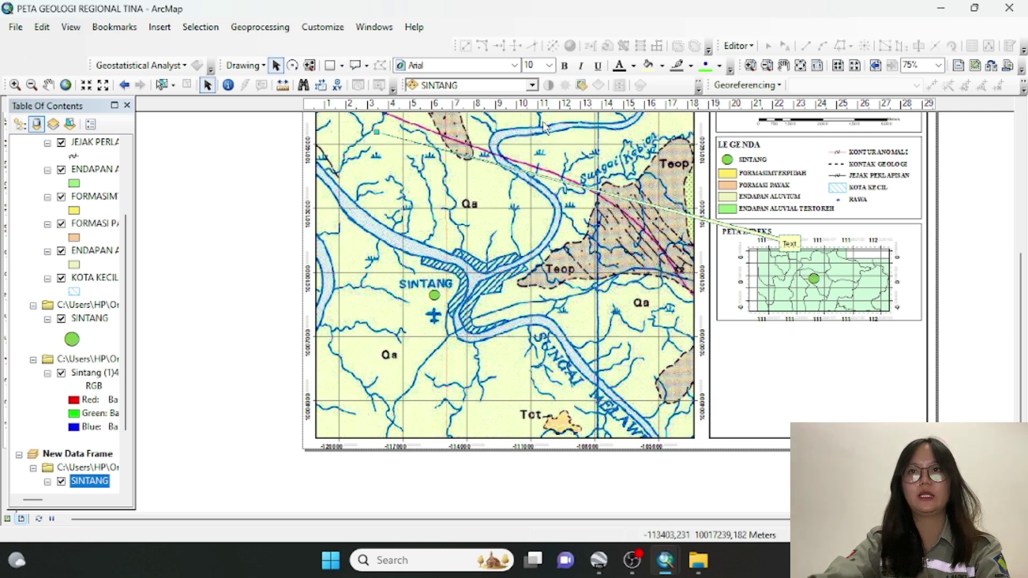
Delete the misplaced callout and redraw it from the Sintang dot to the index map's upper-right corner
right_click(788, 244)
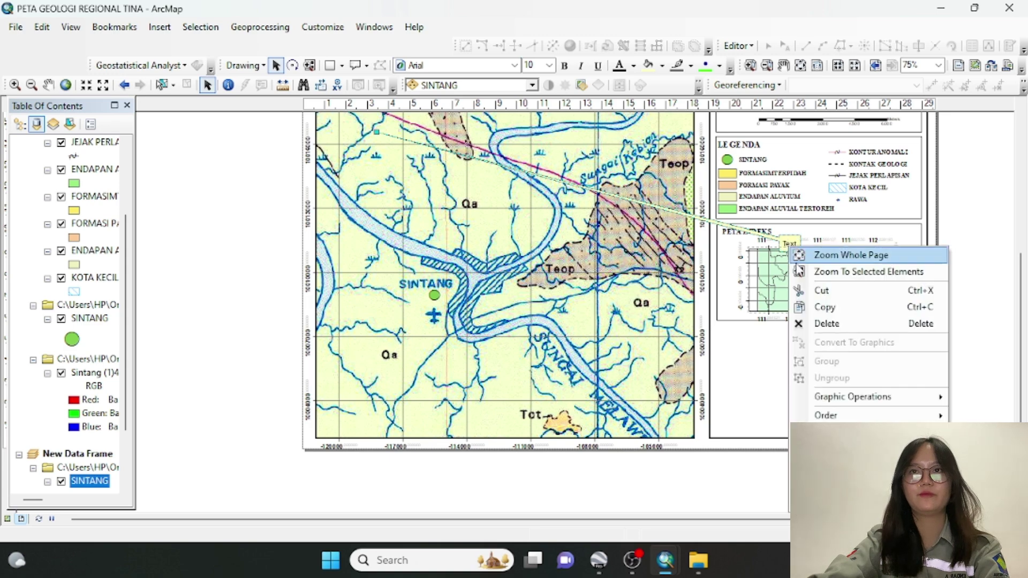
left_click(824, 324)
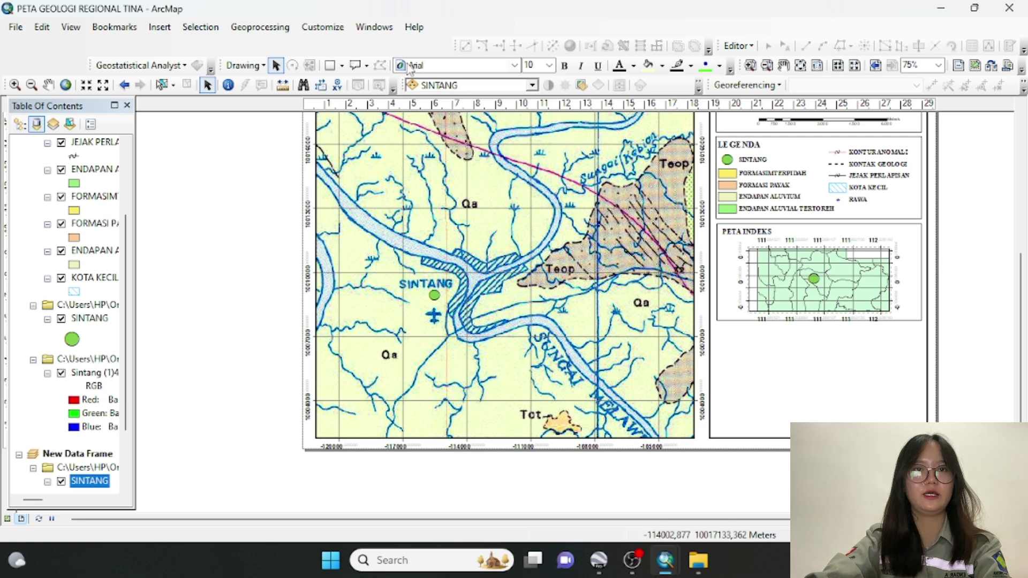
left_click(355, 64)
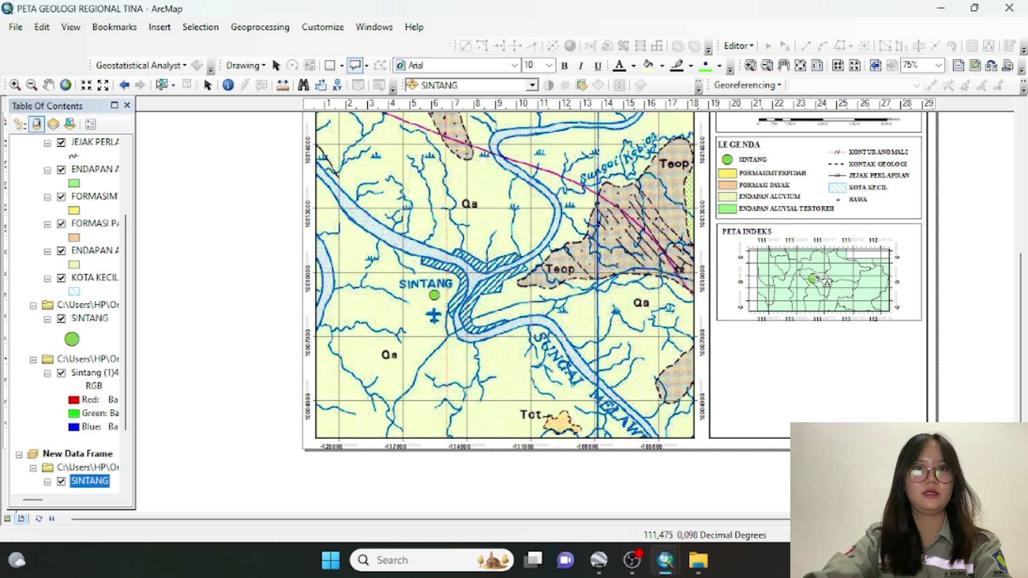
left_click_drag(815, 278, 910, 237)
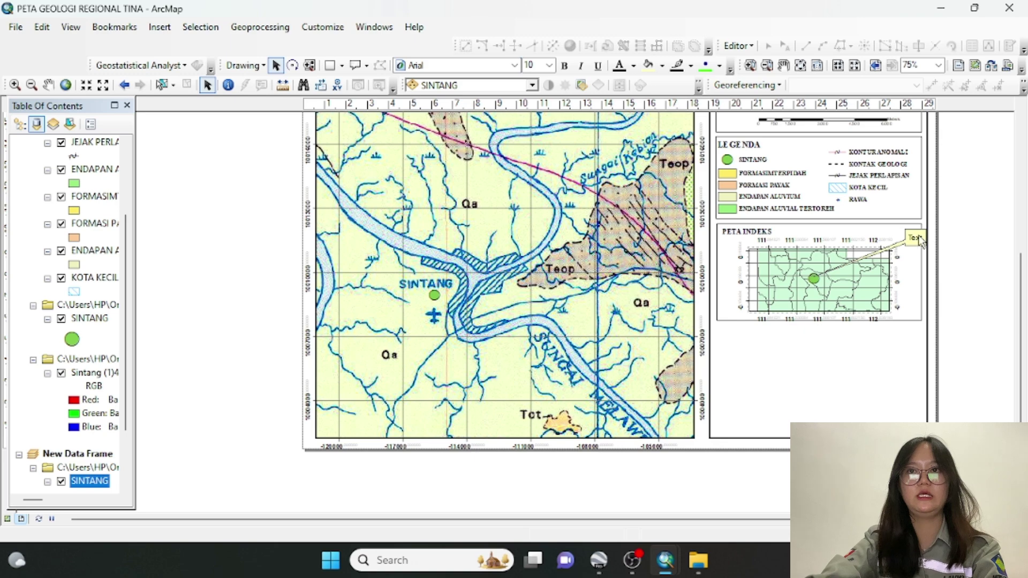
Enter 'LOKASI PADA PETA' as the callout text and set its font to Times New Roman
double_click(919, 239)
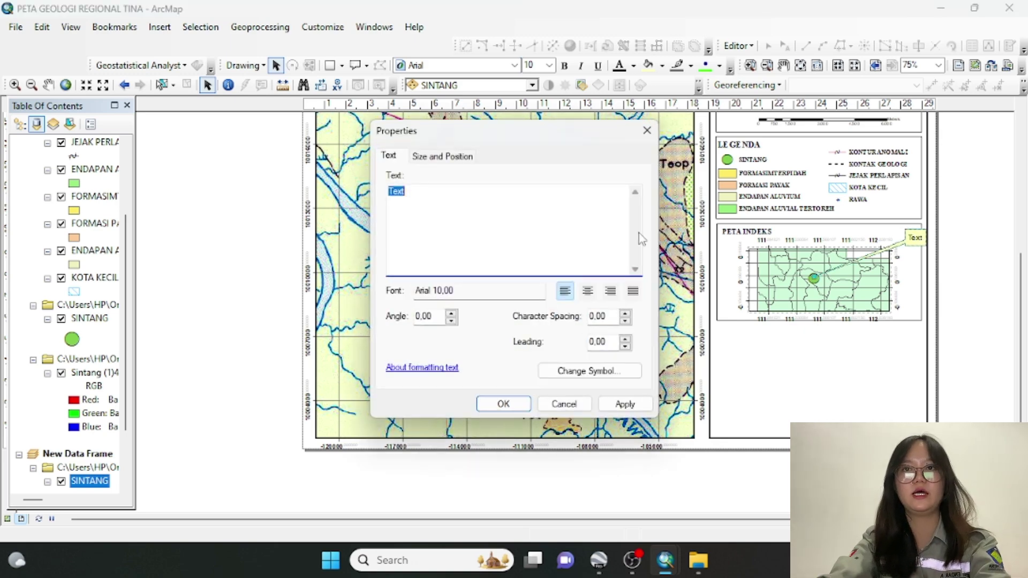
type("LOKASI PADA PETA")
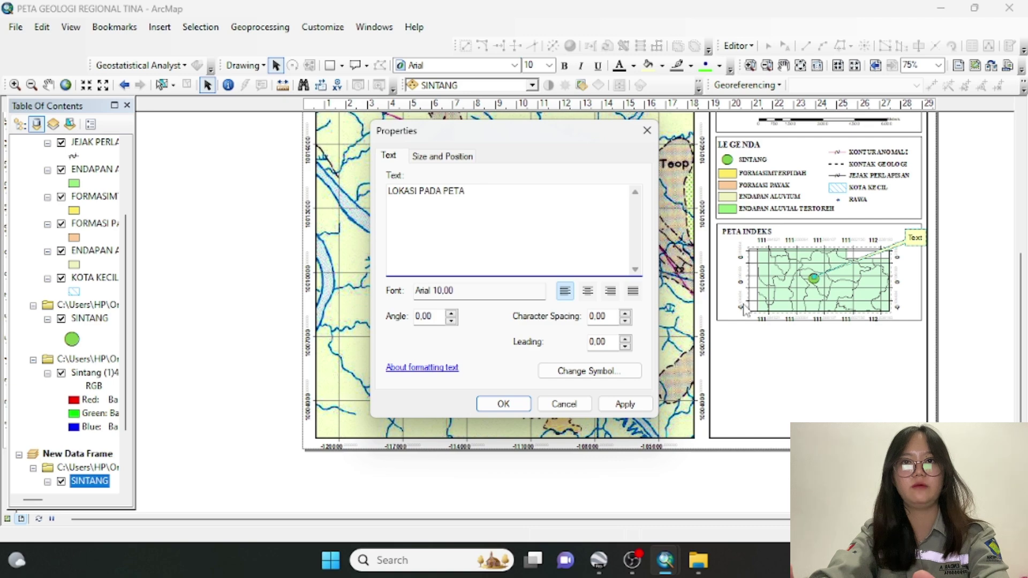
left_click(587, 379)
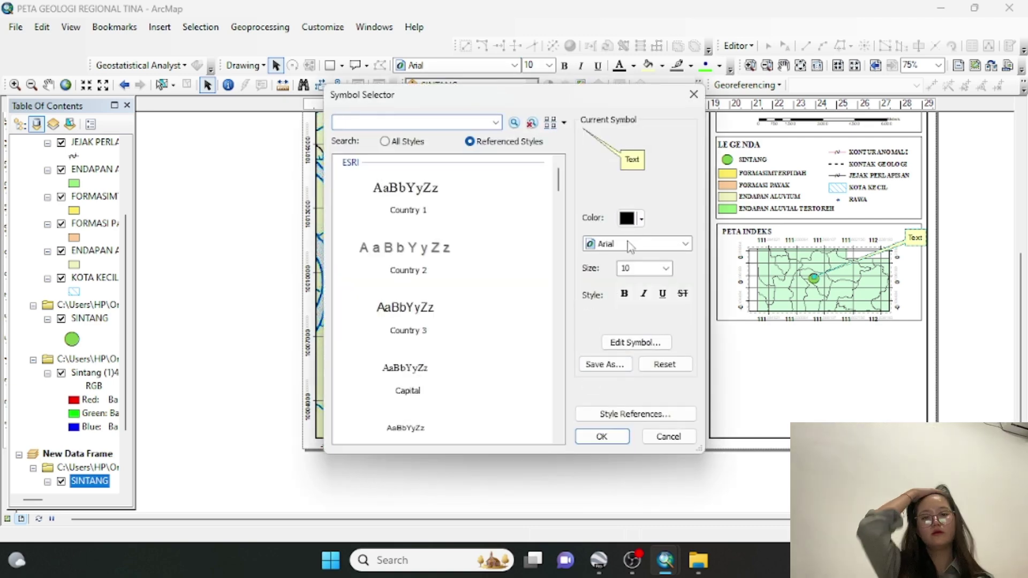
left_click(630, 246)
key("t")
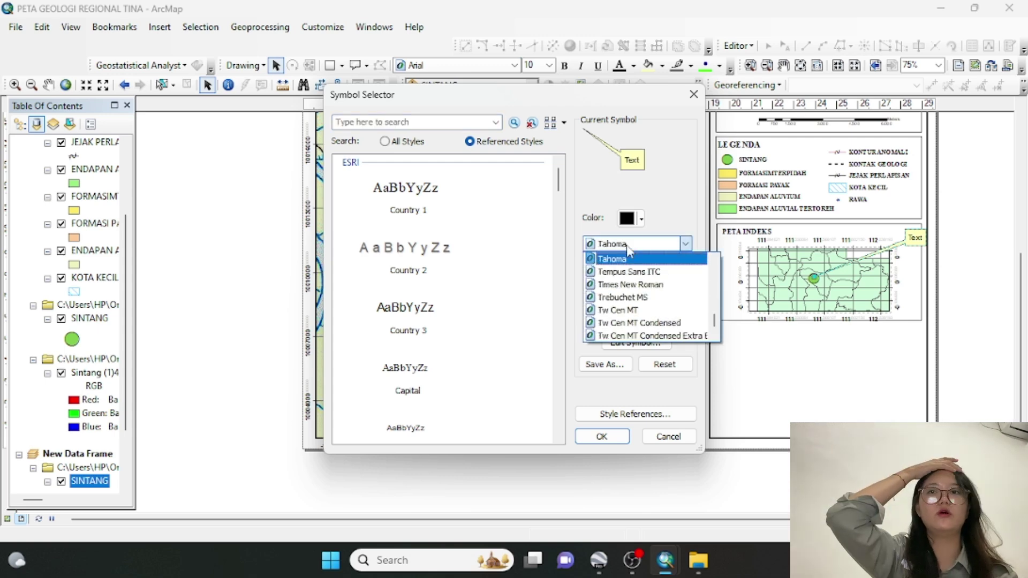
key("i")
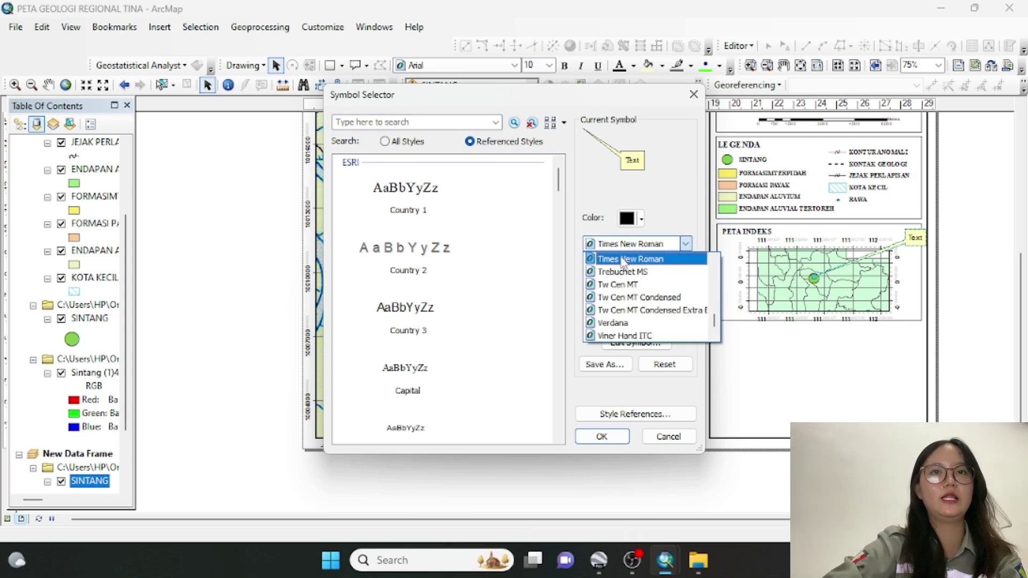
left_click(623, 260)
left_click(602, 437)
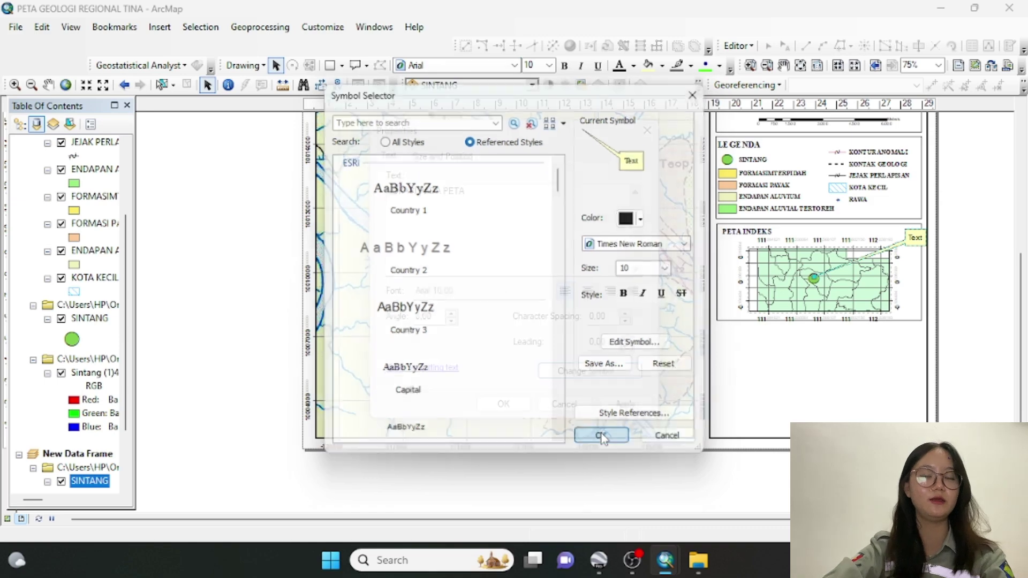
left_click(506, 407)
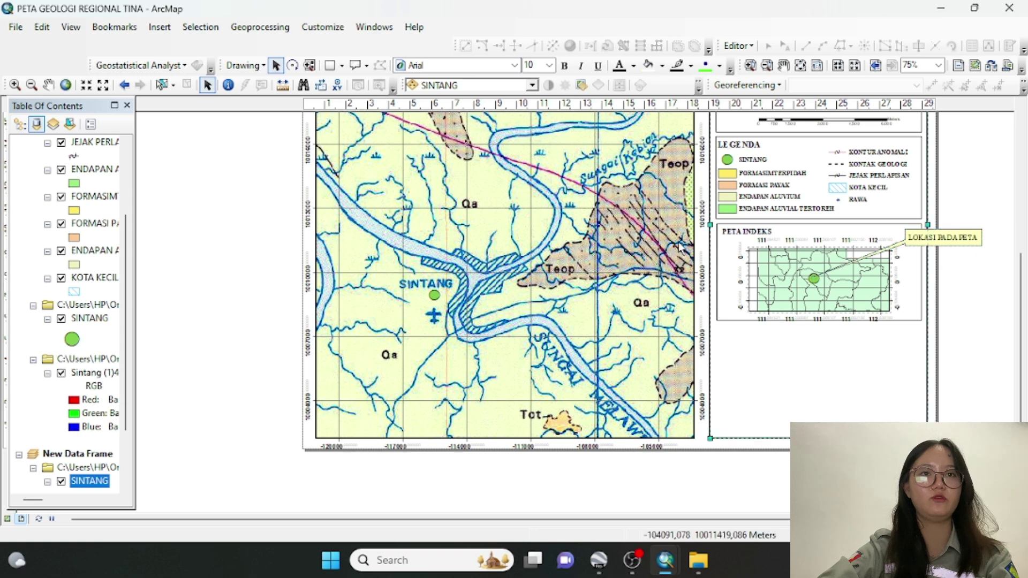
Move the LOKASI PADA PETA callout down and left to the index map's right edge
left_click(851, 248)
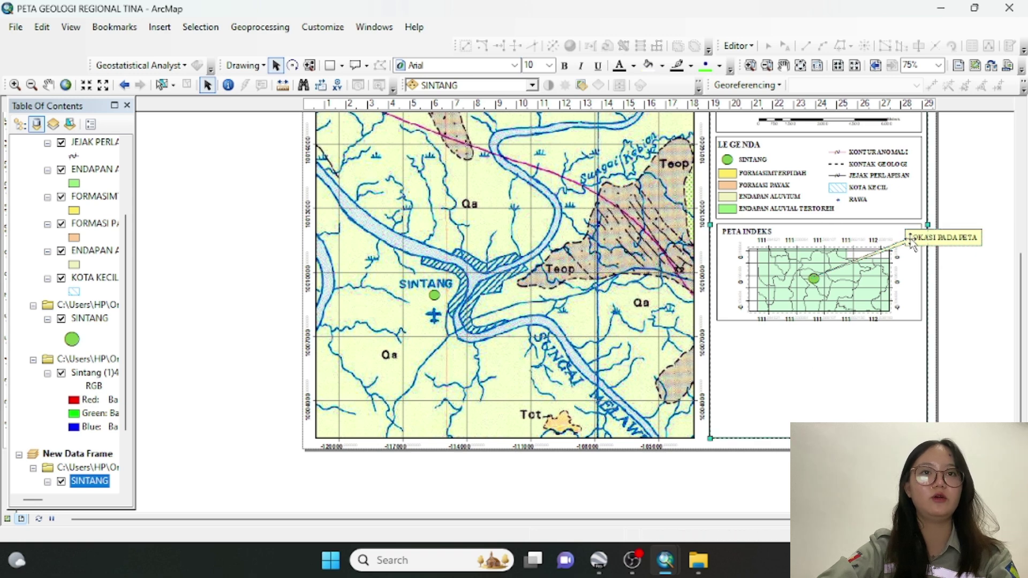
left_click(930, 245)
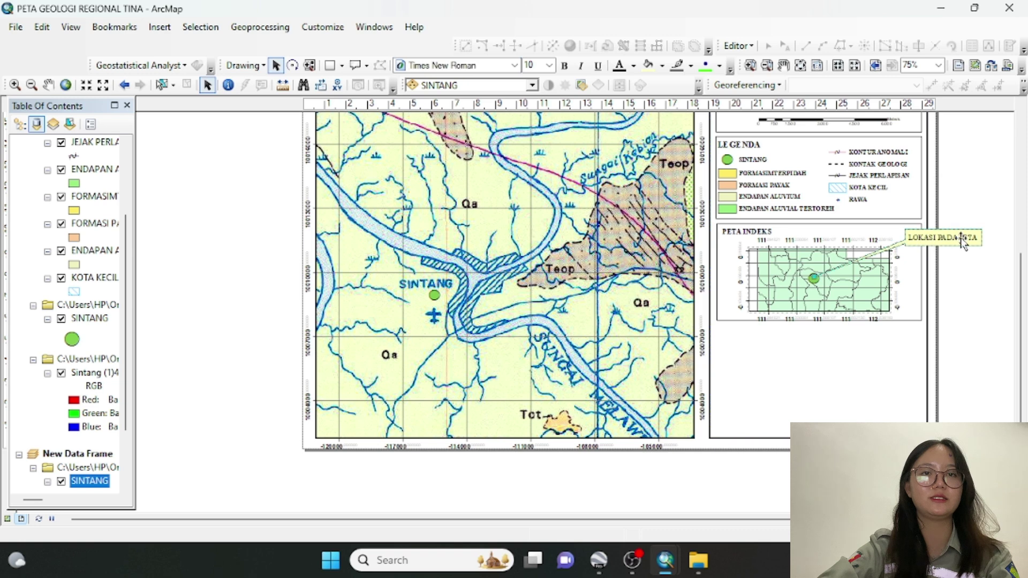
left_click_drag(976, 242, 976, 241)
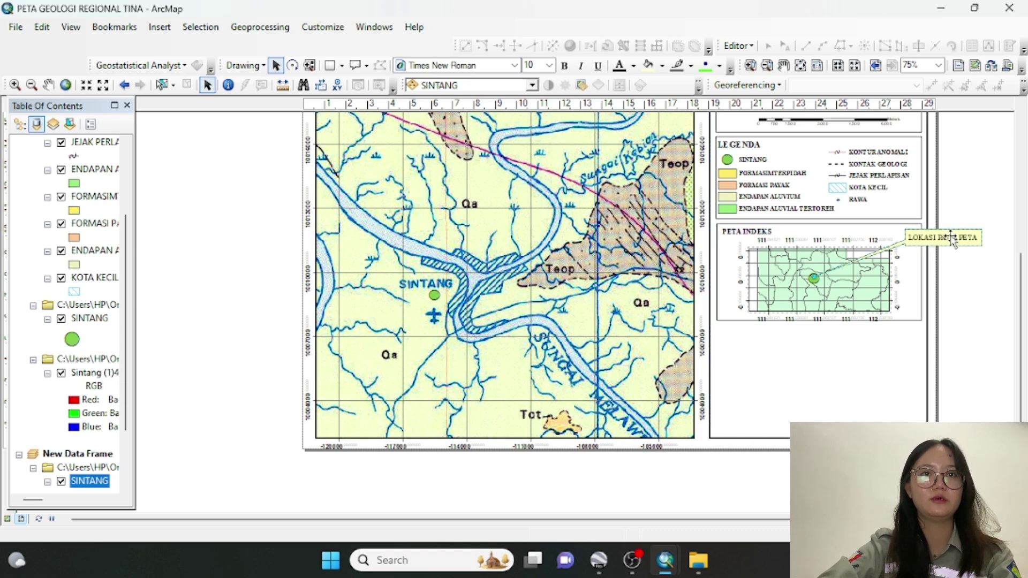
mouse_move(952, 238)
left_mouse_down()
mouse_move(900, 257)
mouse_move(880, 239)
left_mouse_up()
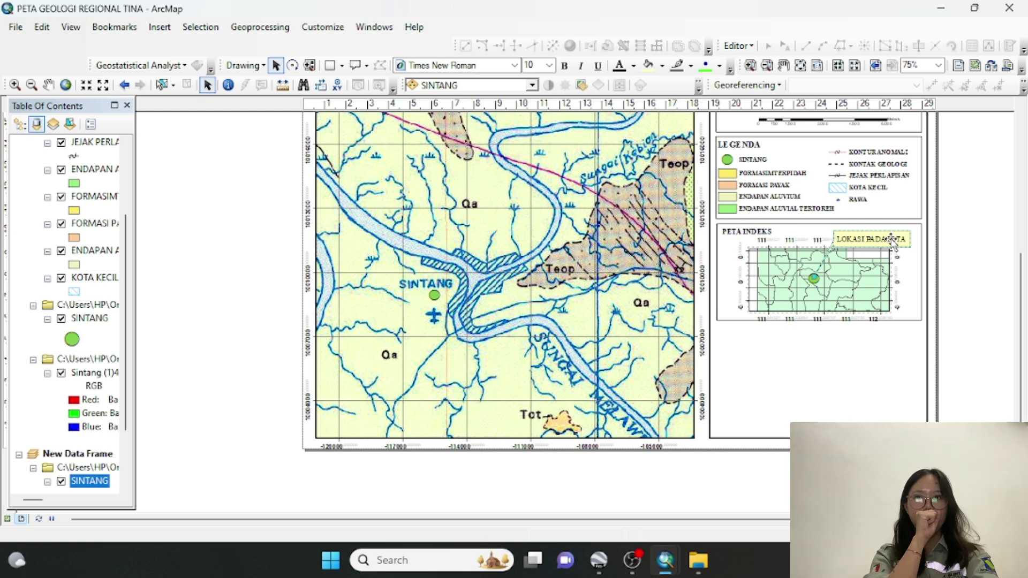
left_click_drag(892, 241, 896, 265)
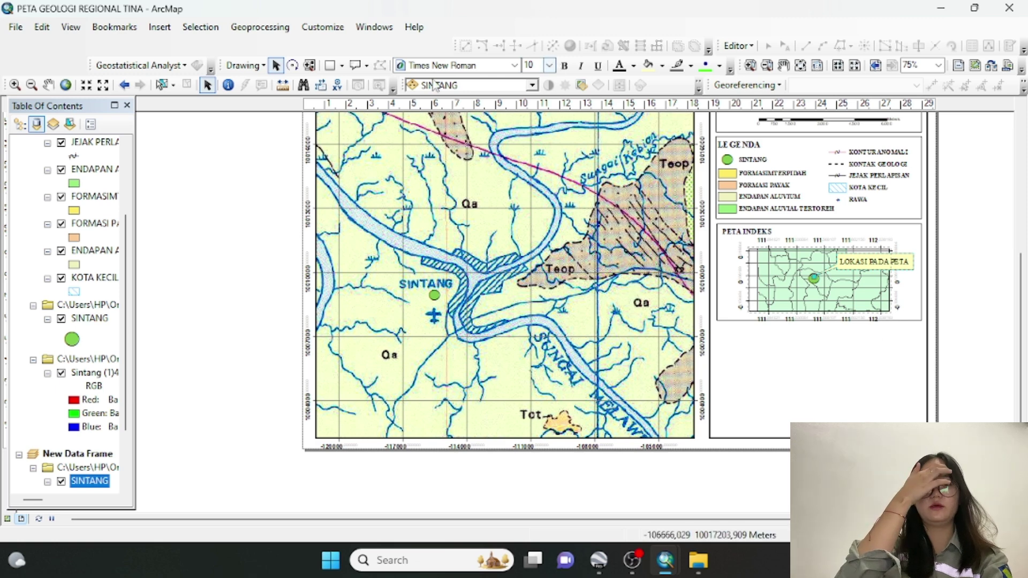
Draw a rectangle framing the index map and raise its bottom edge slightly
left_click(330, 65)
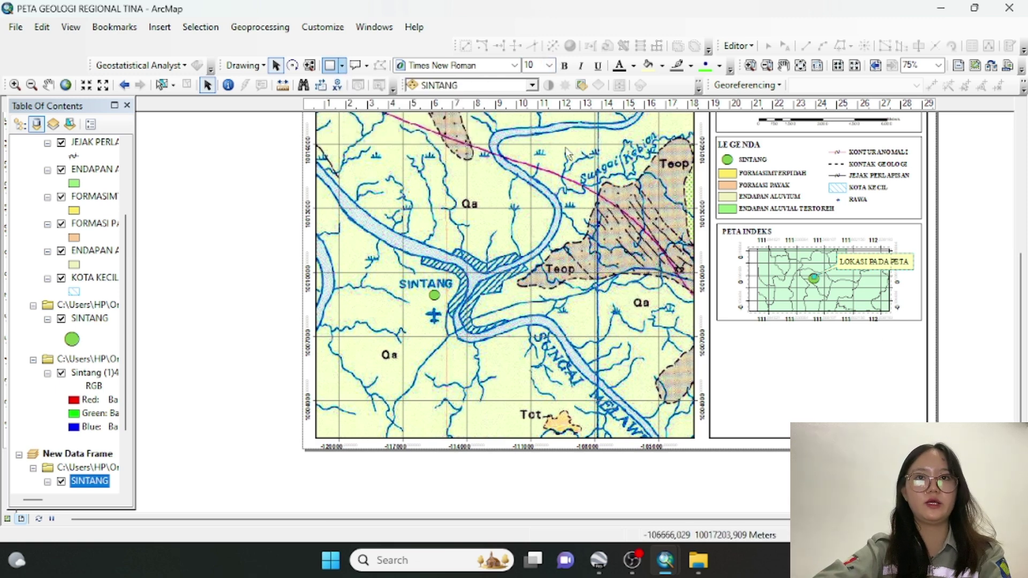
left_click_drag(750, 249, 890, 311)
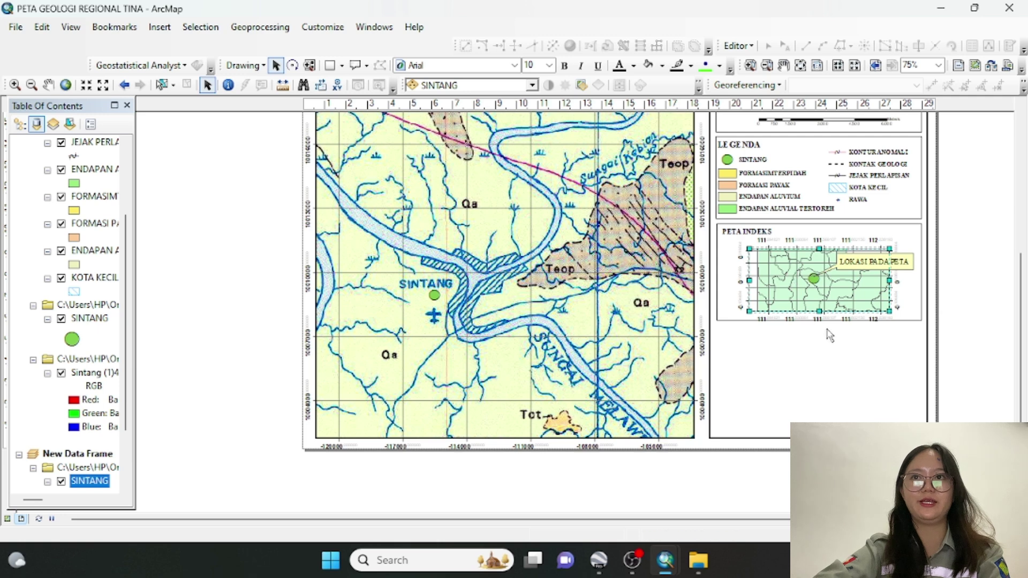
left_click_drag(820, 311, 820, 305)
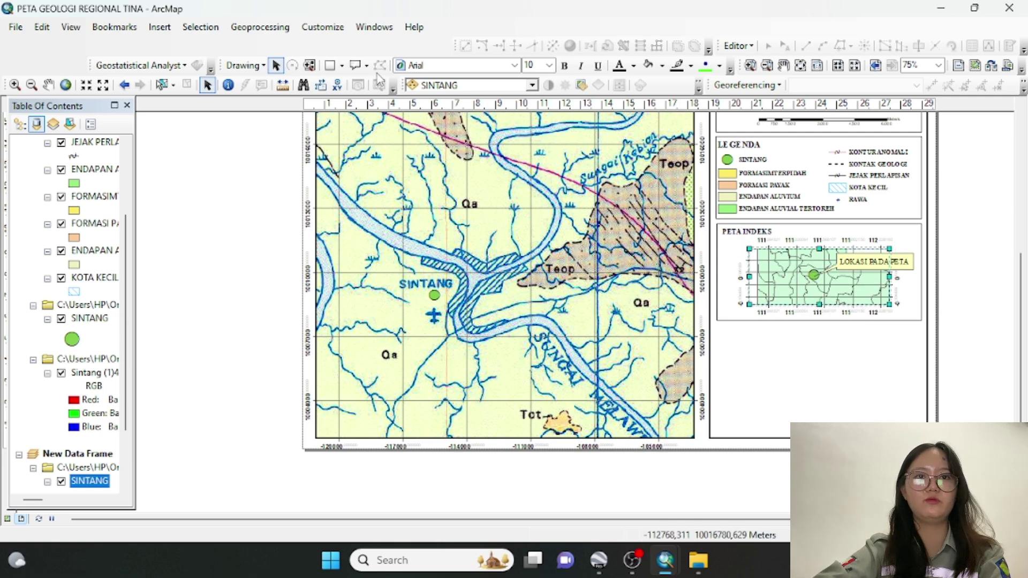
left_click(331, 68)
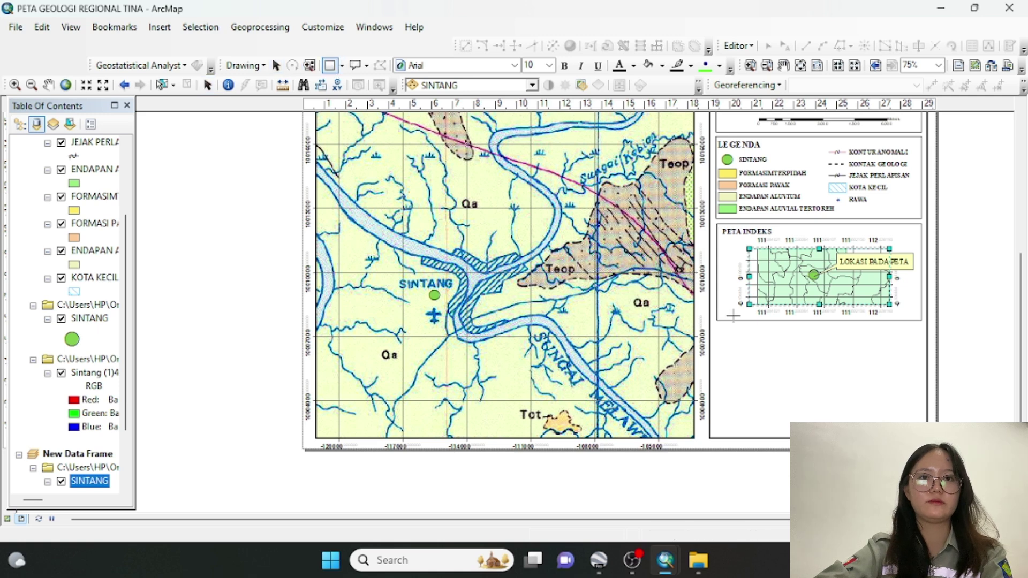
Draw a box below the index map panel with No Color fill and a black outline
mouse_move(718, 324)
left_mouse_down()
mouse_move(851, 381)
mouse_move(922, 436)
left_mouse_up()
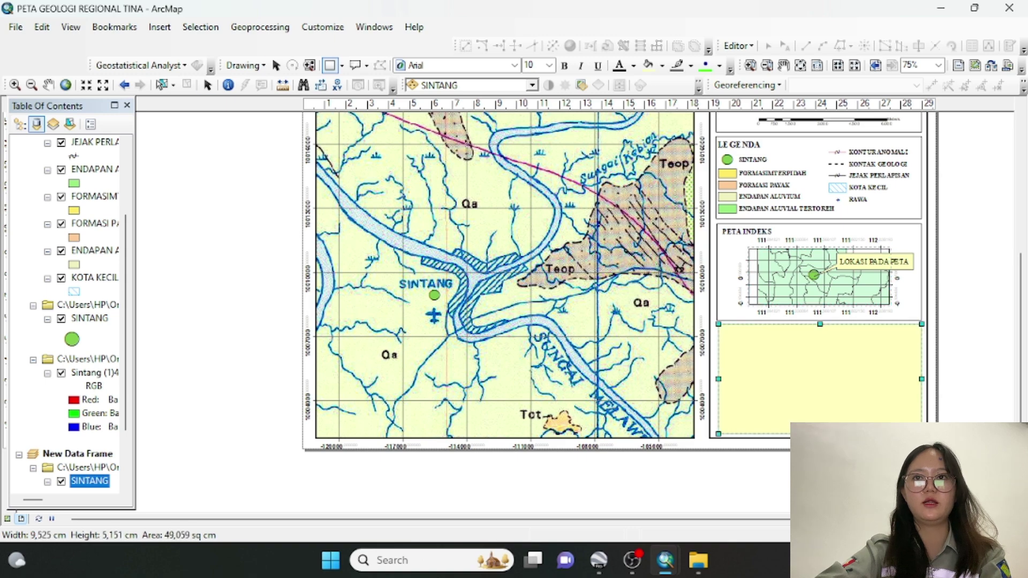
double_click(831, 368)
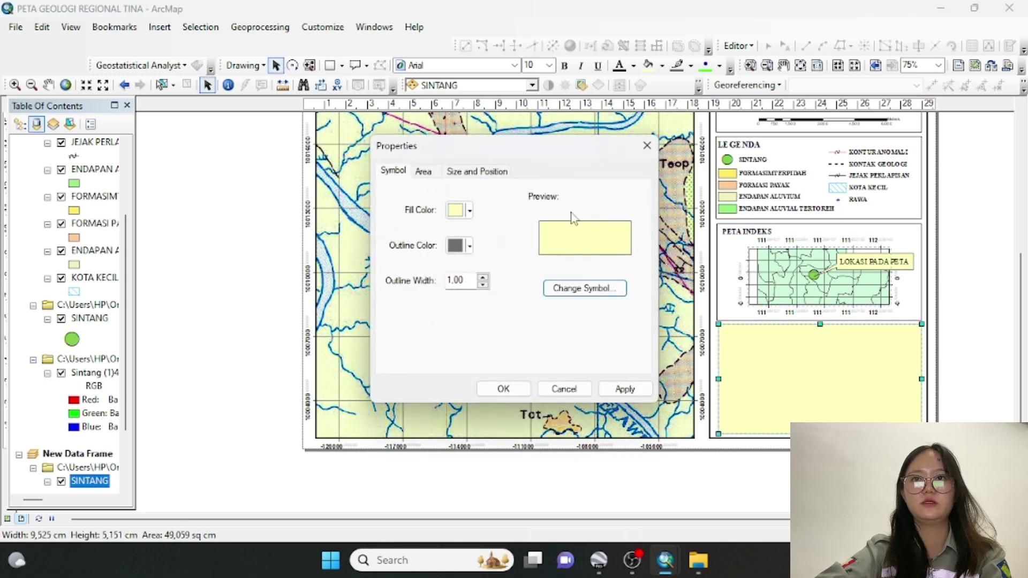
left_click(456, 210)
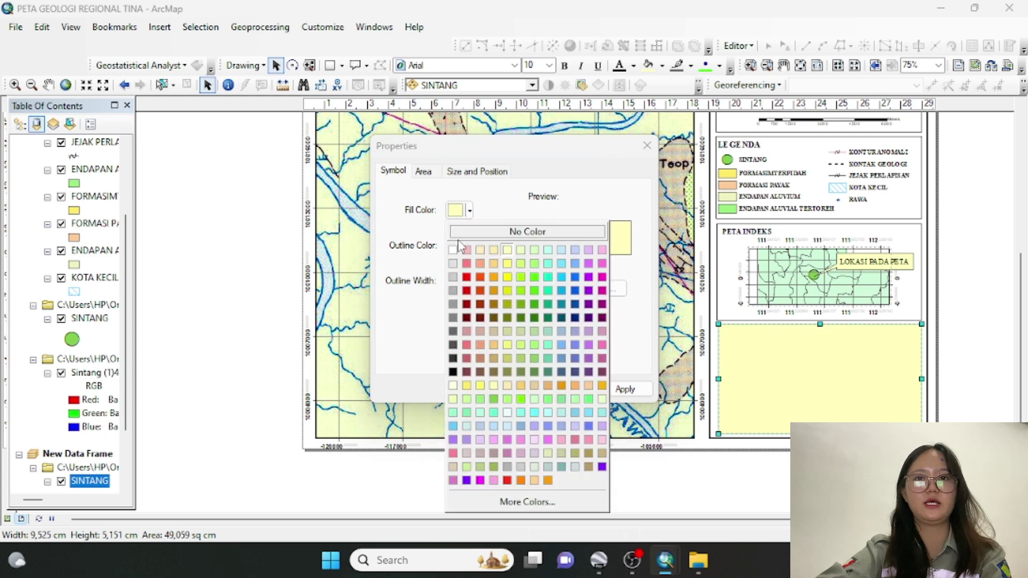
left_click(460, 236)
left_click(456, 246)
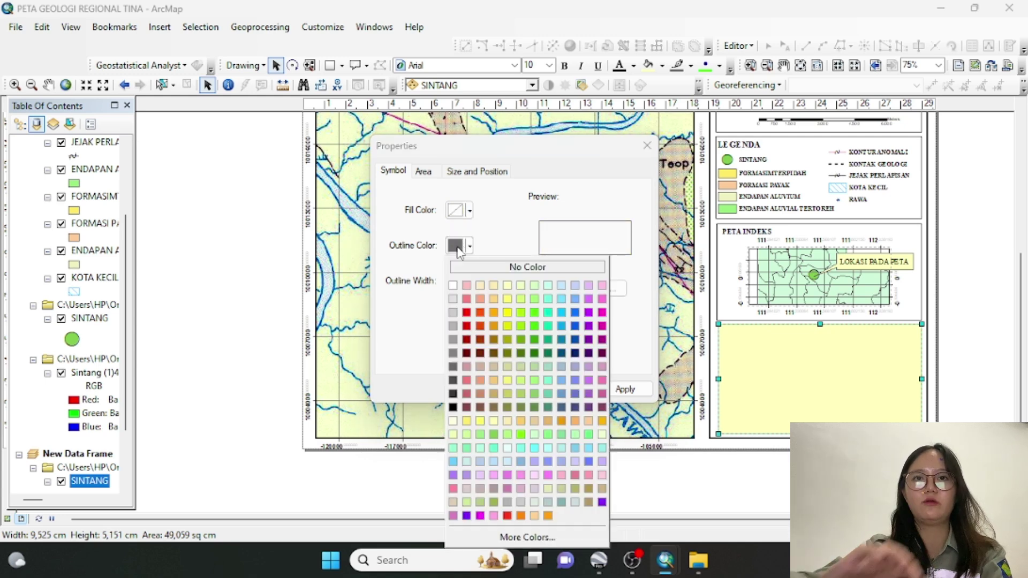
left_click(454, 408)
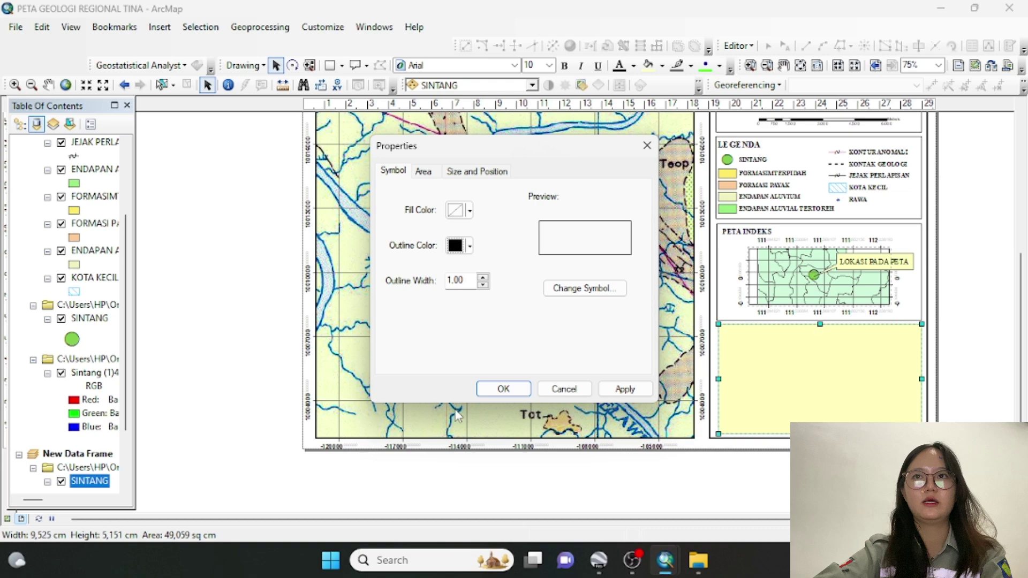
left_click(504, 394)
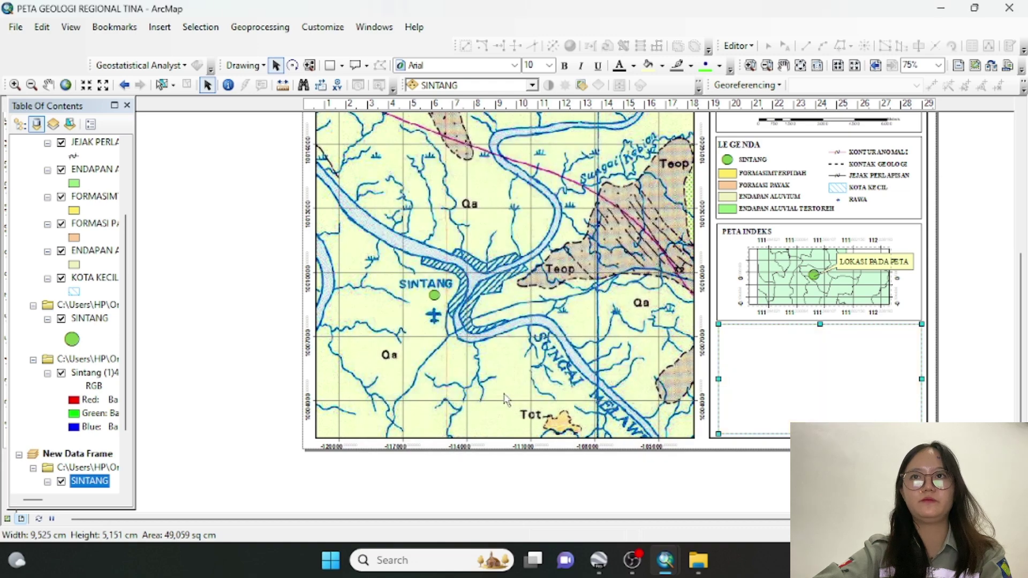
left_click(998, 411)
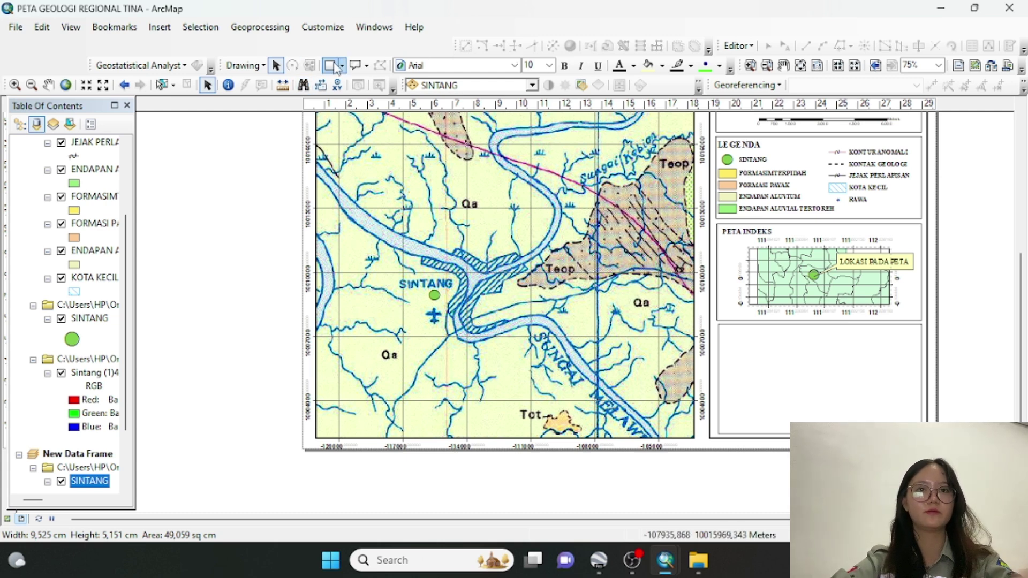
Place a new plain text element inside the empty box
left_click(368, 69)
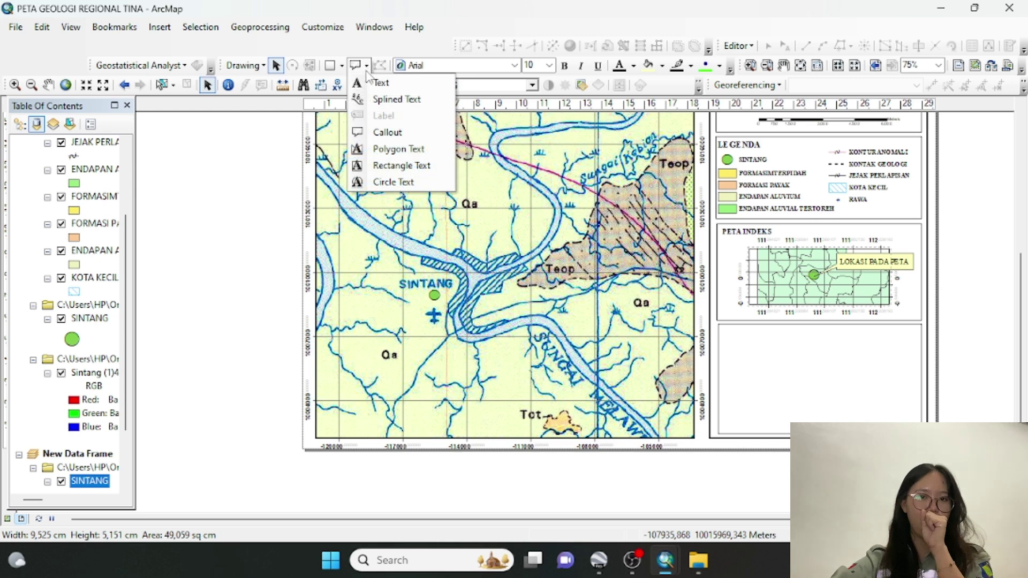
left_click(376, 84)
left_click(356, 67)
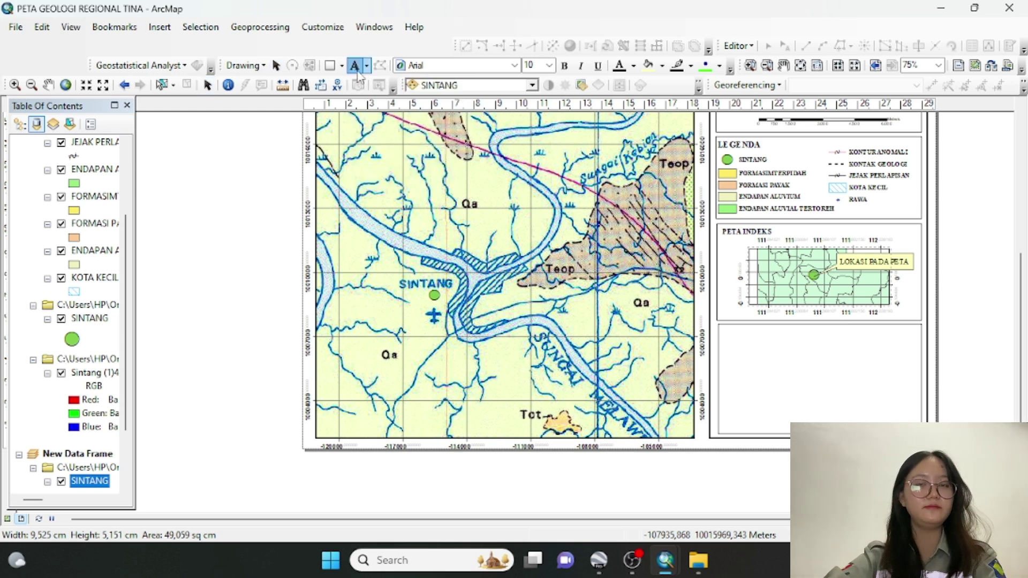
left_click(811, 335)
left_click(946, 351)
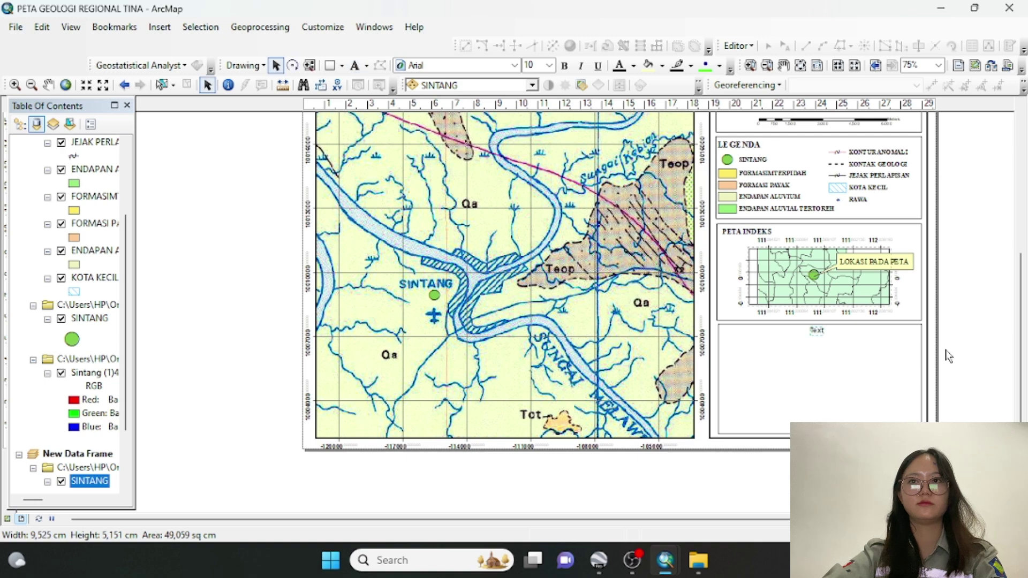
double_click(817, 332)
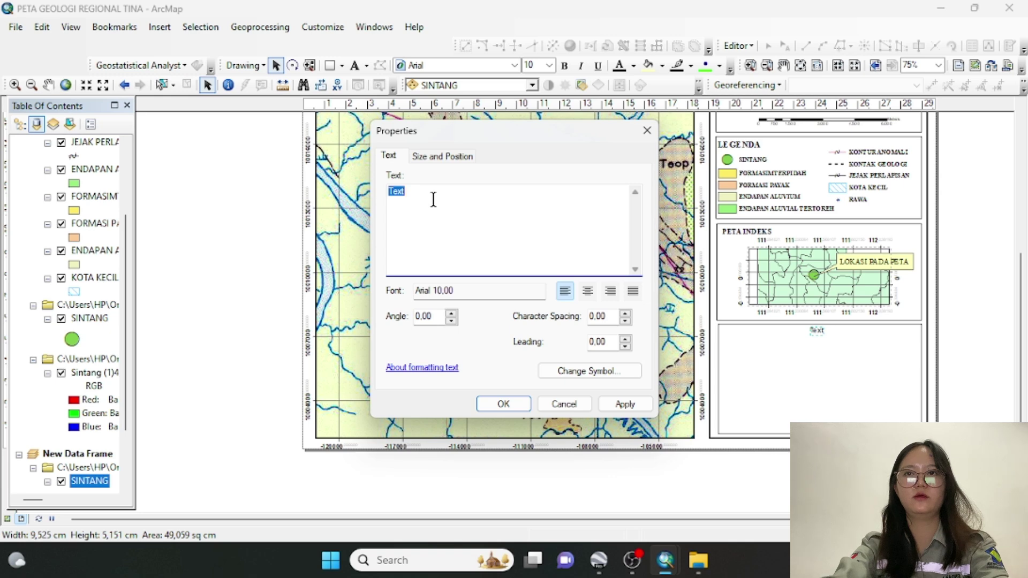
Type 'Dibuat Oleh:' followed by the author's name and student number on a second line
type("Dib")
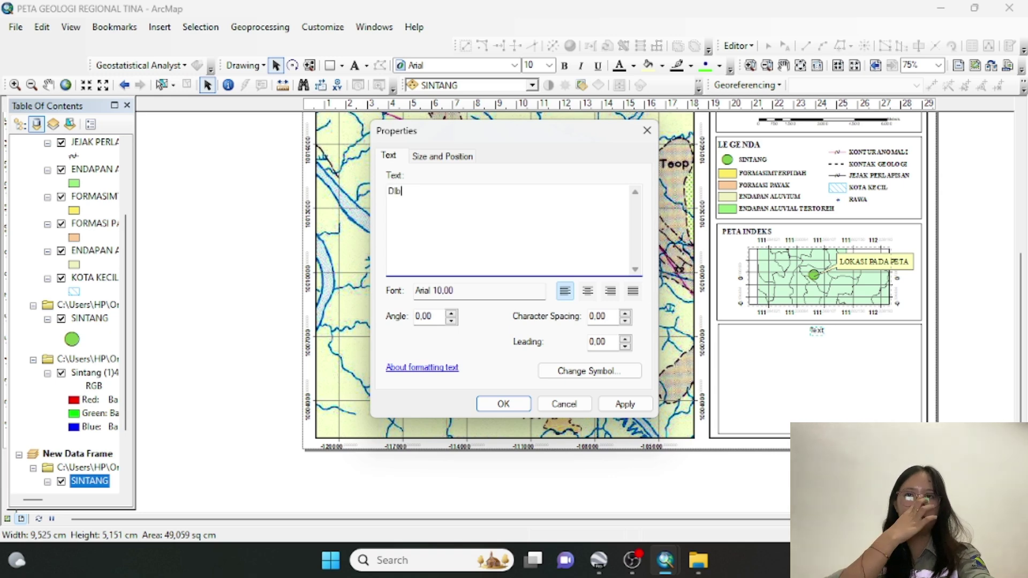
key("BackSpace")
key("BackSpace")
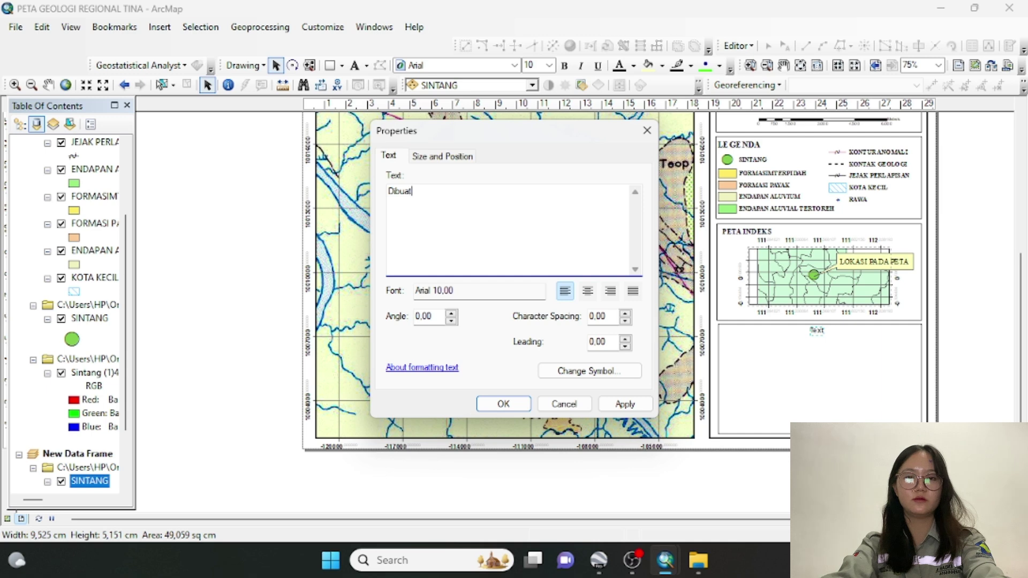
type("ibuat Oleh")
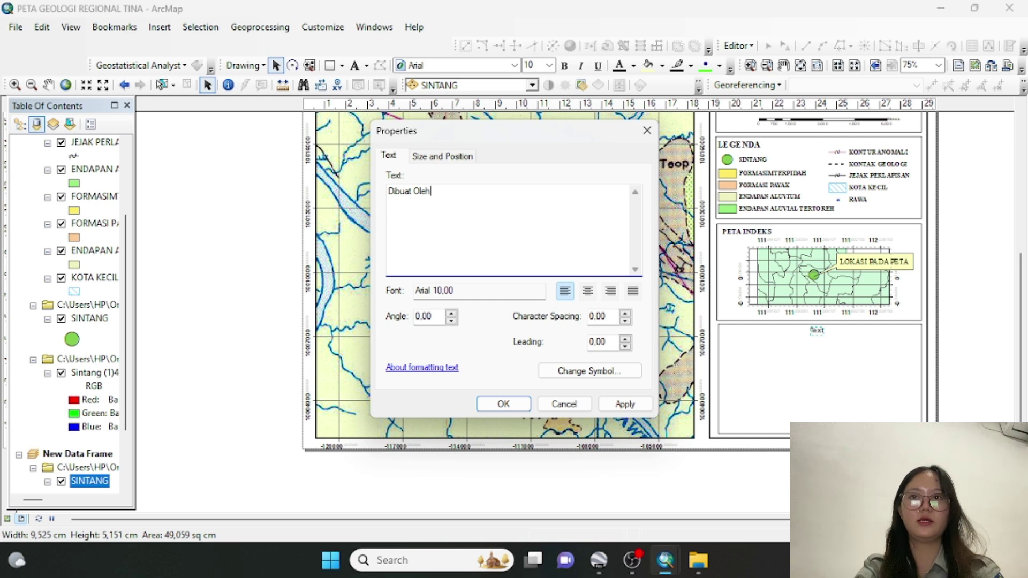
type(":")
key("Return")
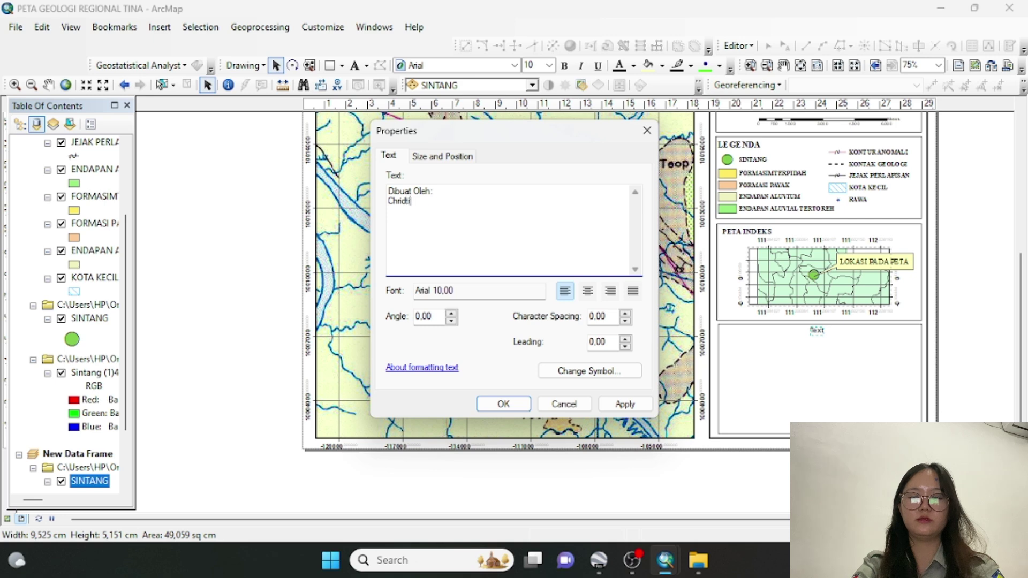
type("Chridtina")
key("BackSpace")
key("BackSpace")
key("BackSpace")
key("BackSpace")
key("BackSpace")
key("BackSpace")
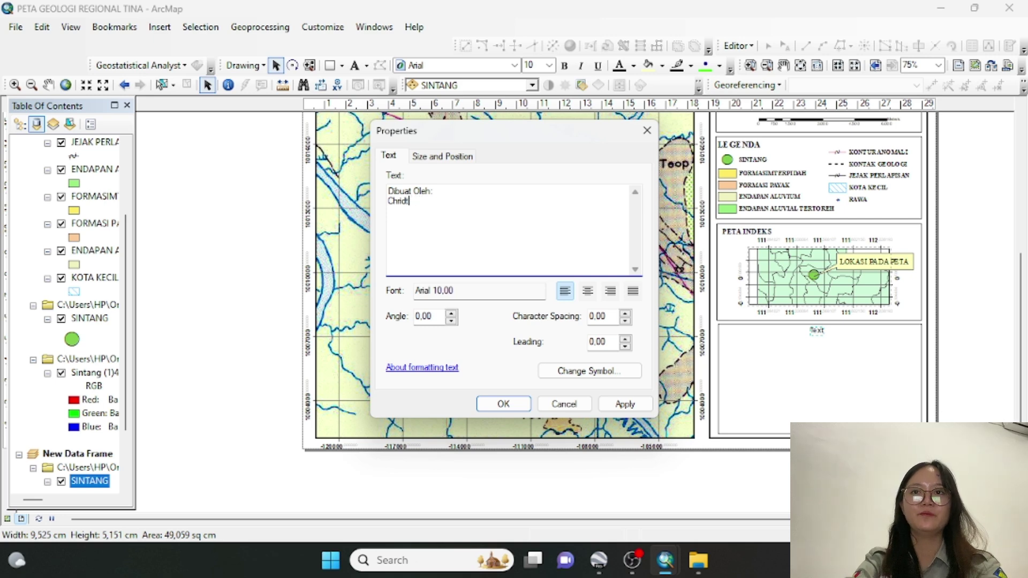
type("stina")
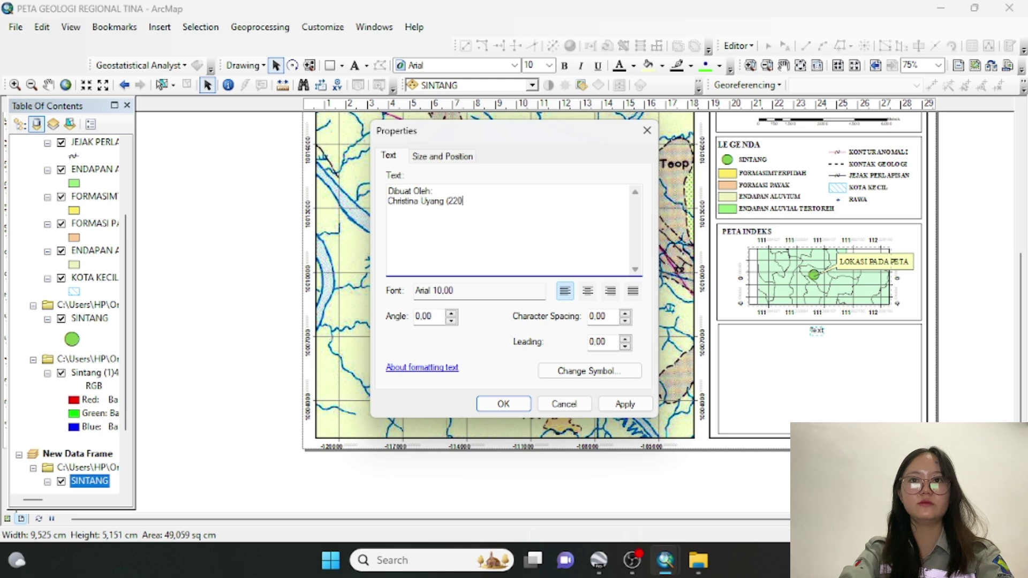
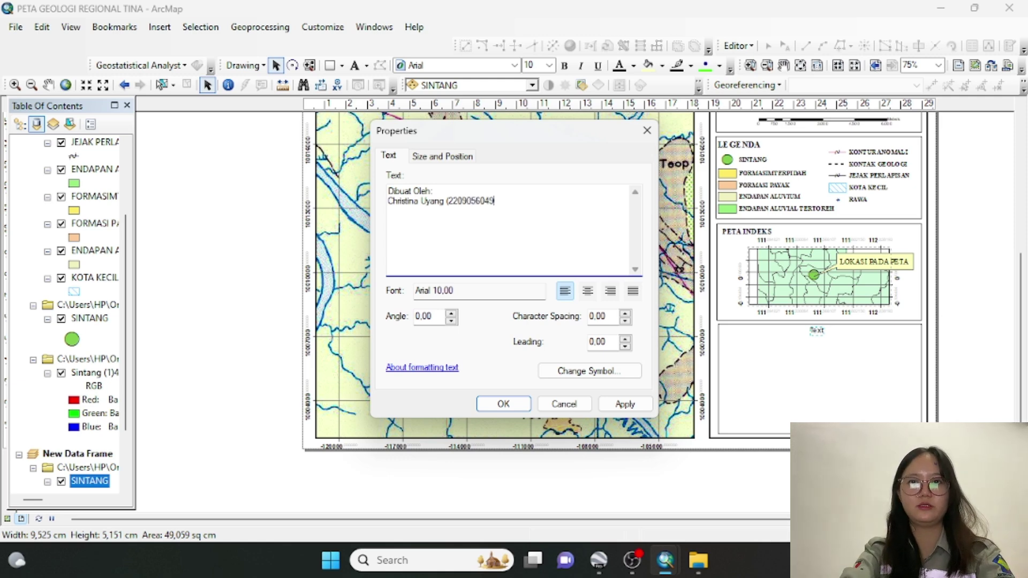
Make the credit text centred, bold Times New Roman
left_click(589, 295)
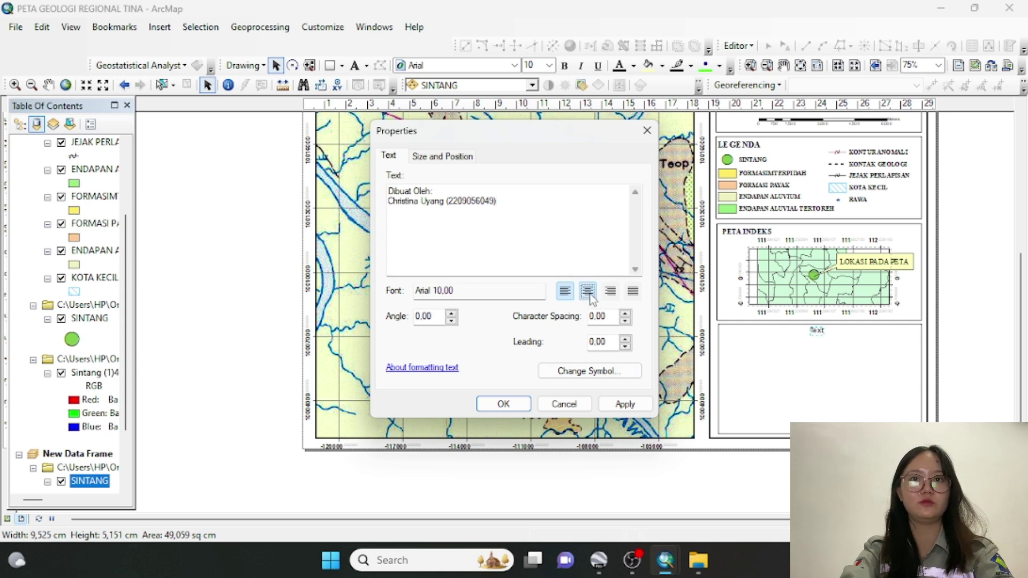
left_click(613, 372)
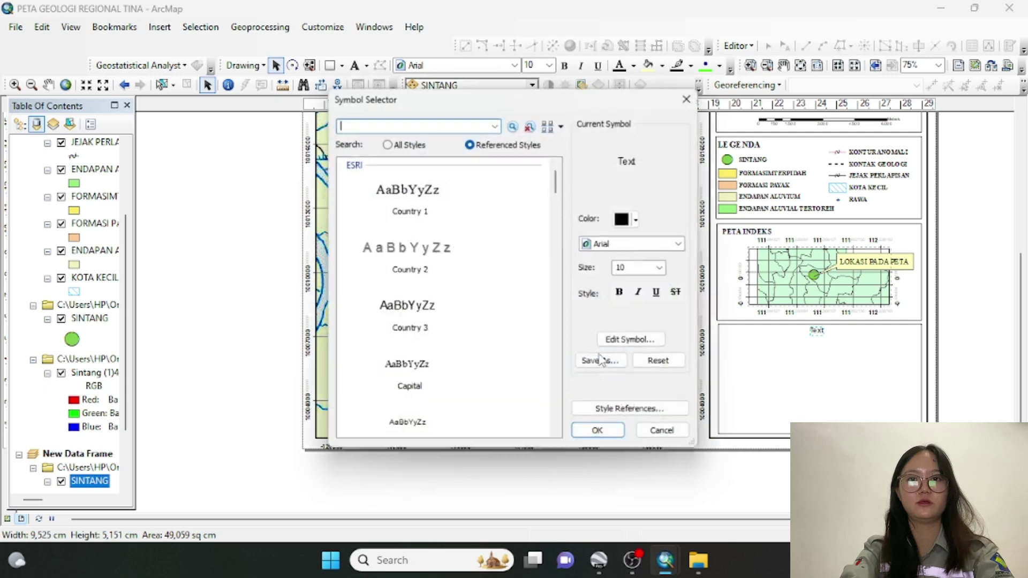
left_click(620, 246)
left_click(621, 247)
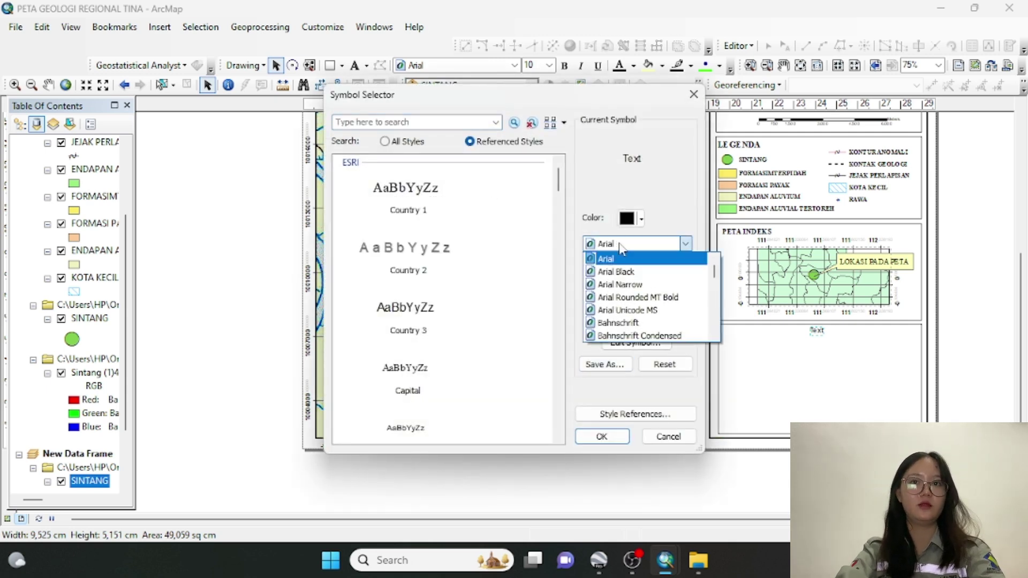
scroll(620, 246, "down", 10)
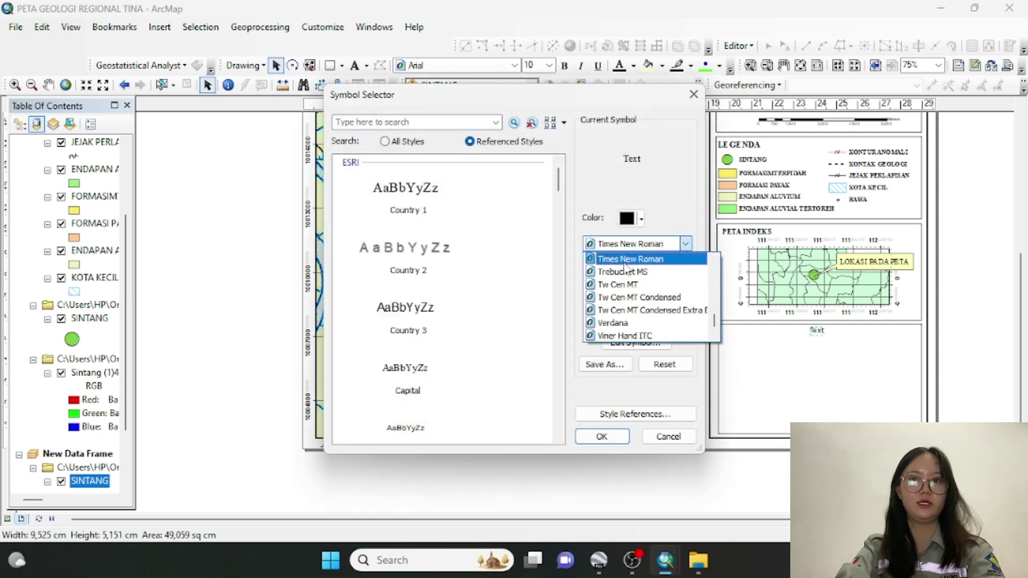
left_click(625, 261)
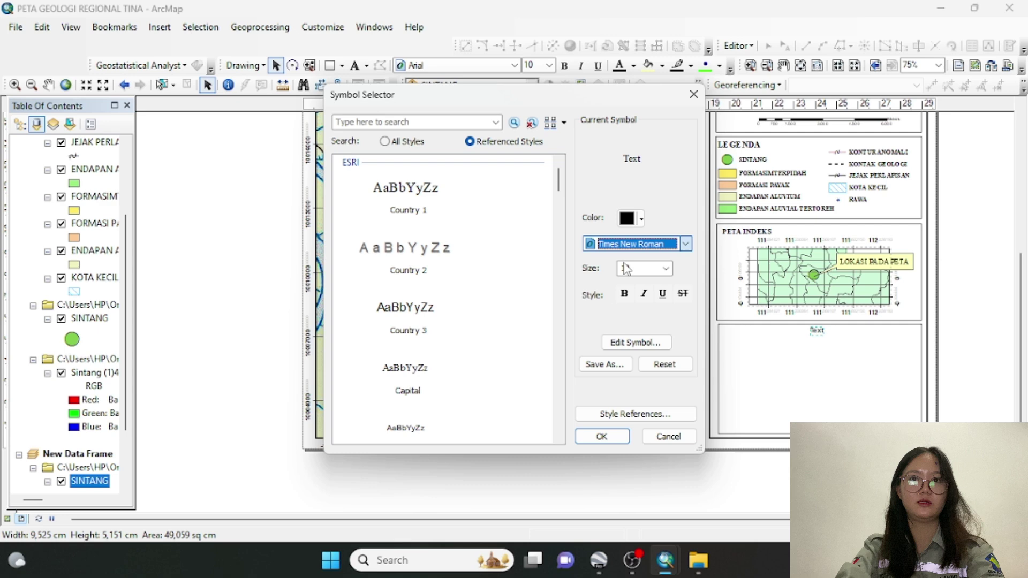
left_click(603, 437)
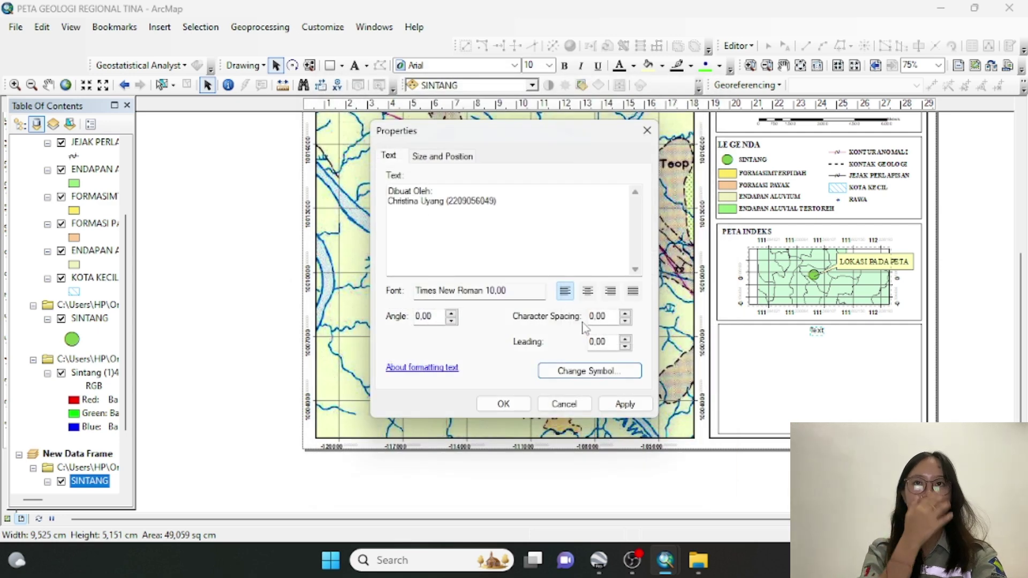
left_click(588, 291)
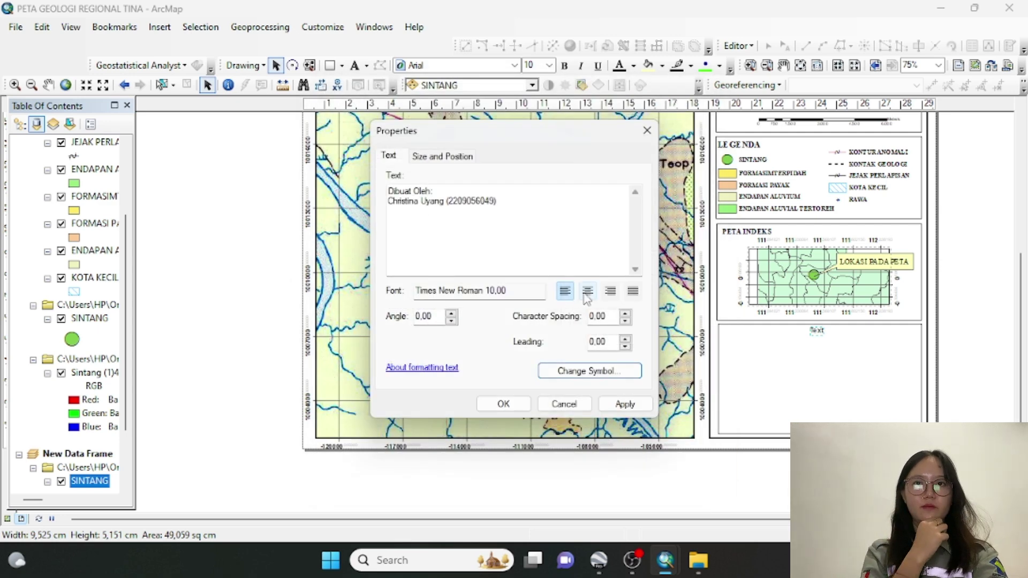
left_click(591, 372)
left_click(623, 295)
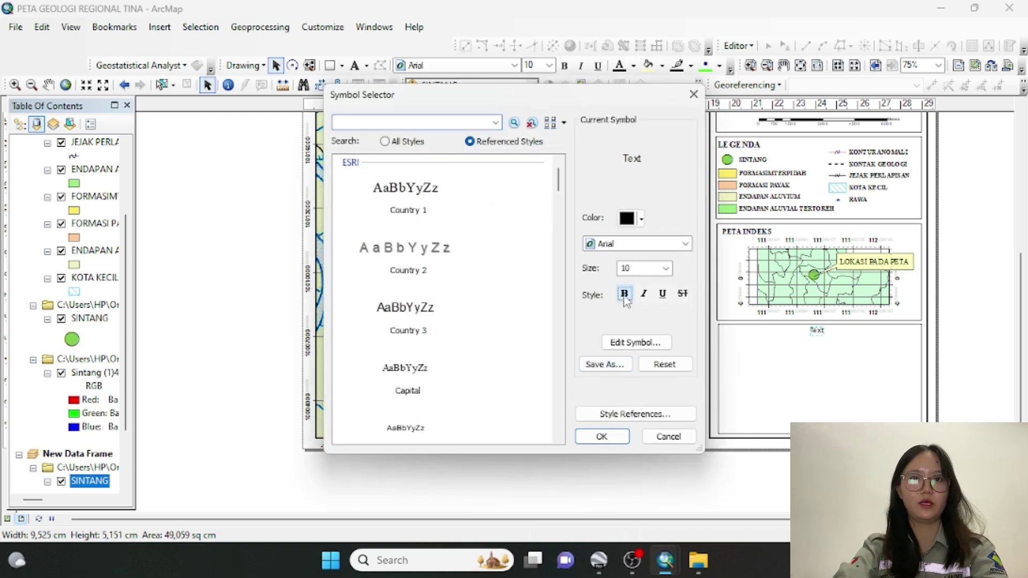
left_click(602, 437)
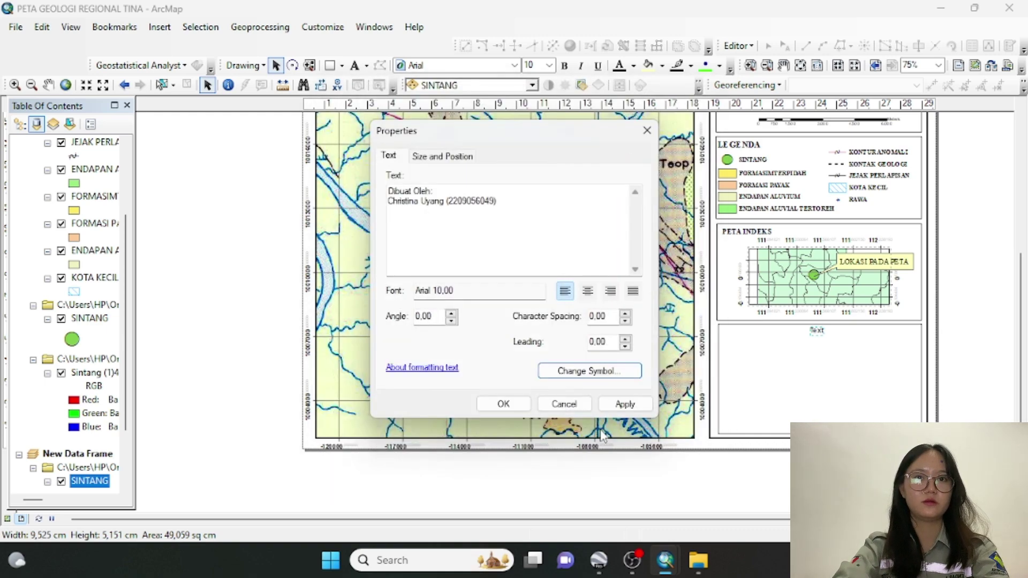
left_click(588, 292)
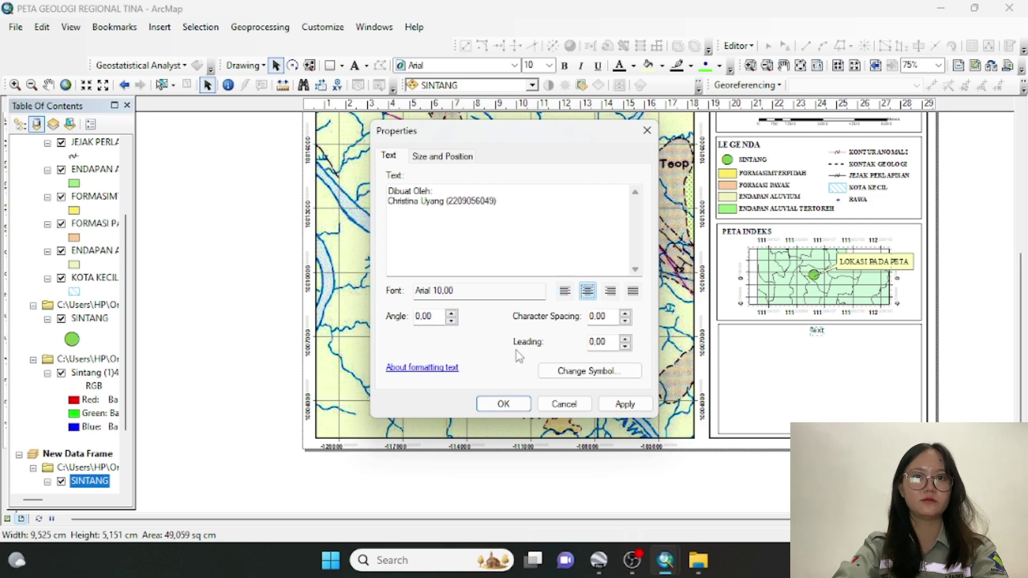
left_click(503, 405)
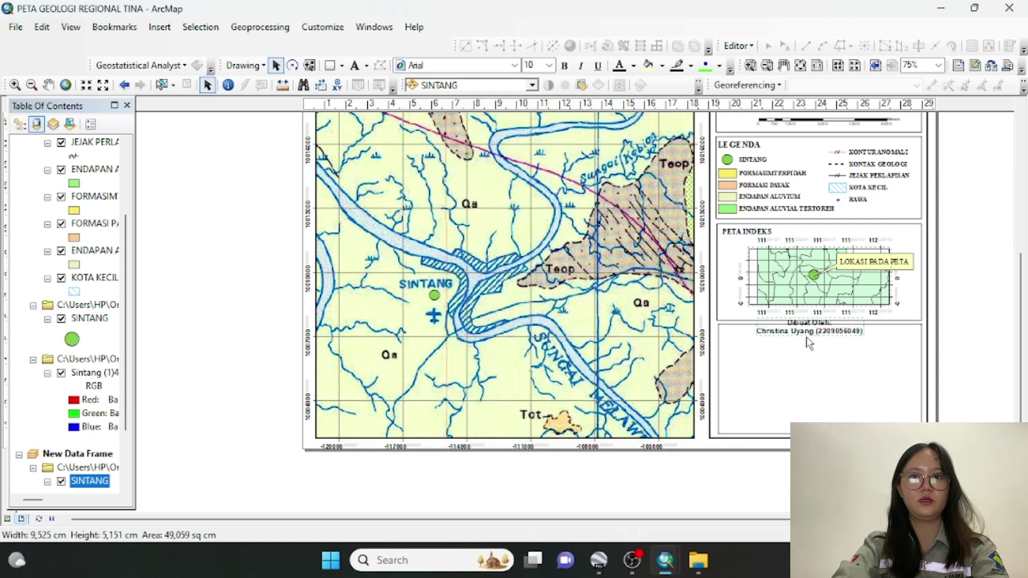
Move the credit text down into the box and reapply the Times New Roman symbol
left_click_drag(817, 343, 823, 351)
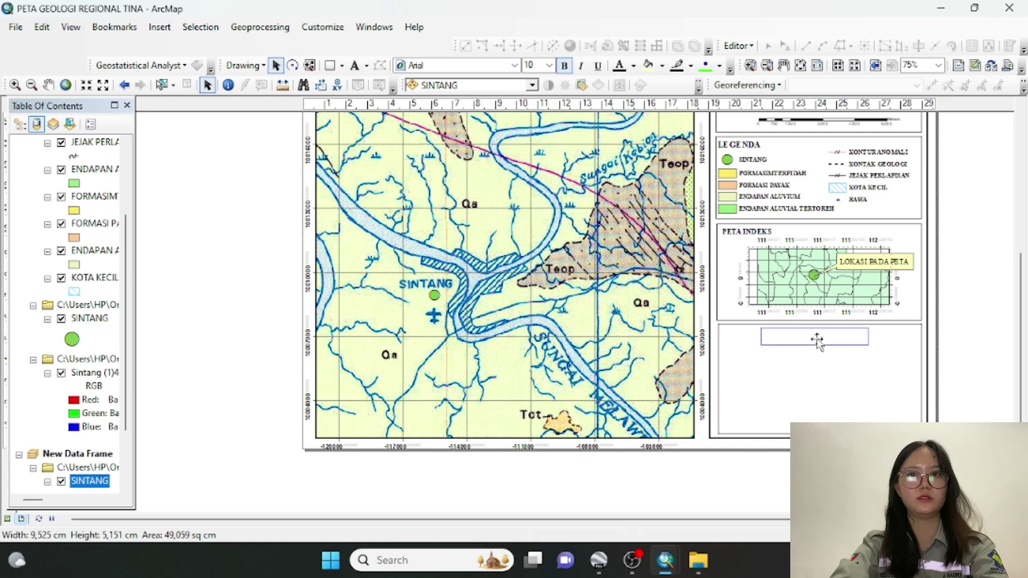
double_click(822, 346)
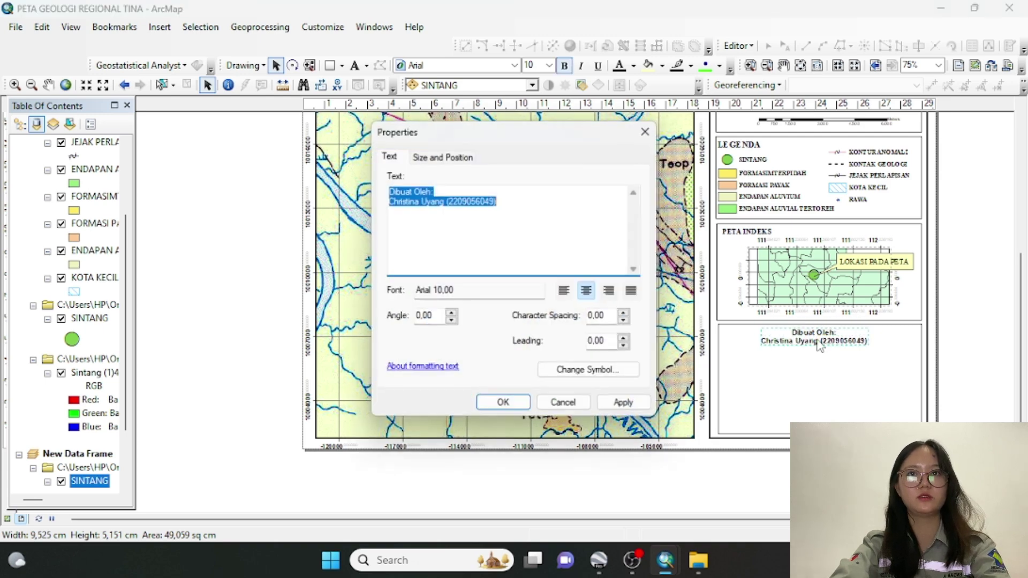
left_click(583, 373)
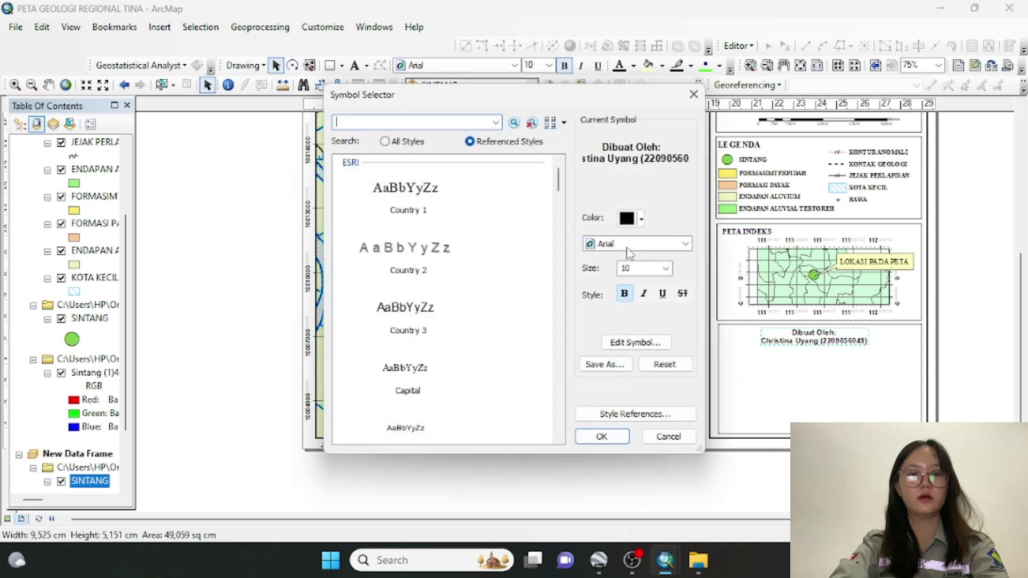
left_click(629, 245)
type("ti")
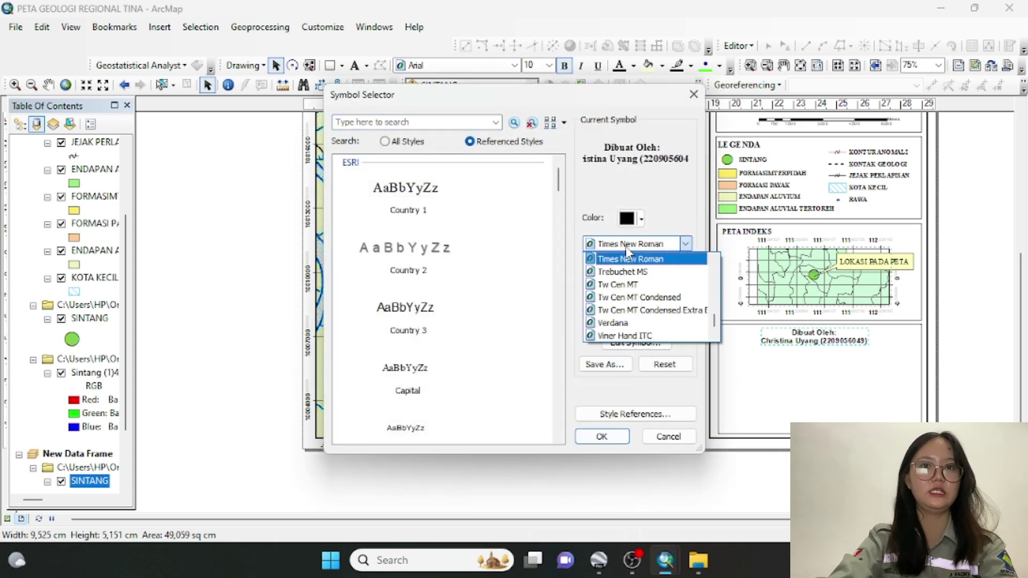
left_click(631, 260)
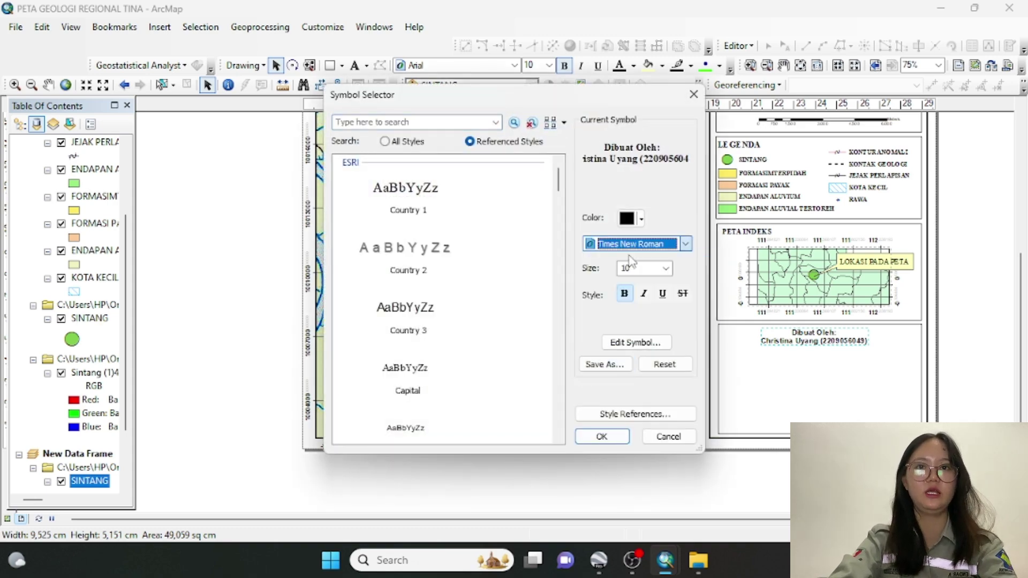
left_click(616, 445)
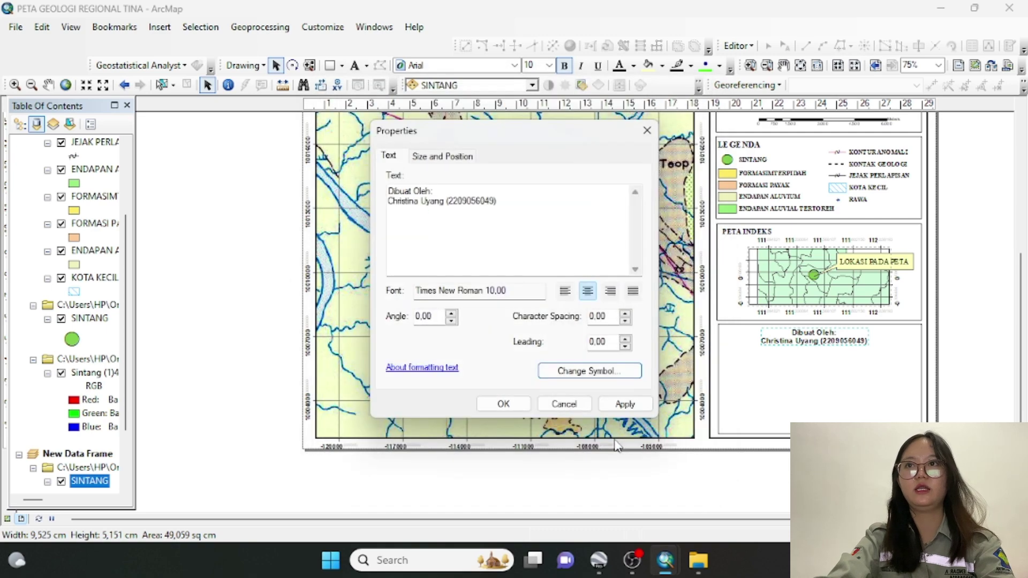
left_click(513, 406)
left_click(833, 403)
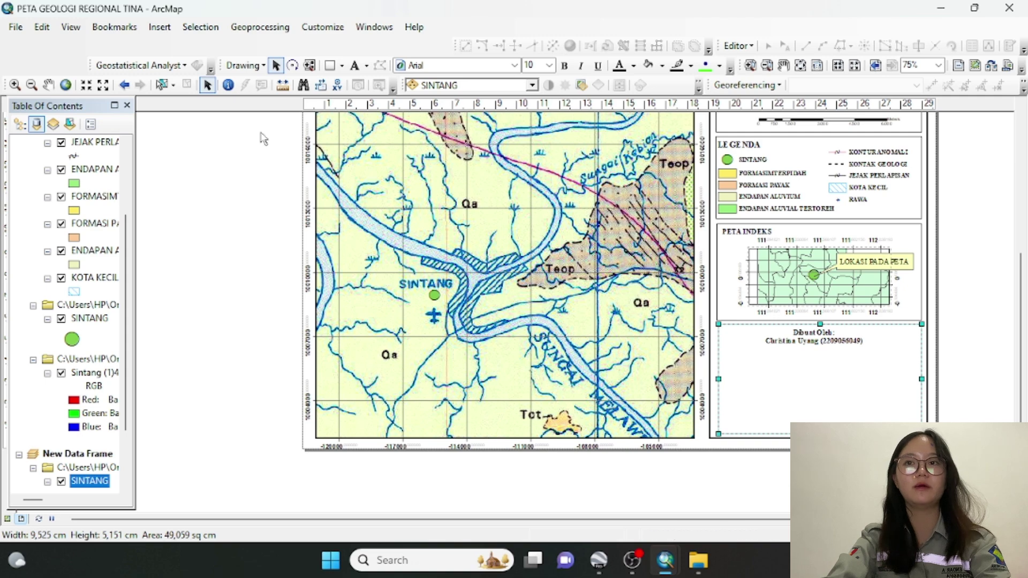
Insert the LOGO UNMUL picture from the Desktop KULIAH folder into the layout
left_click(162, 26)
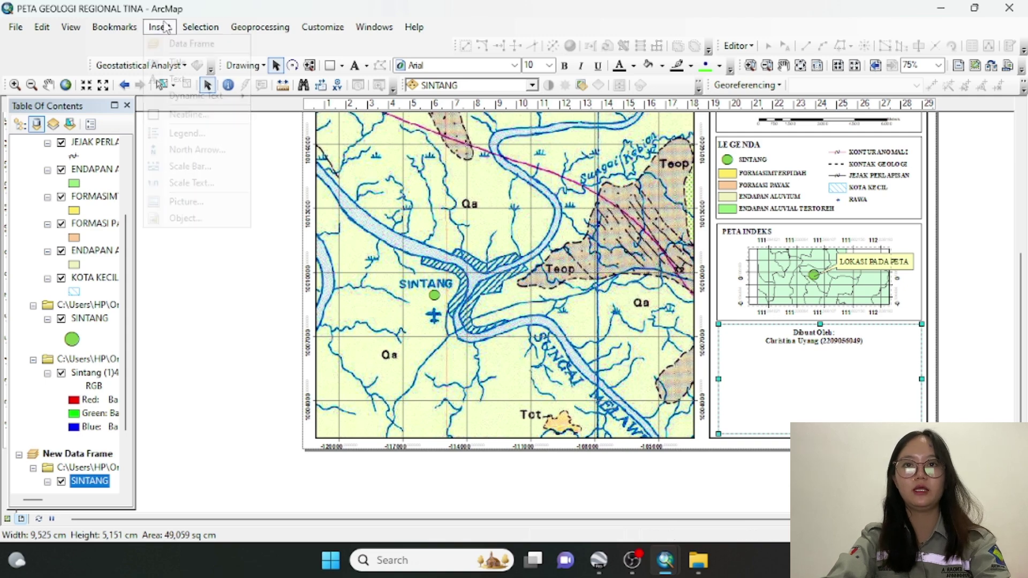
left_click(179, 209)
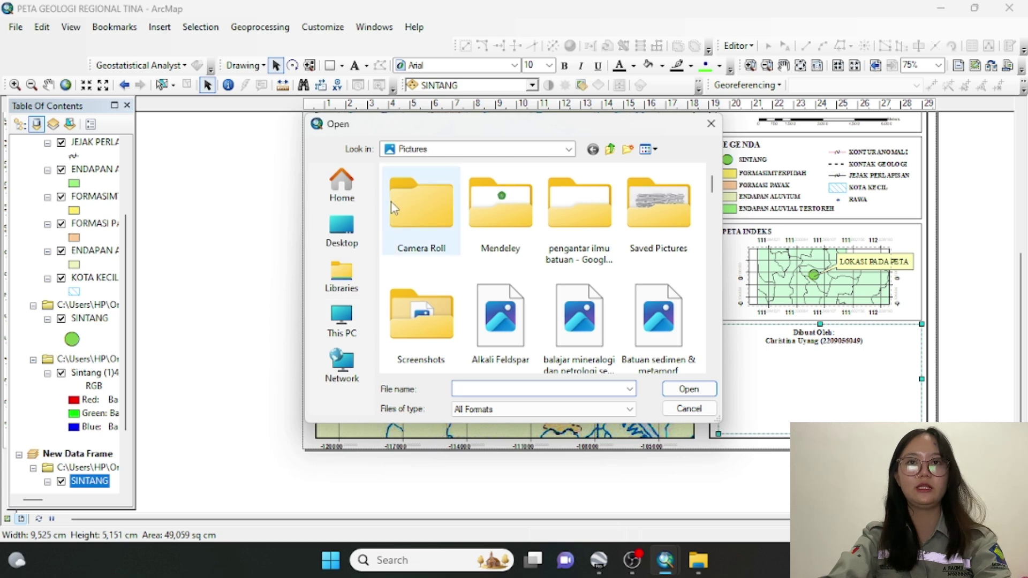
scroll(714, 190, "down", 4)
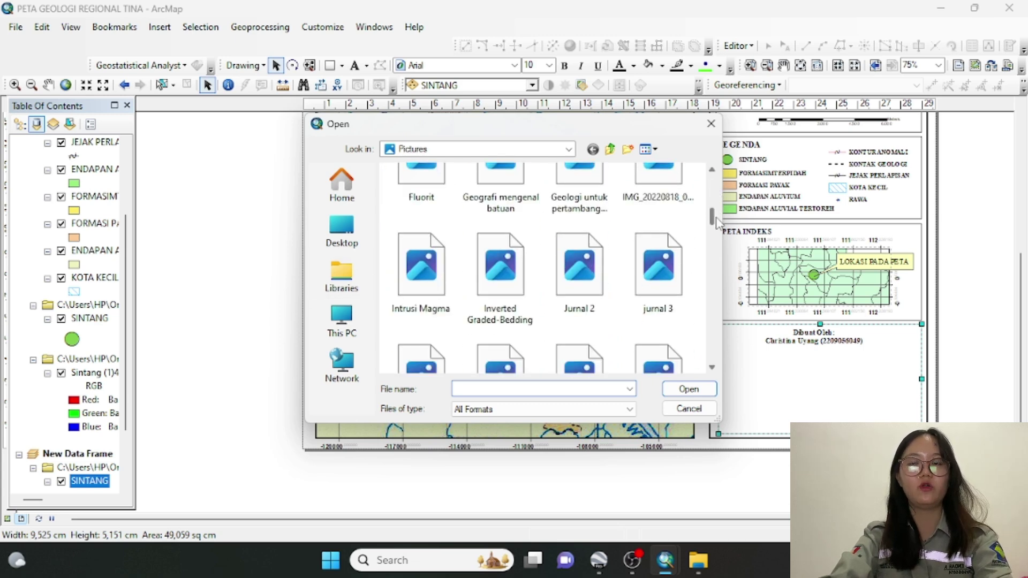
left_click(350, 236)
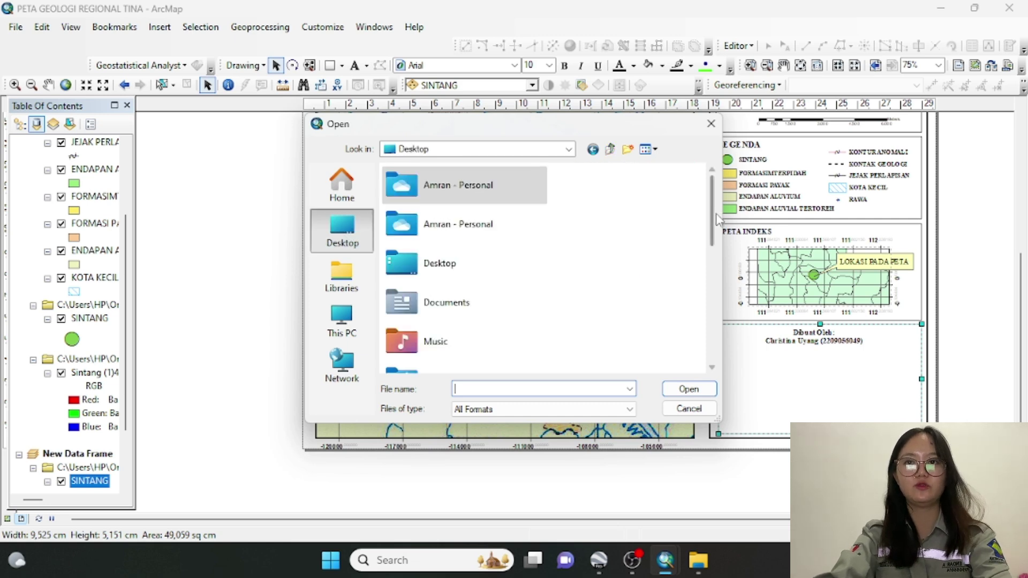
scroll(716, 289, "down", 2)
scroll(717, 305, "down", 1)
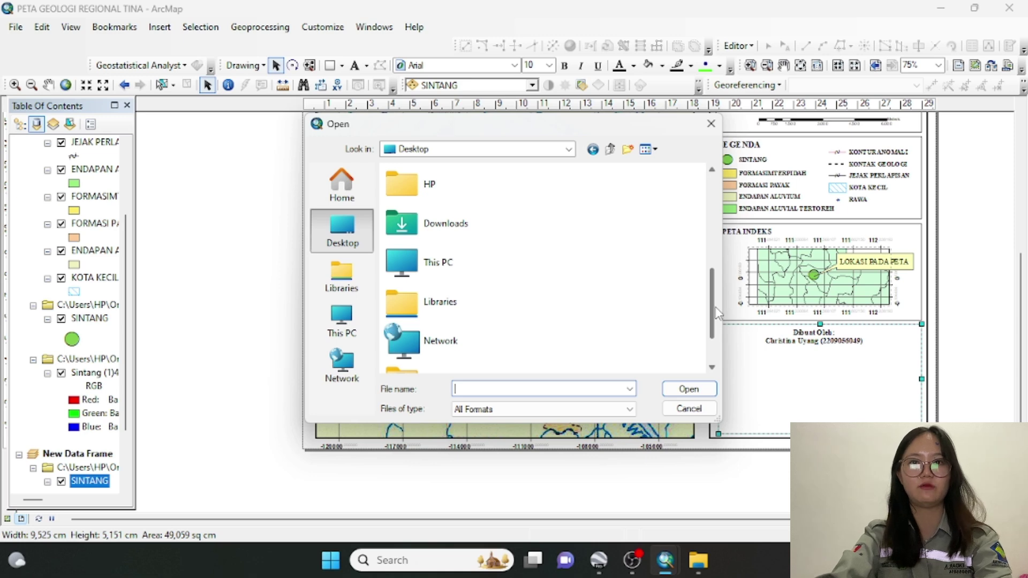
scroll(717, 313, "down", 1)
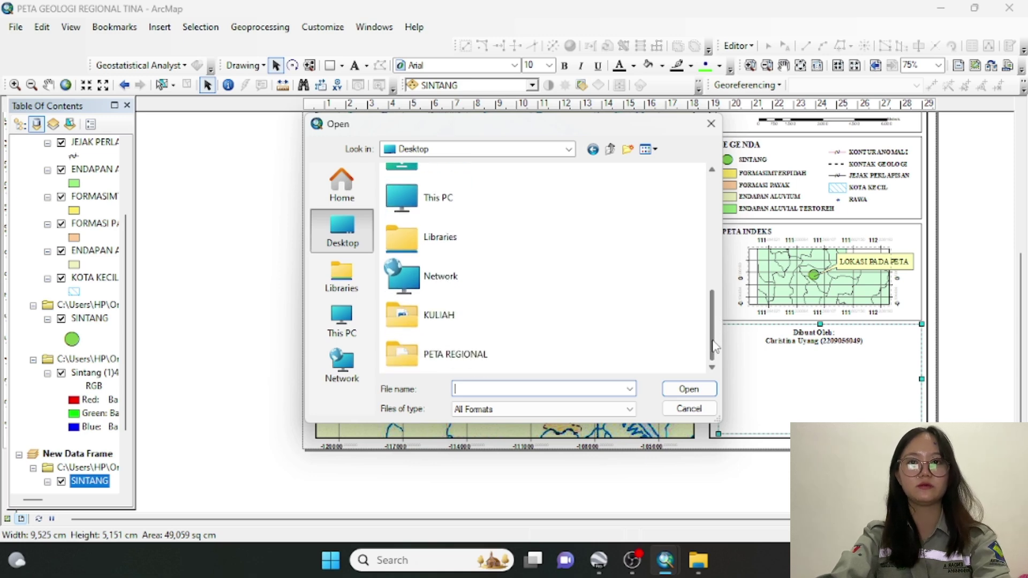
double_click(547, 337)
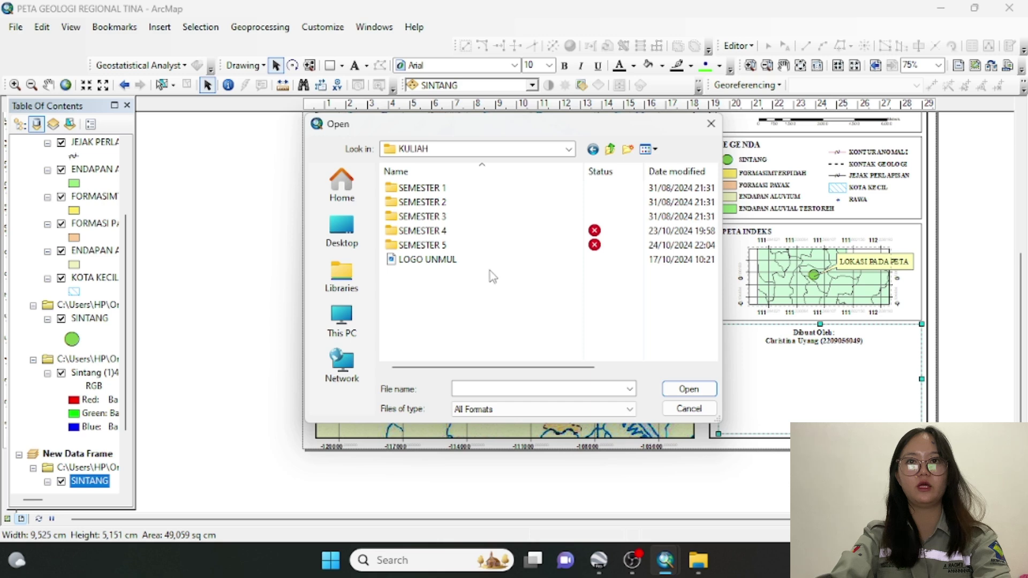
left_click(466, 261)
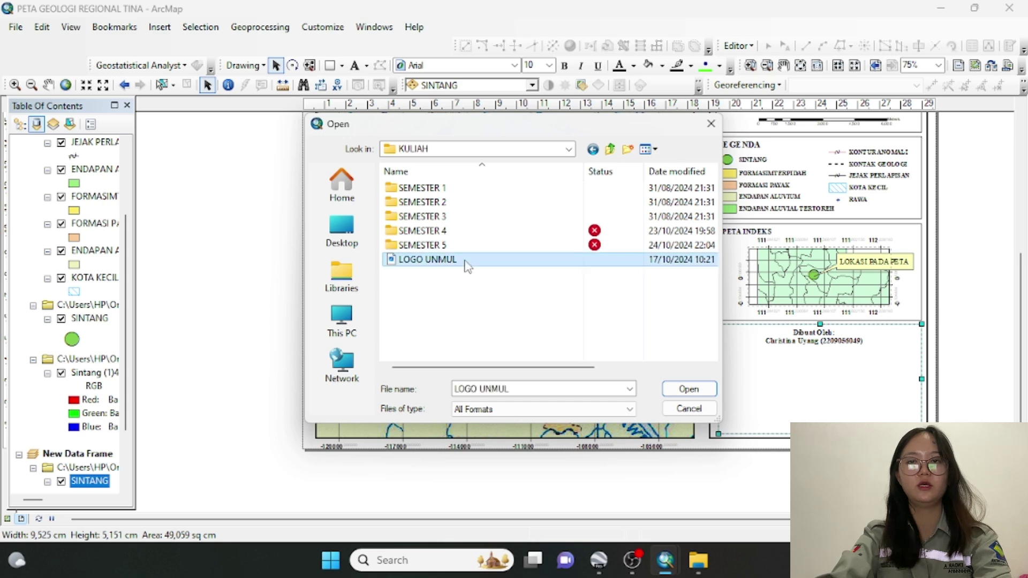
left_click(674, 389)
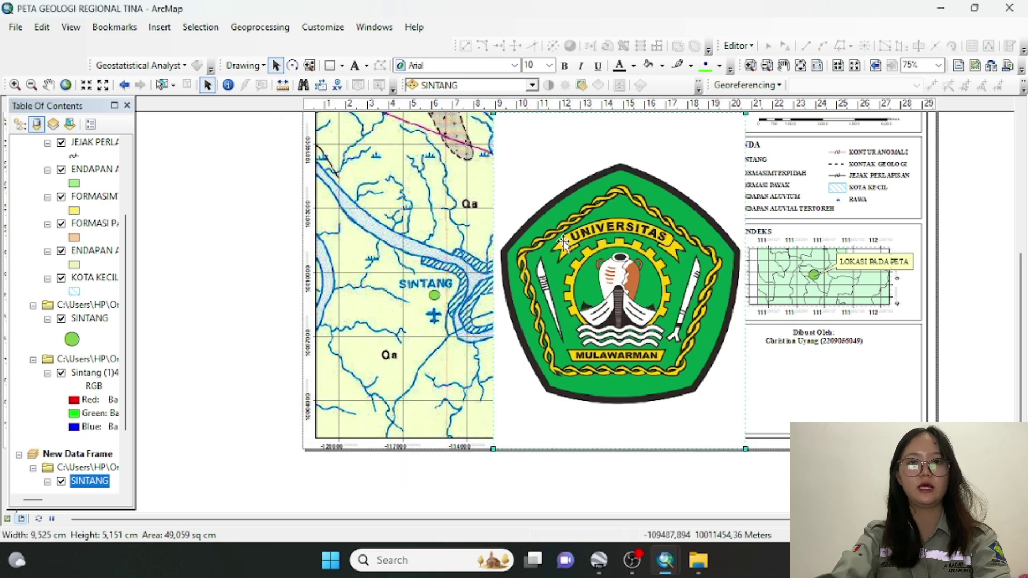
Shrink the Mulawarman logo and place it in the credit box under 'Dibuat Oleh:'
left_click(532, 186)
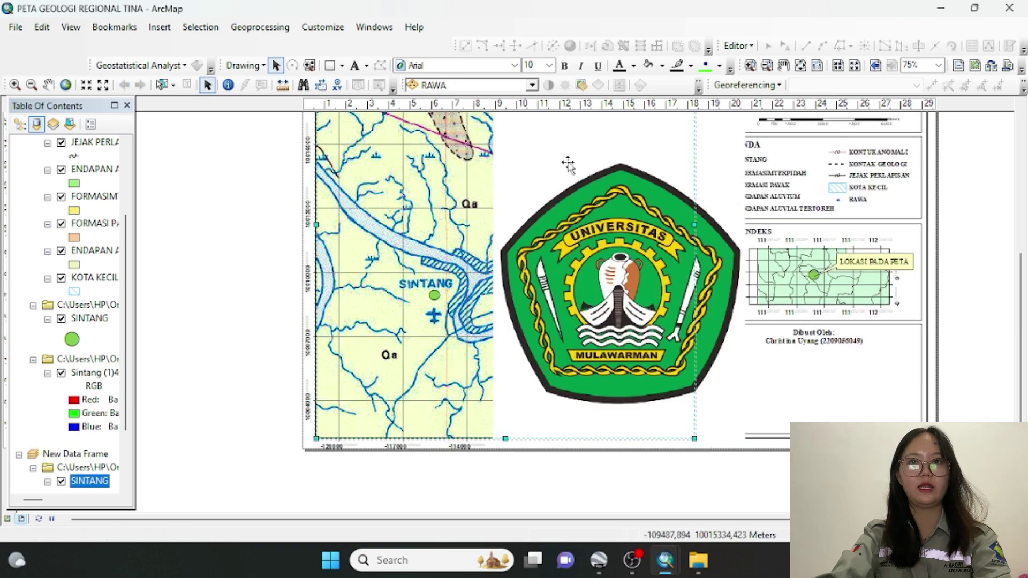
left_click(598, 203)
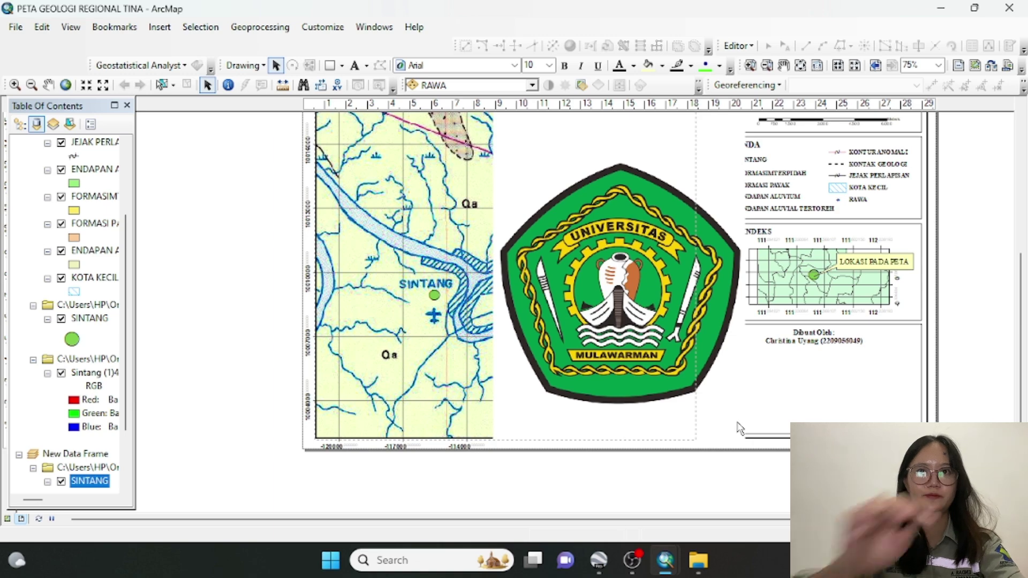
left_click_drag(747, 451, 872, 497)
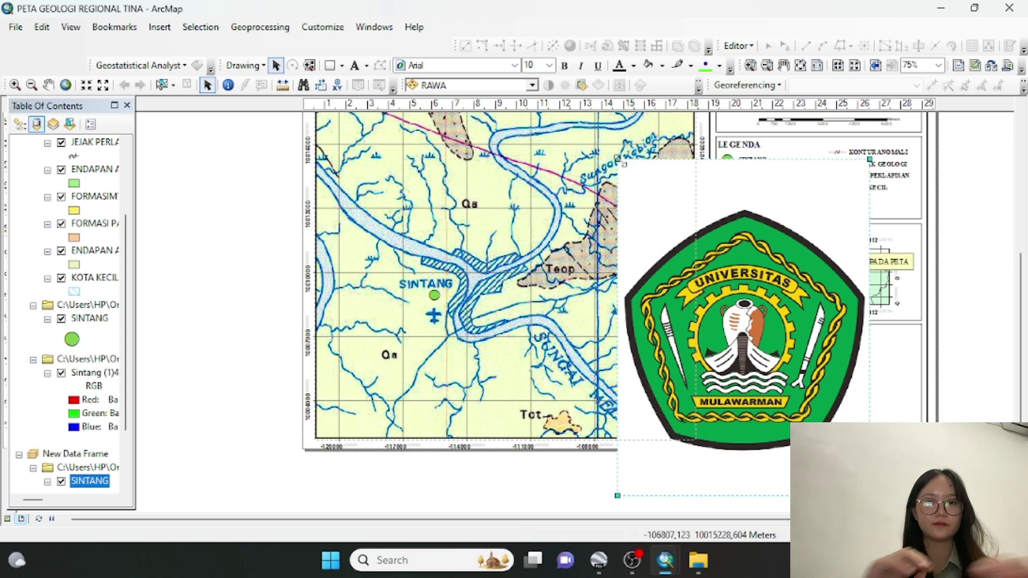
left_click_drag(692, 266, 814, 439)
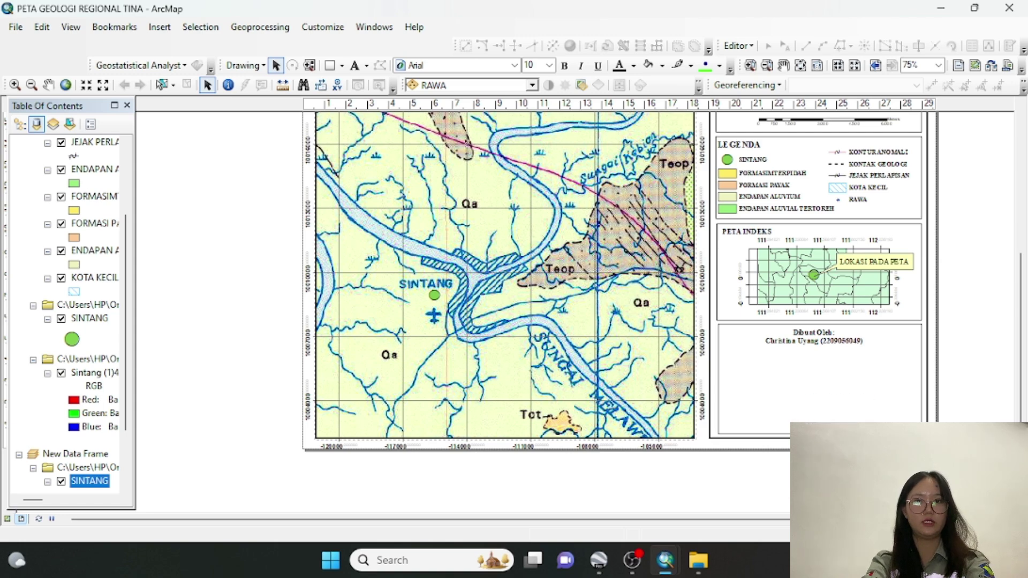
left_click_drag(814, 439, 802, 372)
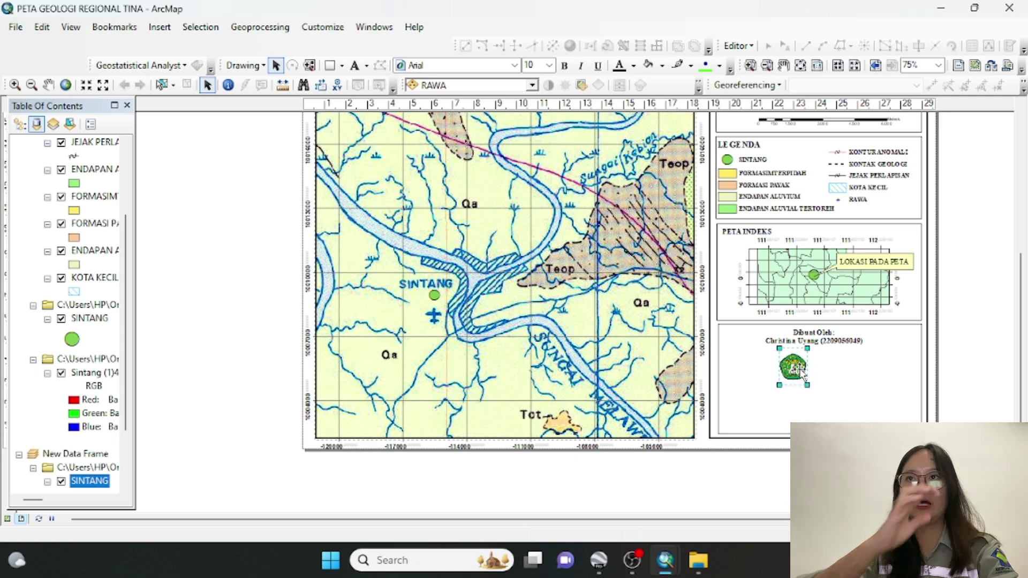
Insert the logo tekmira picture from the Pictures folder into the layout
left_click(160, 26)
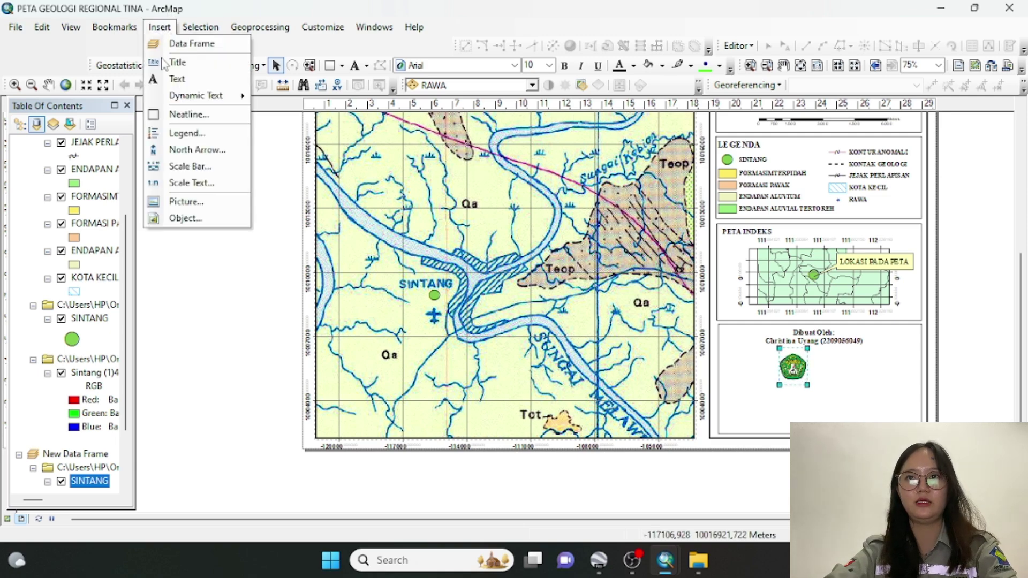
left_click(159, 27)
left_click(114, 27)
mouse_move(168, 32)
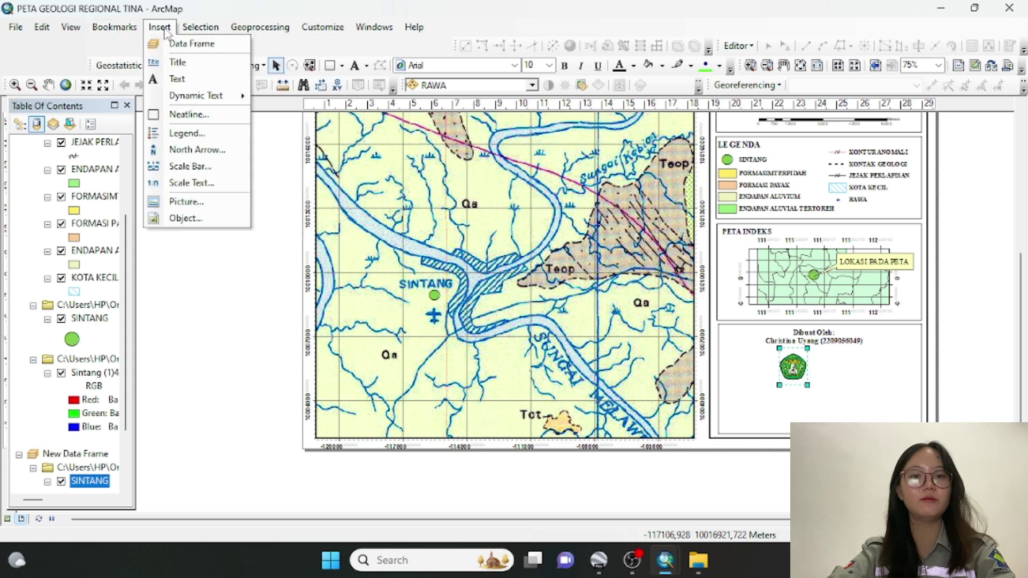
left_click(195, 201)
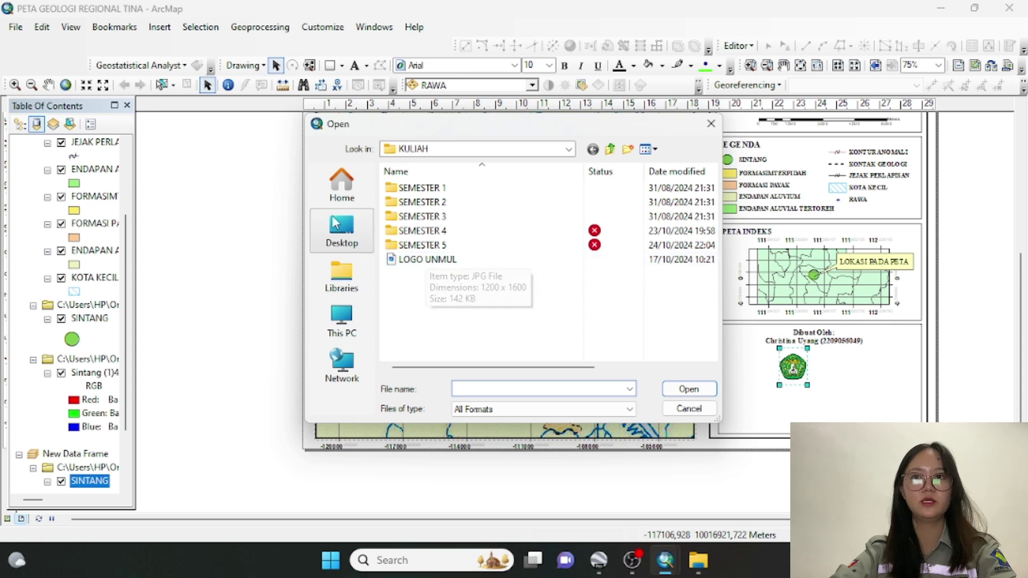
left_click(333, 224)
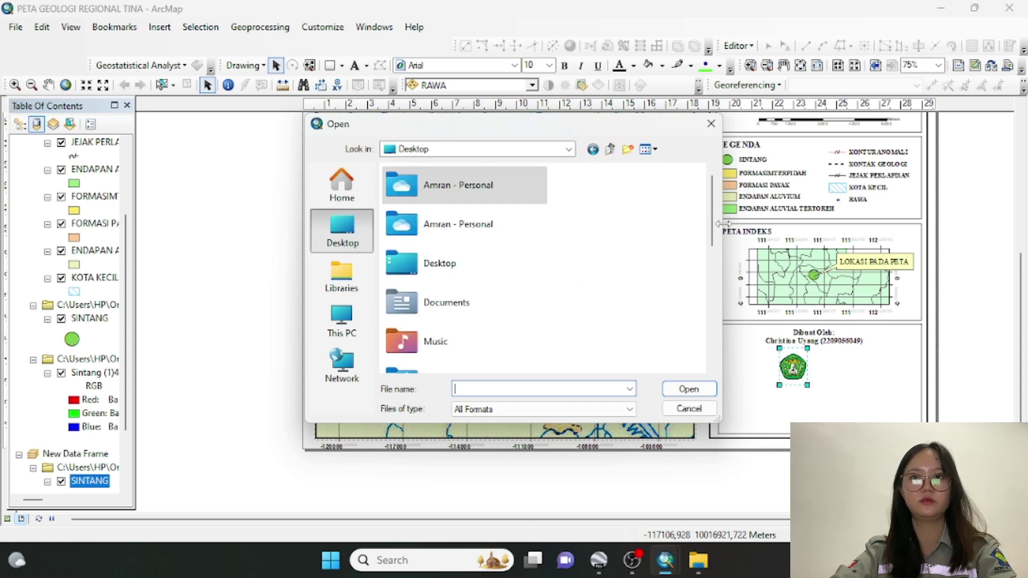
scroll(716, 231, "down", 2)
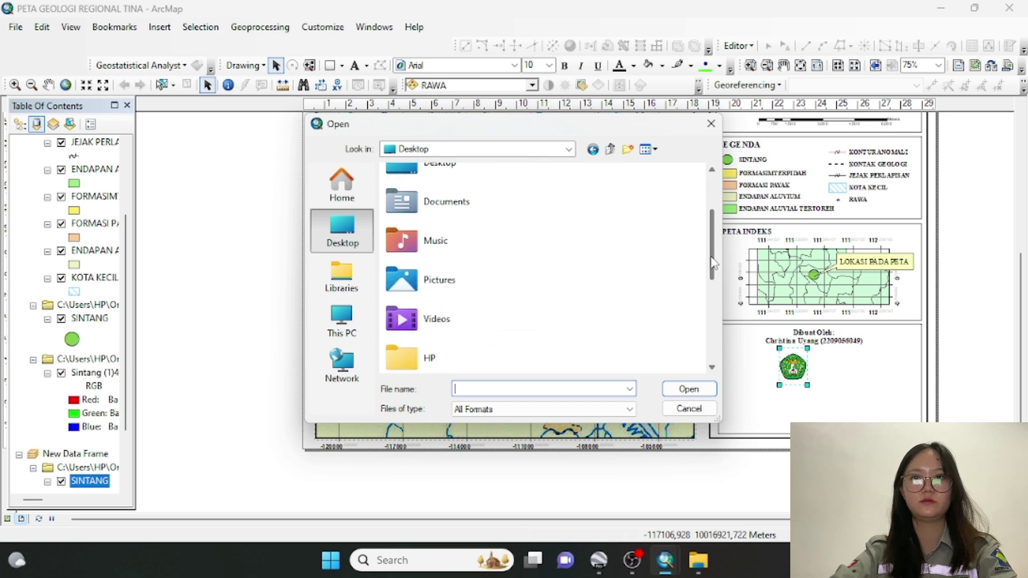
left_click(519, 287)
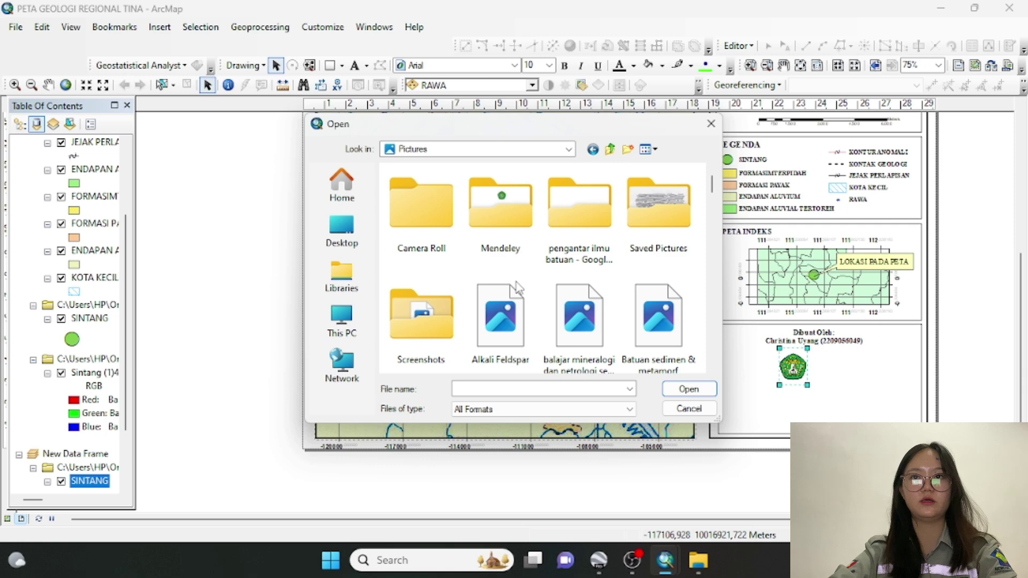
left_click_drag(713, 193, 714, 270)
left_click(509, 198)
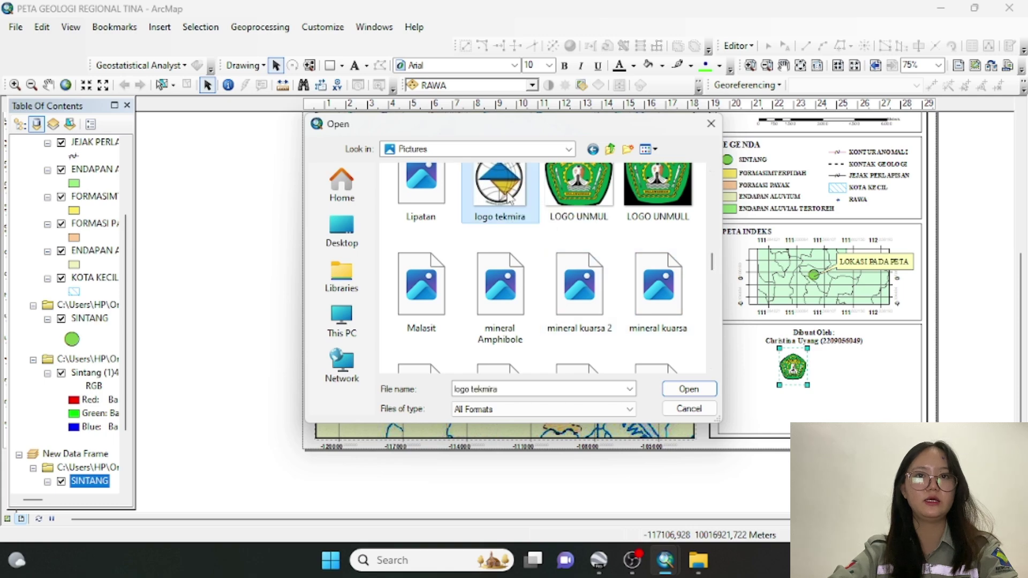
left_click(700, 390)
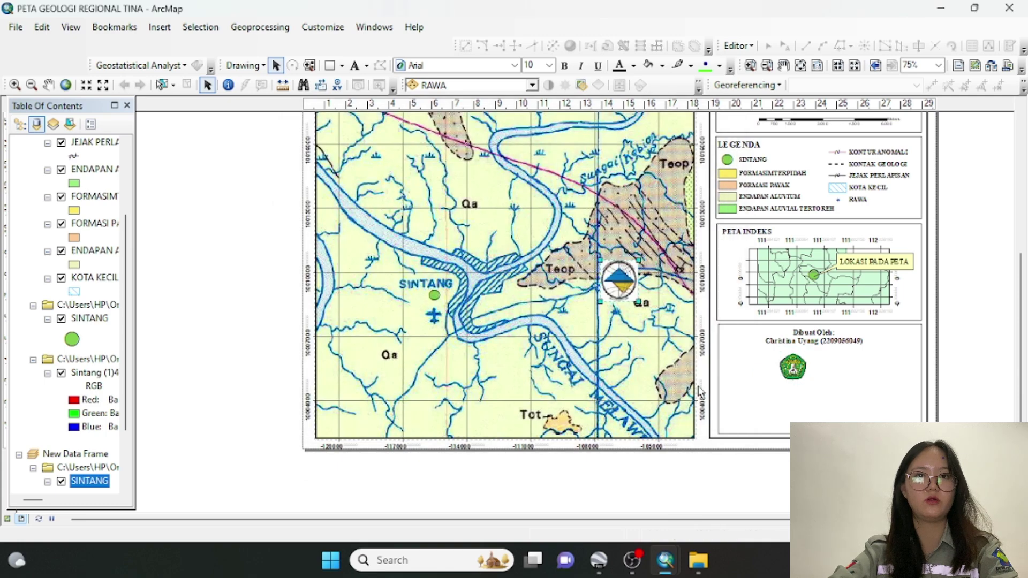
Move the tekmira logo into the credit box and nudge the university logo beside it
left_click_drag(617, 272, 830, 367)
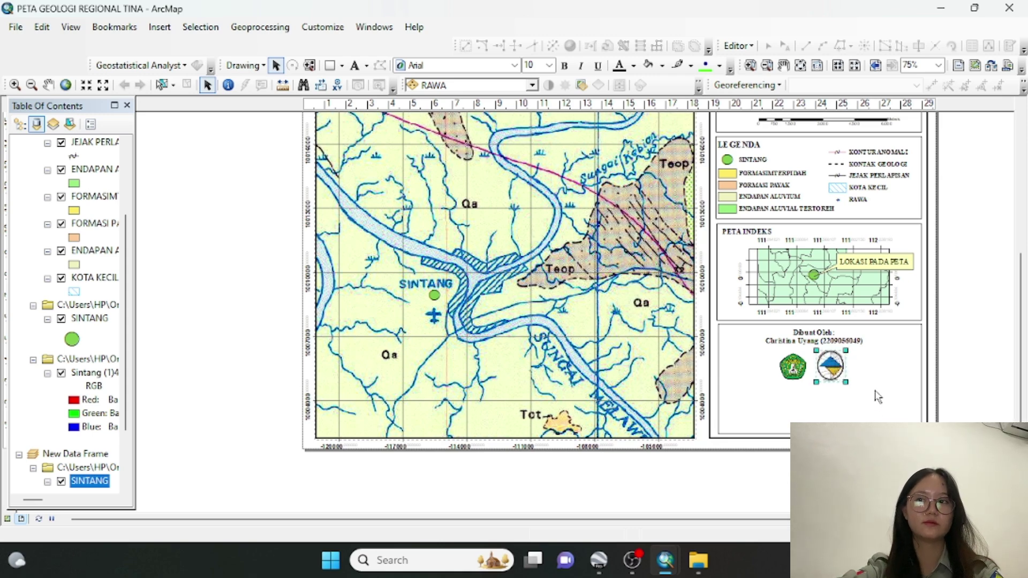
left_click(804, 370)
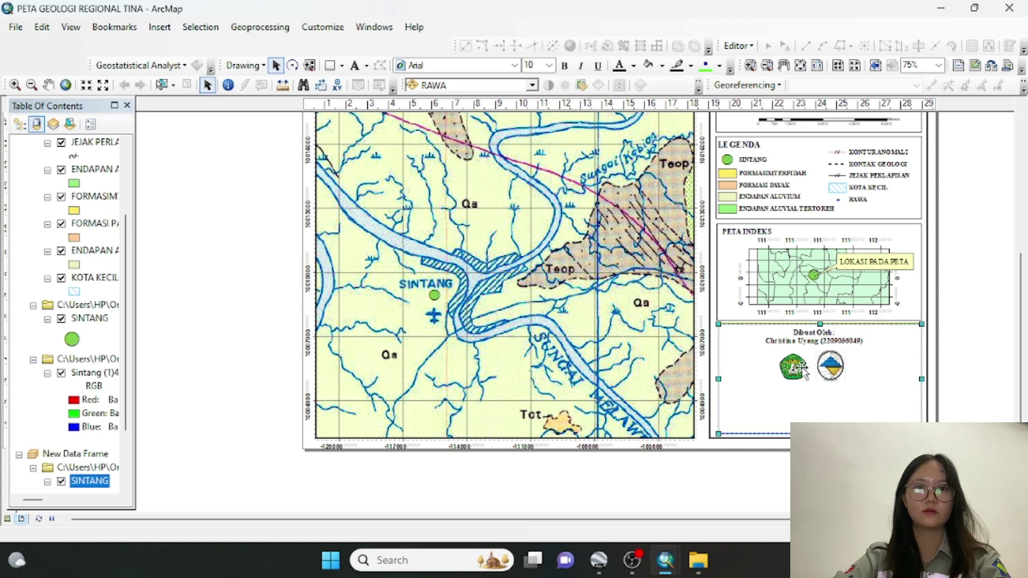
left_click(826, 368)
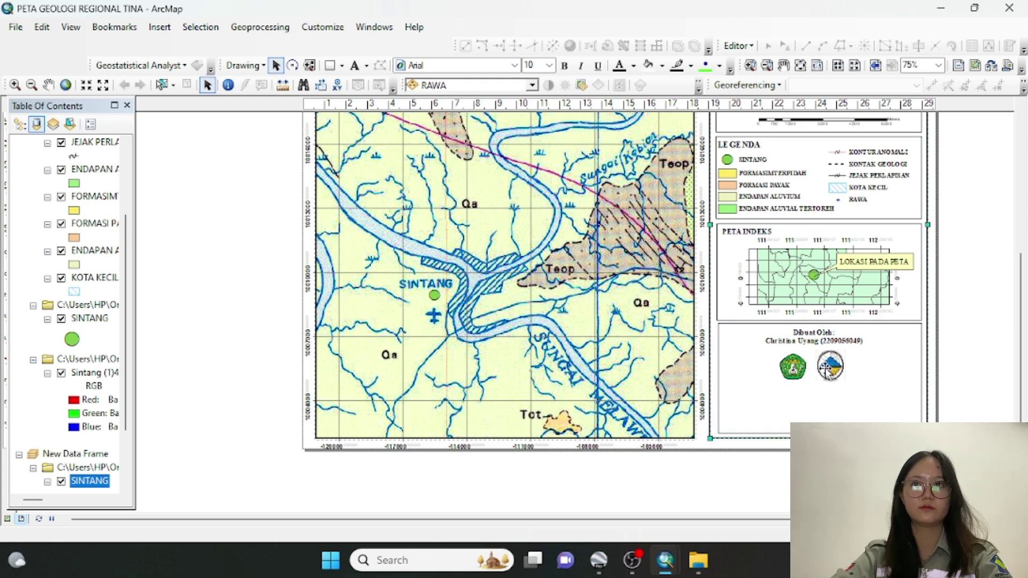
left_click(806, 368)
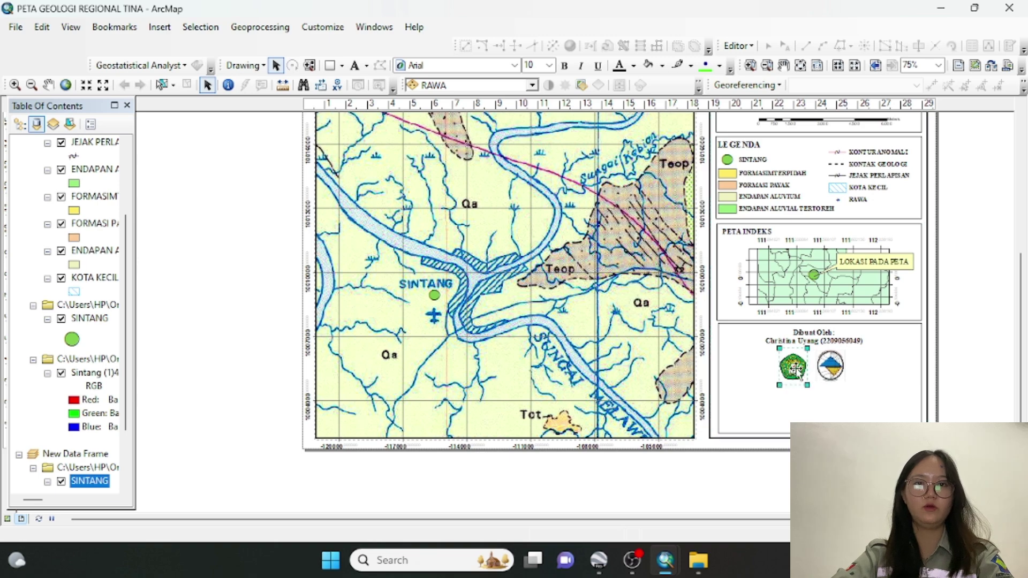
left_click_drag(797, 369, 801, 368)
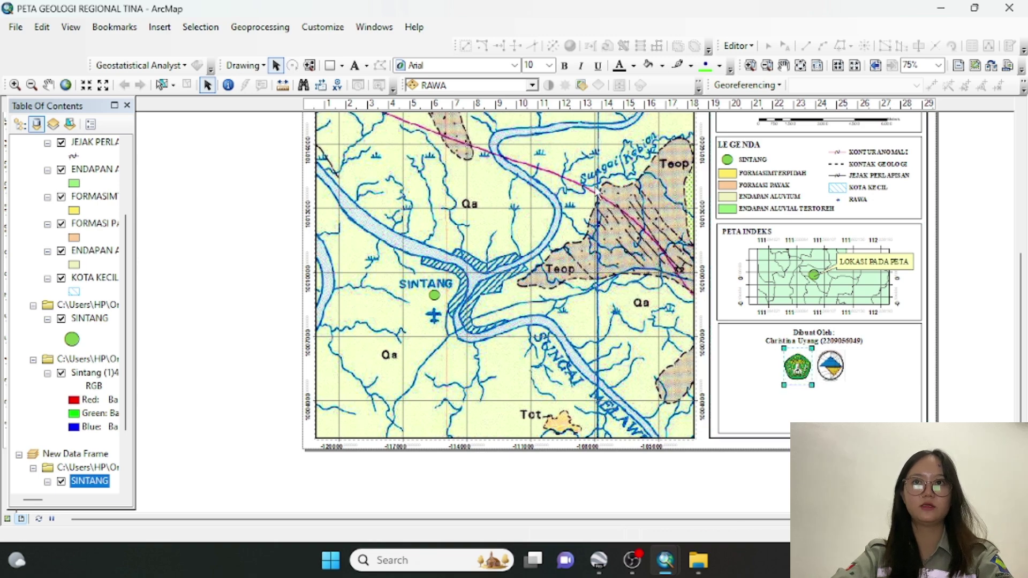
left_click(355, 66)
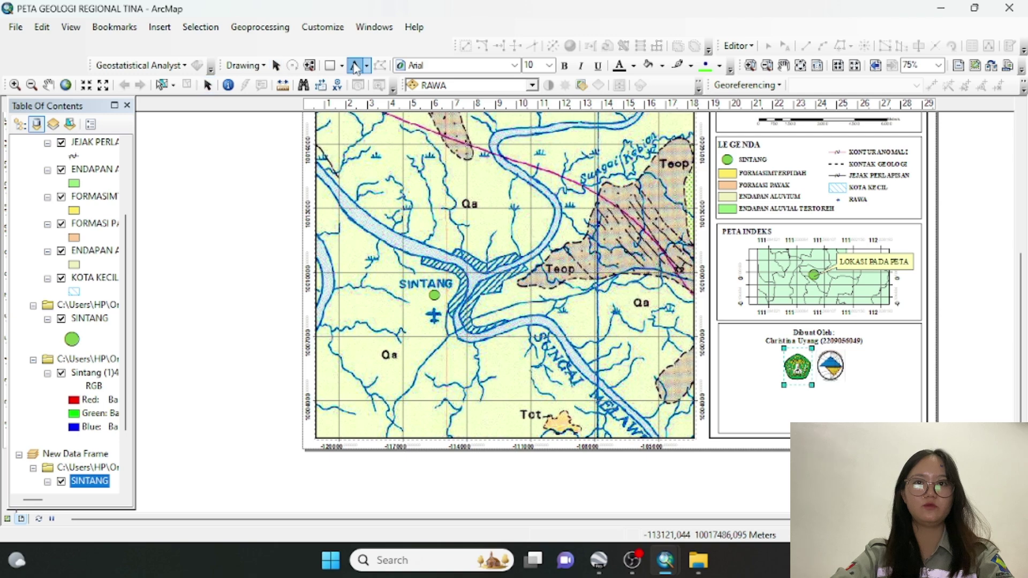
Add a centred text below the logos and type 'LABORATORIUM TEKNOLOGI MINERAL DAN BATUBARA'
left_click(806, 406)
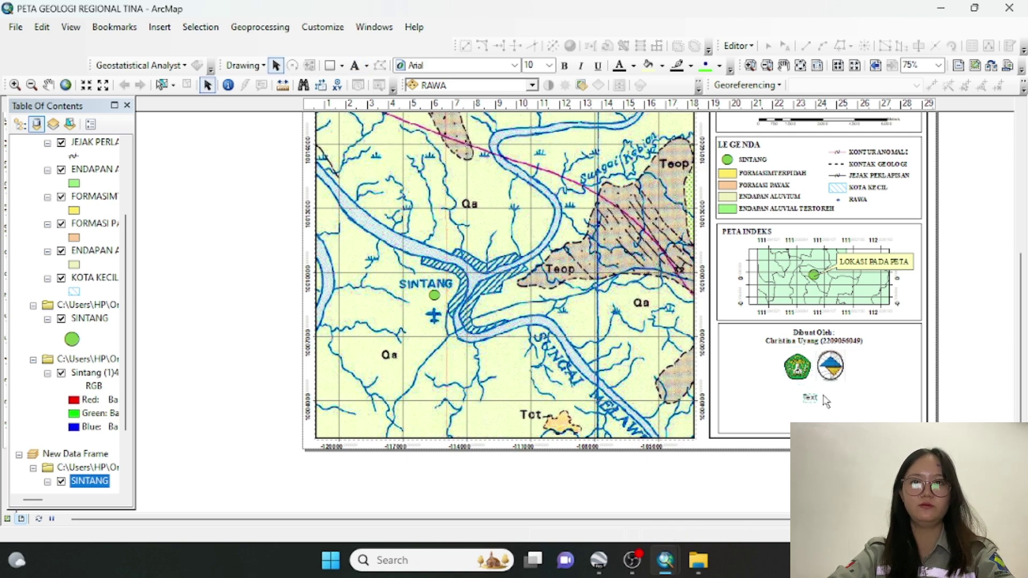
double_click(811, 399)
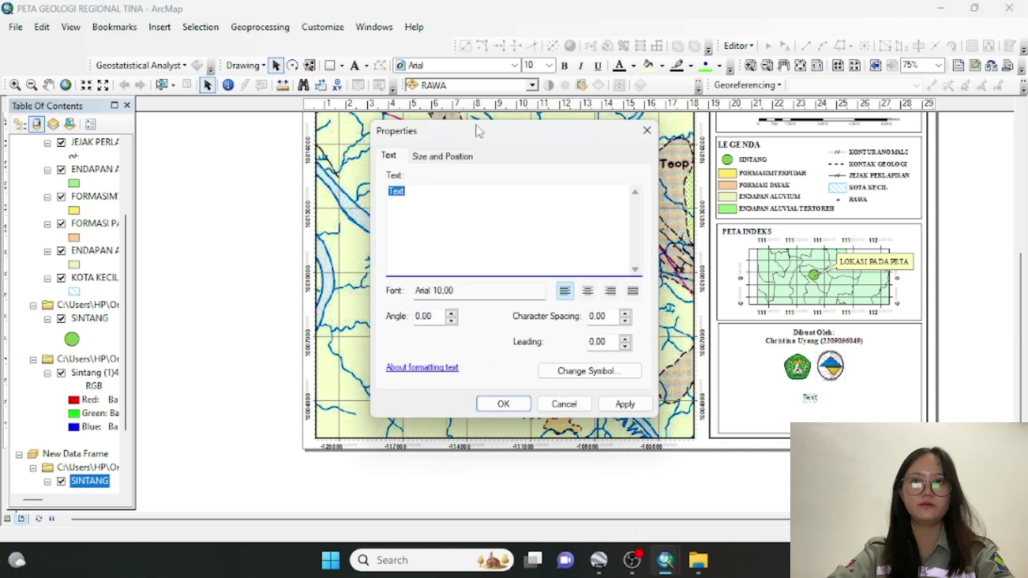
left_click(589, 290)
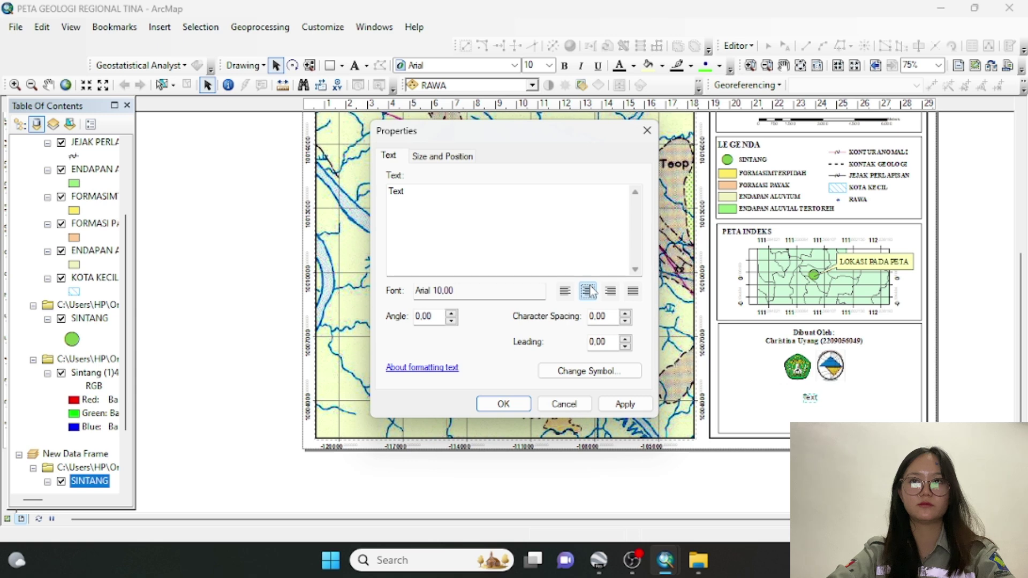
left_click(397, 192)
double_click(405, 192)
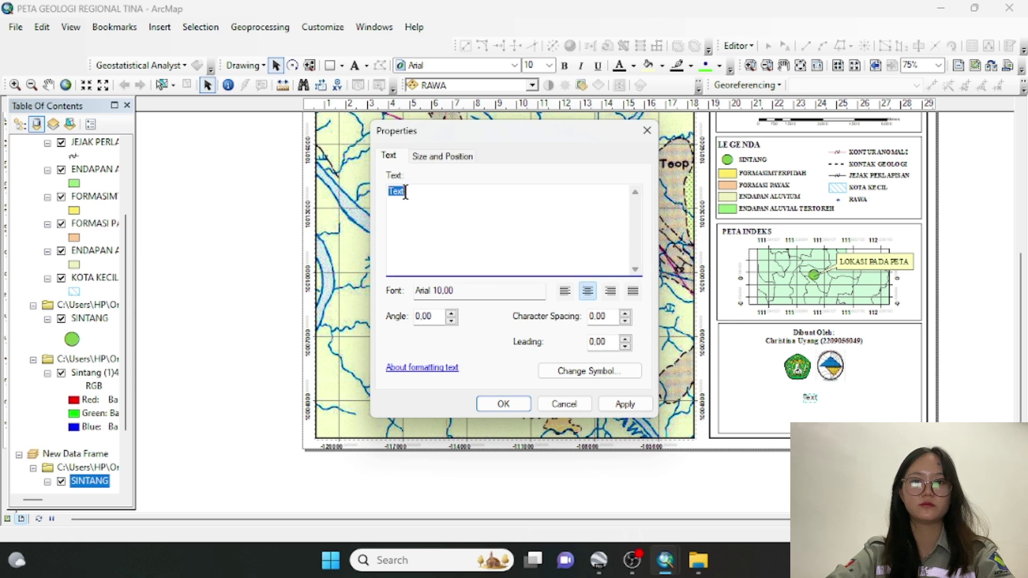
key("BackSpace")
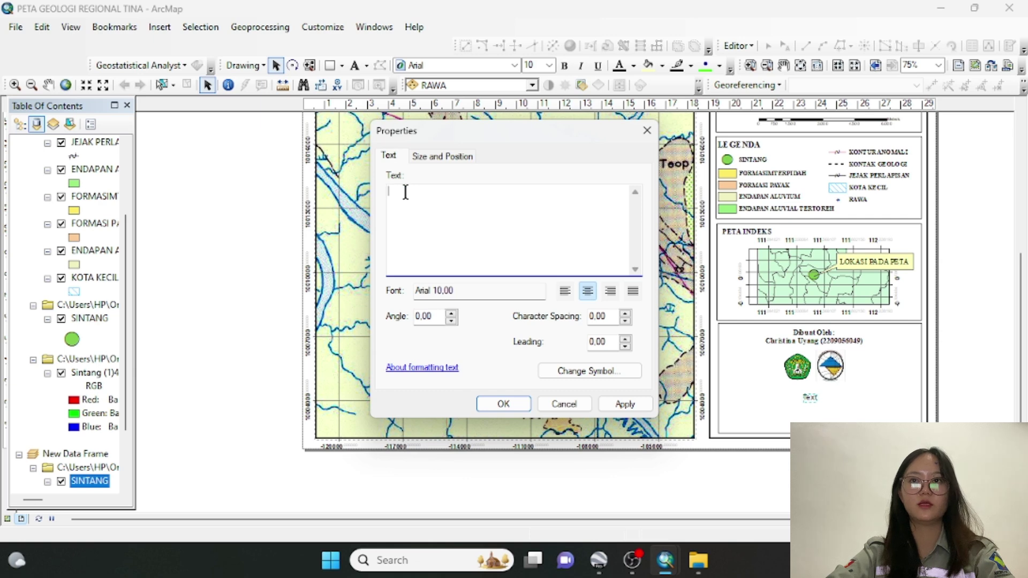
type("LA")
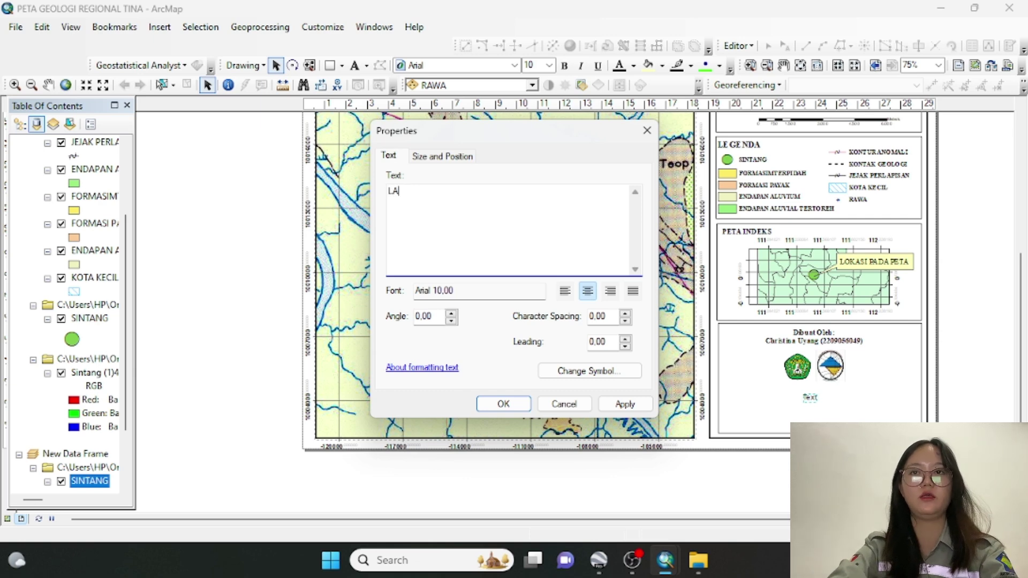
type("BORATO")
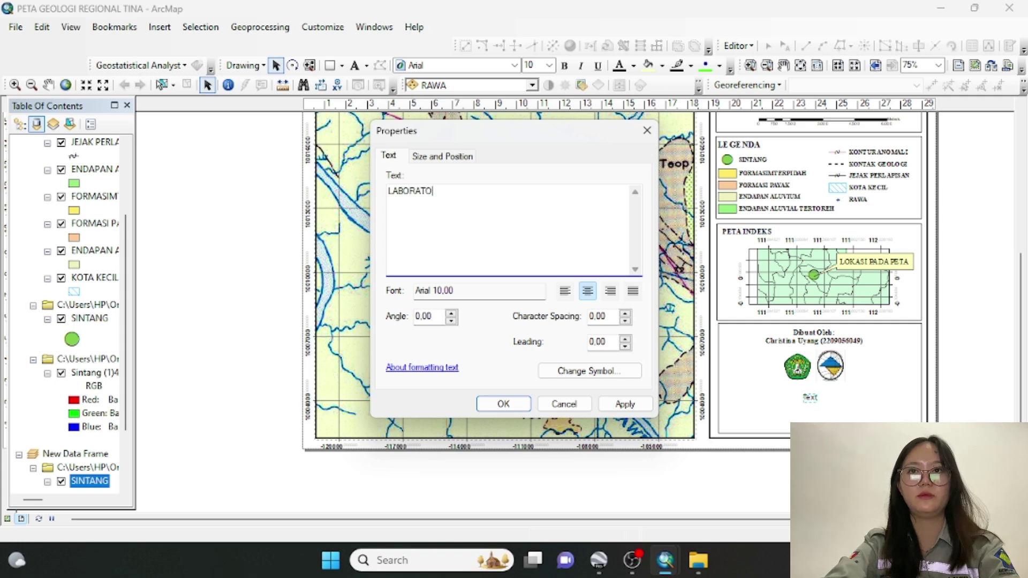
type("RIUM ")
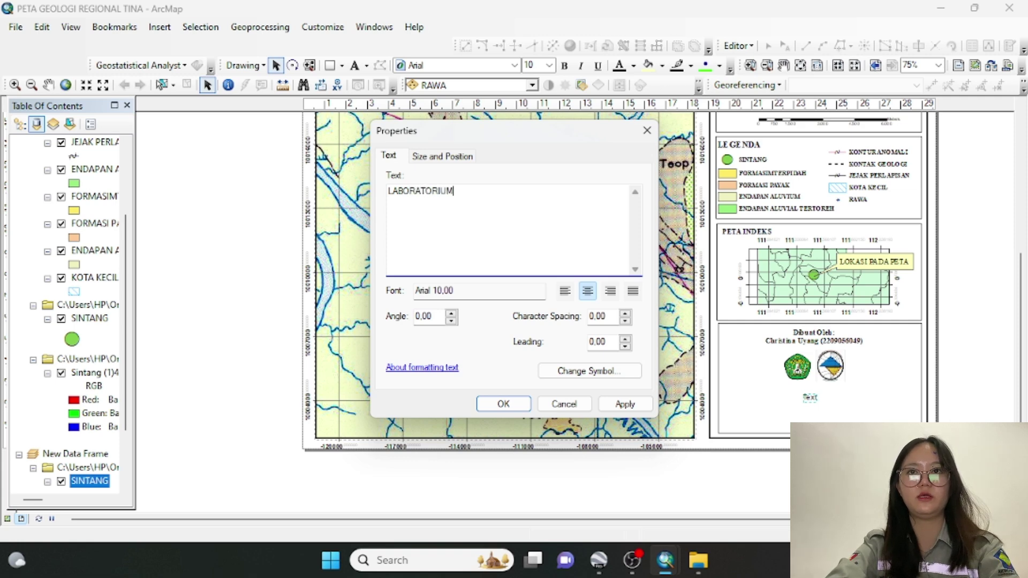
type("TEKNOLOGI DAN BATUBARA")
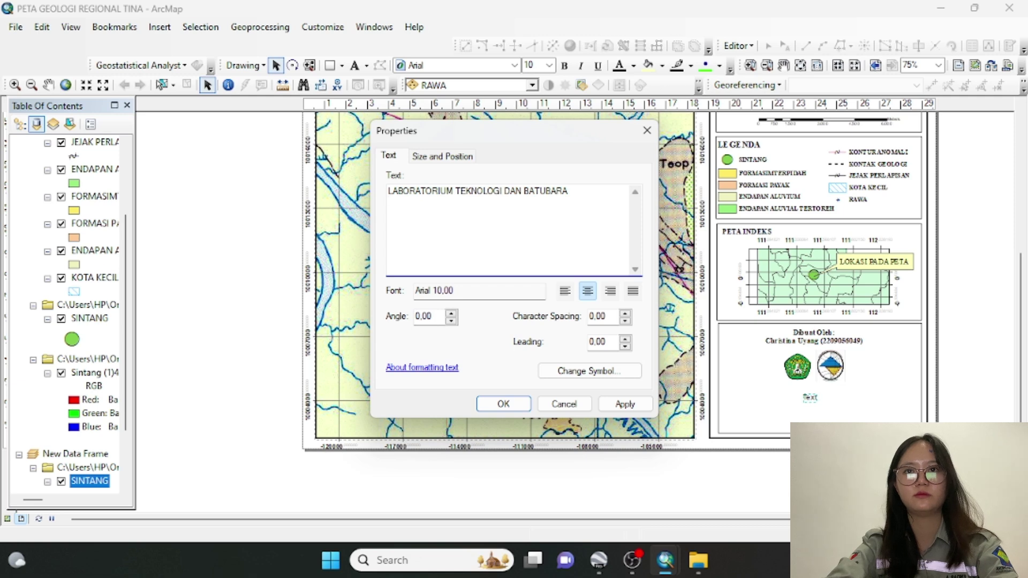
left_click(504, 191)
type("MINE ")
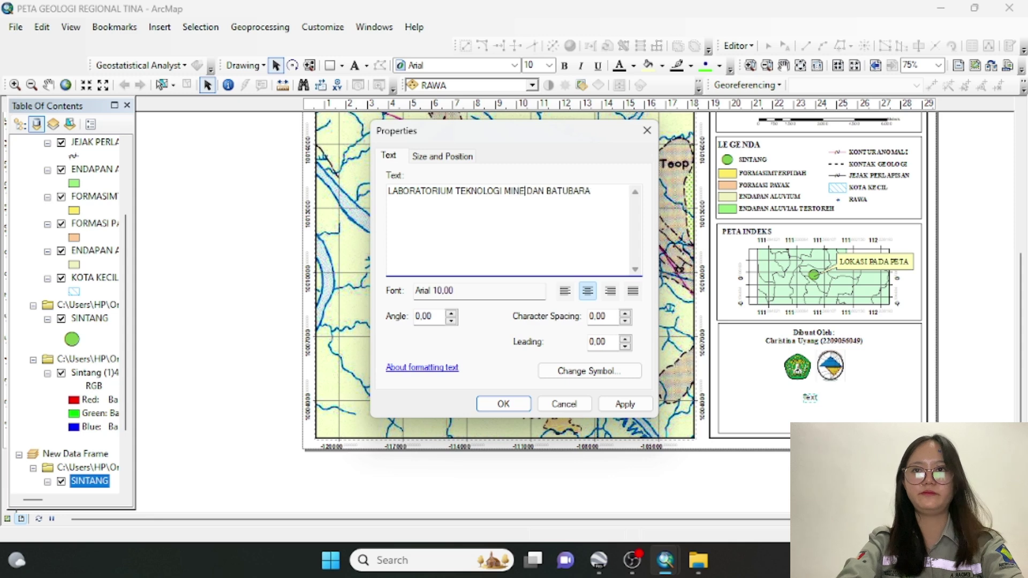
type("RAL")
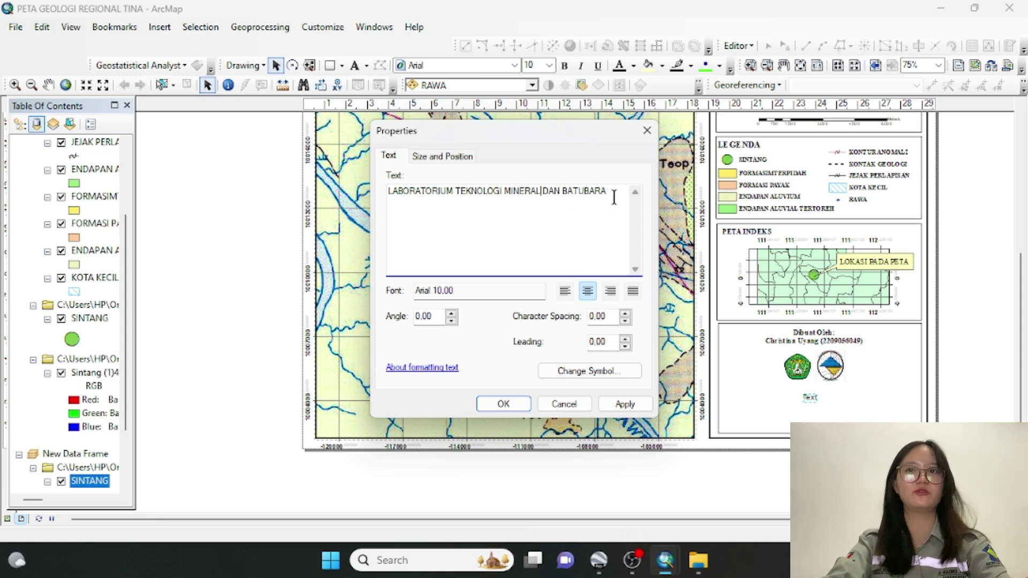
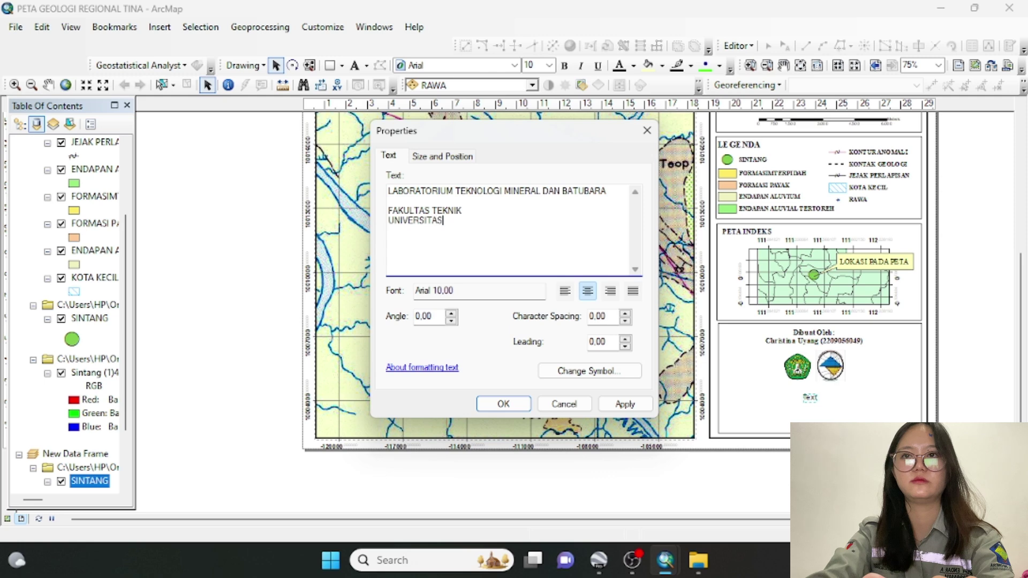
Finish 'UNIVERSITAS MULAWARMAN', add the SAMARINDA and 2024 lines, and delete the blank line under the laboratory name
type("ULA")
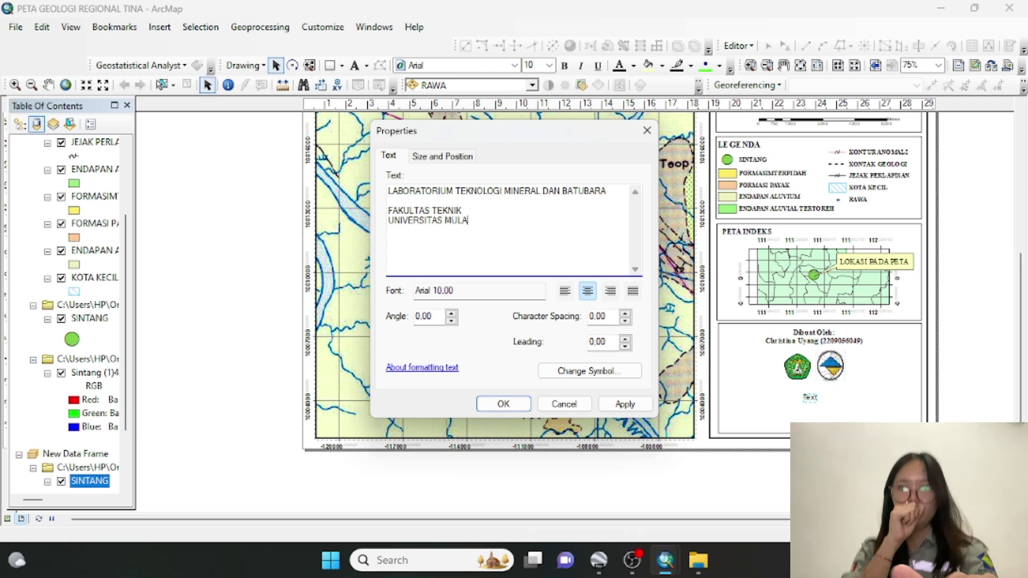
type("WARMAN")
key("Return")
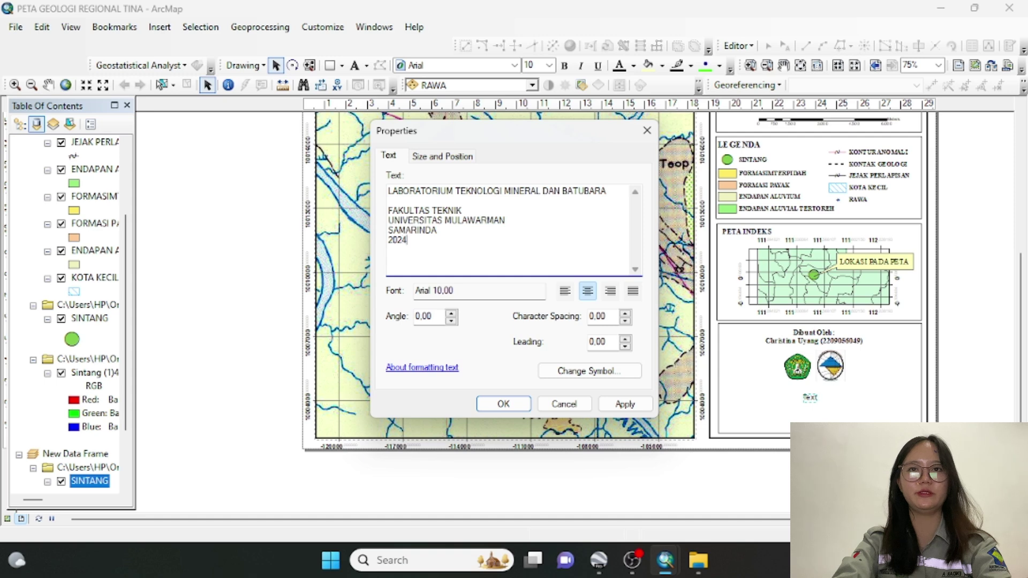
left_click(393, 200)
key("BackSpace")
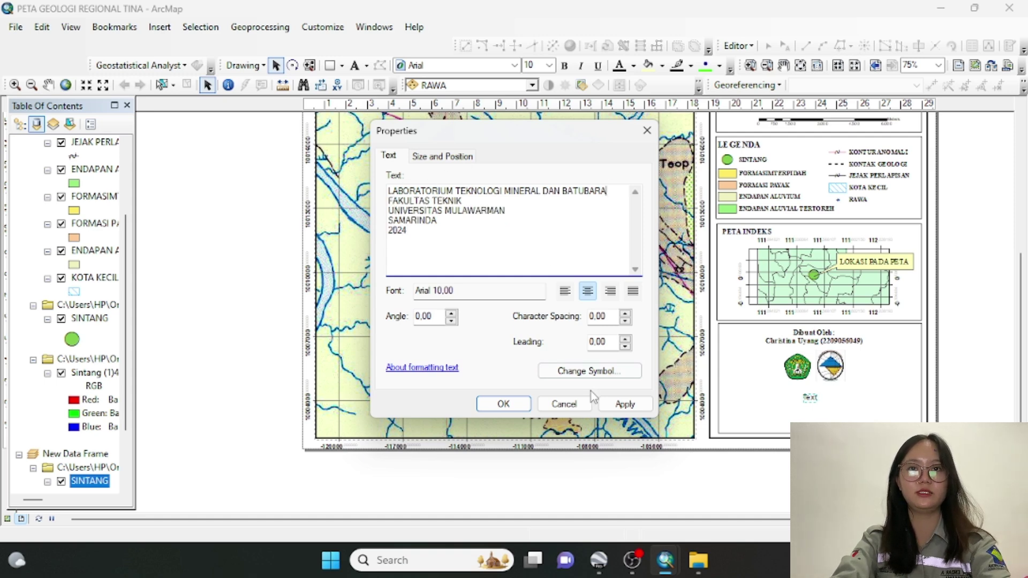
Set the caption font to bold Times New Roman and centre-align its lines
left_click(590, 370)
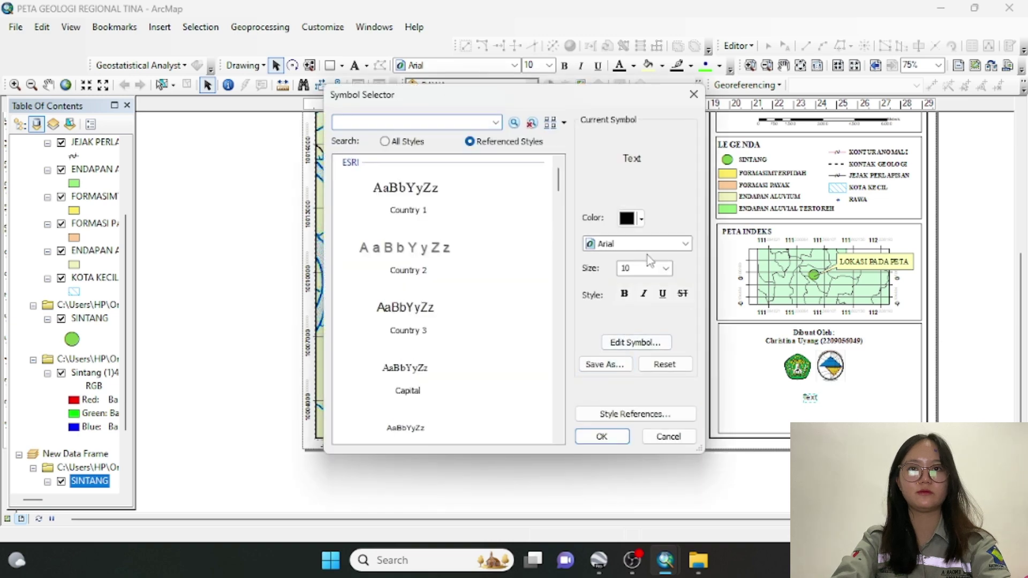
left_click(641, 247)
type("ti")
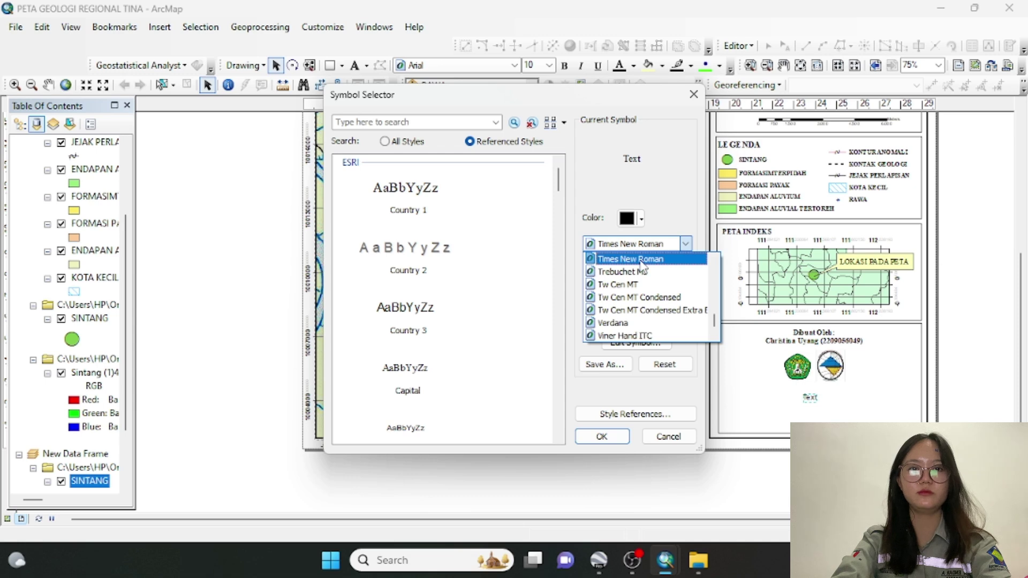
left_click(655, 393)
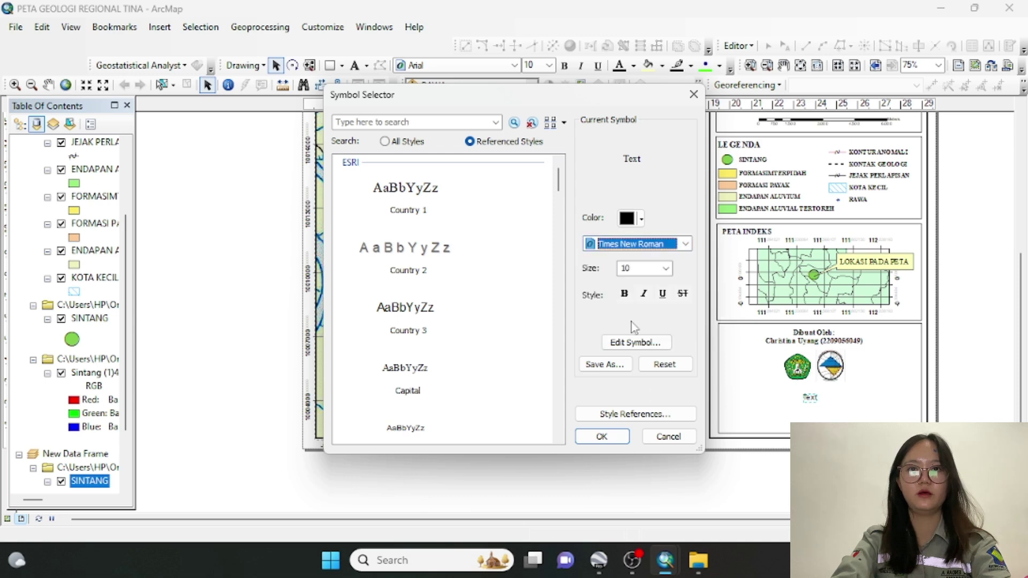
left_click(625, 293)
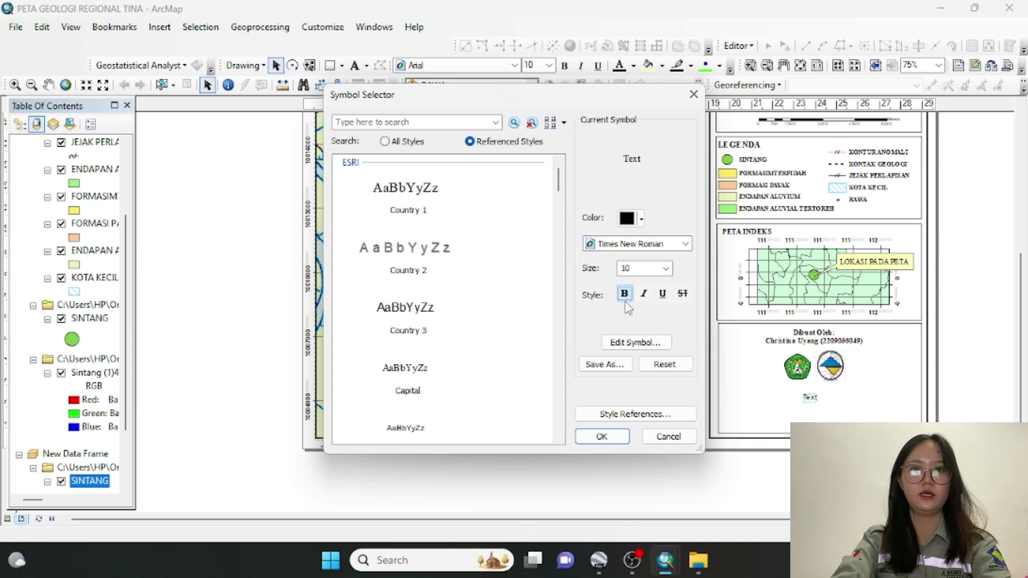
left_click(611, 438)
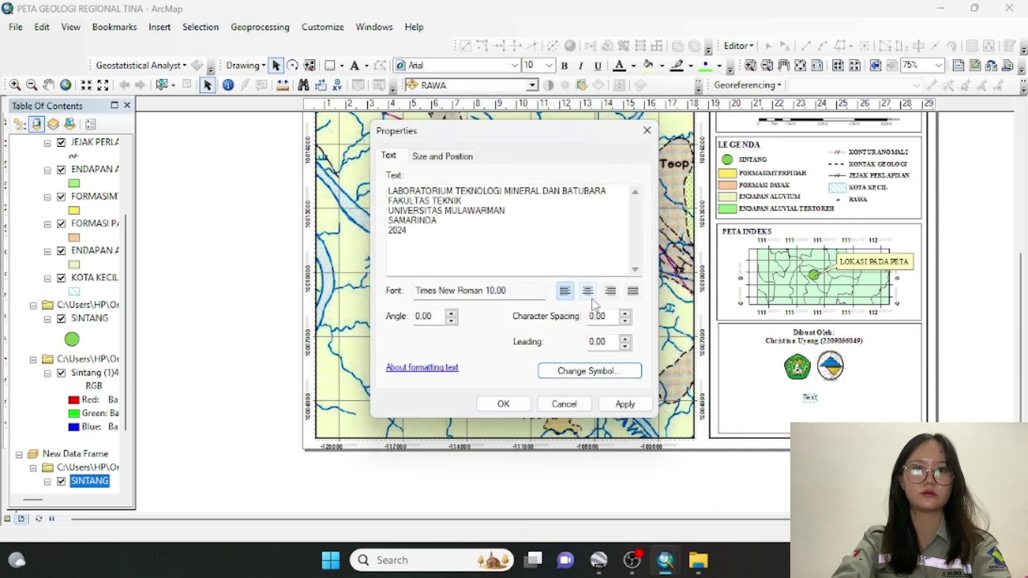
left_click(589, 293)
Apply the caption settings and drag the caption down below the two logos
left_click(504, 404)
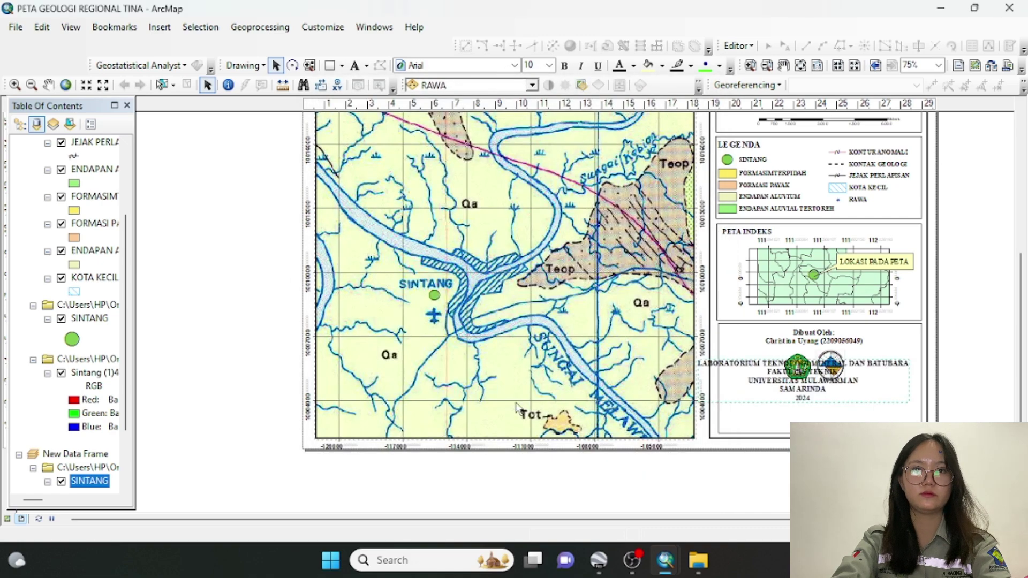
left_click_drag(791, 392, 811, 417)
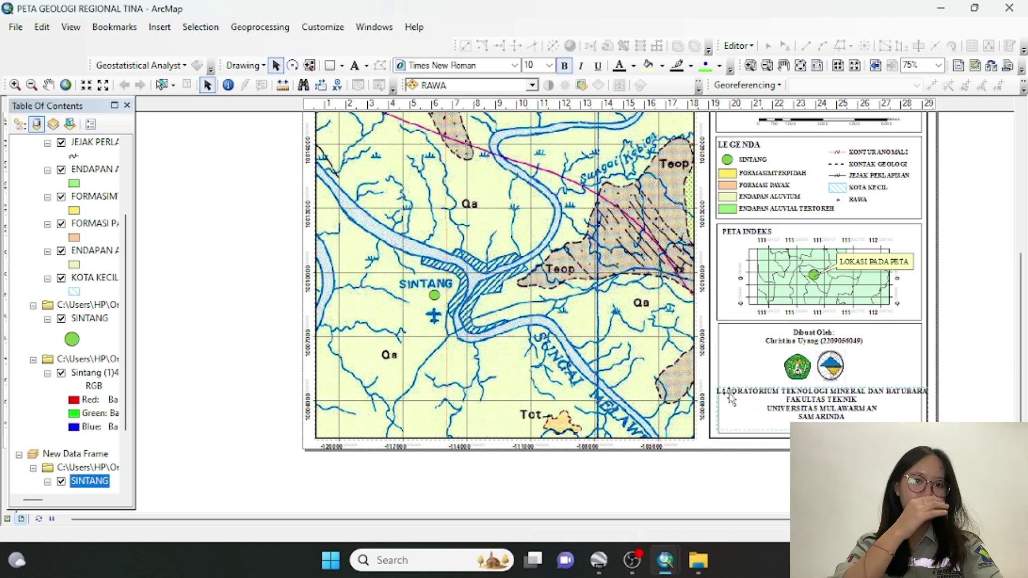
left_click(731, 398)
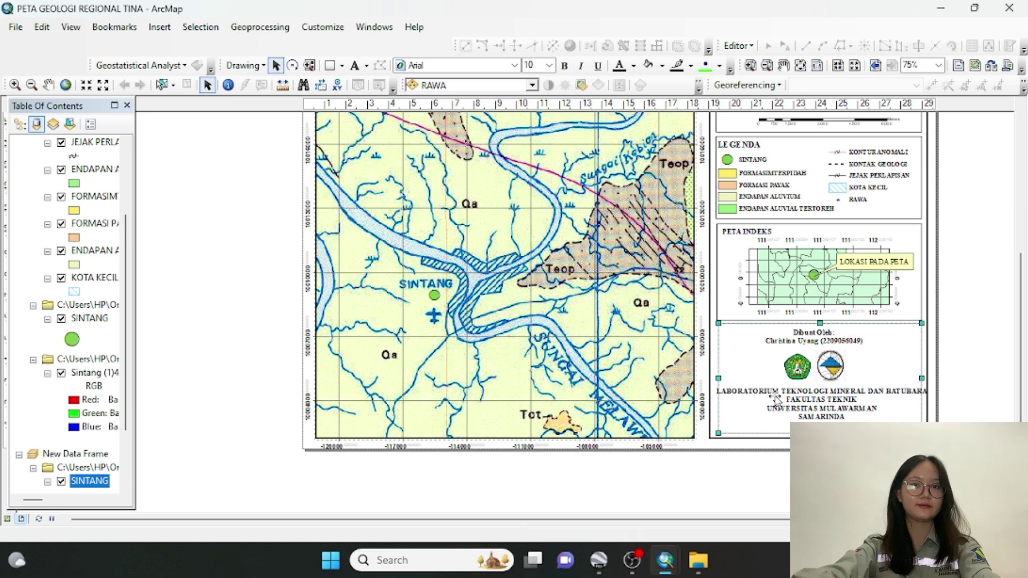
left_click(790, 399)
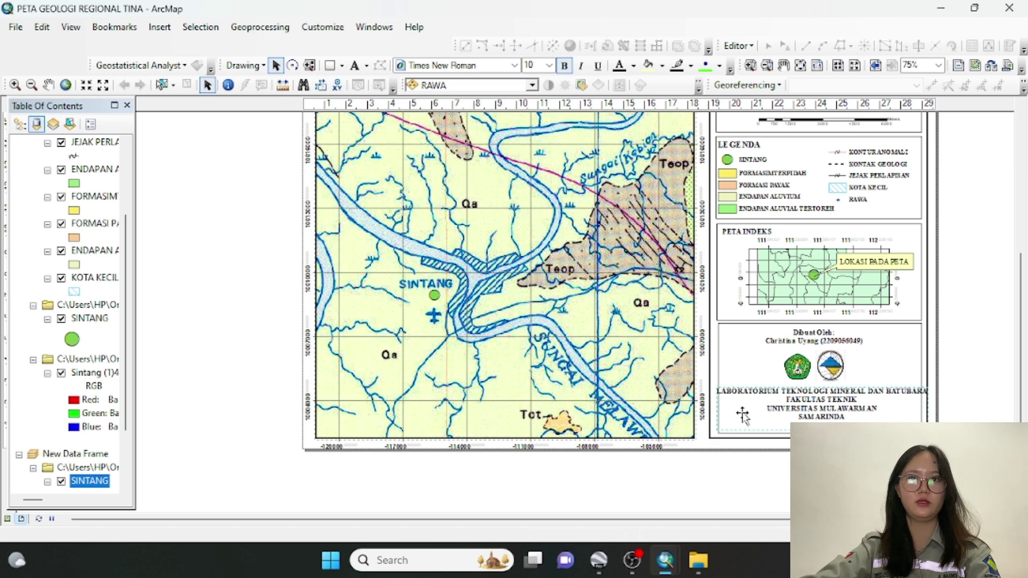
Reduce the caption's Times New Roman text size to 9 pt
right_click(752, 412)
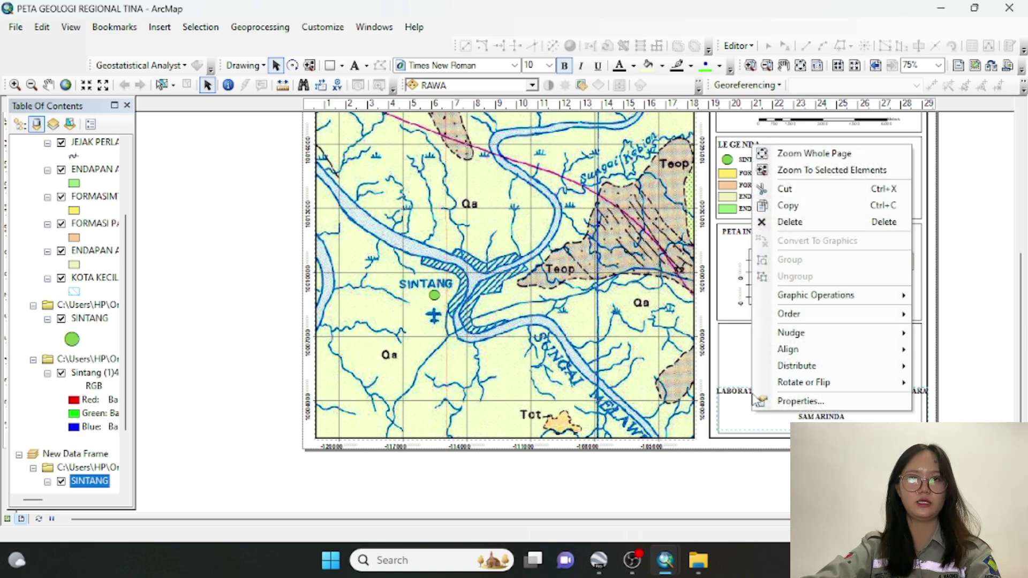
left_click(756, 401)
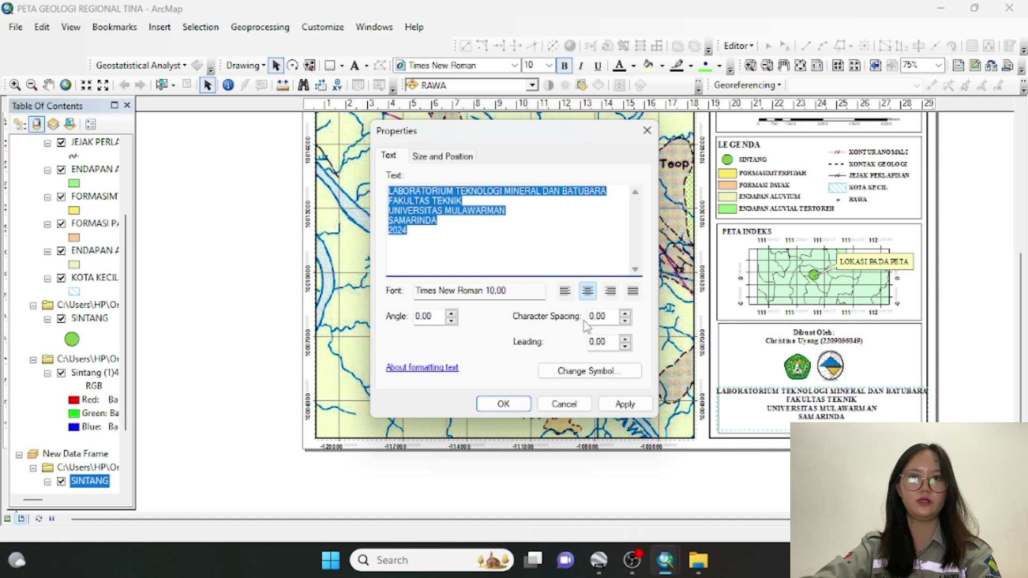
left_click(581, 372)
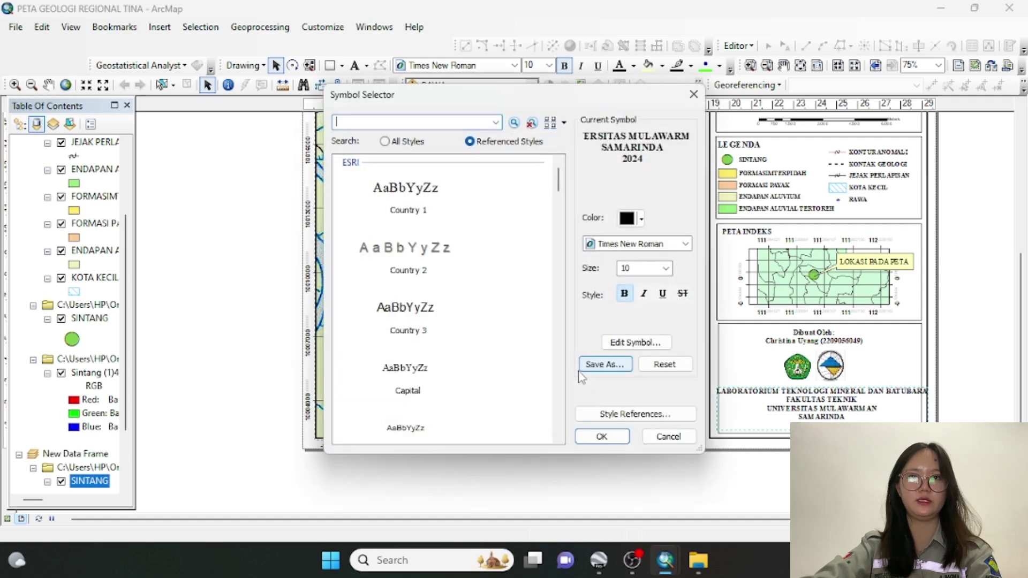
left_click(666, 269)
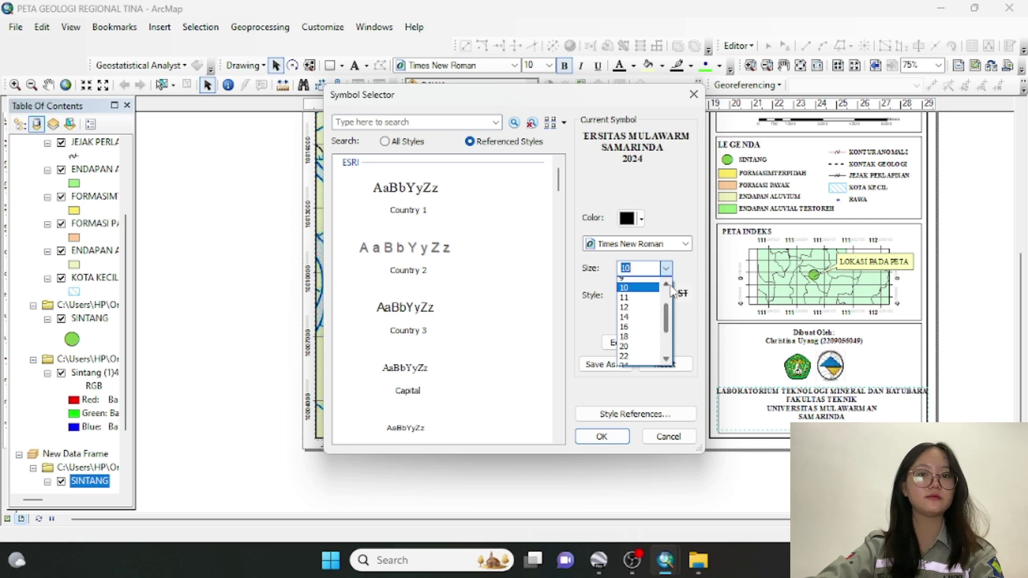
scroll(642, 316, "up", 2)
left_click(637, 288)
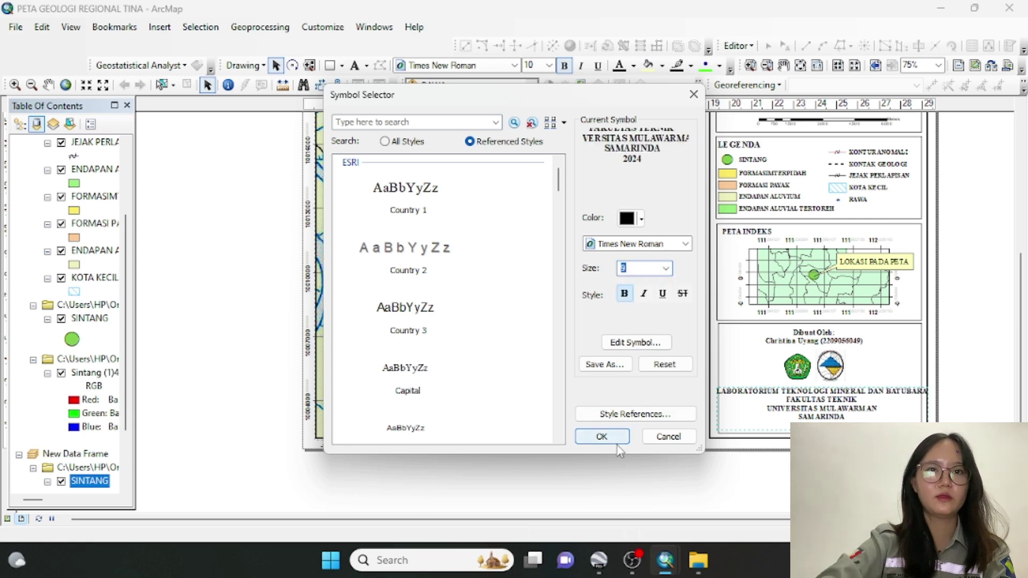
left_click(602, 436)
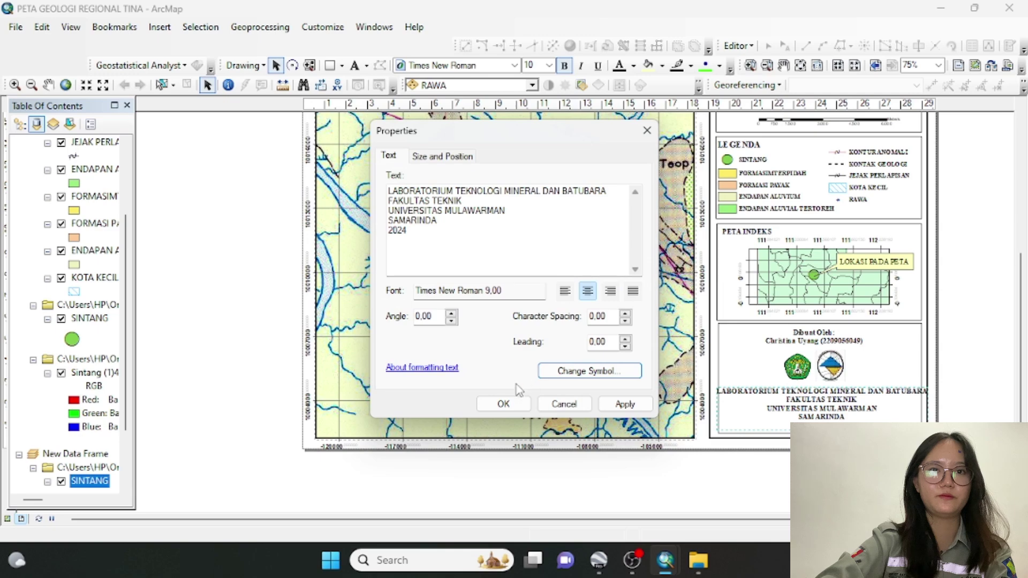
left_click(504, 403)
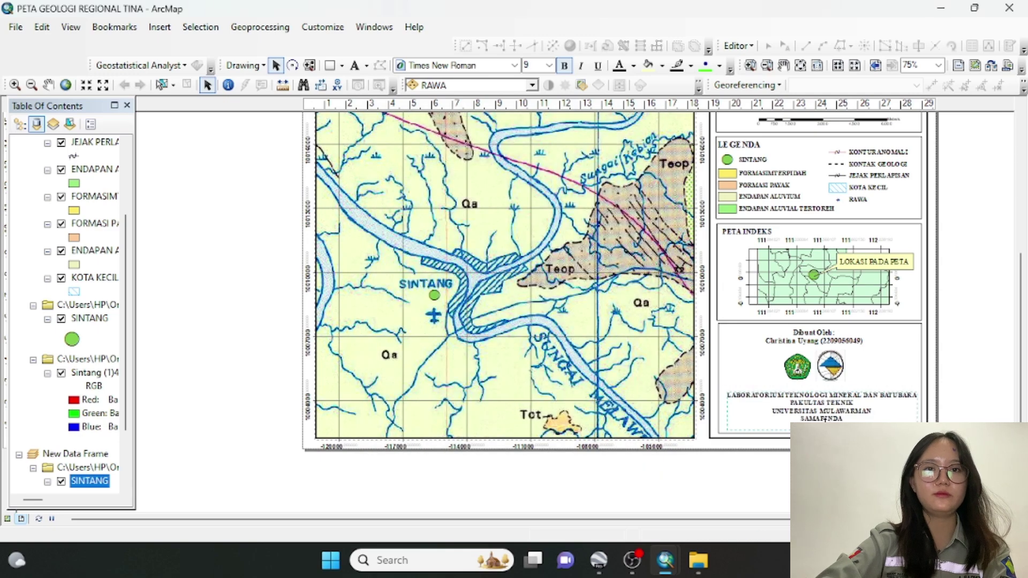
Nudge the caption slightly up-left, deselect it, and view the whole page at 50% zoom
left_click_drag(825, 418, 829, 417)
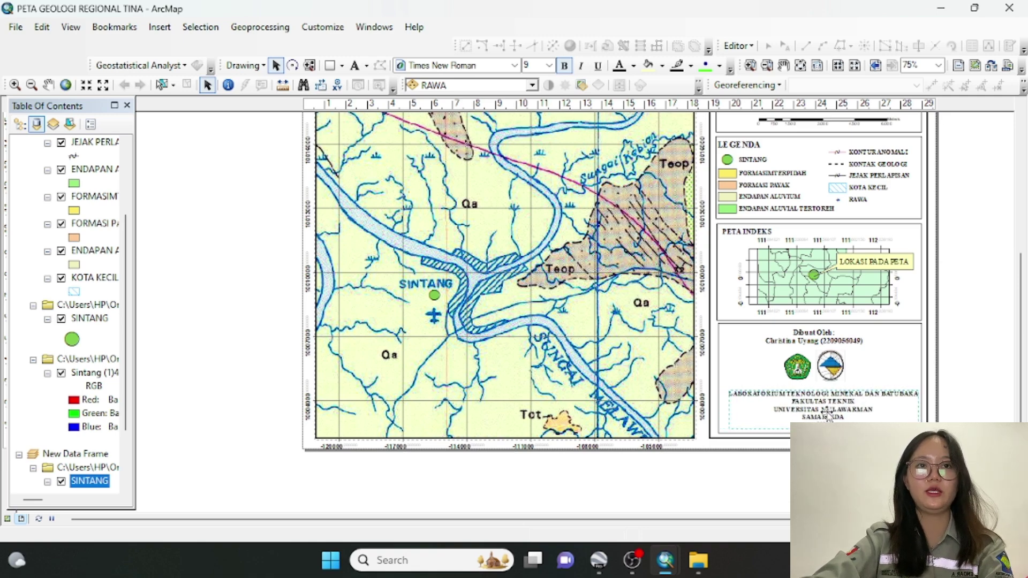
key("Escape")
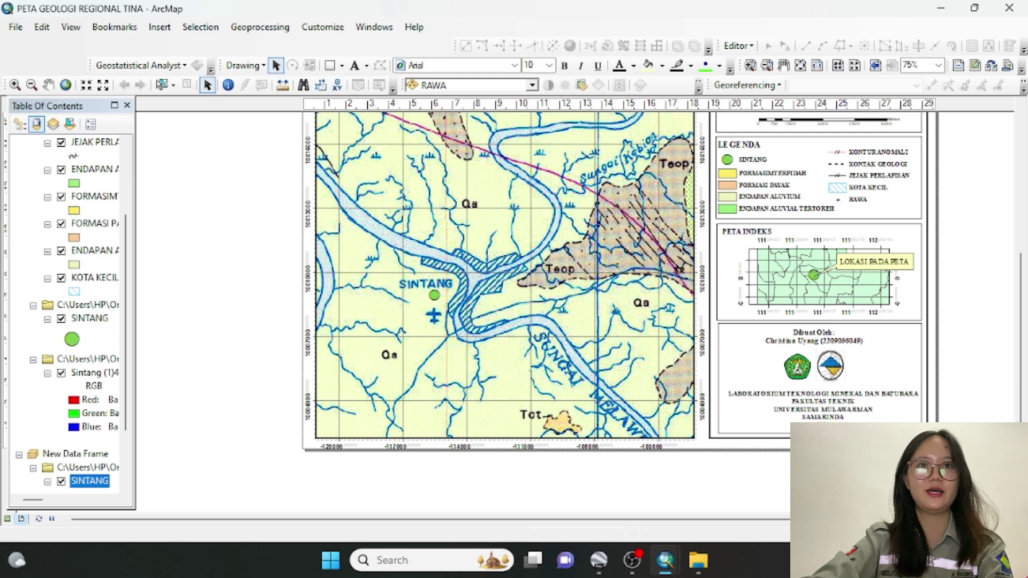
left_click_drag(1023, 422, 1023, 399)
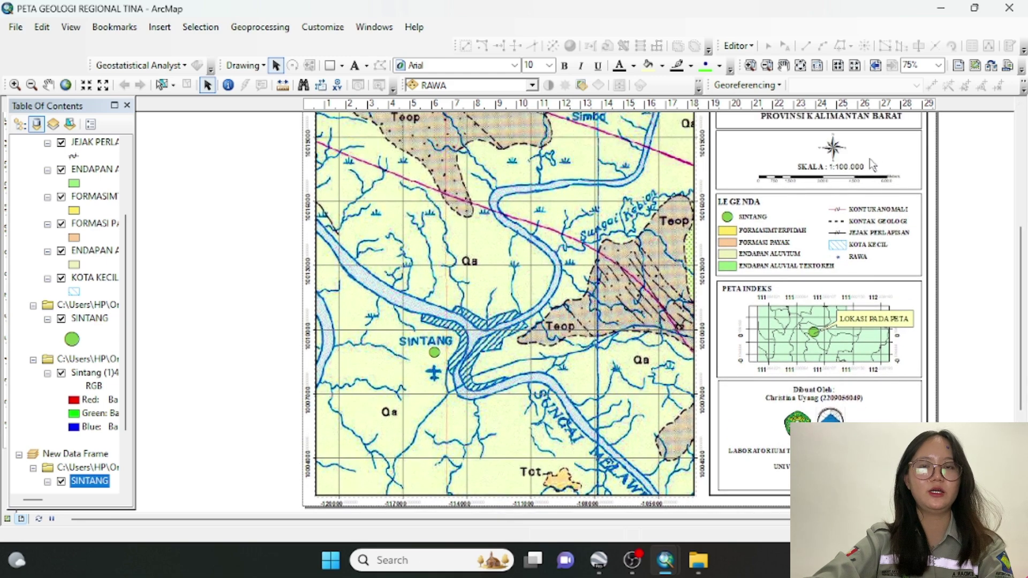
left_click(938, 65)
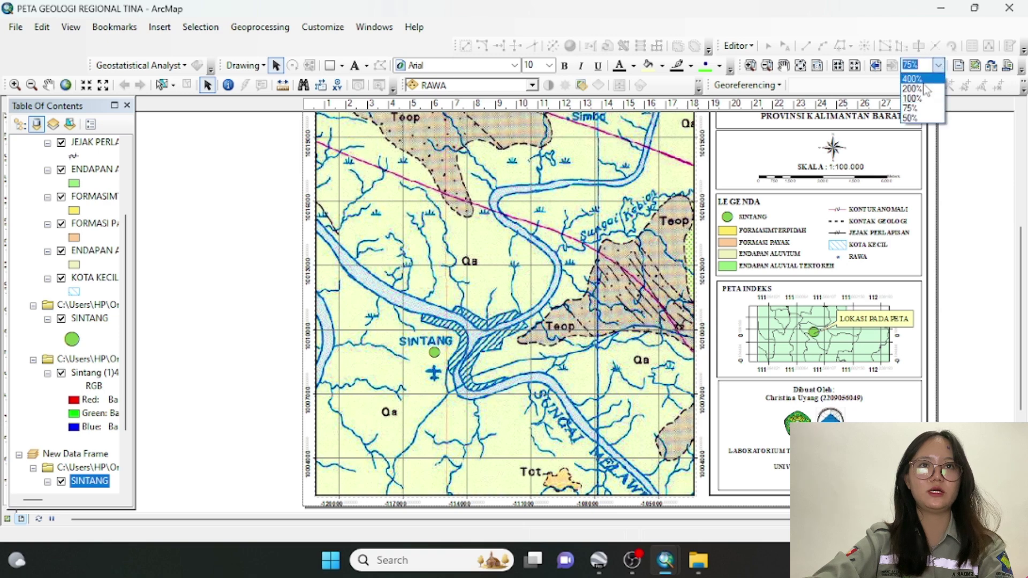
left_click(911, 118)
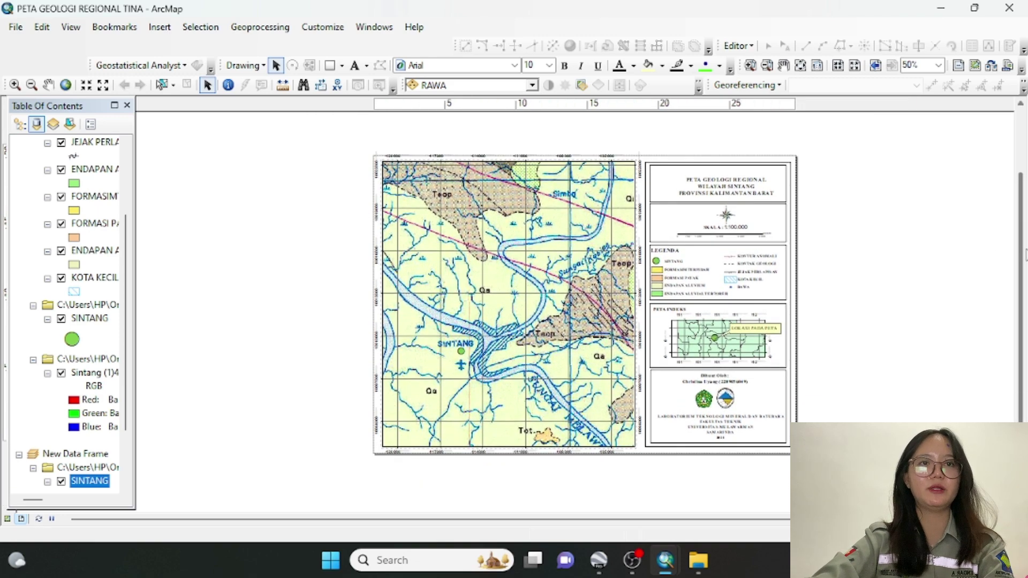
Zoom back to 75% and move the map title up and left
left_click(938, 66)
left_click(921, 115)
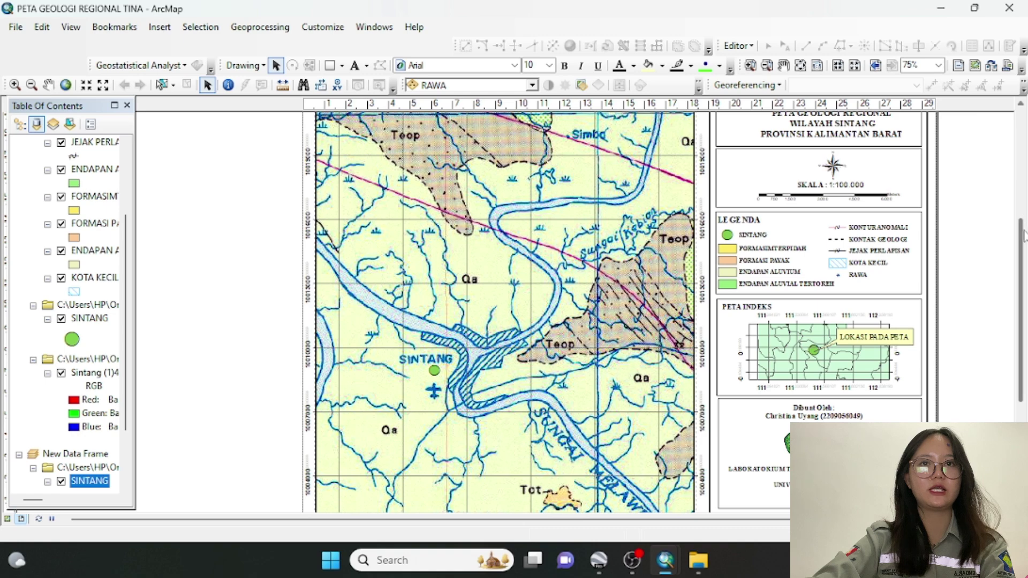
left_click_drag(1025, 236, 1024, 217)
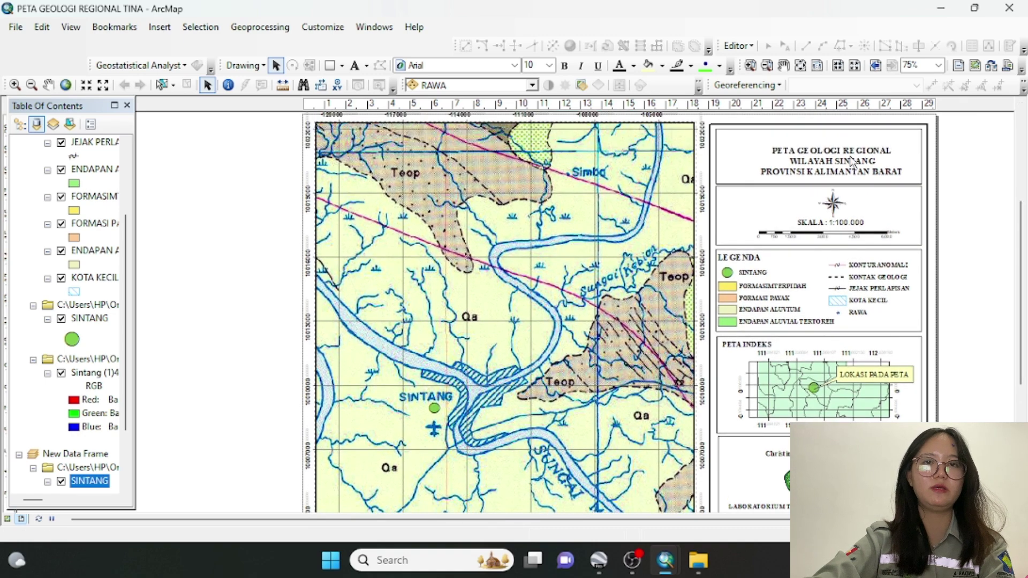
left_click_drag(853, 161, 842, 152)
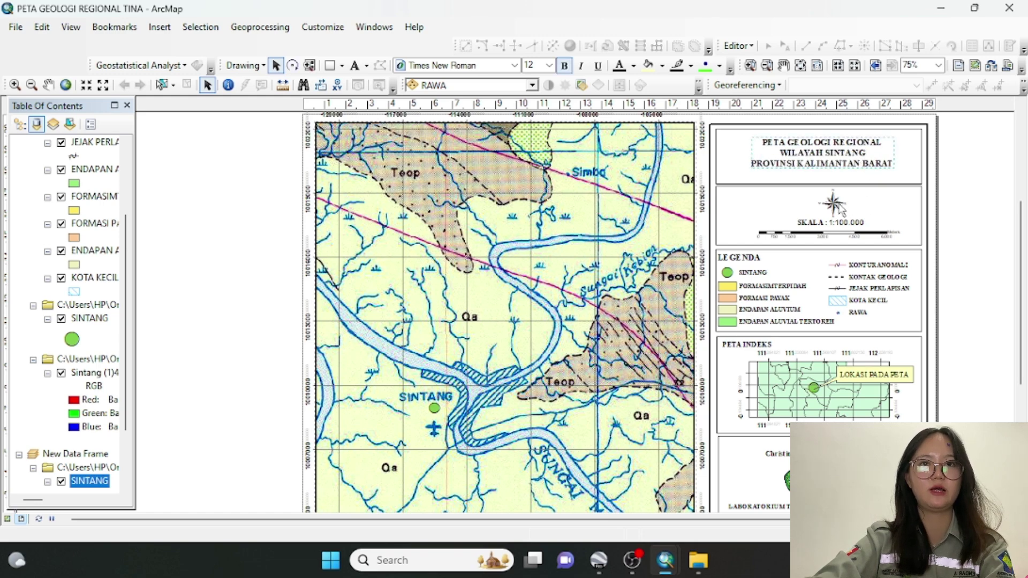
Shift the north arrow left above the SKALA 1:100.000 scale label
left_click_drag(839, 211, 809, 228)
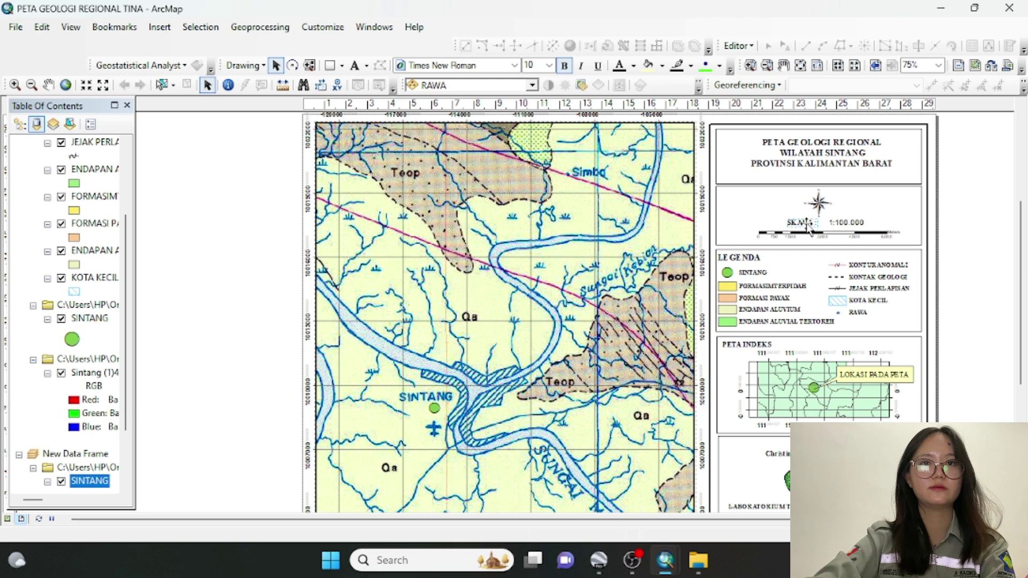
left_click(845, 227)
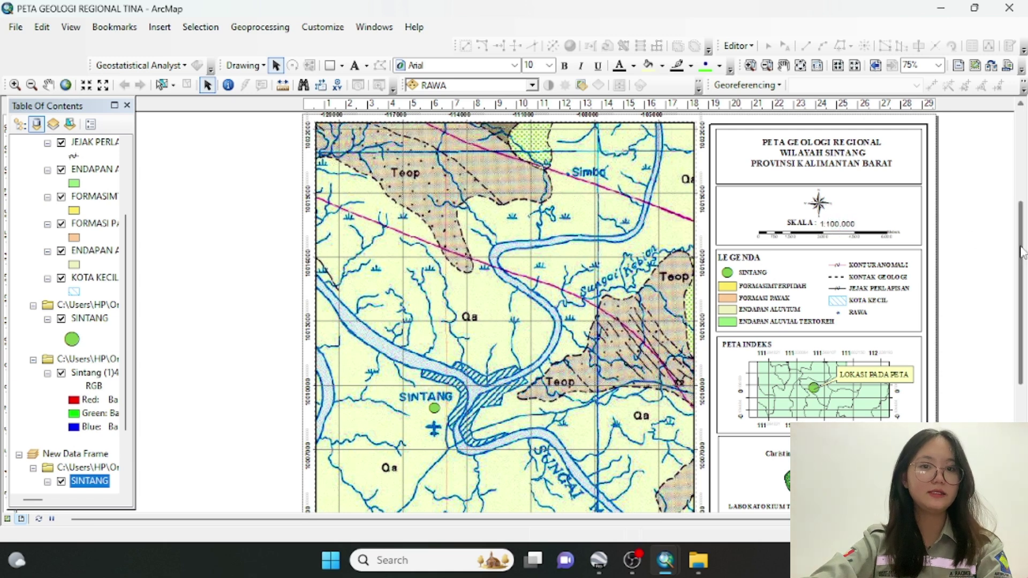
left_click_drag(1023, 252, 1024, 315)
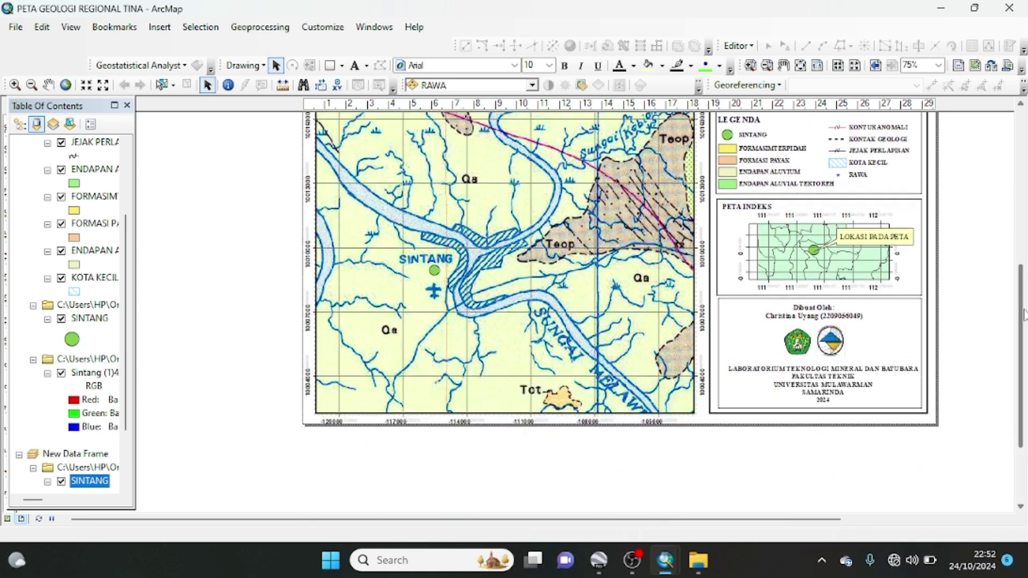